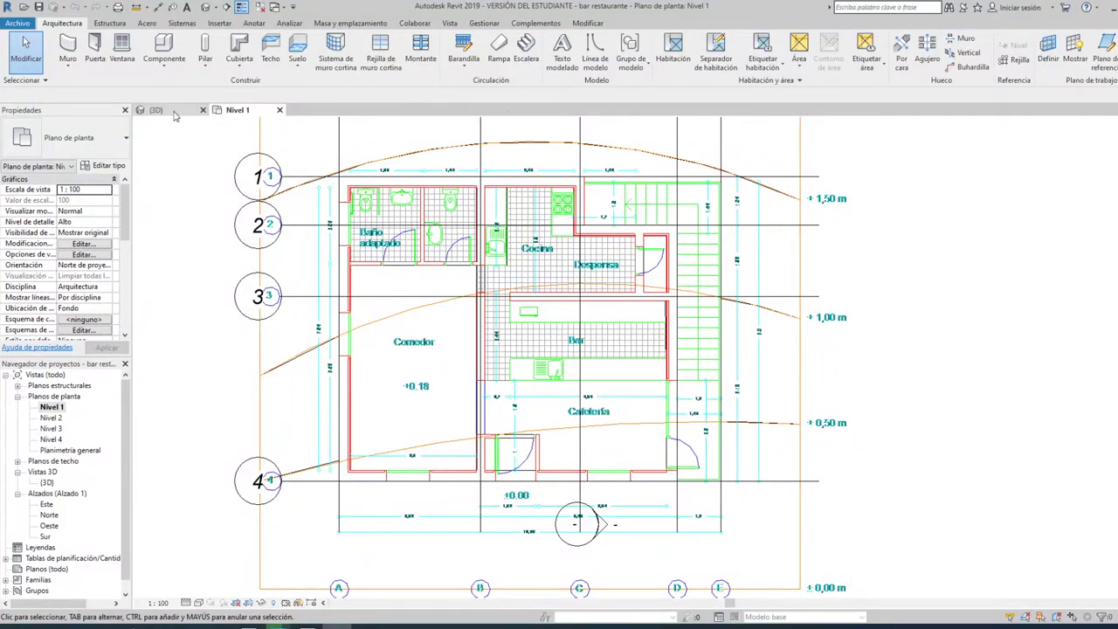
Step: View the Revit 3D model, then show the whole BAR_RVT plan and sections in AutoCAD
{"action": "left_click", "coordinate": [175, 112]}
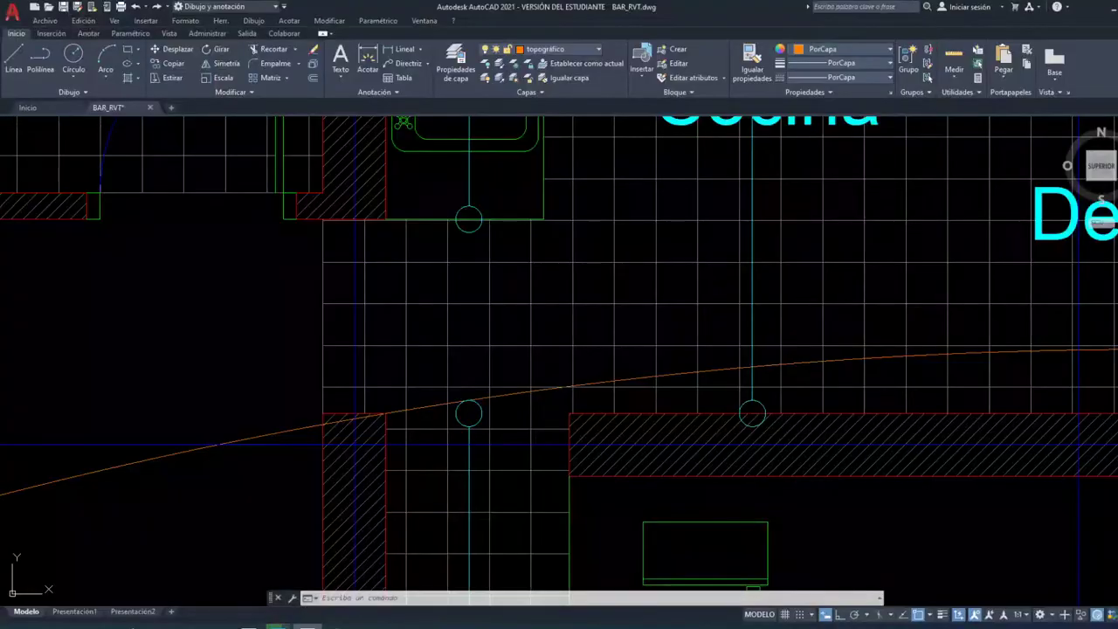
{"action": "left_click", "coordinate": [277, 624]}
{"action": "scroll", "coordinate": [427, 369], "scroll_direction": "down", "scroll_amount": 5}
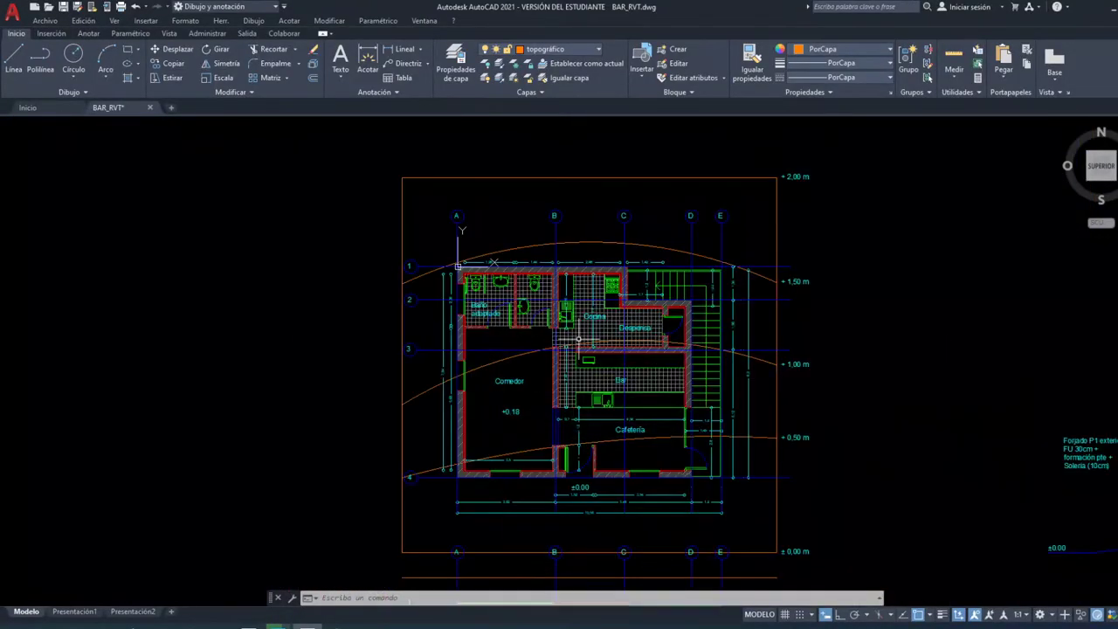
{"action": "scroll", "coordinate": [341, 151], "scroll_direction": "up", "scroll_amount": 1}
{"action": "scroll", "coordinate": [504, 261], "scroll_direction": "down", "scroll_amount": 2}
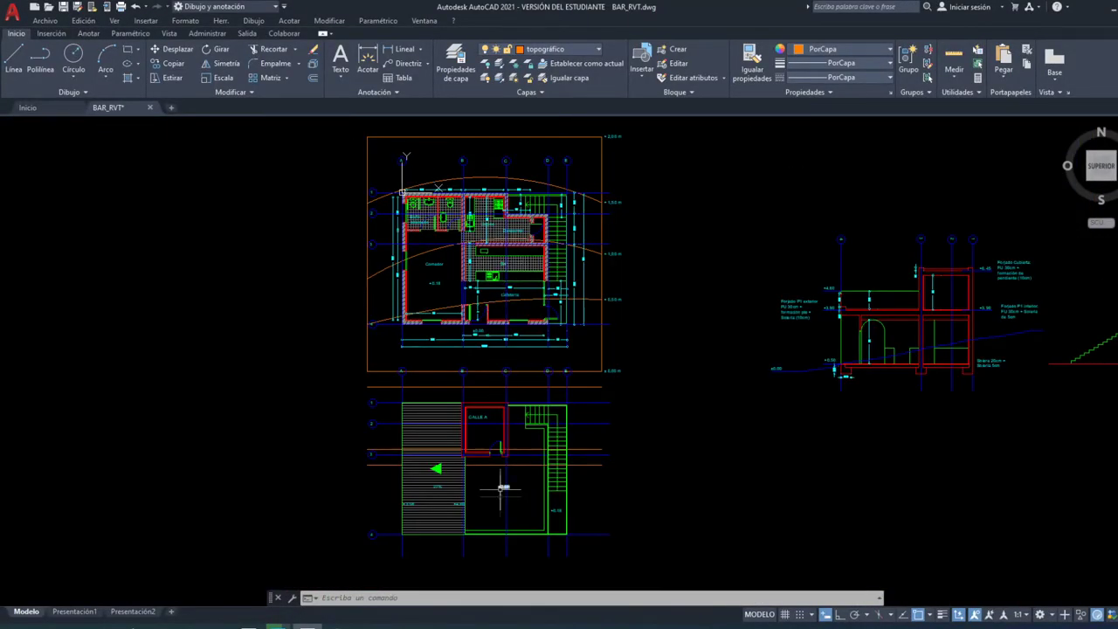
{"action": "scroll", "coordinate": [838, 345], "scroll_direction": "up", "scroll_amount": 1}
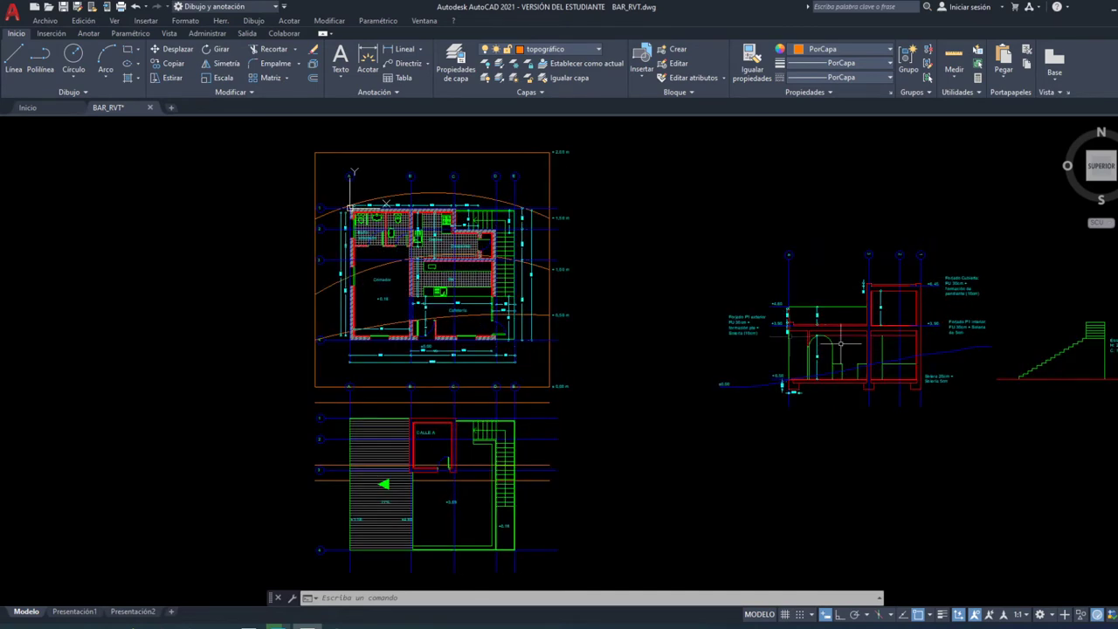
{"action": "scroll", "coordinate": [450, 287], "scroll_direction": "up", "scroll_amount": 2}
Step: Open the Nivel 1 floor plan and zoom in on the imported BAR_RVT ground plan
{"action": "scroll", "coordinate": [400, 294], "scroll_direction": "up", "scroll_amount": 2}
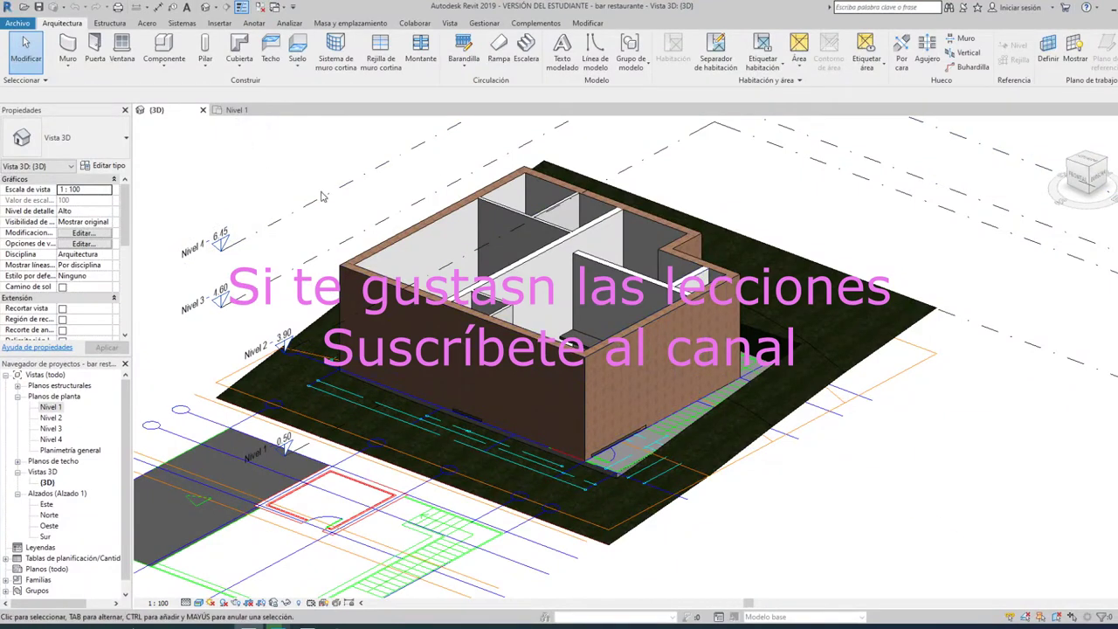
{"action": "left_click", "coordinate": [245, 113]}
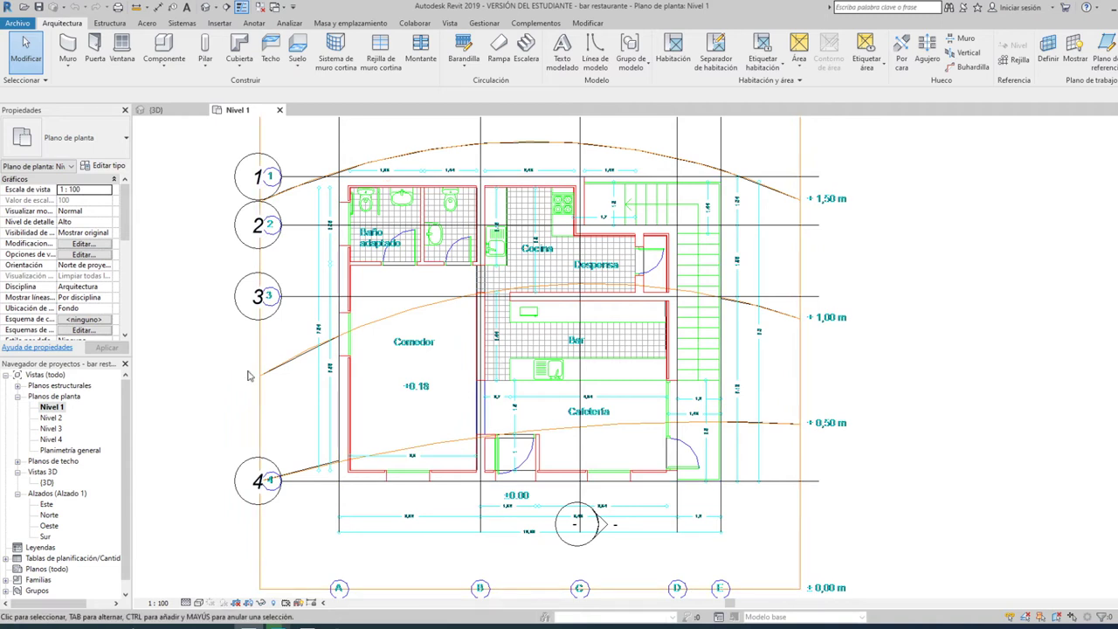
{"action": "scroll", "coordinate": [248, 376], "scroll_direction": "up", "scroll_amount": 1}
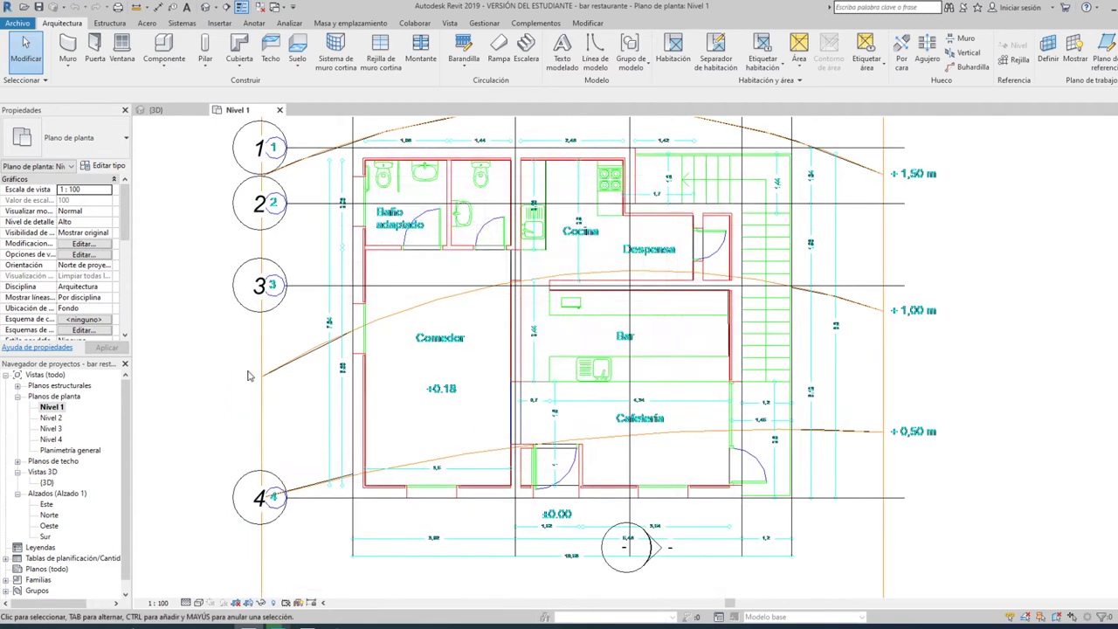
Step: Start a door and open Load Family, browsing up to the Spain library folder
{"action": "left_click", "coordinate": [98, 61]}
{"action": "left_click", "coordinate": [122, 137]}
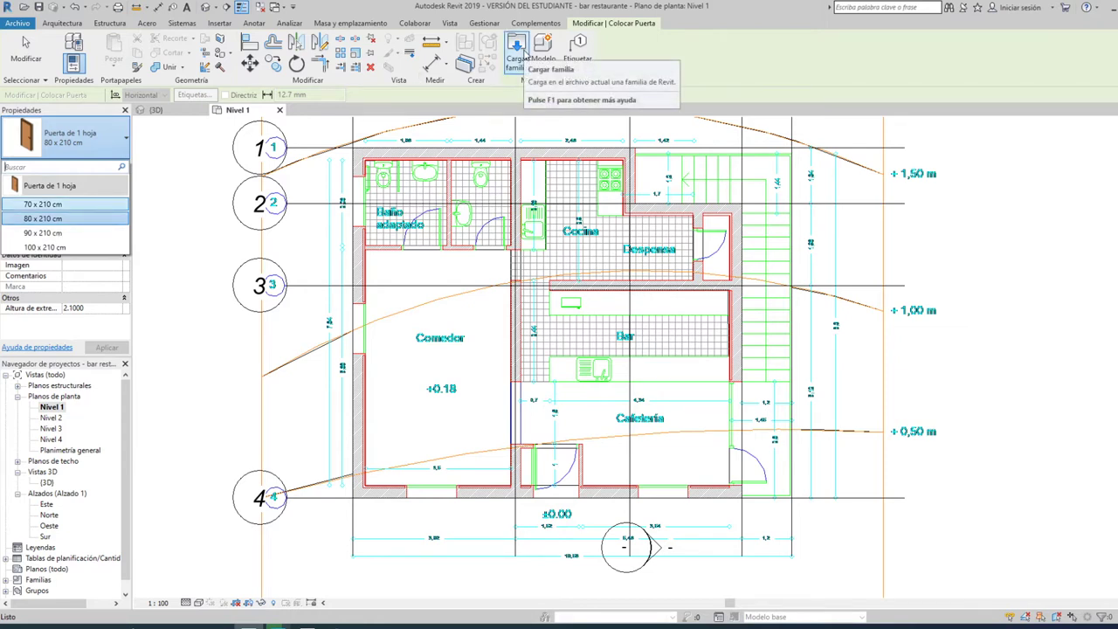
{"action": "left_click", "coordinate": [521, 51]}
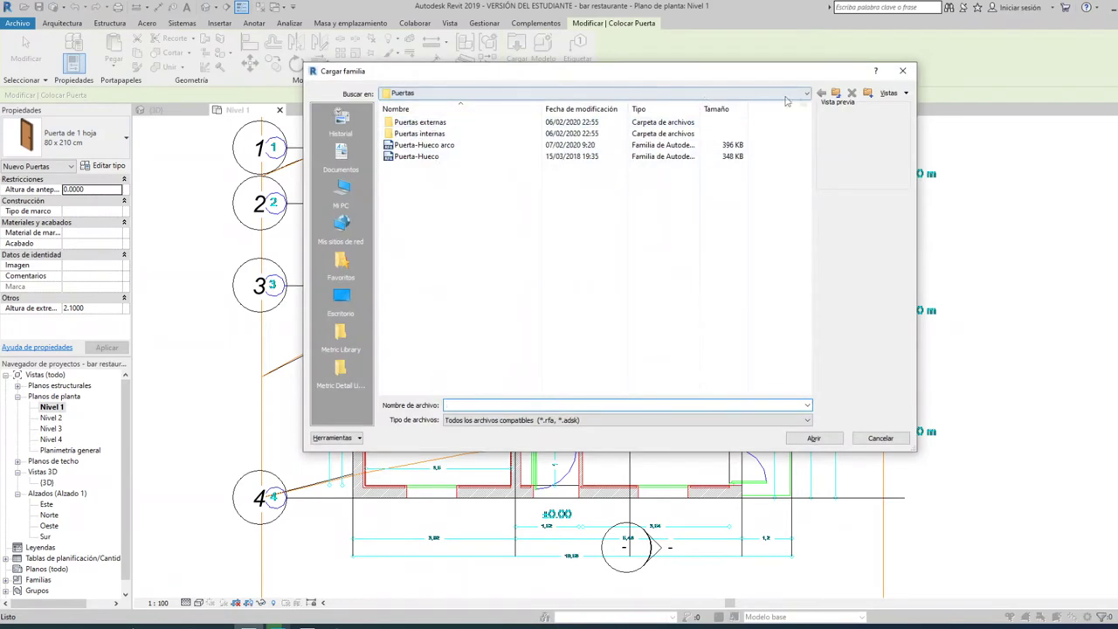
{"action": "left_click", "coordinate": [836, 93]}
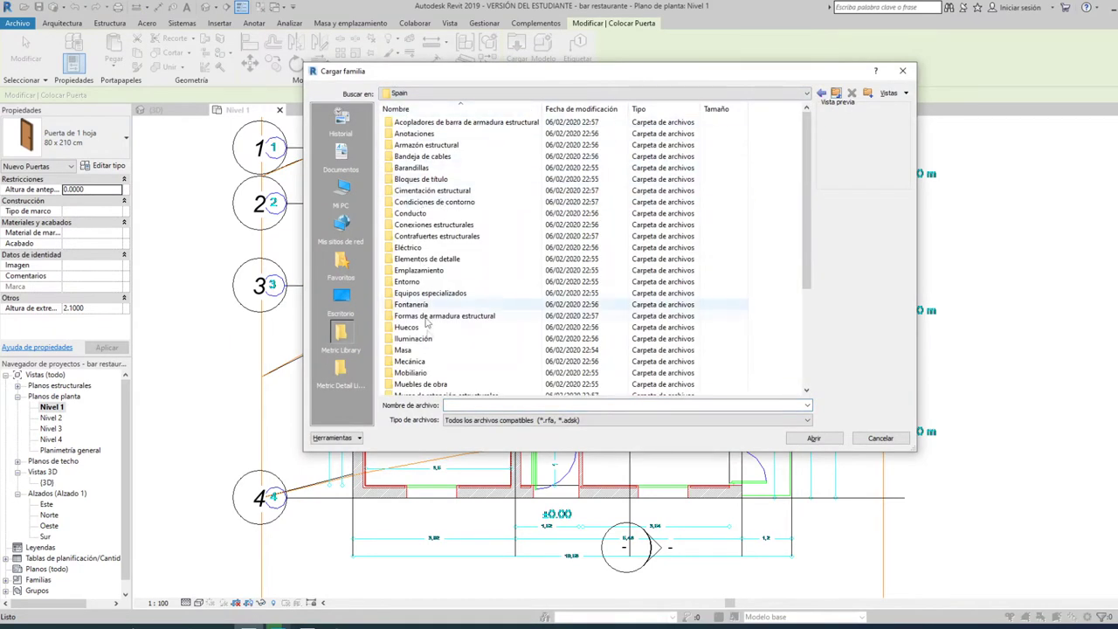
{"action": "scroll", "coordinate": [440, 288], "scroll_direction": "down", "scroll_amount": 2}
{"action": "scroll", "coordinate": [439, 288], "scroll_direction": "down", "scroll_amount": 2}
{"action": "scroll", "coordinate": [440, 288], "scroll_direction": "up", "scroll_amount": 4}
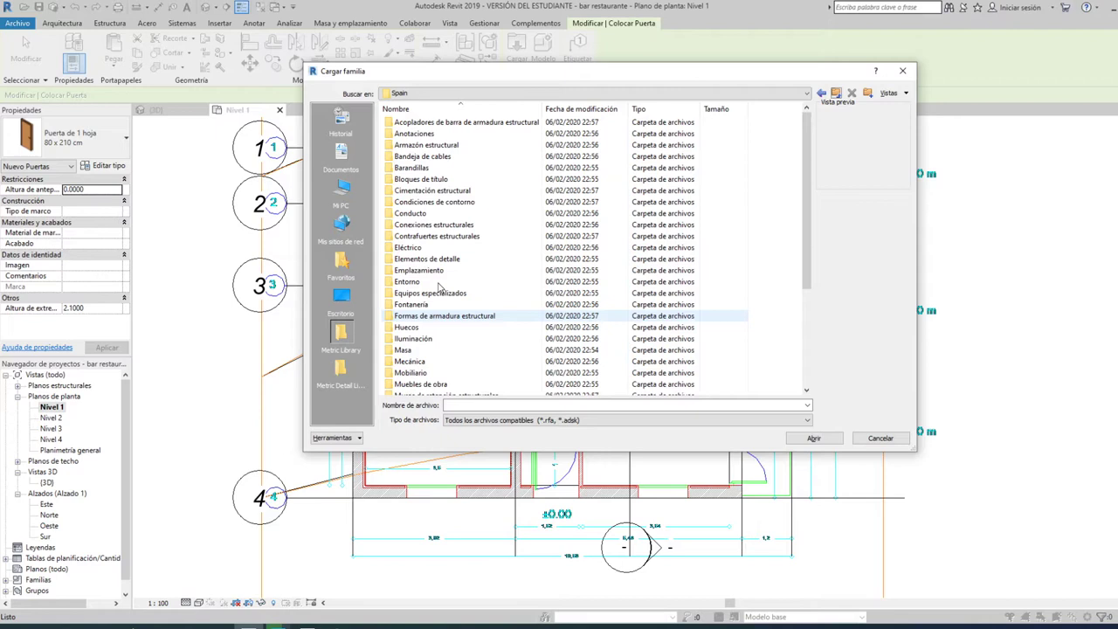
{"action": "scroll", "coordinate": [439, 288], "scroll_direction": "down", "scroll_amount": 2}
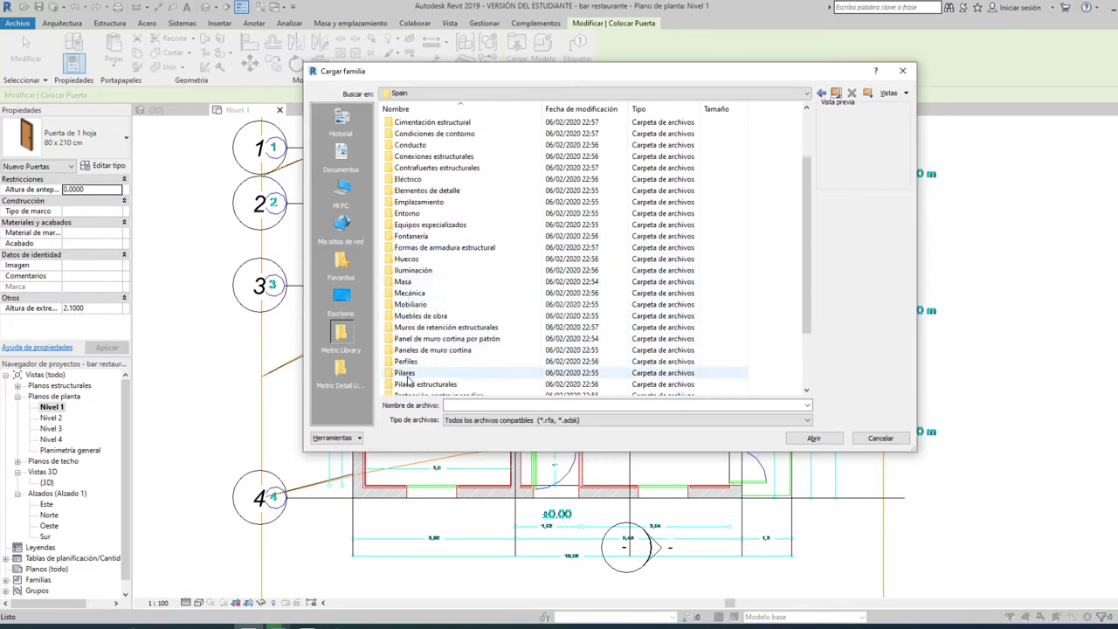
{"action": "scroll", "coordinate": [405, 345], "scroll_direction": "down", "scroll_amount": 1}
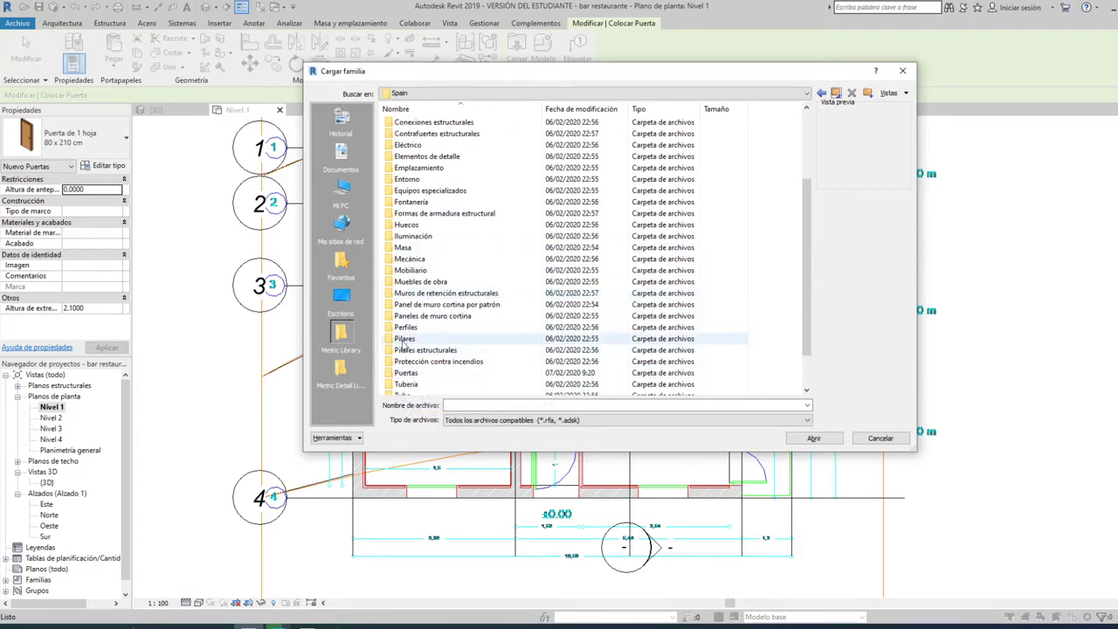
Step: Preview the Puertas door families and select the Puerta-Hueco family
{"action": "double_click", "coordinate": [409, 373]}
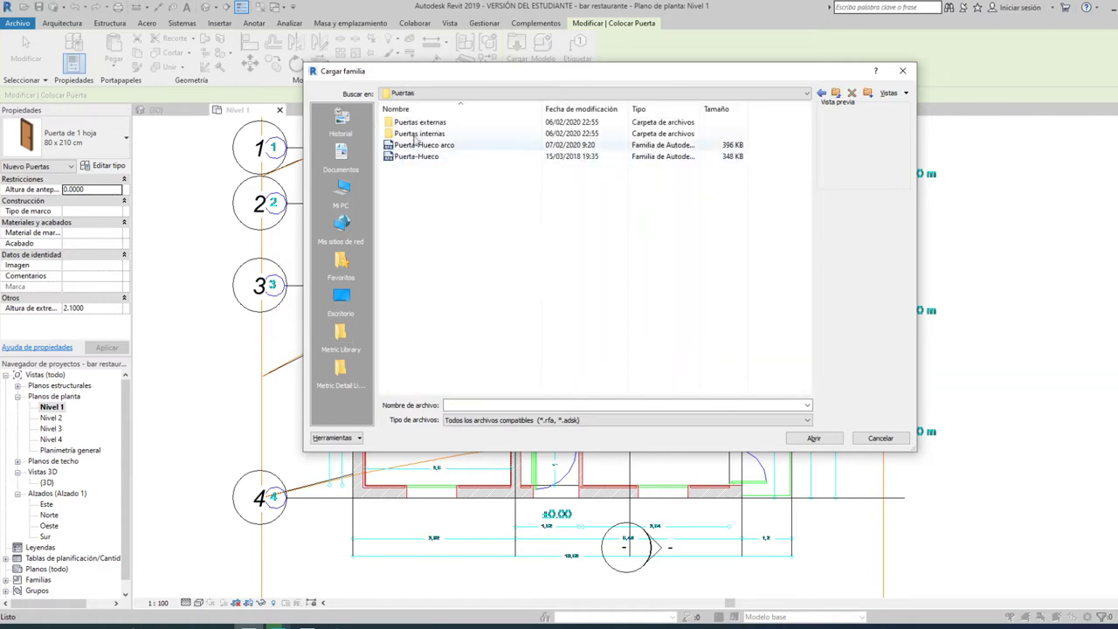
{"action": "double_click", "coordinate": [418, 133]}
{"action": "left_click", "coordinate": [454, 156]}
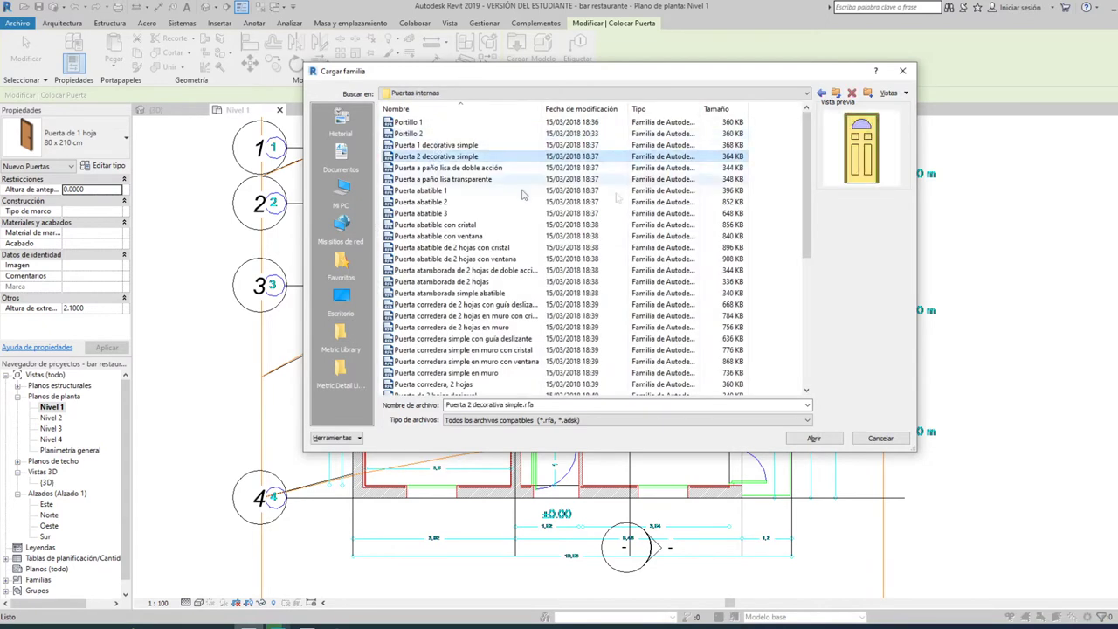
{"action": "left_click", "coordinate": [524, 236]}
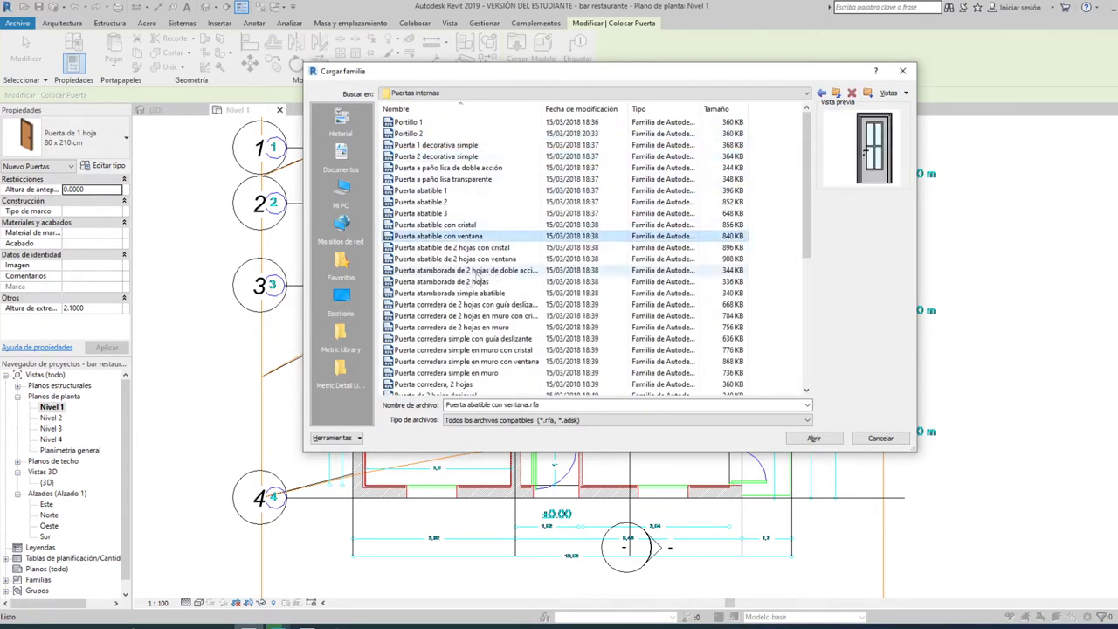
{"action": "left_click", "coordinate": [463, 292]}
{"action": "left_click", "coordinate": [836, 93]}
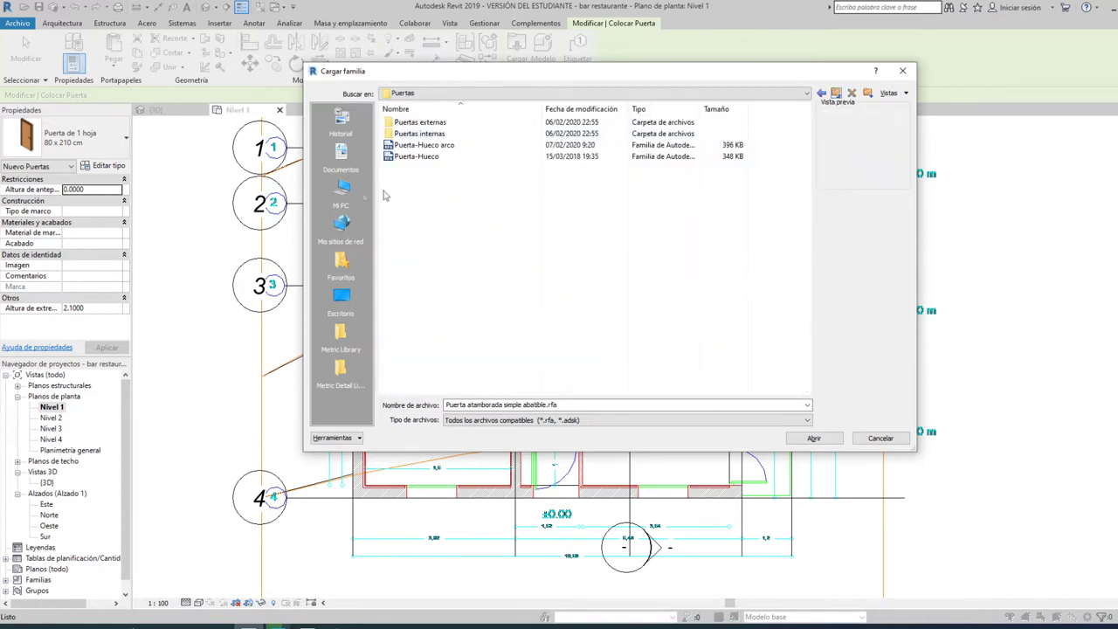
{"action": "left_click", "coordinate": [421, 145]}
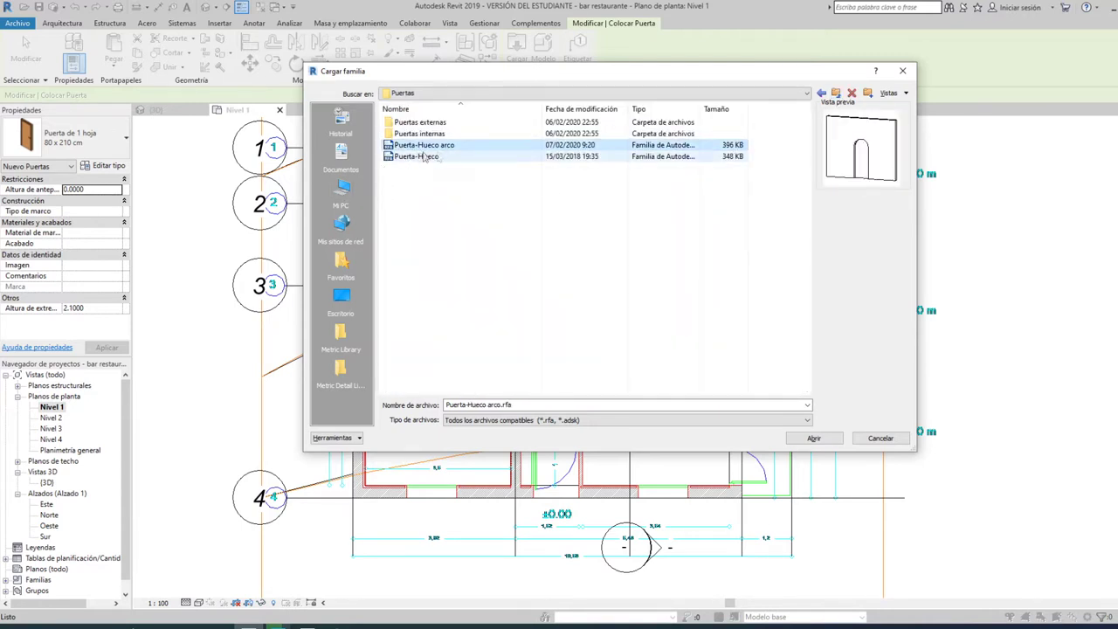
{"action": "left_click", "coordinate": [426, 160]}
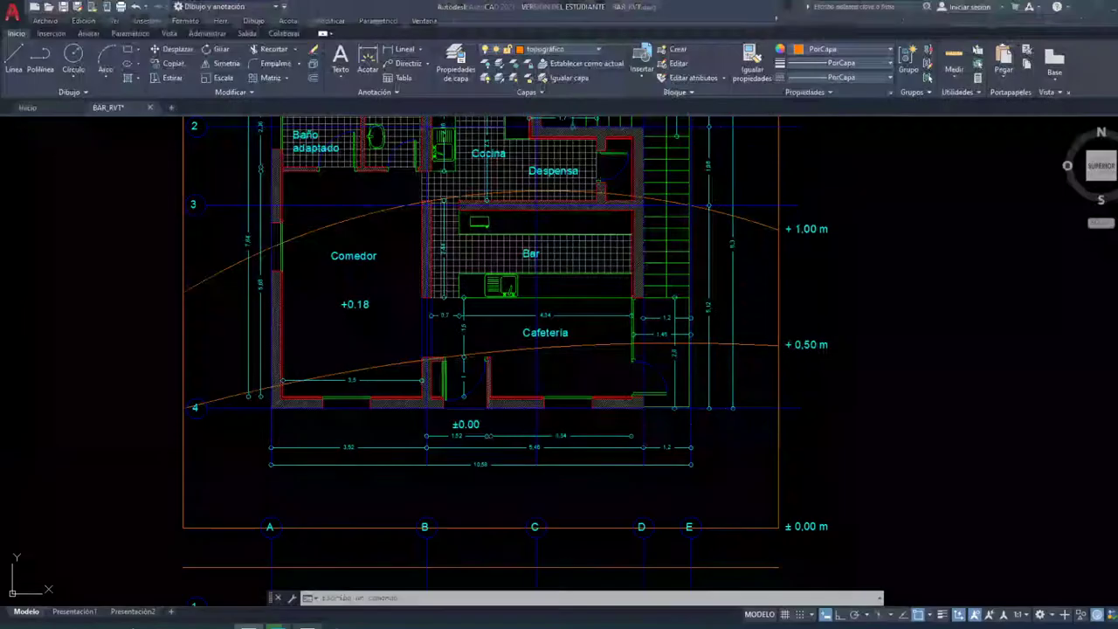
Step: Zoom the AutoCAD drawing to the building section with the arched opening
{"action": "scroll", "coordinate": [594, 352], "scroll_direction": "down", "scroll_amount": 3}
{"action": "scroll", "coordinate": [594, 352], "scroll_direction": "down", "scroll_amount": 2}
{"action": "scroll", "coordinate": [595, 352], "scroll_direction": "up", "scroll_amount": 3}
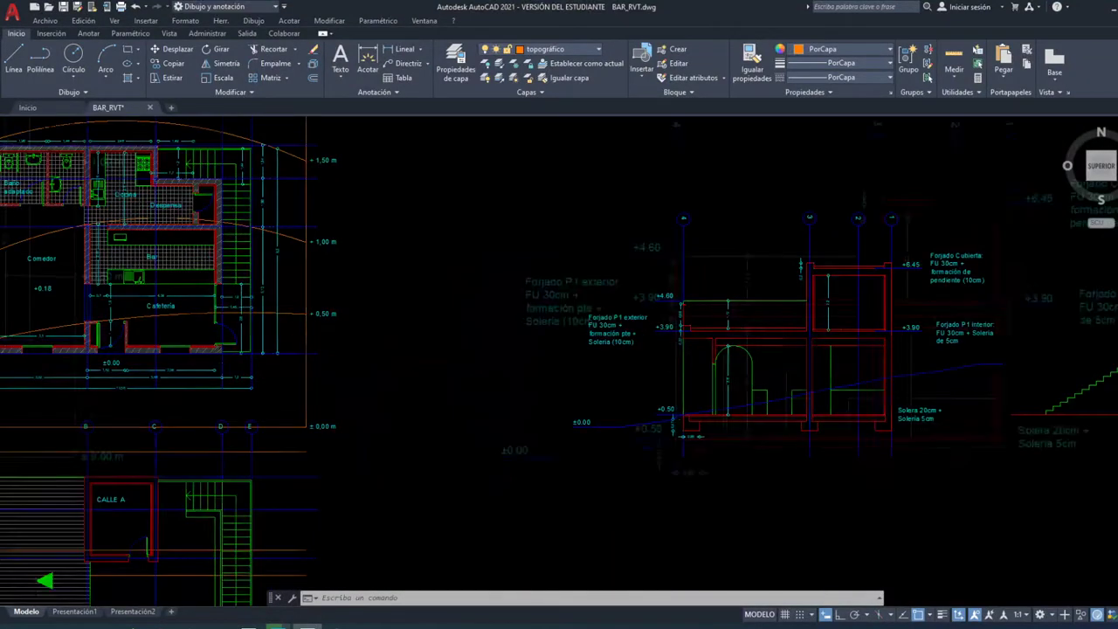
{"action": "scroll", "coordinate": [762, 456], "scroll_direction": "up", "scroll_amount": 3}
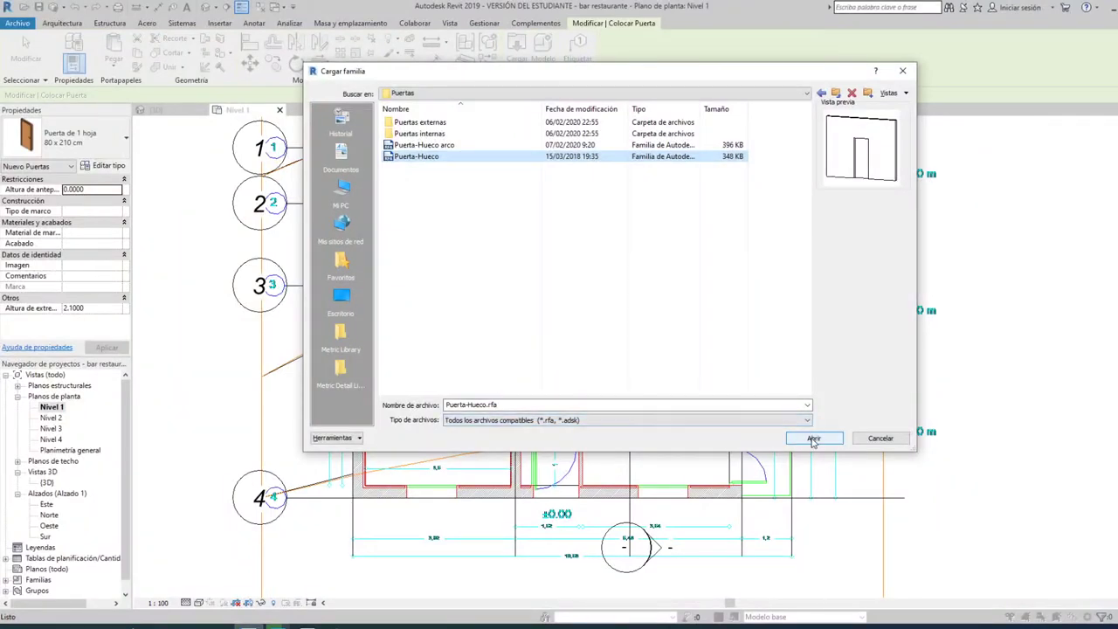
Step: Load Puerta-Hueco, pick its 0915 x 2134mm type and duplicate it via Edit Type
{"action": "left_click", "coordinate": [814, 440]}
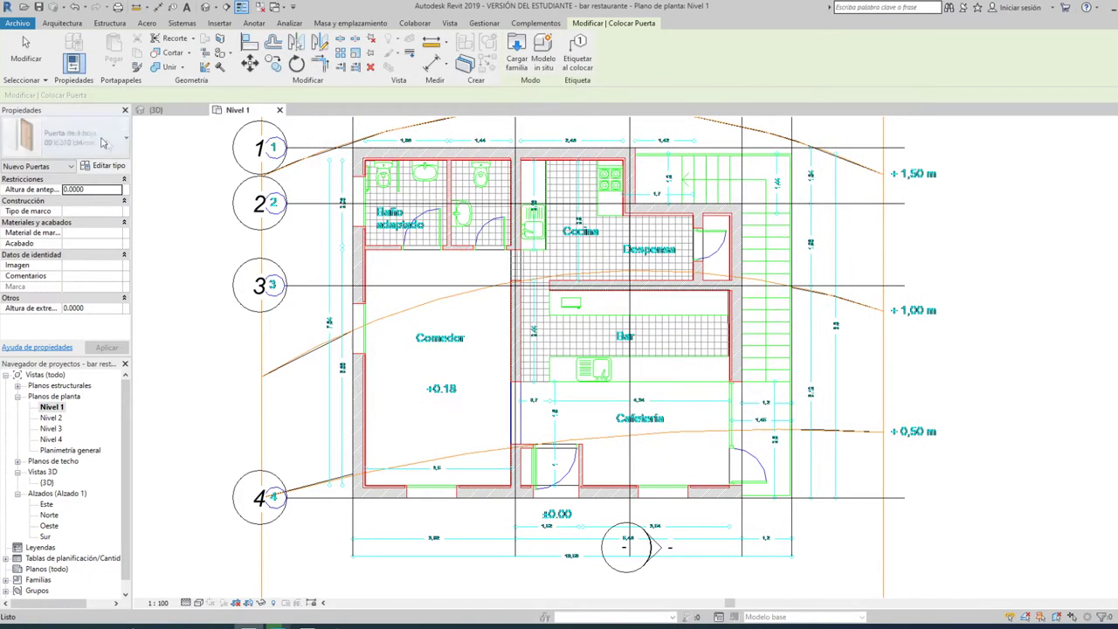
{"action": "left_click", "coordinate": [53, 137]}
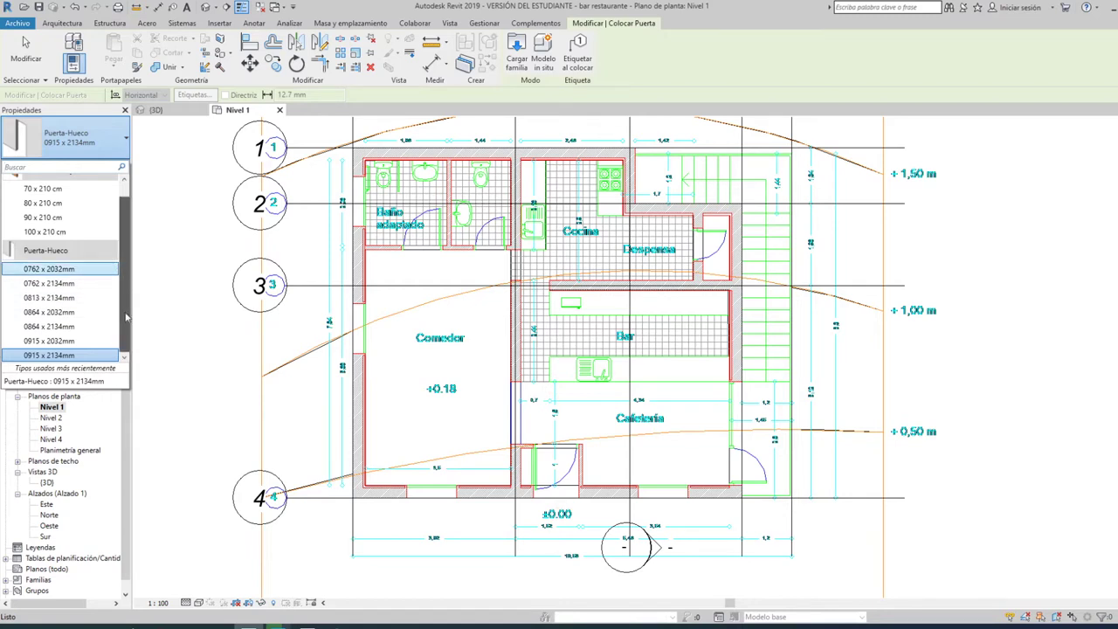
{"action": "left_click", "coordinate": [61, 356]}
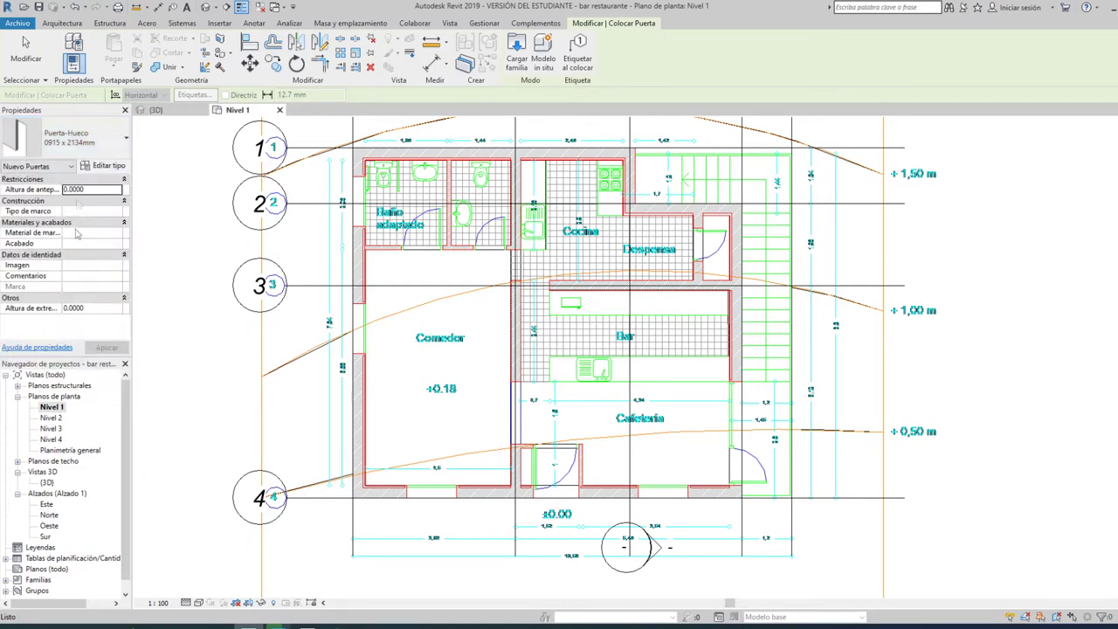
{"action": "left_click", "coordinate": [102, 166]}
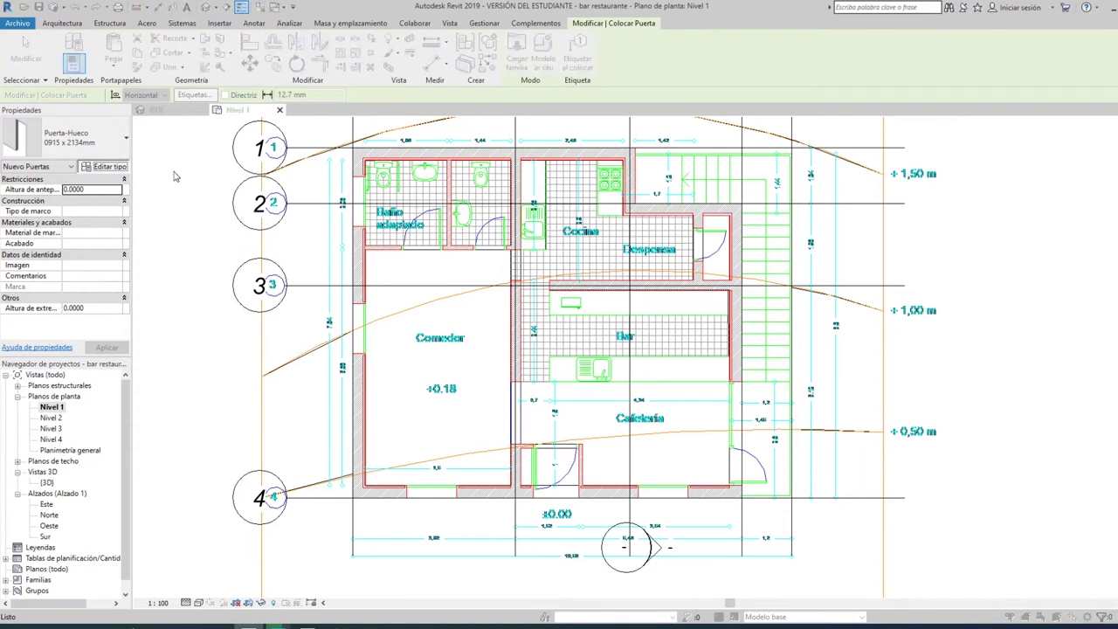
{"action": "left_click", "coordinate": [888, 136]}
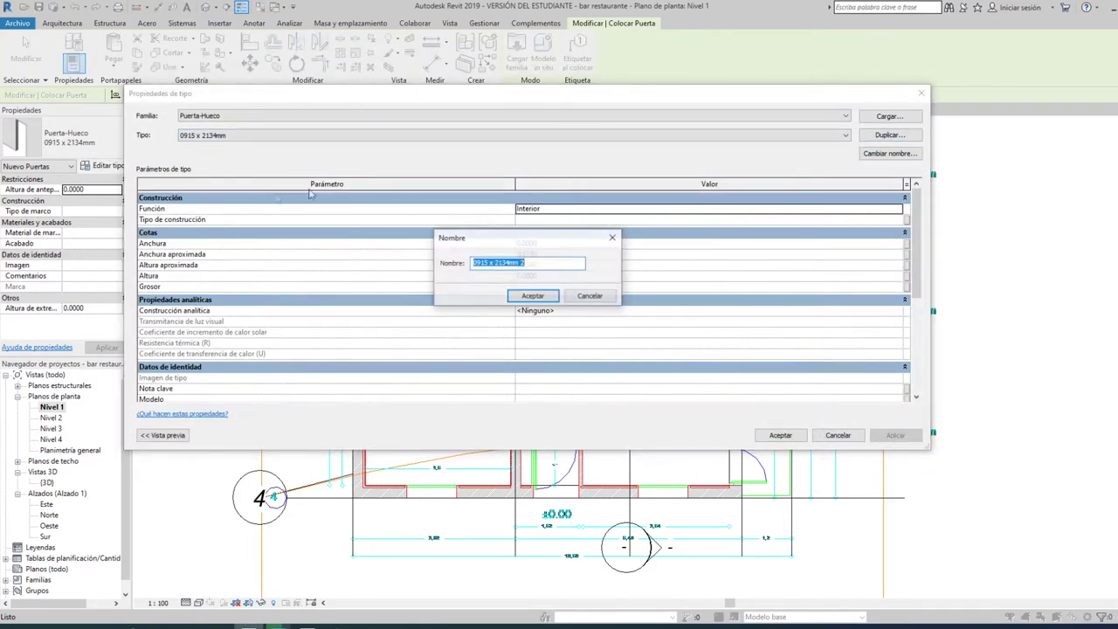
Step: Name the duplicate '1100 x 3000mm 2' and set approximate width 1.1 and height 3
{"action": "double_click", "coordinate": [486, 263]}
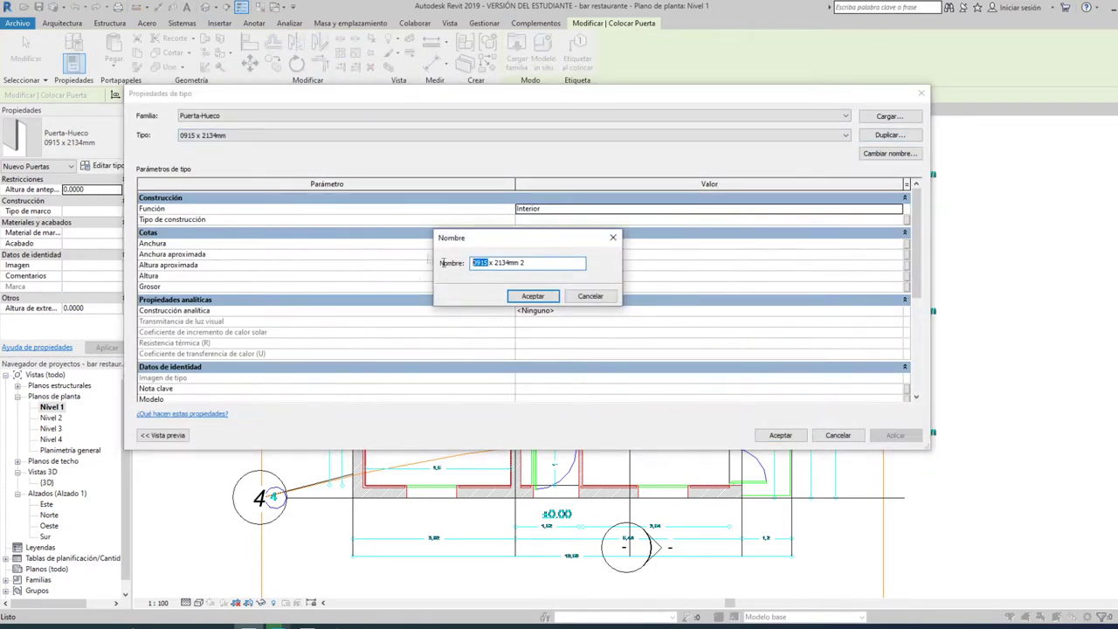
{"action": "type", "text": "1100"}
{"action": "left_click_drag", "start_coordinate": [495, 263], "coordinate": [511, 263]}
{"action": "type", "text": "300"}
{"action": "left_click", "coordinate": [548, 298]}
{"action": "left_click", "coordinate": [535, 254]}
{"action": "type", "text": "1.1"}
{"action": "left_click", "coordinate": [544, 268]}
{"action": "type", "text": "3"}
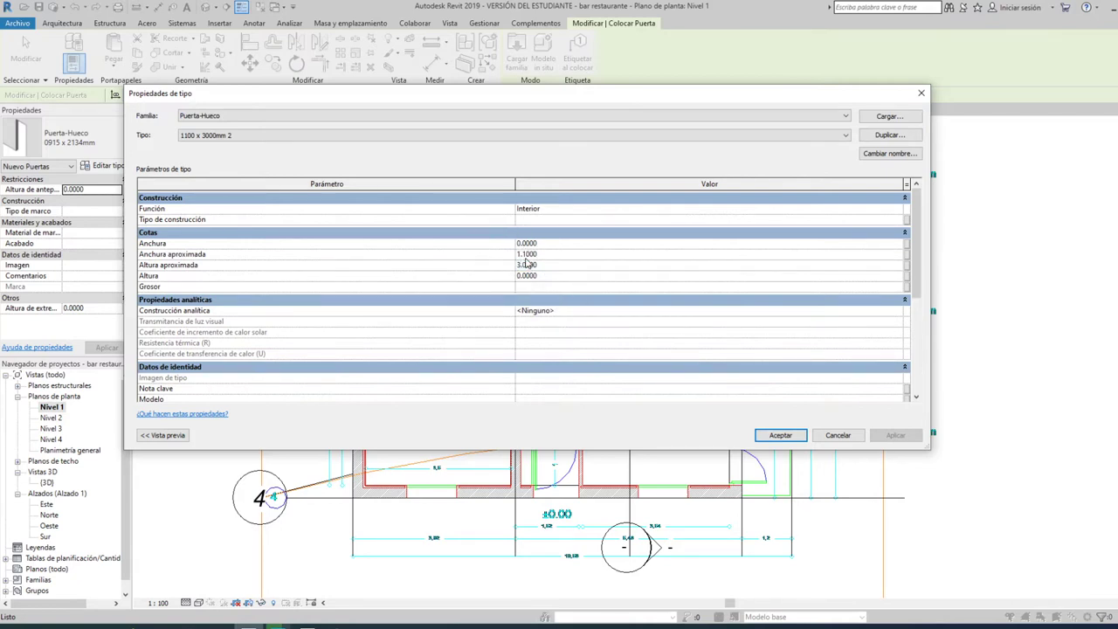
{"action": "left_click", "coordinate": [778, 437]}
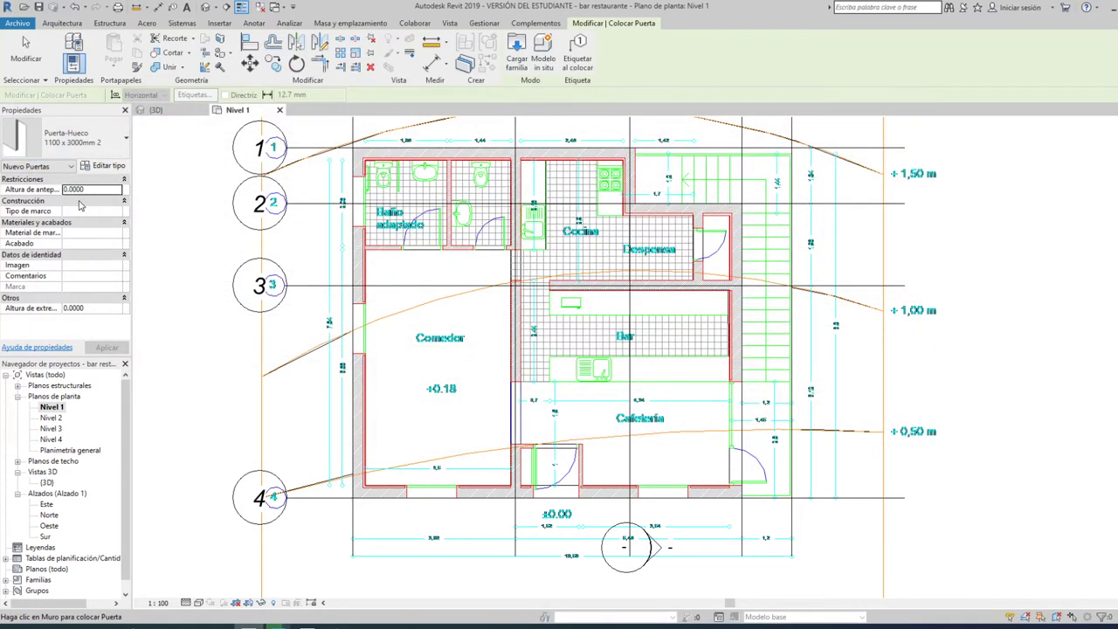
Step: Set the door's sill height to 0.1 and apply it
{"action": "left_click", "coordinate": [91, 190]}
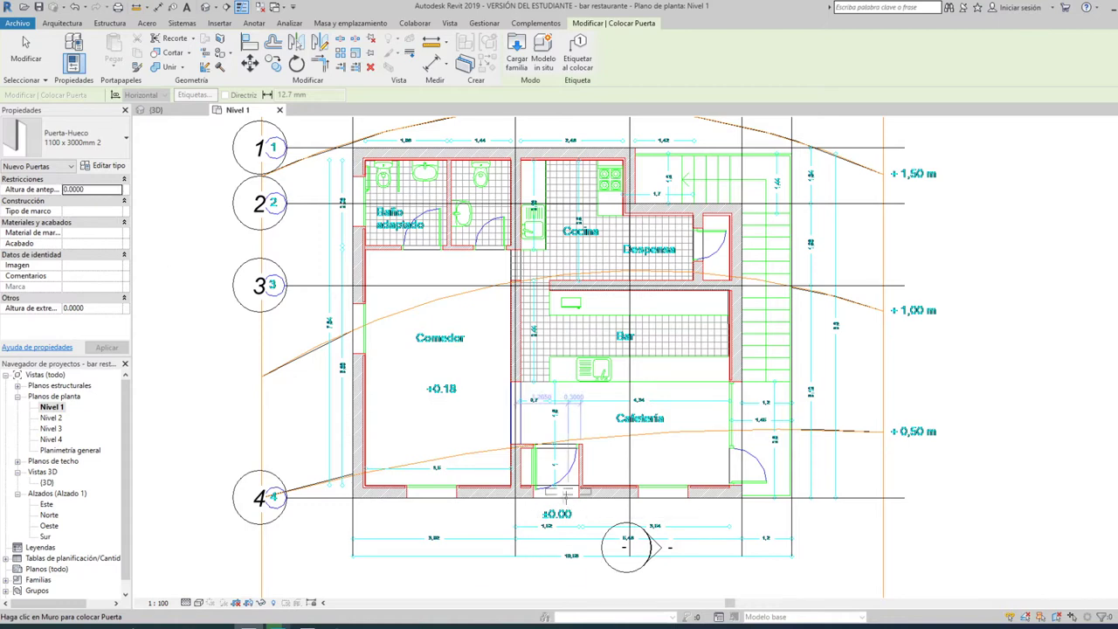
{"action": "scroll", "coordinate": [563, 496], "scroll_direction": "up", "scroll_amount": 1}
{"action": "scroll", "coordinate": [563, 496], "scroll_direction": "up", "scroll_amount": 5}
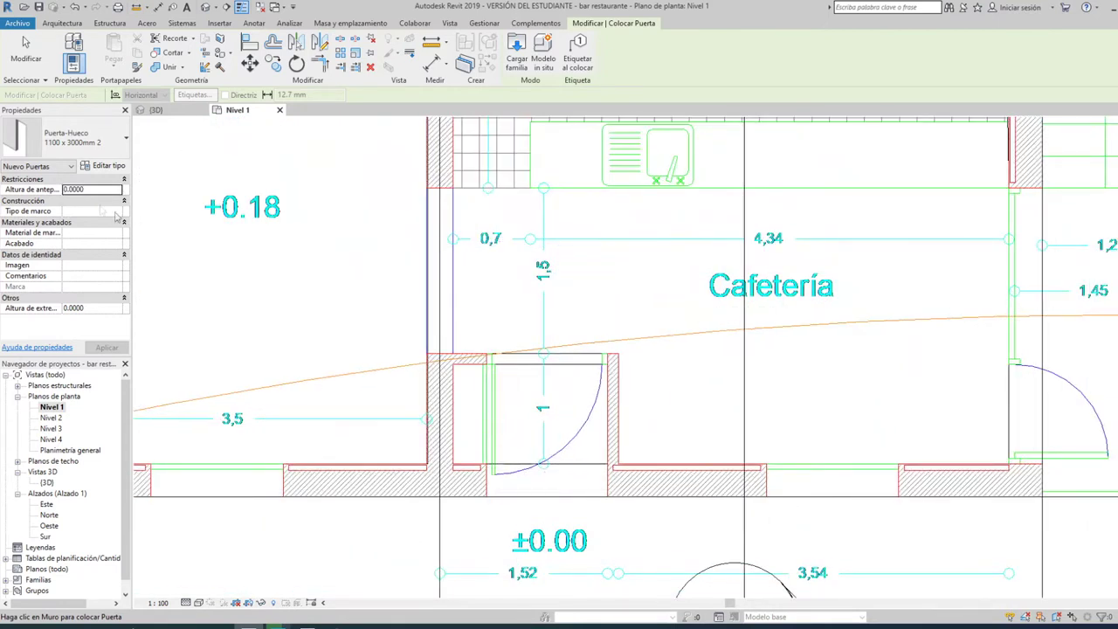
{"action": "left_click", "coordinate": [88, 192]}
{"action": "type", "text": "0.1"}
{"action": "left_click", "coordinate": [107, 348]}
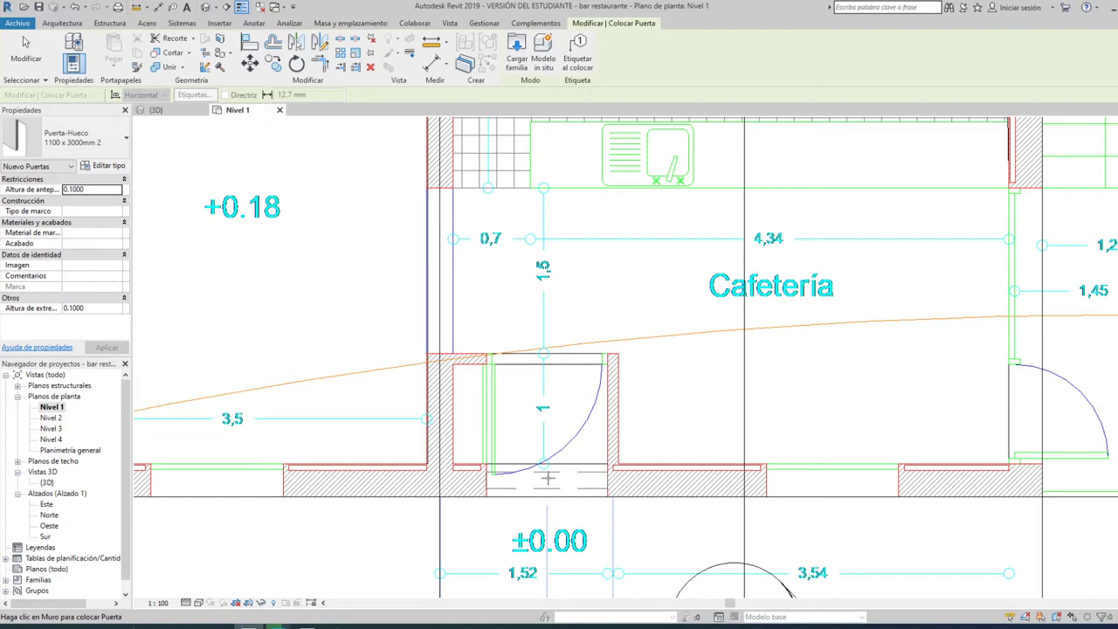
Step: Place the door in the opening below Cafetería and tile the plan and 3D views with WT
{"action": "left_click", "coordinate": [548, 477]}
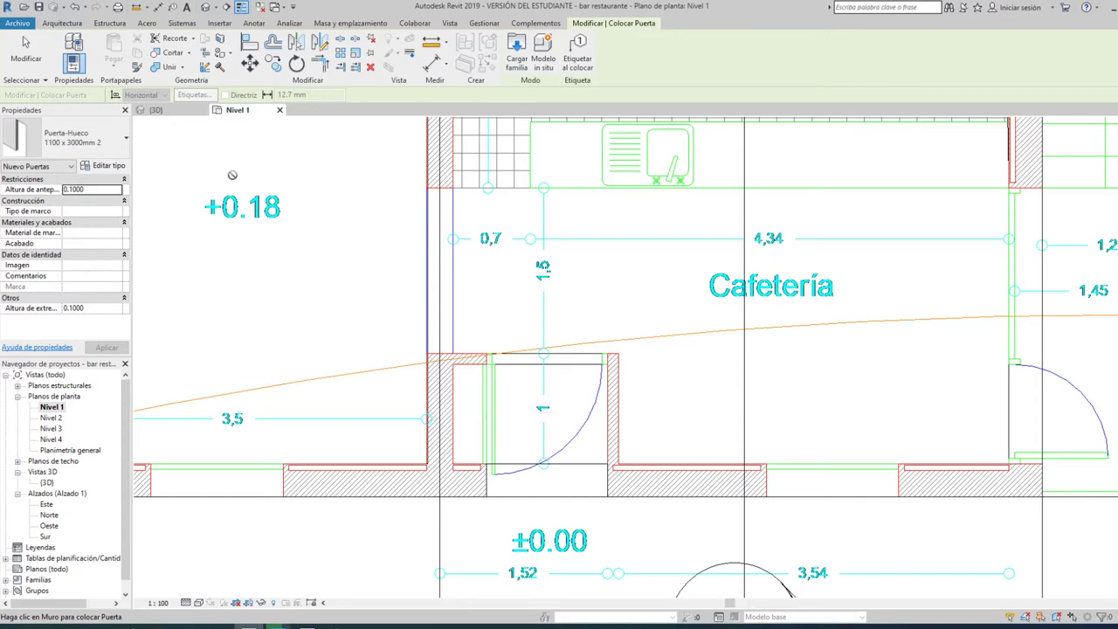
{"action": "key", "text": "w"}
{"action": "key", "text": "t"}
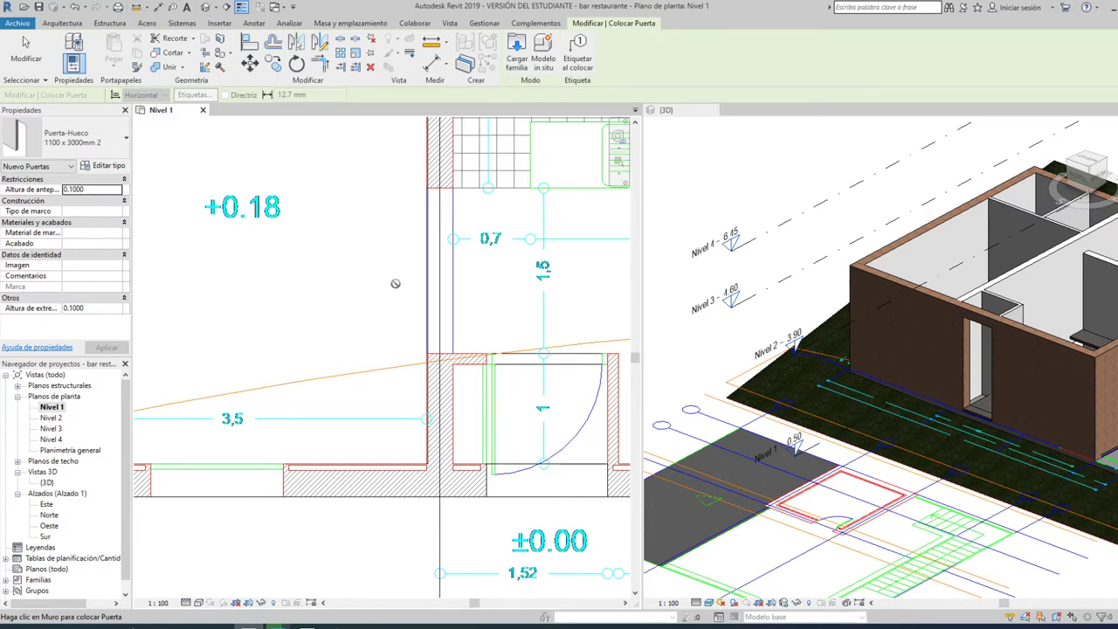
Step: End door placement, close the 3D view and zoom out on the Nivel 1 plan
{"action": "key", "text": "Escape"}
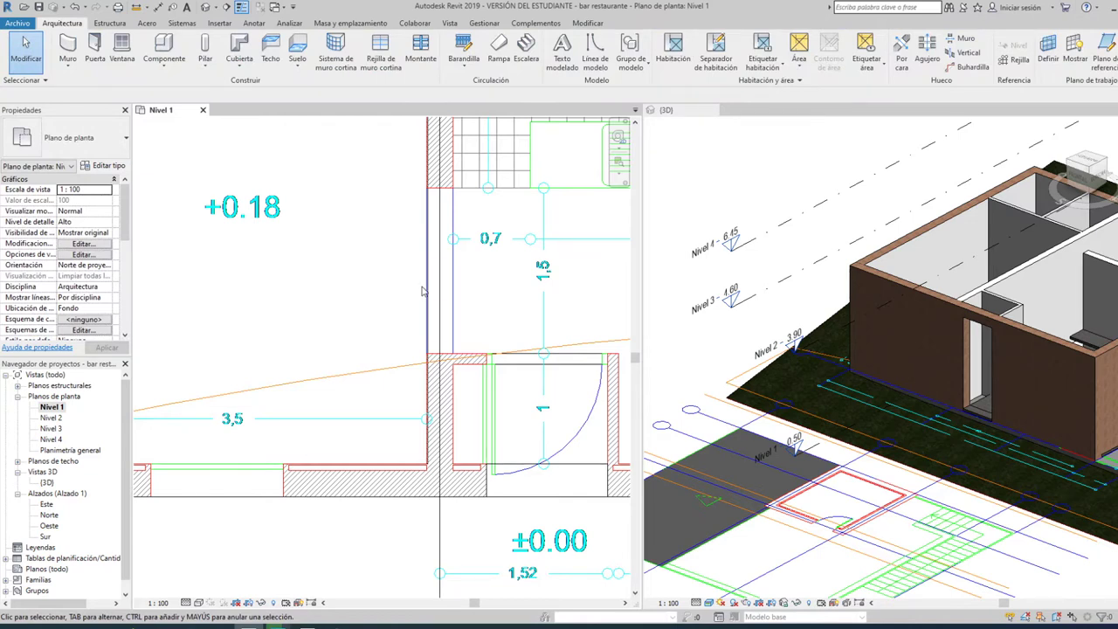
{"action": "scroll", "coordinate": [403, 278], "scroll_direction": "down", "scroll_amount": 2}
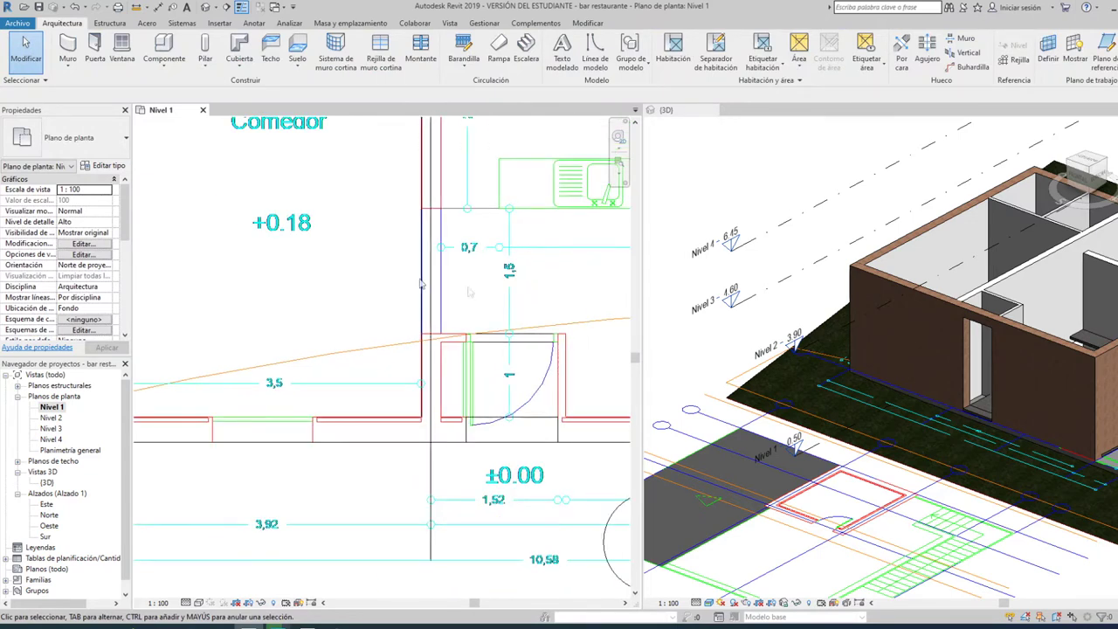
{"action": "left_click", "coordinate": [699, 110]}
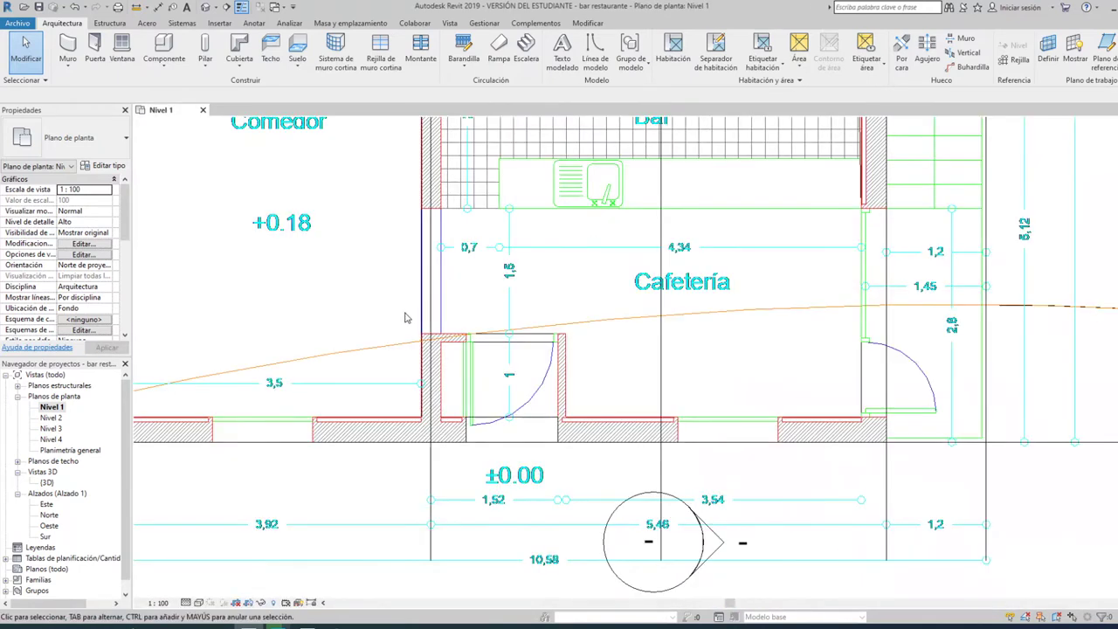
{"action": "scroll", "coordinate": [494, 357], "scroll_direction": "down", "scroll_amount": 2}
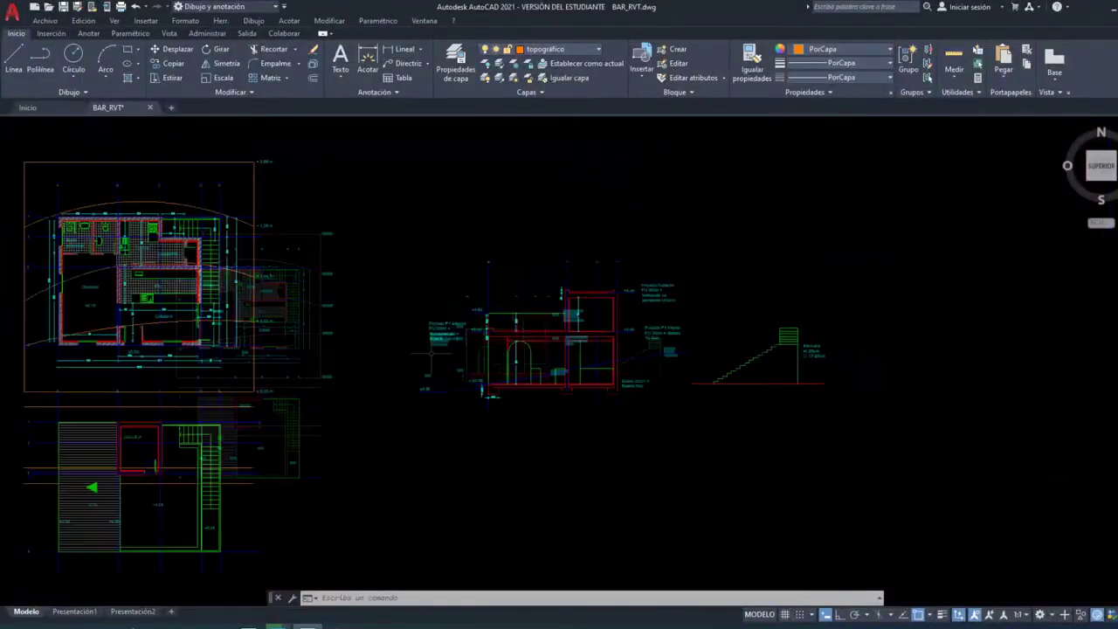
Step: Measure the wall opening beside the Cocina with DIMLINEAR, reading 0.74, then cancel
{"action": "scroll", "coordinate": [466, 212], "scroll_direction": "up", "scroll_amount": 4}
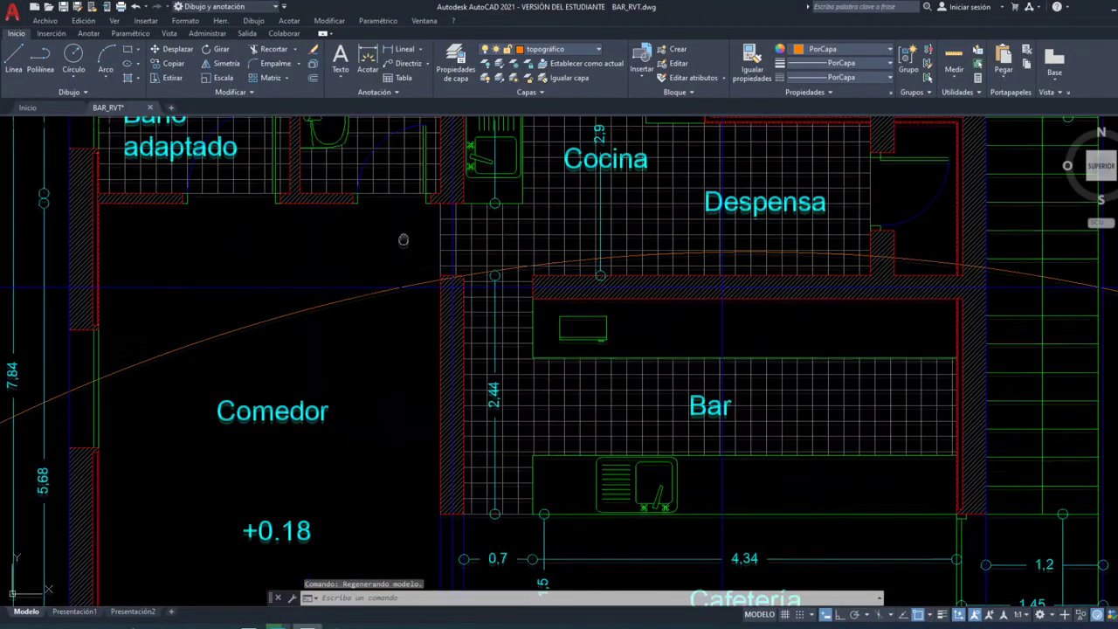
{"action": "middle_click_drag", "start_coordinate": [466, 212], "coordinate": [465, 282]}
{"action": "left_click", "coordinate": [401, 49]}
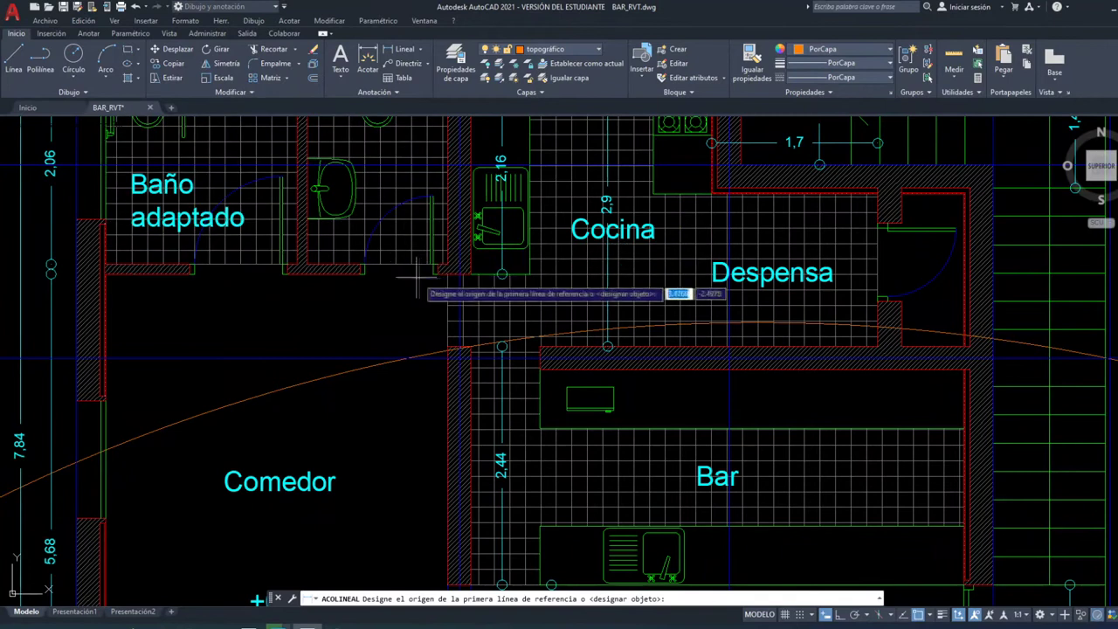
{"action": "left_click", "coordinate": [448, 275]}
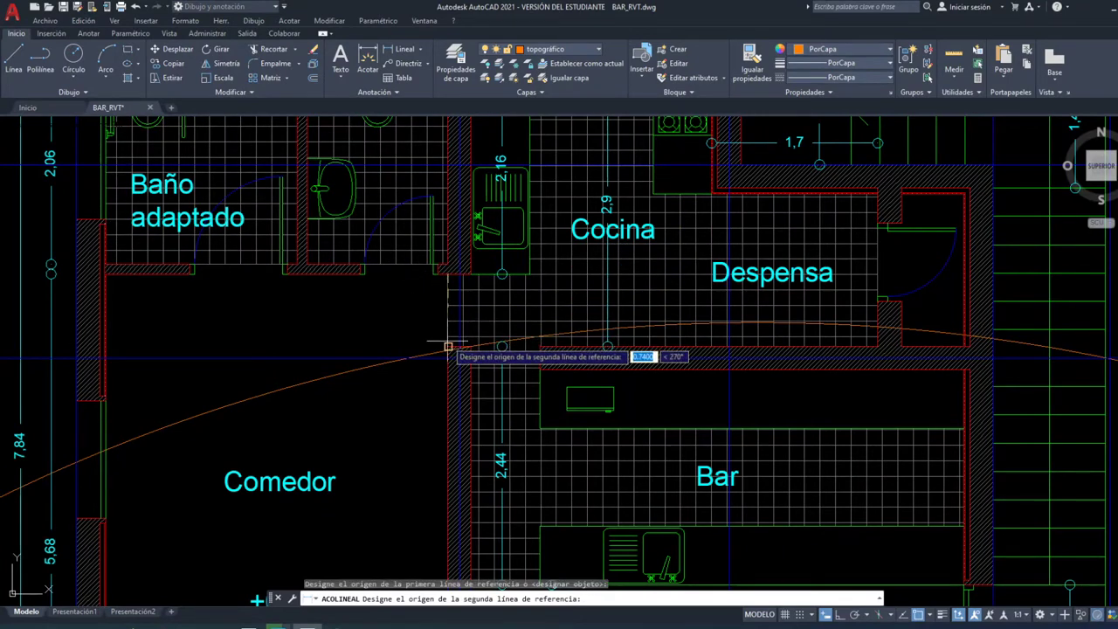
{"action": "left_click", "coordinate": [447, 346]}
{"action": "scroll", "coordinate": [445, 350], "scroll_direction": "up", "scroll_amount": 2}
{"action": "scroll", "coordinate": [444, 354], "scroll_direction": "up", "scroll_amount": 1}
{"action": "scroll", "coordinate": [437, 351], "scroll_direction": "down", "scroll_amount": 3}
{"action": "key", "text": "Escape"}
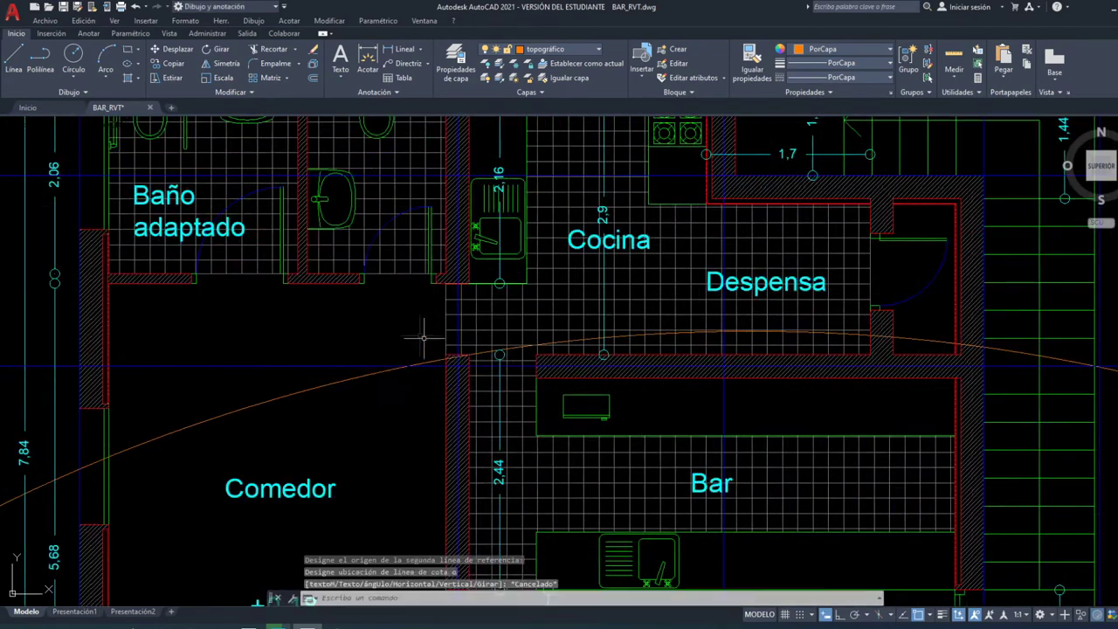
Step: Review the floor plan and building section, then start a new door placement in Revit
{"action": "scroll", "coordinate": [419, 337], "scroll_direction": "down", "scroll_amount": 3}
{"action": "scroll", "coordinate": [393, 325], "scroll_direction": "down", "scroll_amount": 5}
{"action": "scroll", "coordinate": [489, 321], "scroll_direction": "up", "scroll_amount": 4}
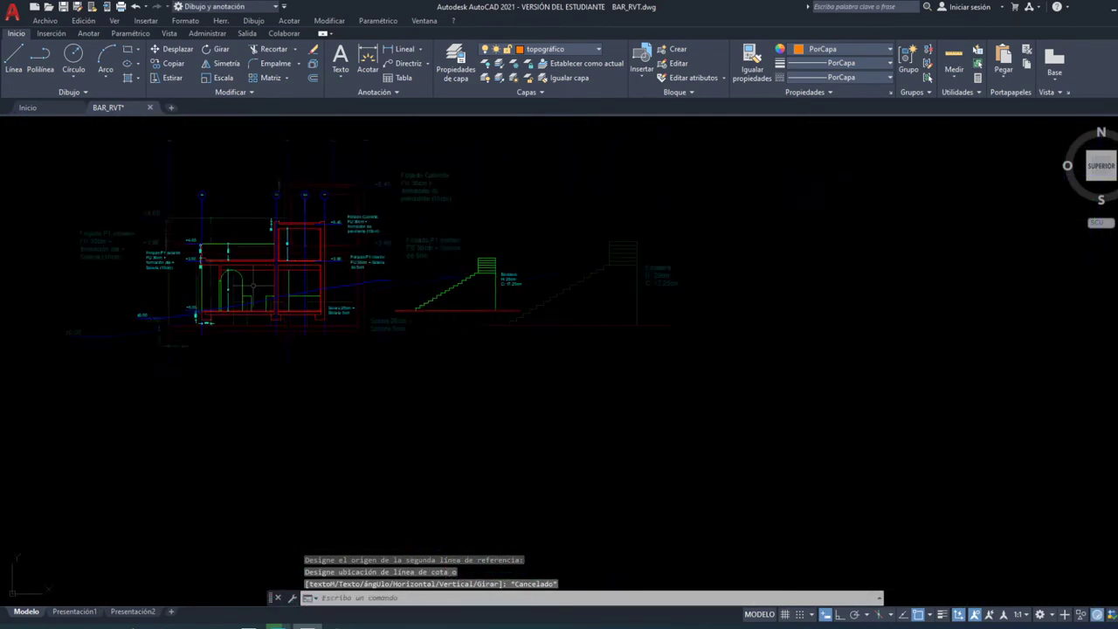
{"action": "scroll", "coordinate": [263, 290], "scroll_direction": "up", "scroll_amount": 5}
{"action": "middle_click_drag", "start_coordinate": [307, 303], "coordinate": [327, 316]}
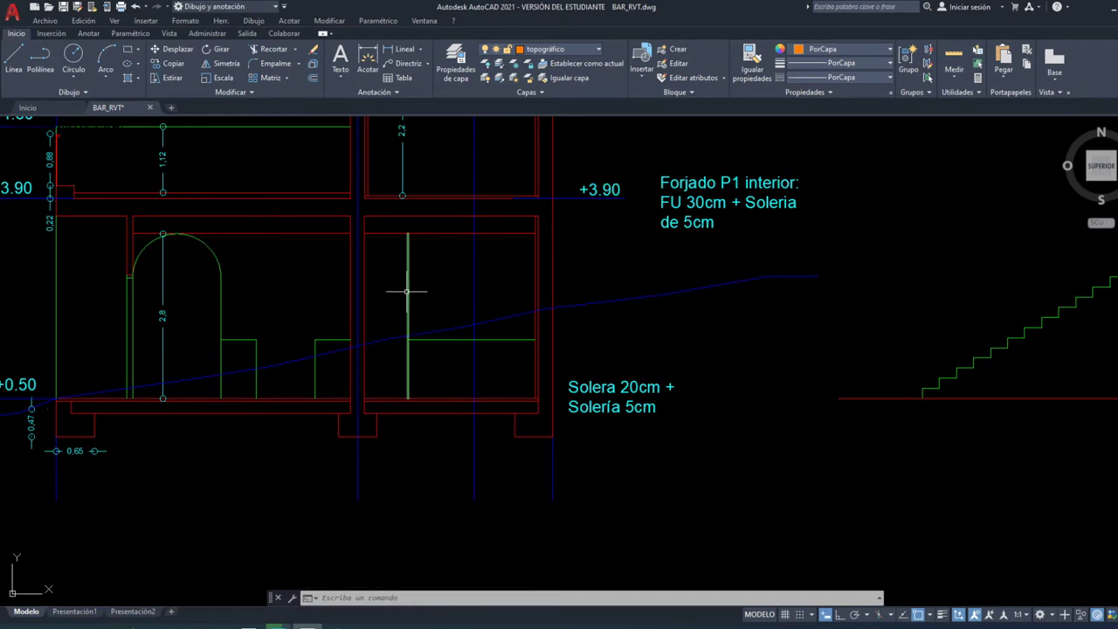
{"action": "scroll", "coordinate": [497, 293], "scroll_direction": "down", "scroll_amount": 2}
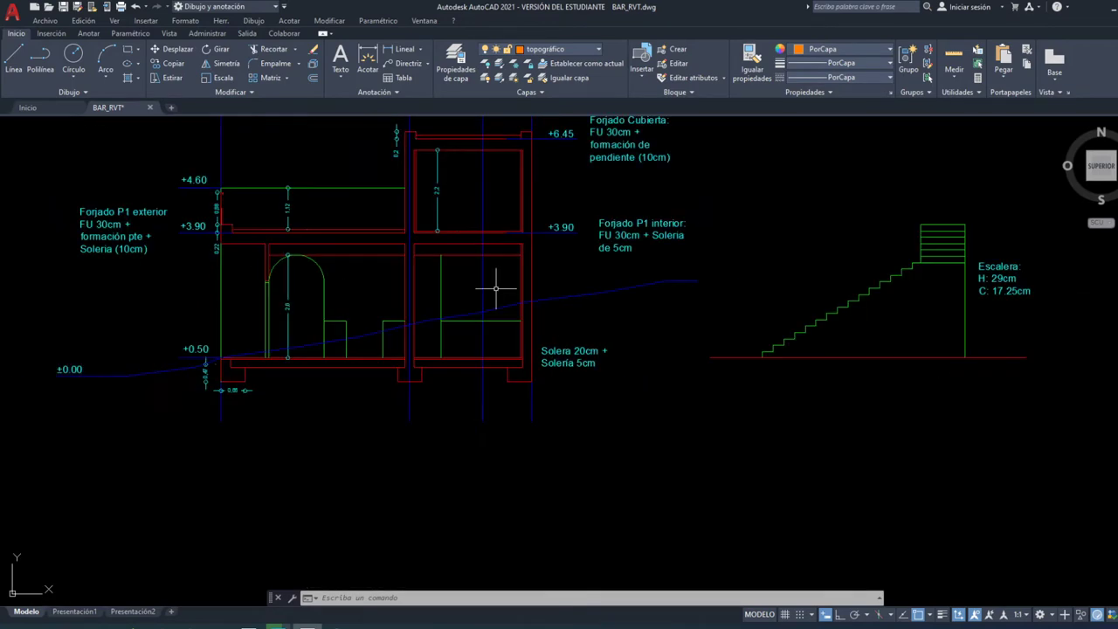
{"action": "scroll", "coordinate": [494, 291], "scroll_direction": "down", "scroll_amount": 2}
{"action": "middle_click_drag", "start_coordinate": [265, 271], "coordinate": [432, 275]}
{"action": "scroll", "coordinate": [428, 276], "scroll_direction": "down", "scroll_amount": 3}
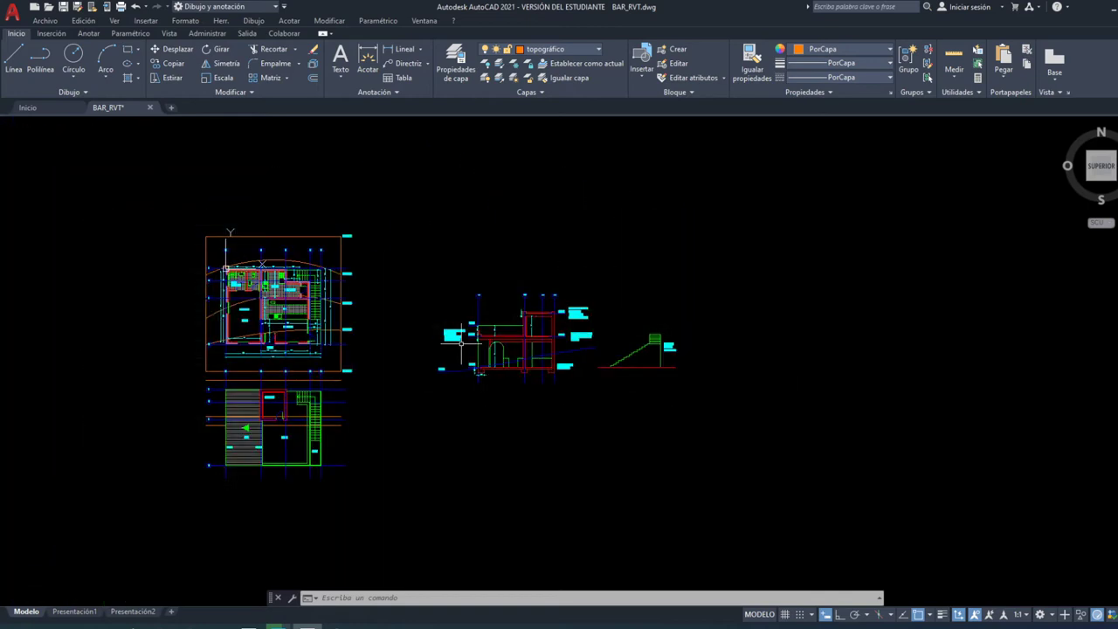
{"action": "scroll", "coordinate": [249, 260], "scroll_direction": "up", "scroll_amount": 4}
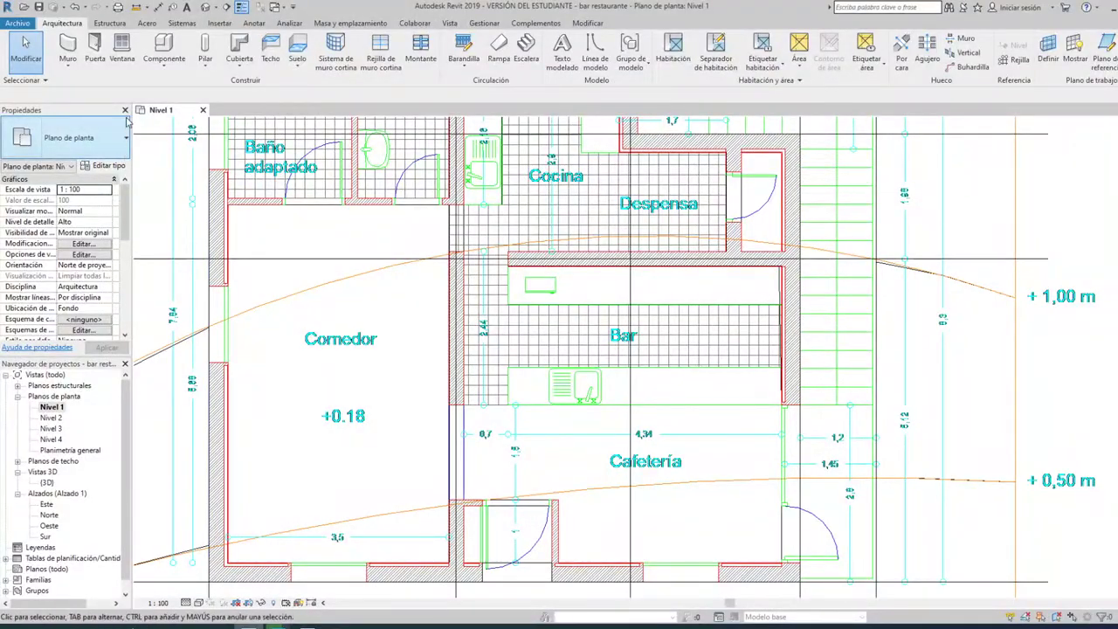
{"action": "left_click", "coordinate": [94, 48]}
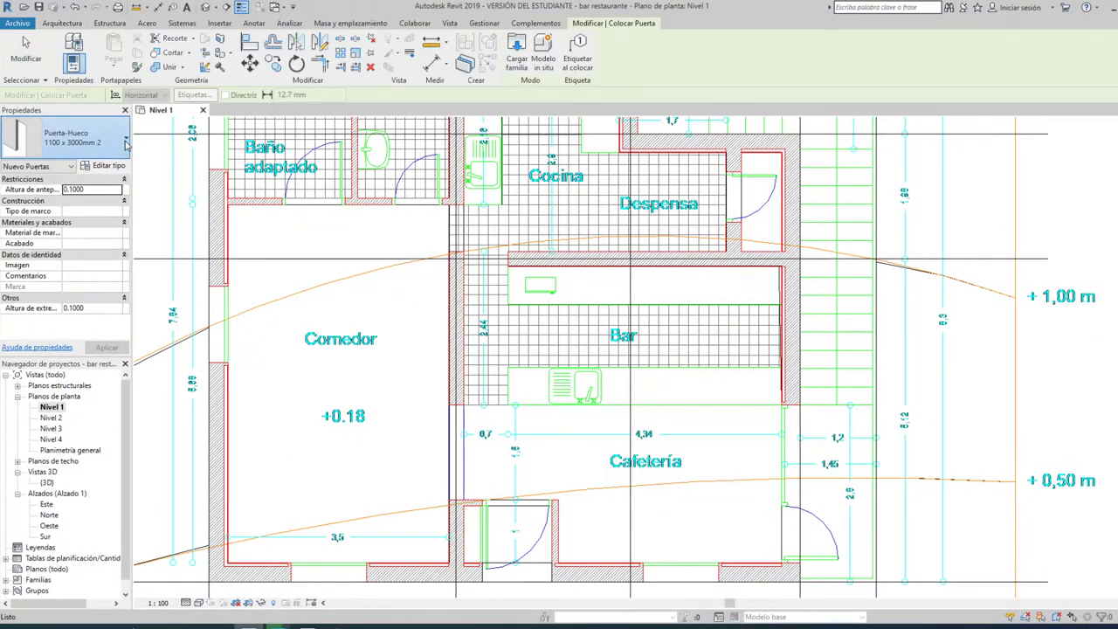
Step: Duplicate the 0762 x 2134mm type as '074 x 2134mm 2' with approximate width 0.74
{"action": "left_click", "coordinate": [125, 142]}
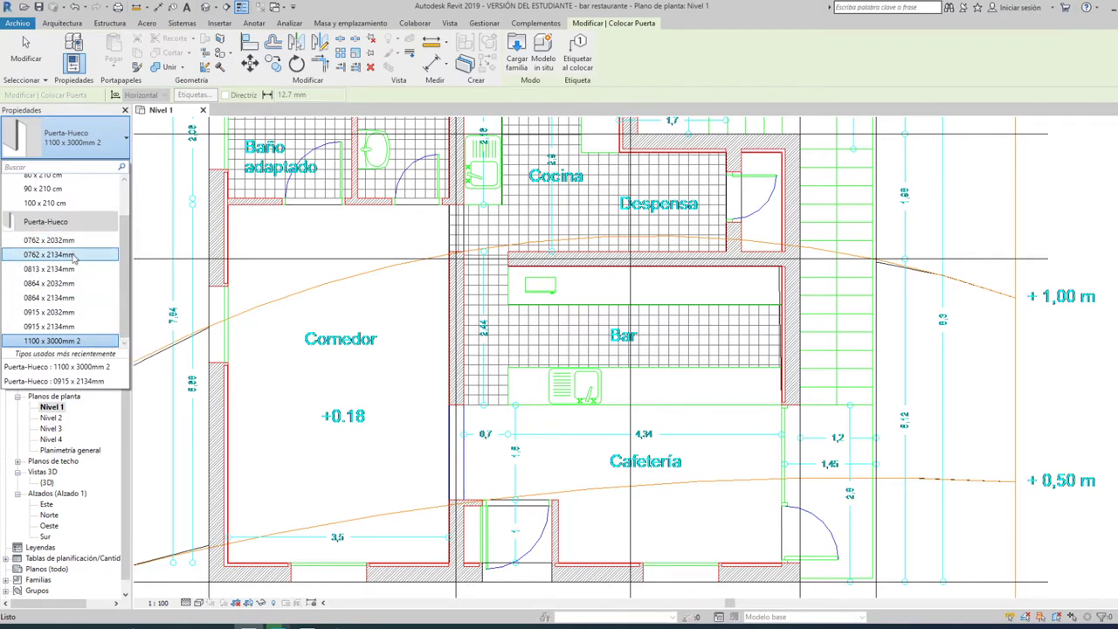
{"action": "mouse_move", "coordinate": [49, 254]}
{"action": "left_click", "coordinate": [84, 254]}
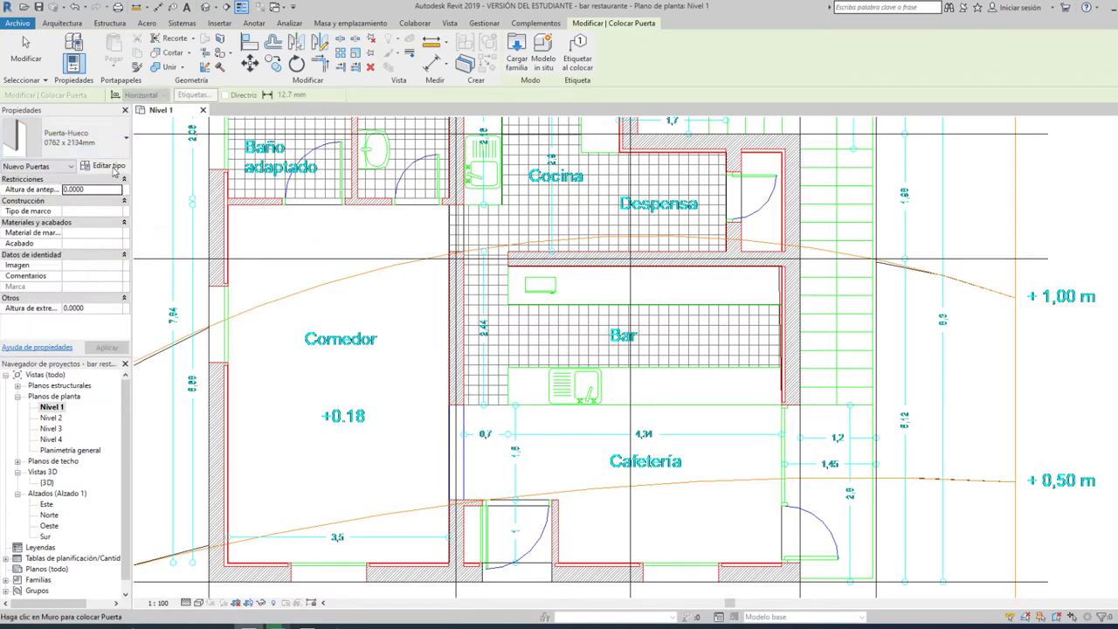
{"action": "left_click", "coordinate": [107, 166]}
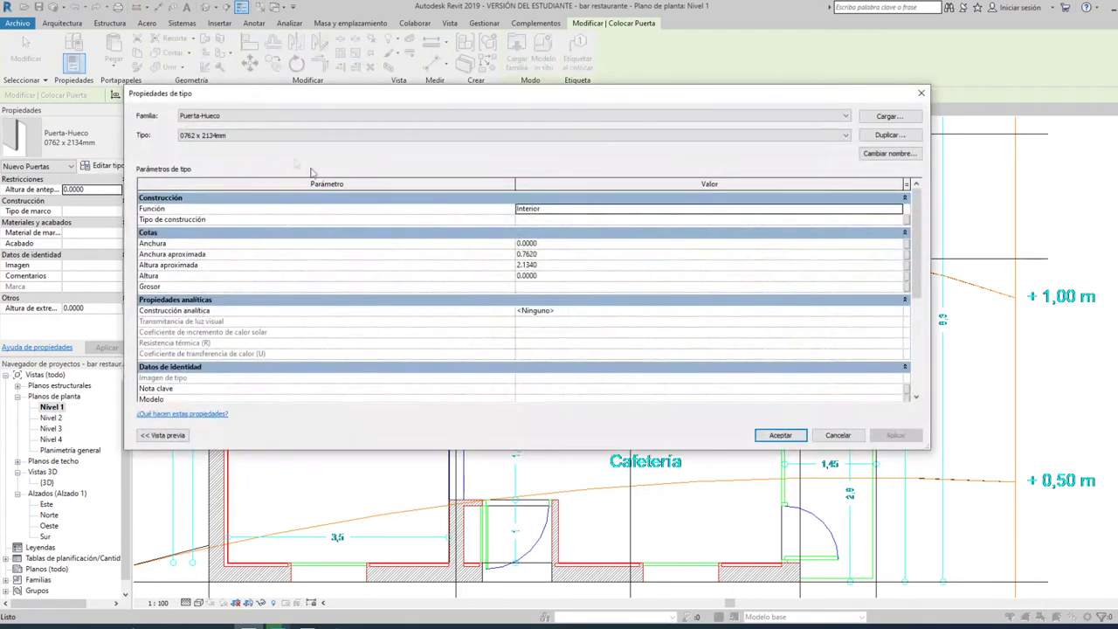
{"action": "left_click", "coordinate": [873, 138]}
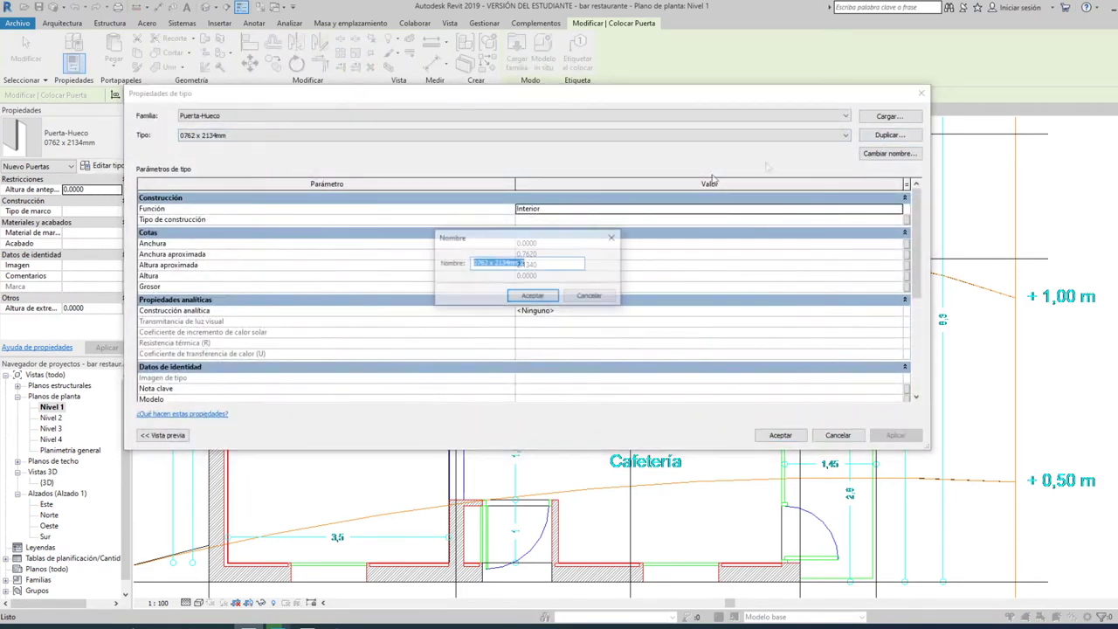
{"action": "left_click", "coordinate": [486, 263]}
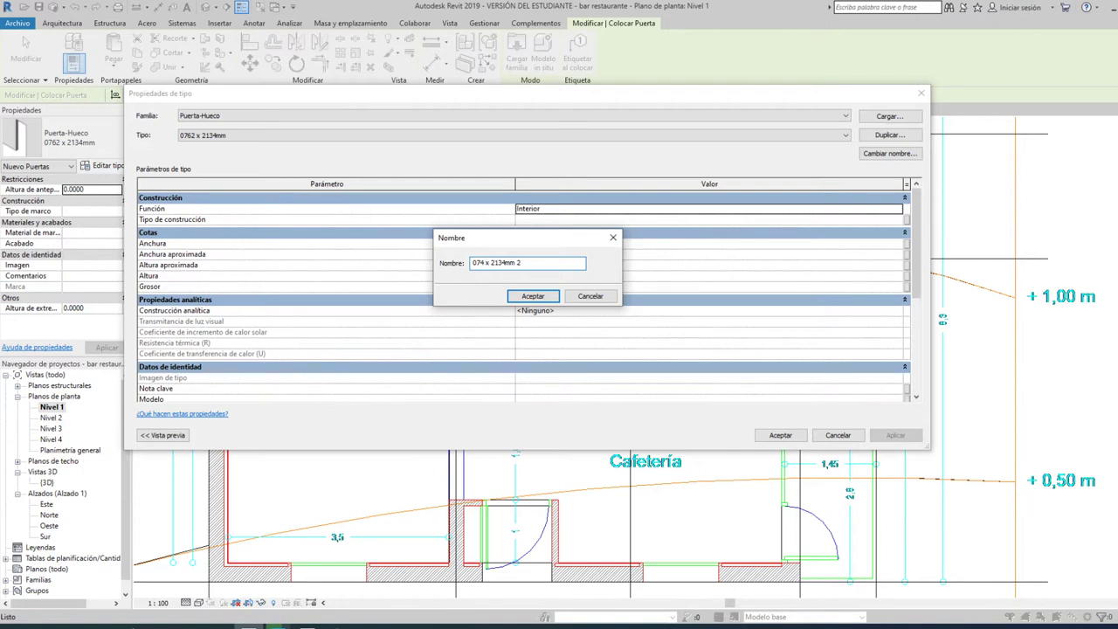
{"action": "left_click", "coordinate": [548, 297]}
{"action": "left_click", "coordinate": [547, 254]}
{"action": "type", "text": "0.74"}
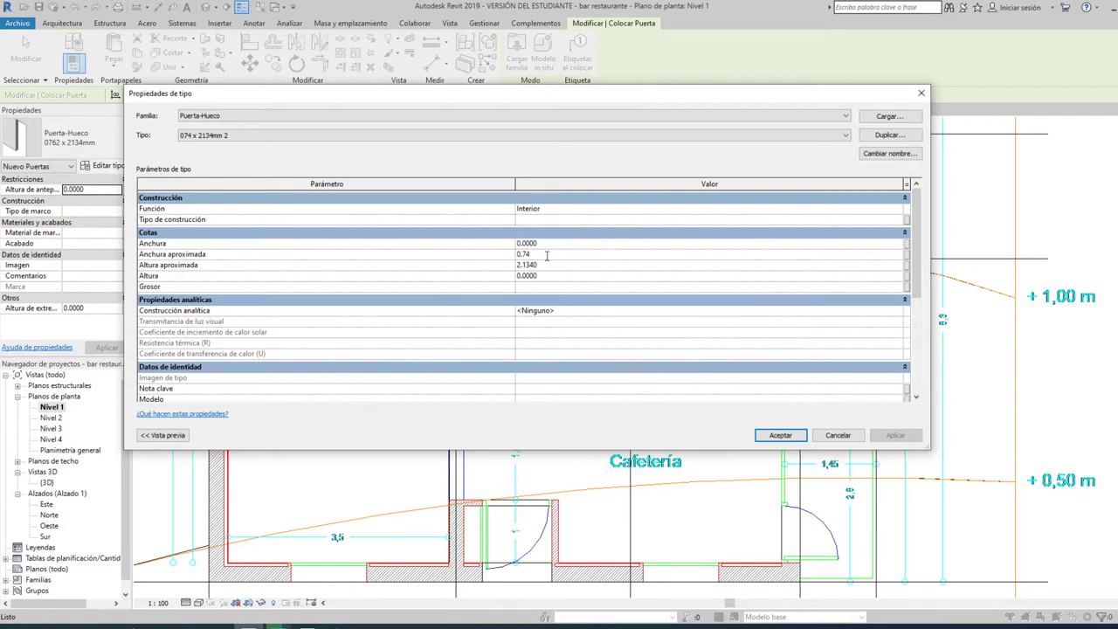
{"action": "key", "text": "Tab"}
{"action": "left_click", "coordinate": [777, 435]}
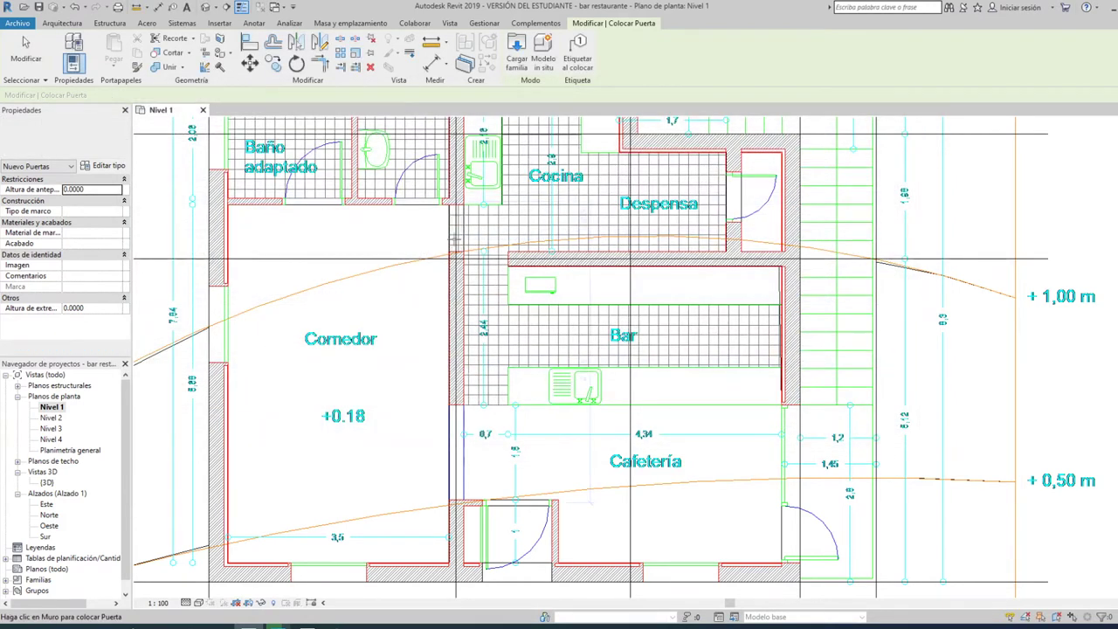
Step: Zoom to the Comedor and Cafetería area and bring up the door type list
{"action": "scroll", "coordinate": [451, 229], "scroll_direction": "up", "scroll_amount": 3}
{"action": "scroll", "coordinate": [450, 229], "scroll_direction": "up", "scroll_amount": 1}
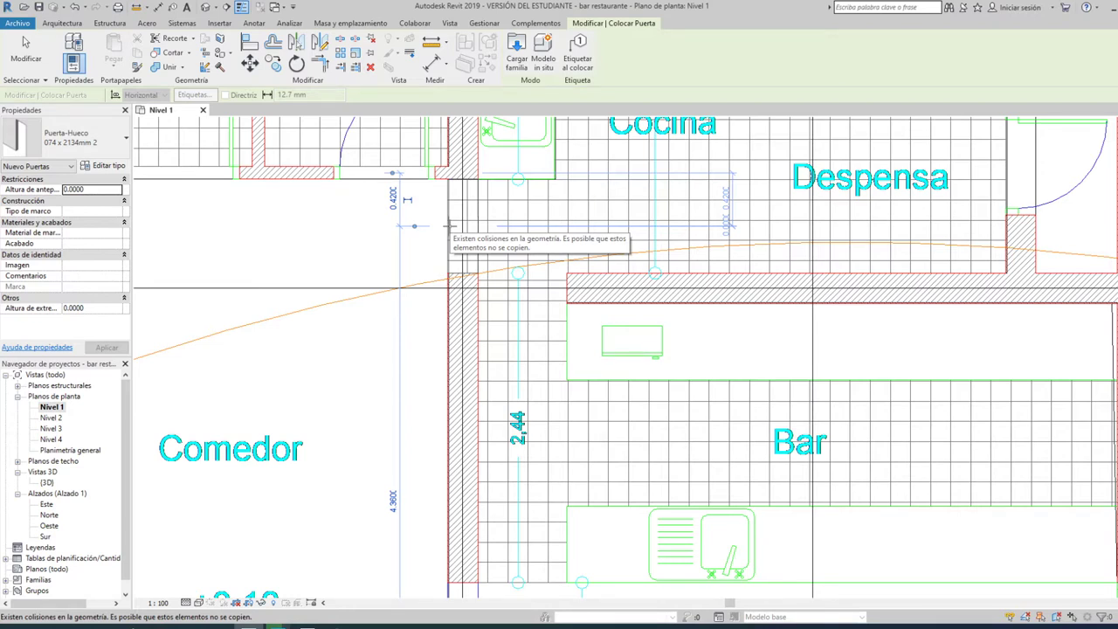
{"action": "scroll", "coordinate": [616, 334], "scroll_direction": "down", "scroll_amount": 2}
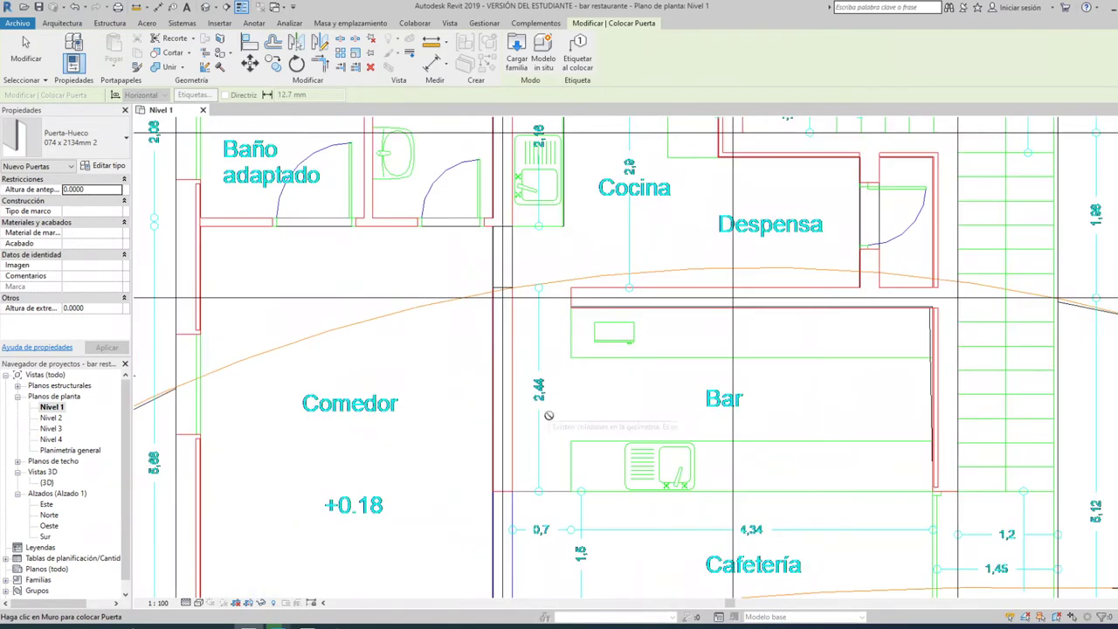
{"action": "middle_click_drag", "start_coordinate": [559, 416], "coordinate": [559, 306]}
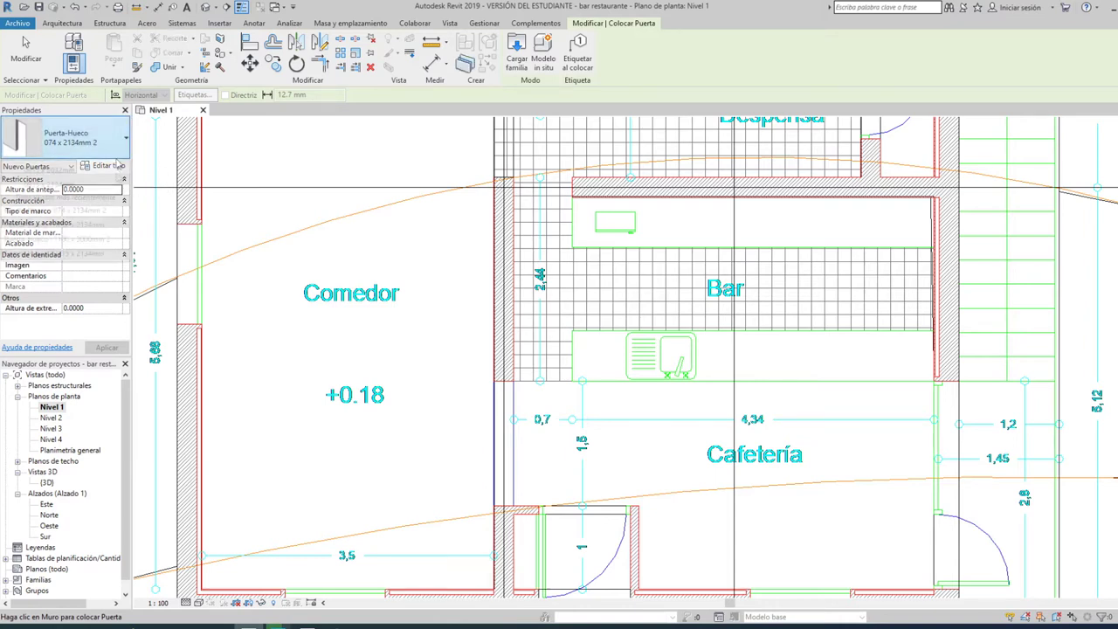
{"action": "left_click", "coordinate": [96, 138]}
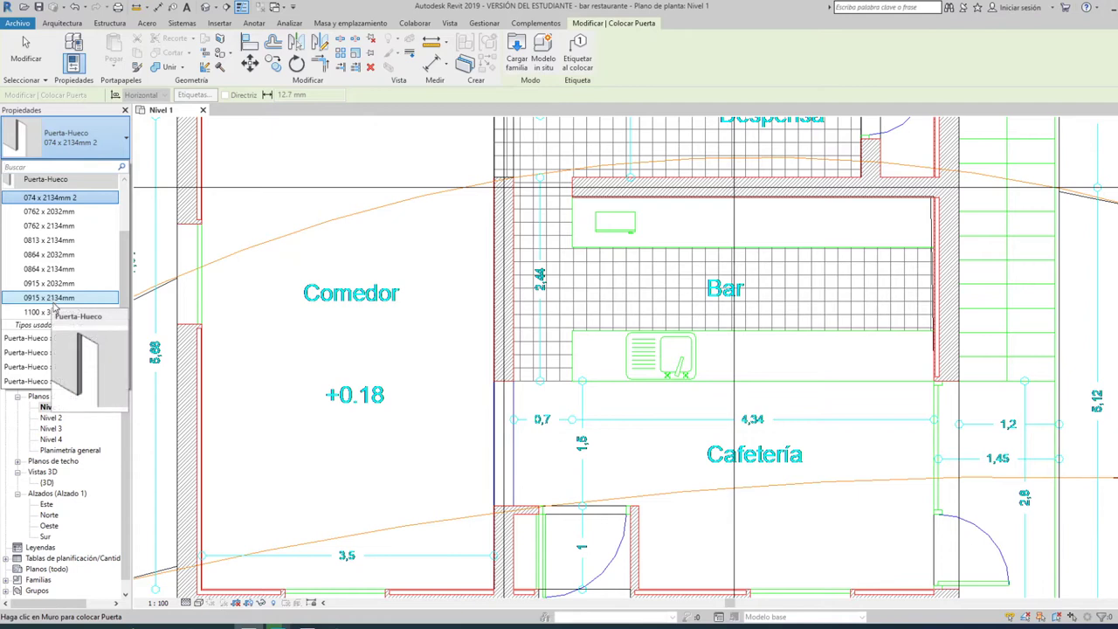
Step: Pick the 0915 x 2134mm door type and enter approximate width 1.5 and height 2.8
{"action": "left_click", "coordinate": [54, 299]}
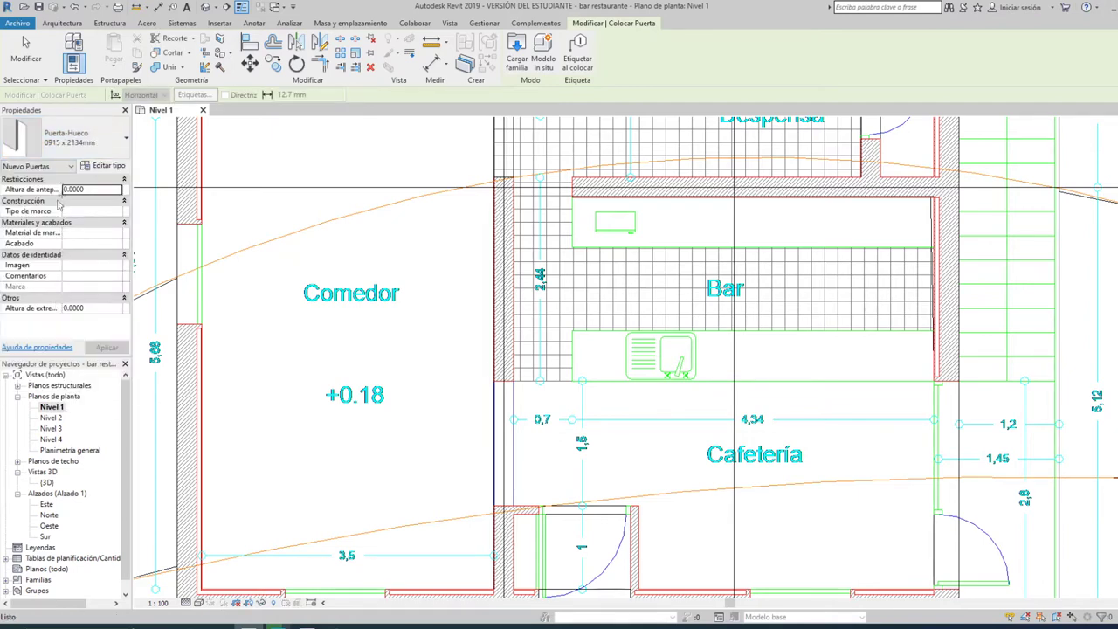
{"action": "left_click", "coordinate": [104, 166]}
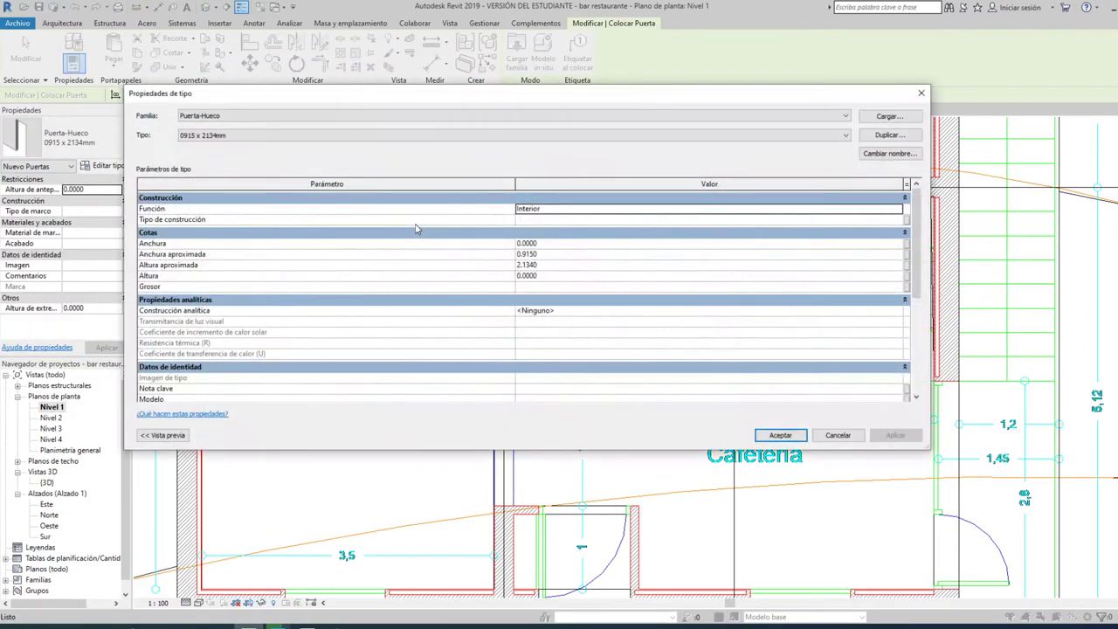
{"action": "left_click", "coordinate": [541, 255]}
{"action": "left_click_drag", "start_coordinate": [541, 256], "coordinate": [502, 255]}
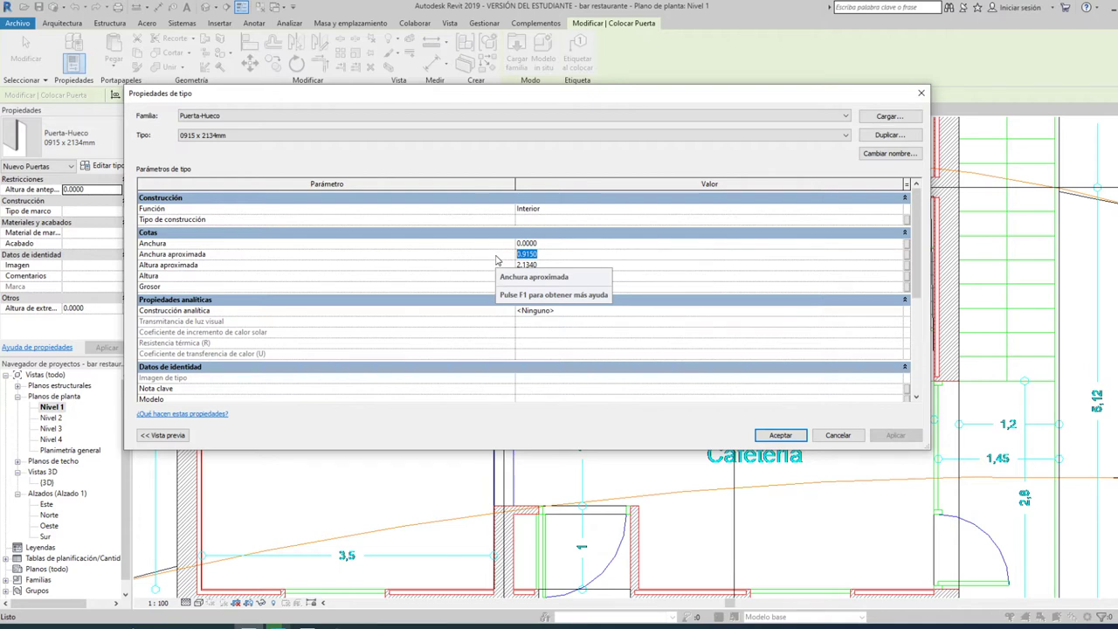
{"action": "type", "text": "1"}
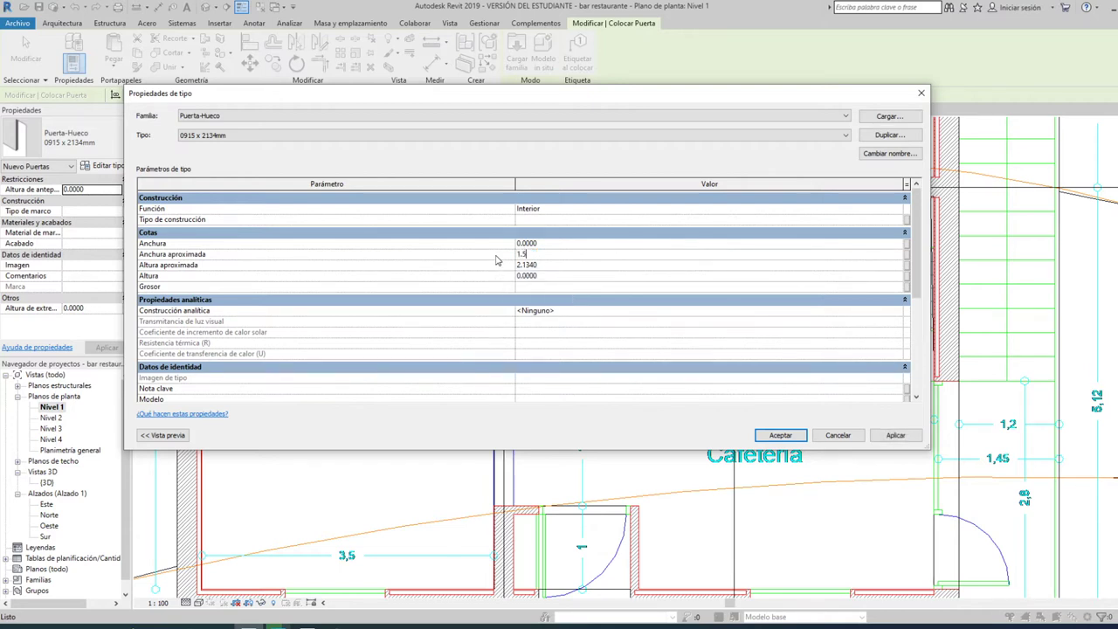
{"action": "left_click", "coordinate": [537, 265]}
{"action": "left_click_drag", "start_coordinate": [538, 264], "coordinate": [516, 269]}
{"action": "type", "text": "2"}
{"action": "left_click", "coordinate": [791, 436]}
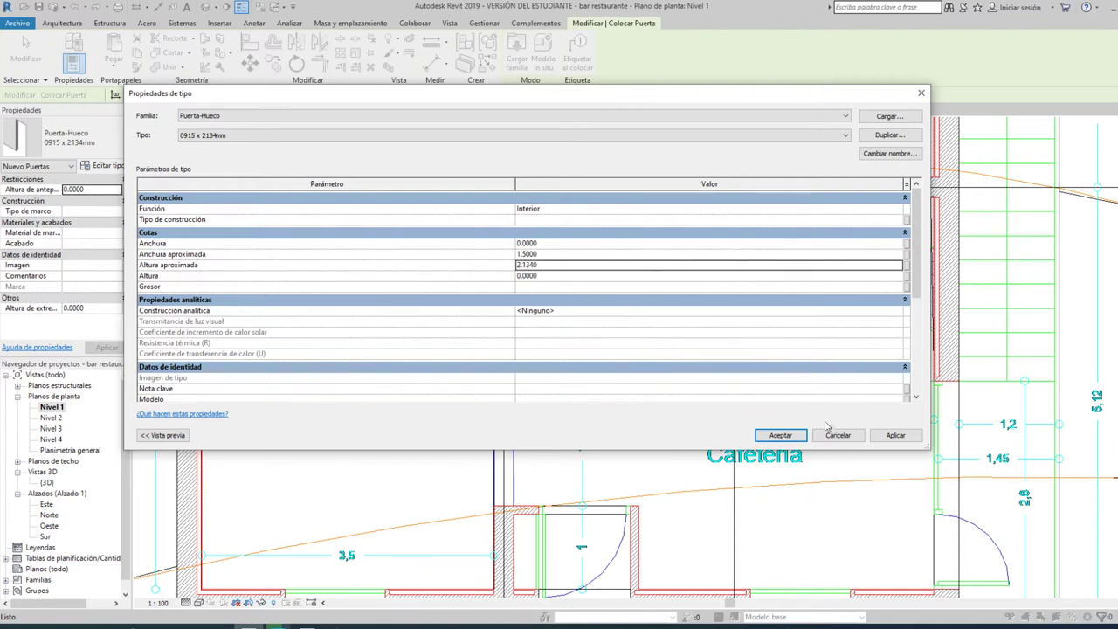
{"action": "left_click", "coordinate": [837, 435]}
Step: Duplicate it as type 1500 x 2800mm 2 with approximate width 1.5 and accept
{"action": "left_click", "coordinate": [103, 166]}
{"action": "left_click", "coordinate": [889, 137]}
{"action": "type", "text": "1500 x 2800mm 2"}
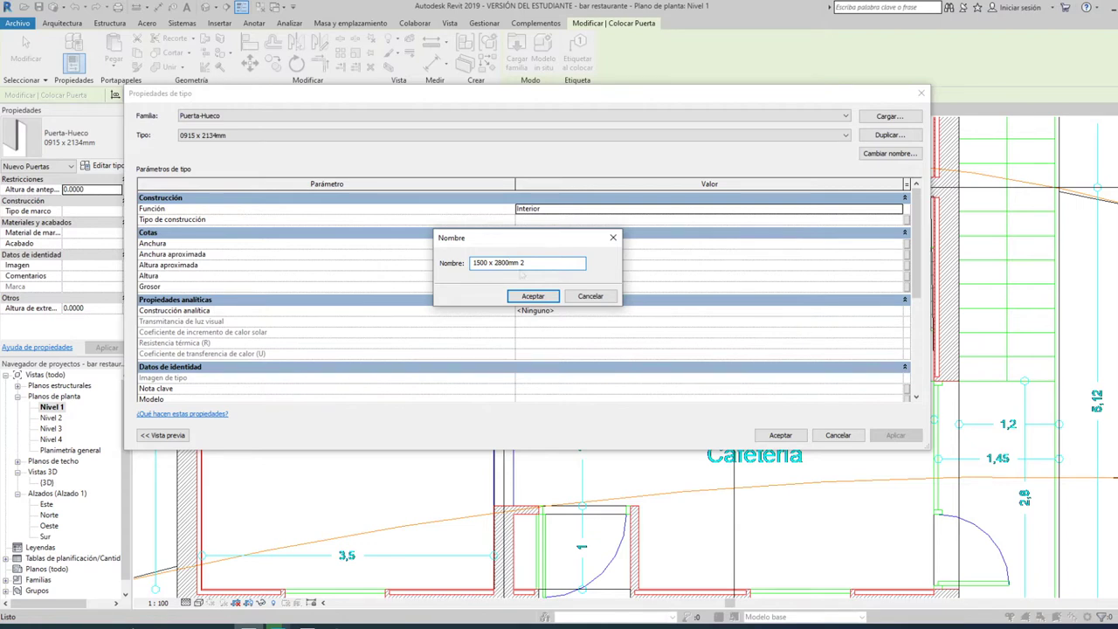
{"action": "left_click", "coordinate": [534, 298]}
{"action": "left_click", "coordinate": [530, 254]}
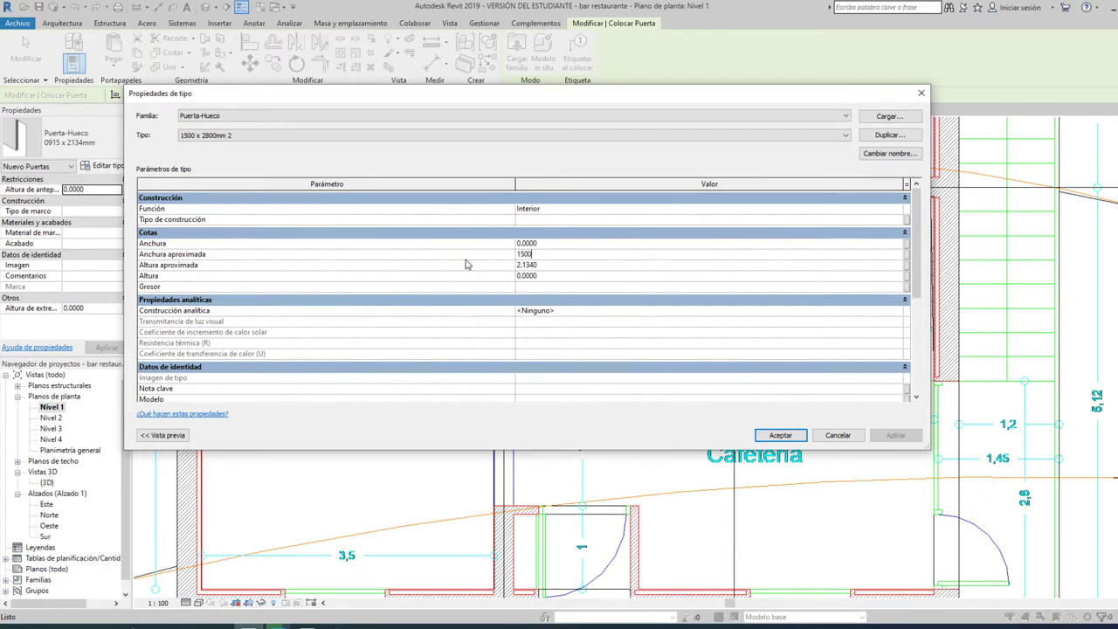
{"action": "left_click", "coordinate": [538, 266]}
{"action": "left_click", "coordinate": [557, 256]}
{"action": "type", "text": "1."}
{"action": "left_click", "coordinate": [564, 264]}
{"action": "left_click", "coordinate": [781, 436]}
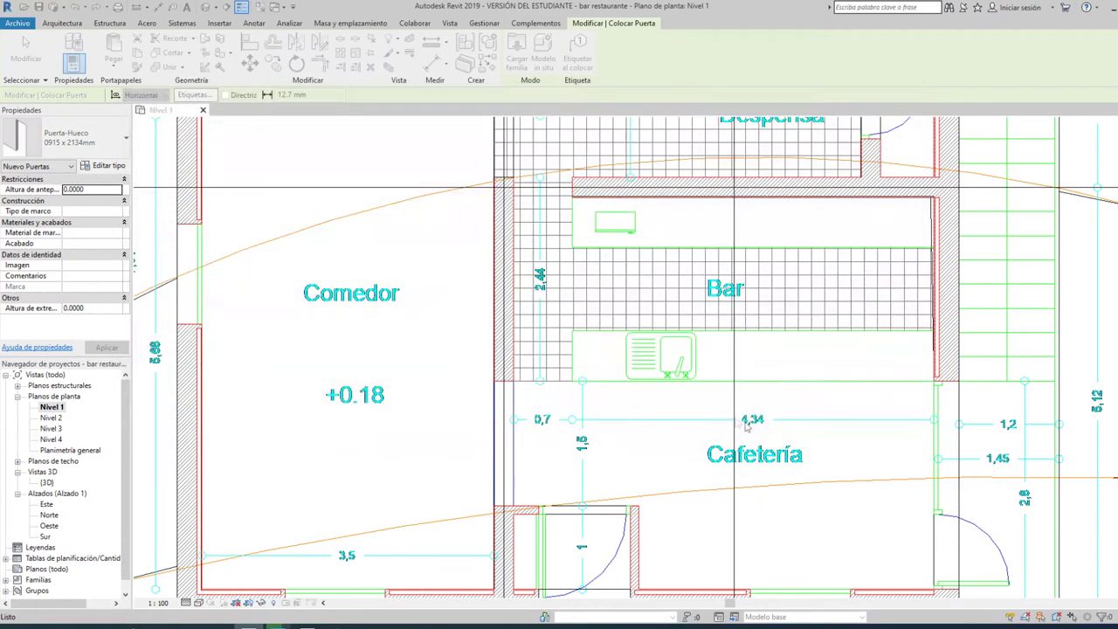
Step: Place the 1500 x 2800mm 2 door in the wall beside the Bar, then select it in 3D
{"action": "left_click", "coordinate": [502, 443]}
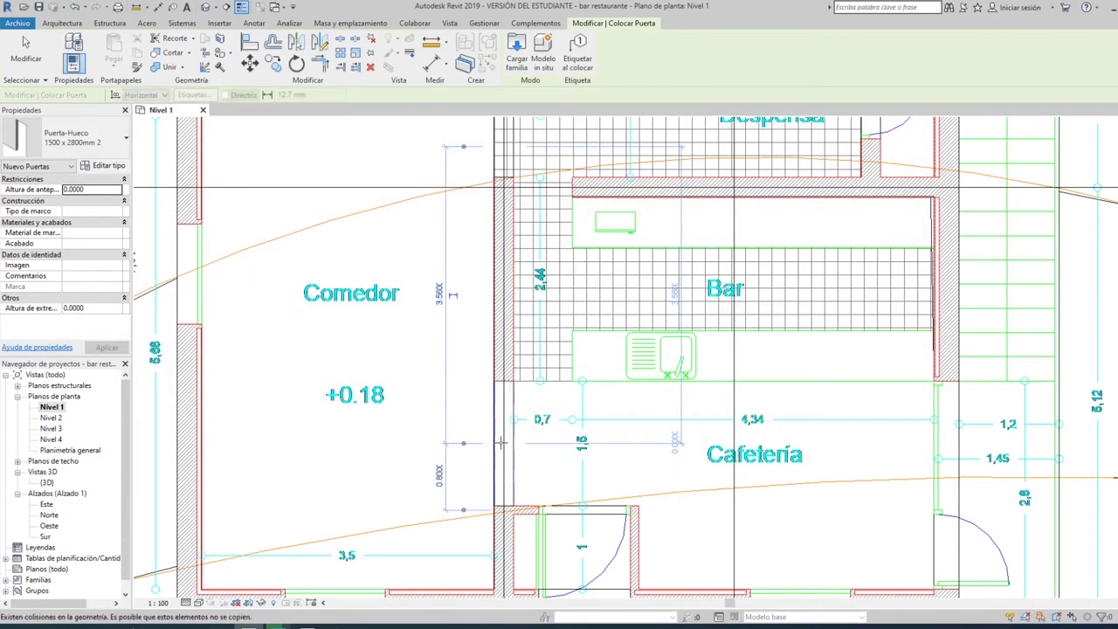
{"action": "double_click", "coordinate": [46, 482]}
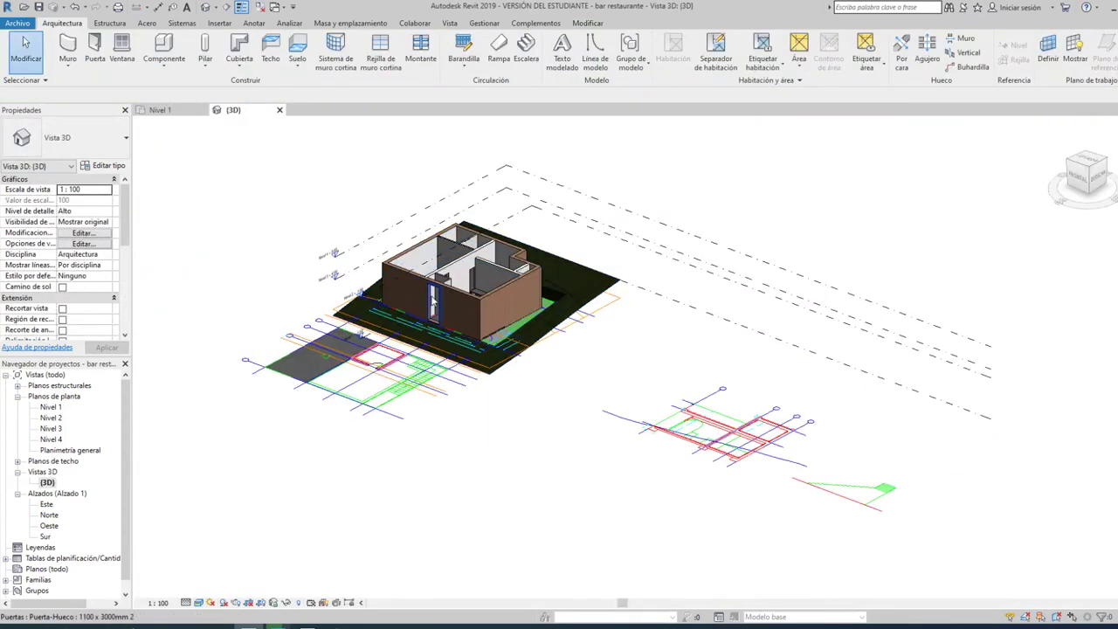
{"action": "scroll", "coordinate": [432, 302], "scroll_direction": "up", "scroll_amount": 3}
{"action": "middle_click_drag", "start_coordinate": [431, 302], "coordinate": [487, 282], "text": "shift"}
{"action": "scroll", "coordinate": [486, 282], "scroll_direction": "up", "scroll_amount": 2}
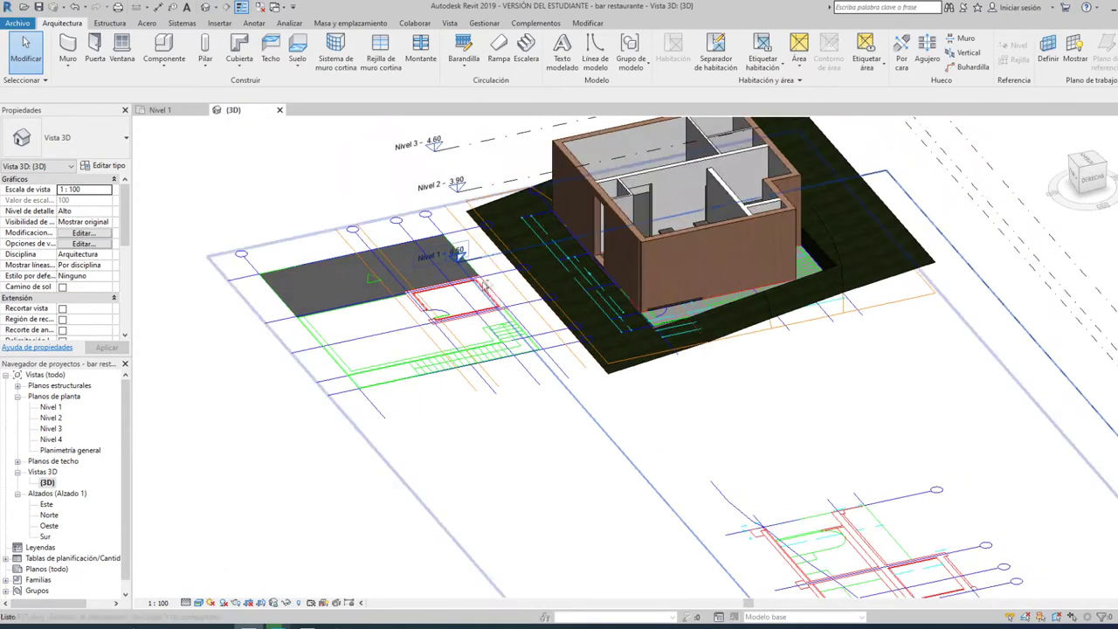
{"action": "scroll", "coordinate": [487, 285], "scroll_direction": "up", "scroll_amount": 2}
{"action": "mouse_move", "coordinate": [487, 284]}
{"action": "middle_mouse_down", "text": "shift"}
{"action": "mouse_move", "coordinate": [617, 291]}
{"action": "mouse_move", "coordinate": [548, 307]}
{"action": "middle_mouse_up", "text": "shift"}
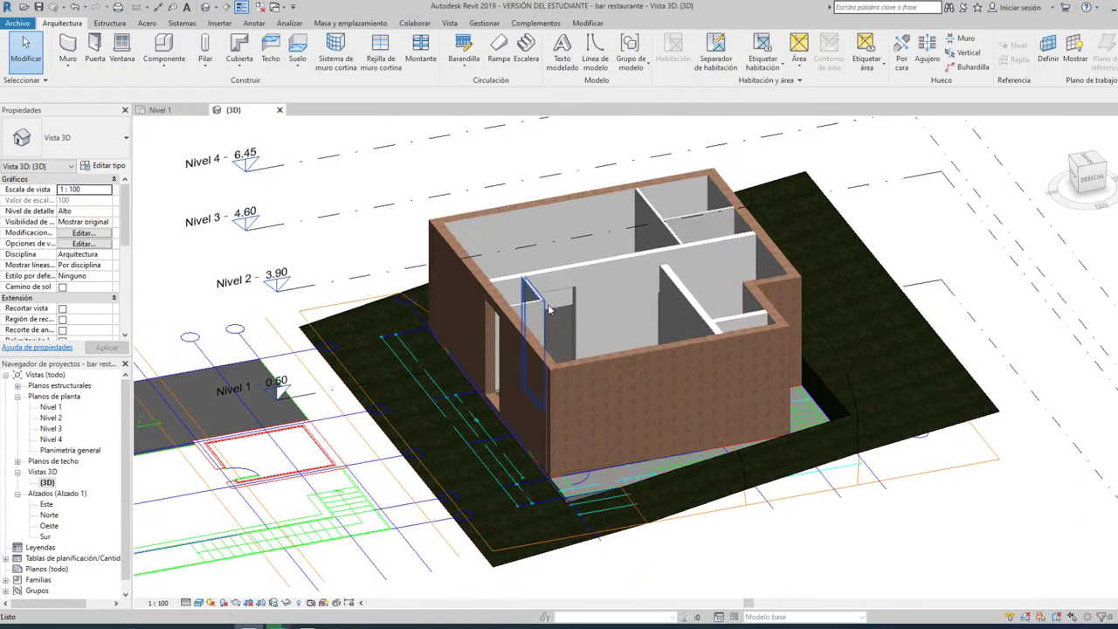
{"action": "scroll", "coordinate": [549, 308], "scroll_direction": "up", "scroll_amount": 1}
{"action": "scroll", "coordinate": [572, 293], "scroll_direction": "up", "scroll_amount": 1}
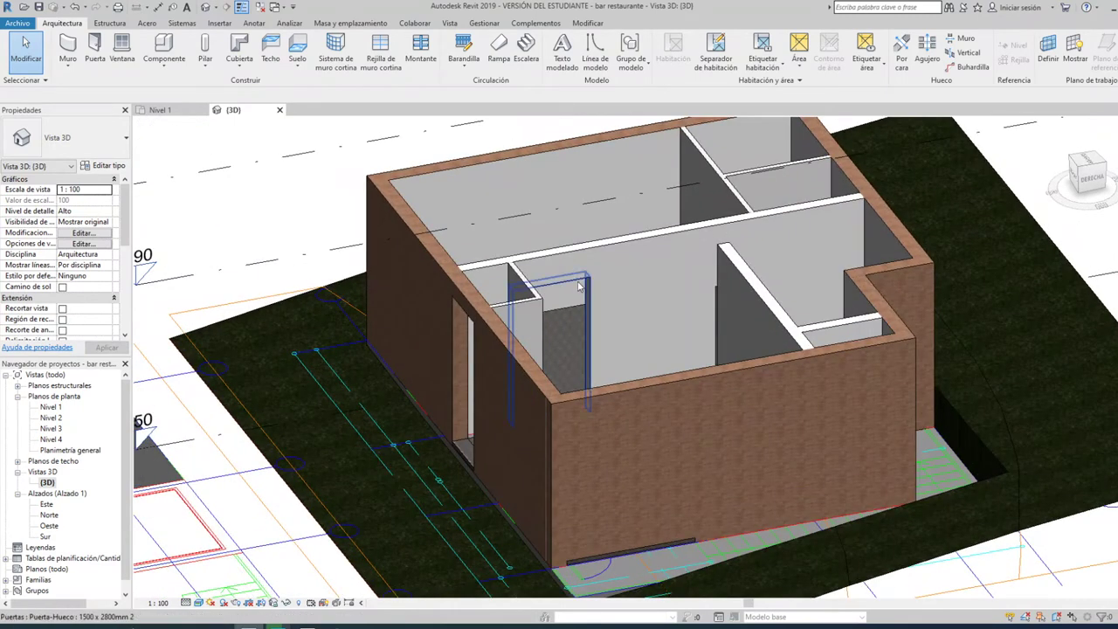
{"action": "left_click", "coordinate": [579, 287]}
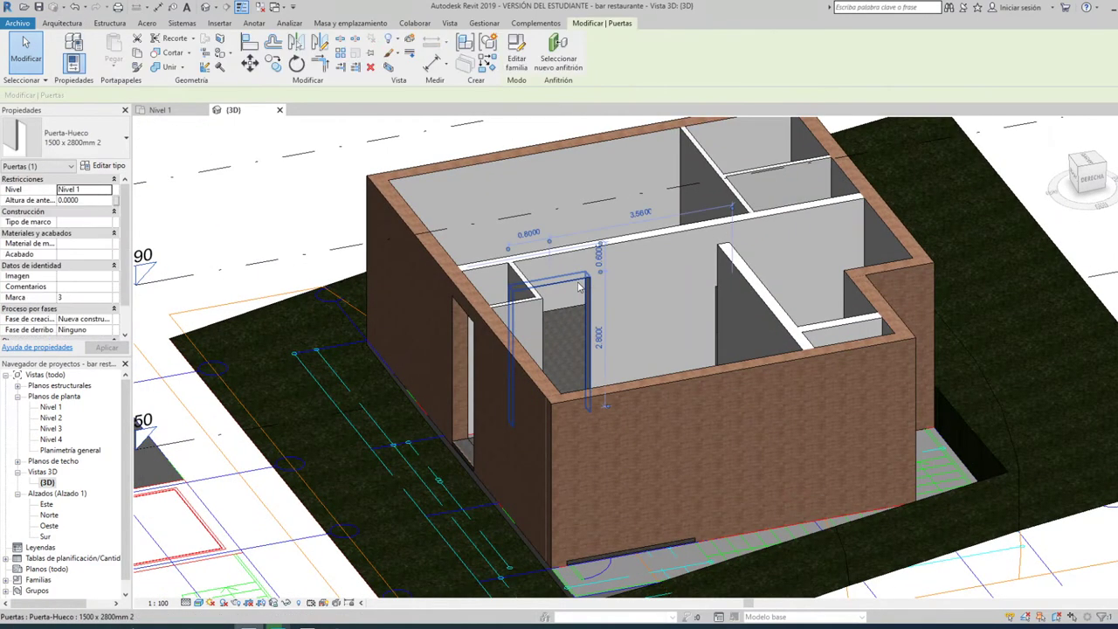
Step: Open the Puerta-Hueco family from the placed door and edit the Corte de hueco opening's sketch
{"action": "double_click", "coordinate": [579, 287]}
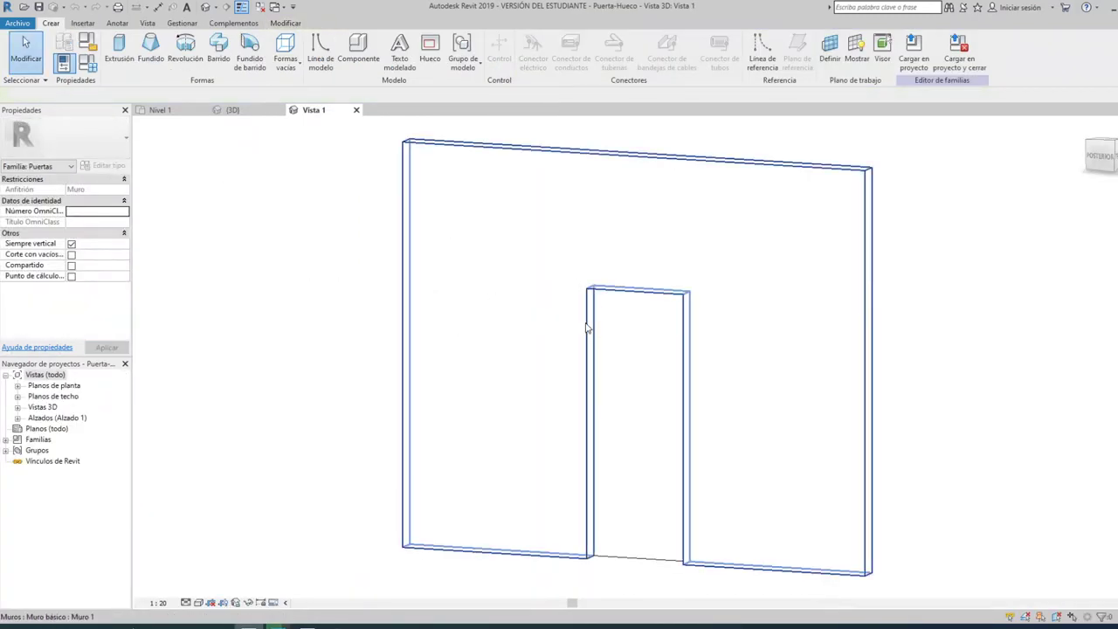
{"action": "left_click", "coordinate": [592, 315]}
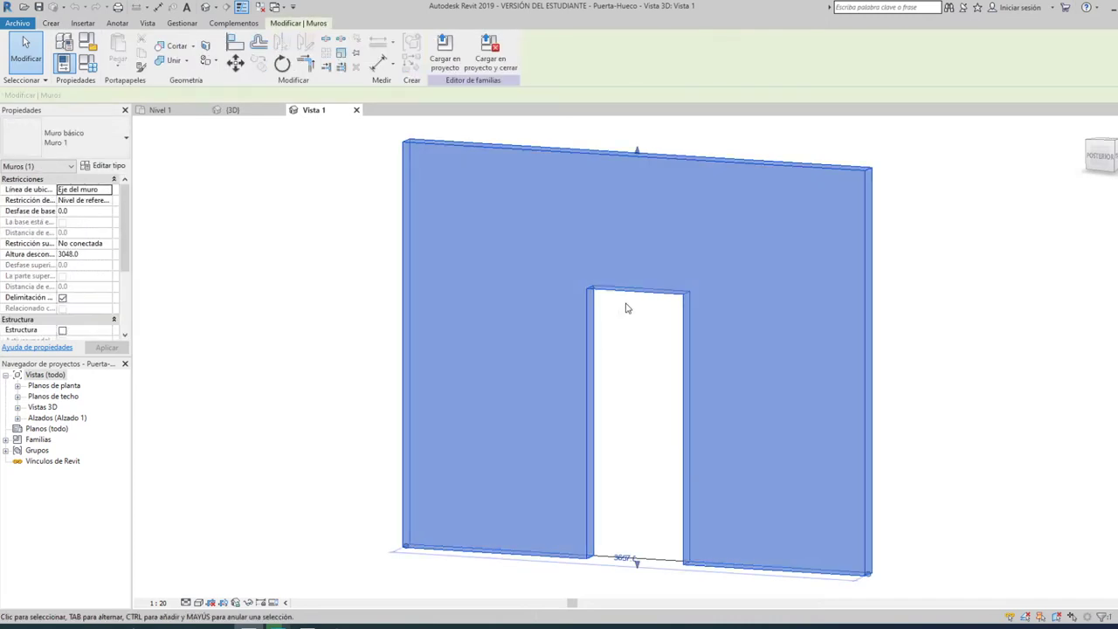
{"action": "left_click", "coordinate": [627, 309]}
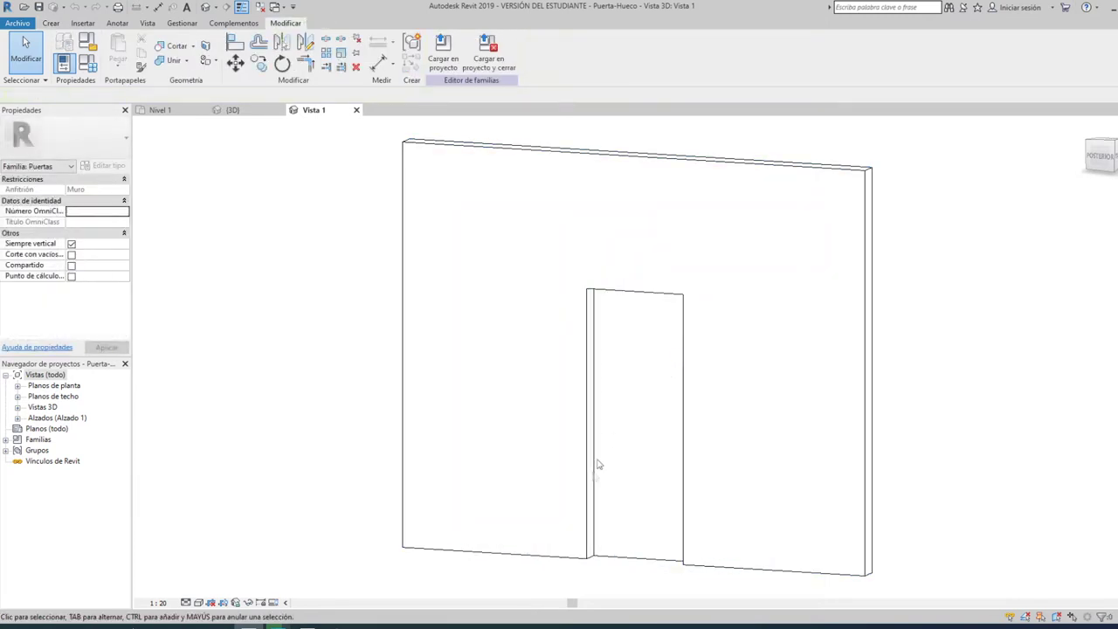
{"action": "left_click", "coordinate": [619, 557]}
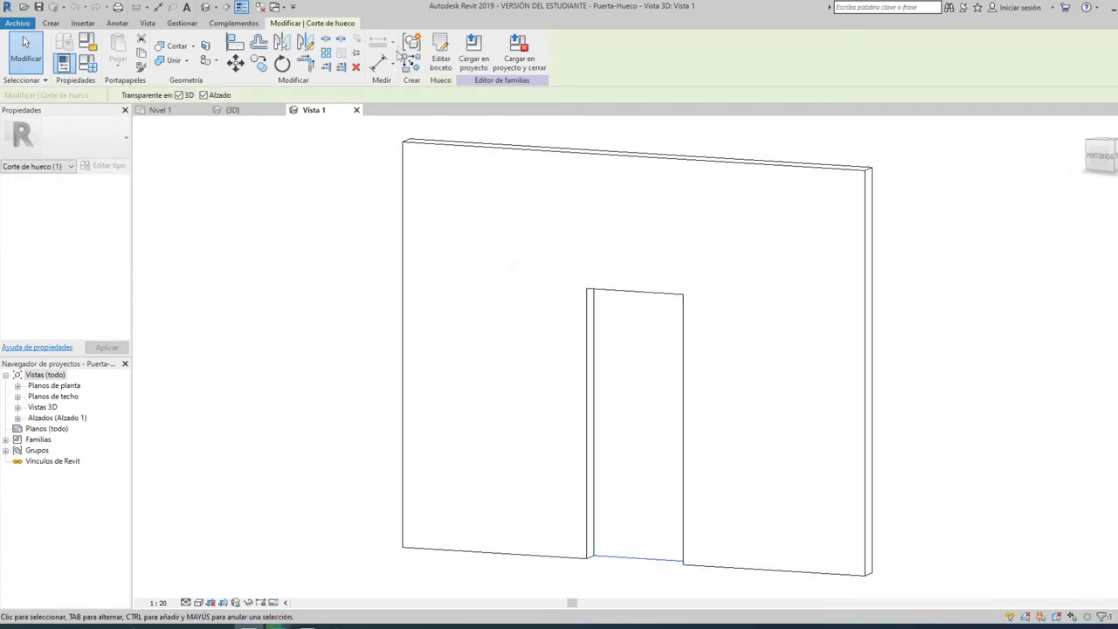
{"action": "left_click", "coordinate": [440, 54]}
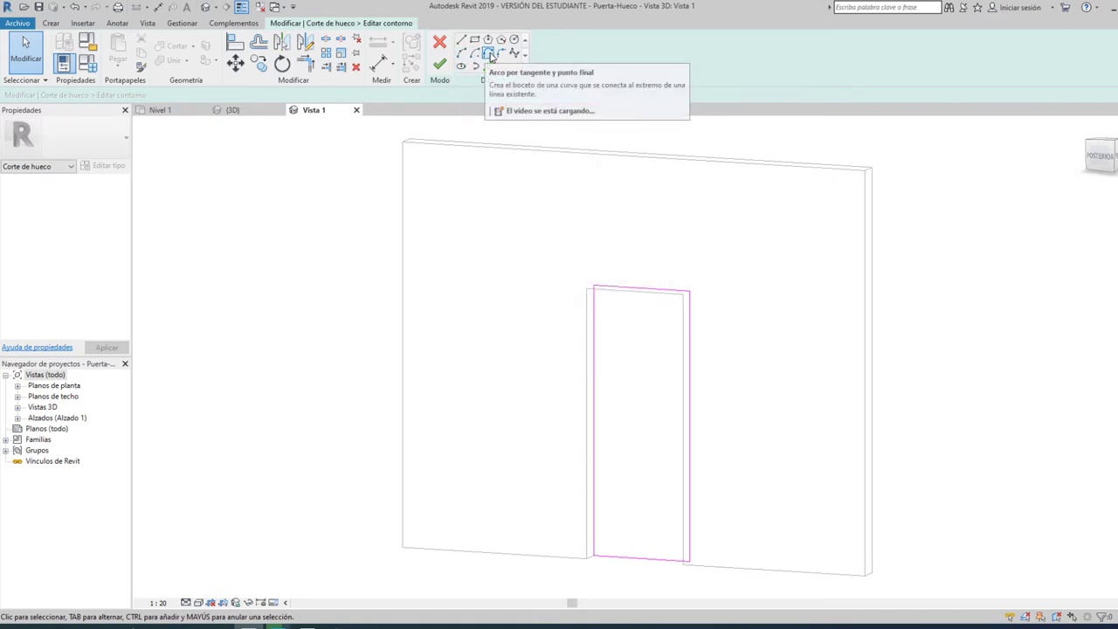
Step: Replace the opening's flat top line with an arc of radius 381.0 and finish the sketch
{"action": "left_click", "coordinate": [490, 68]}
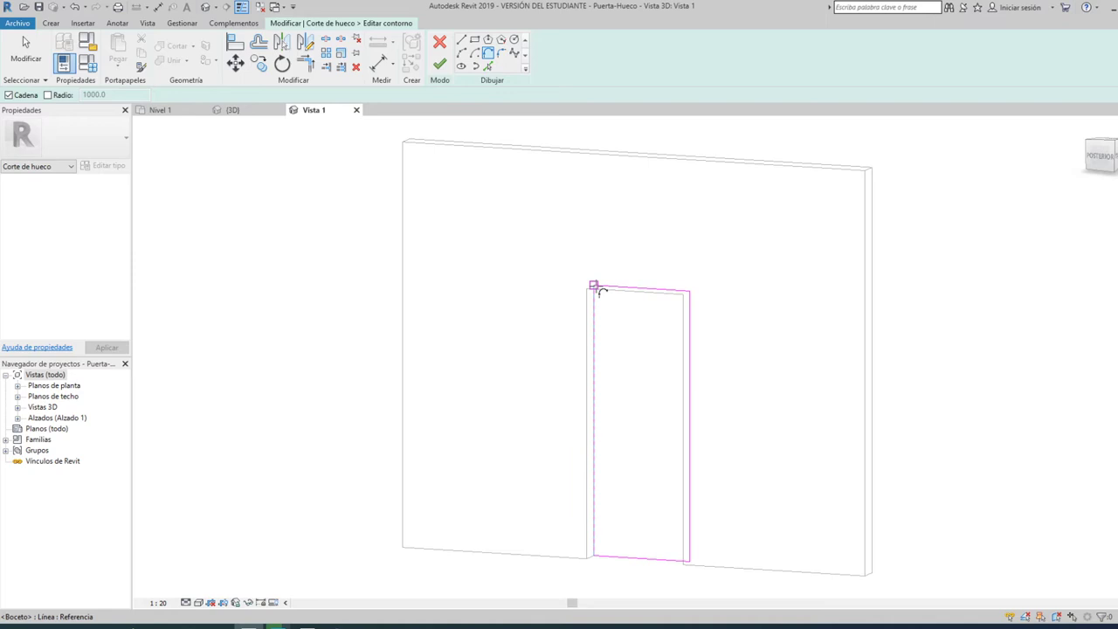
{"action": "left_click", "coordinate": [594, 286]}
{"action": "left_click", "coordinate": [689, 292]}
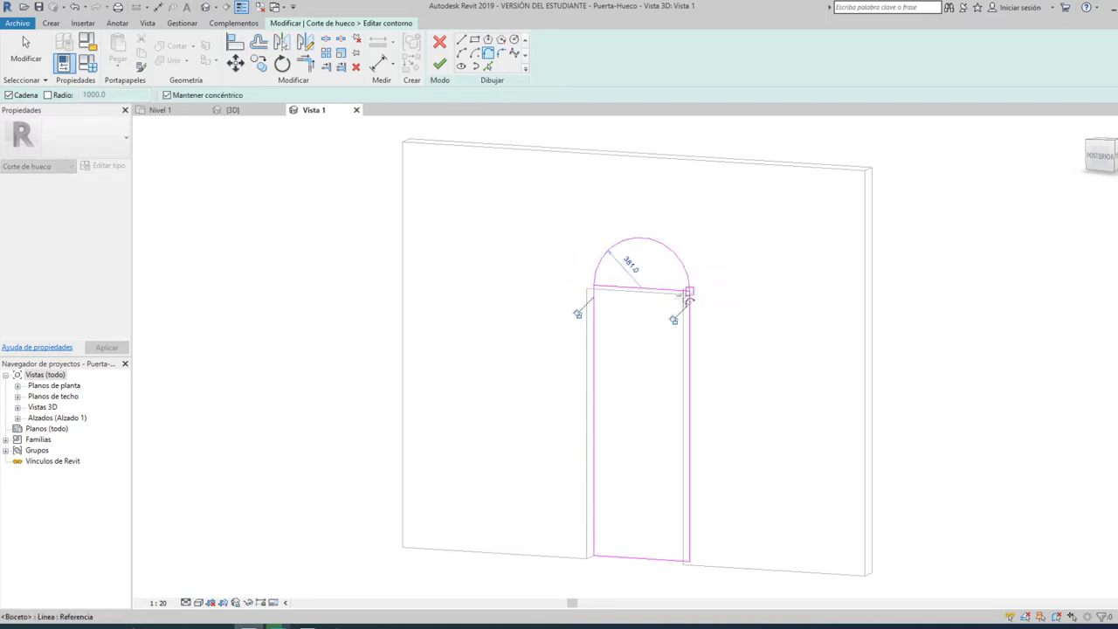
{"action": "key", "text": "Escape"}
{"action": "key", "text": "Escape"}
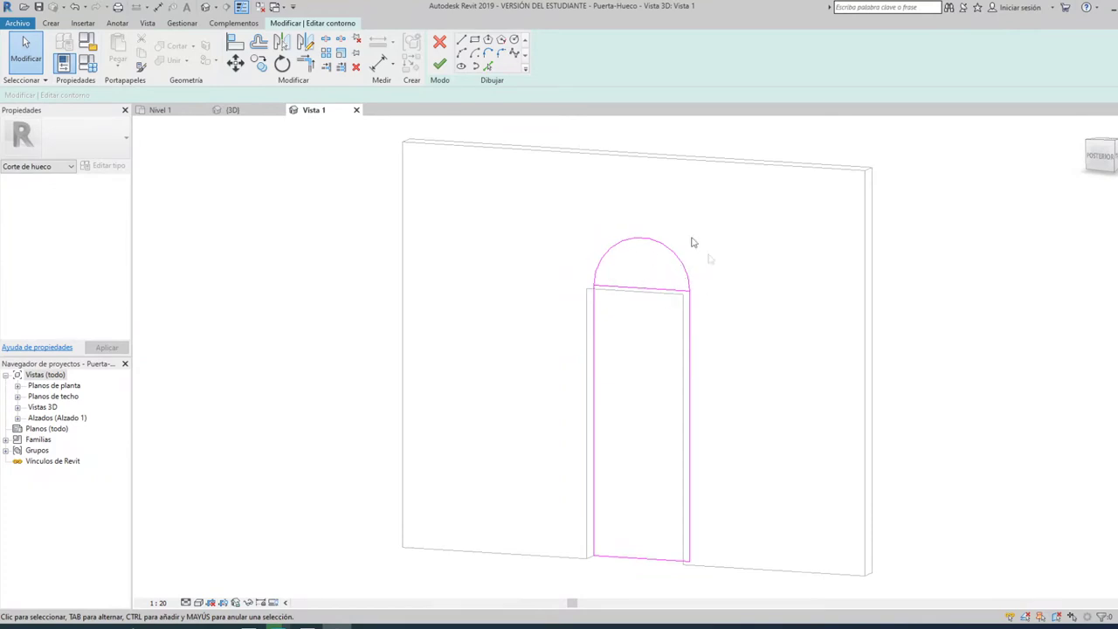
{"action": "left_click", "coordinate": [645, 293]}
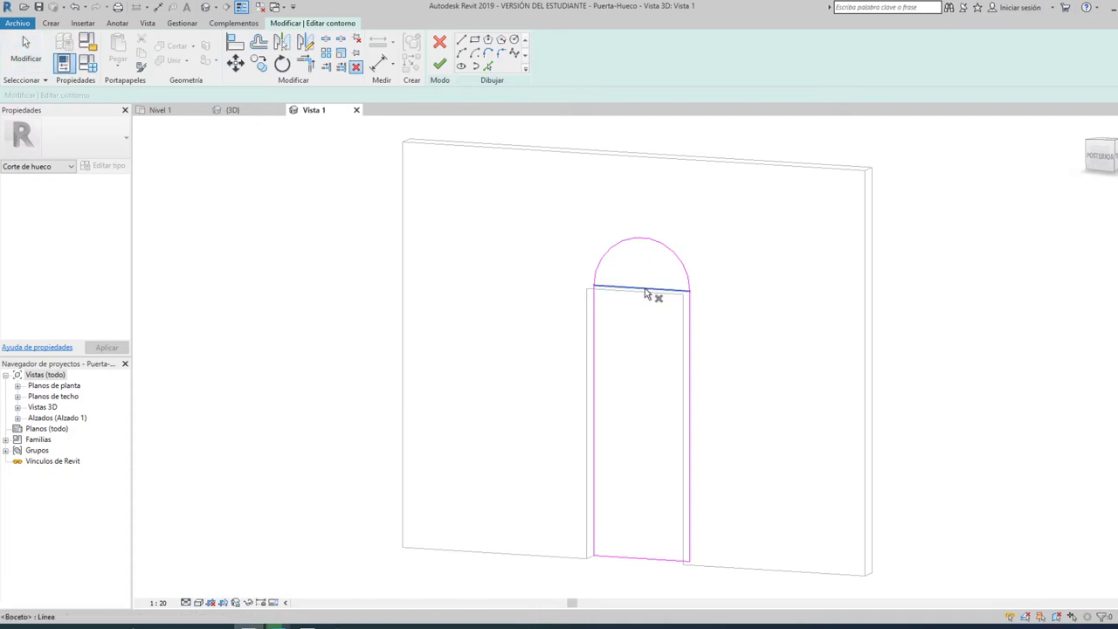
{"action": "left_click", "coordinate": [646, 291]}
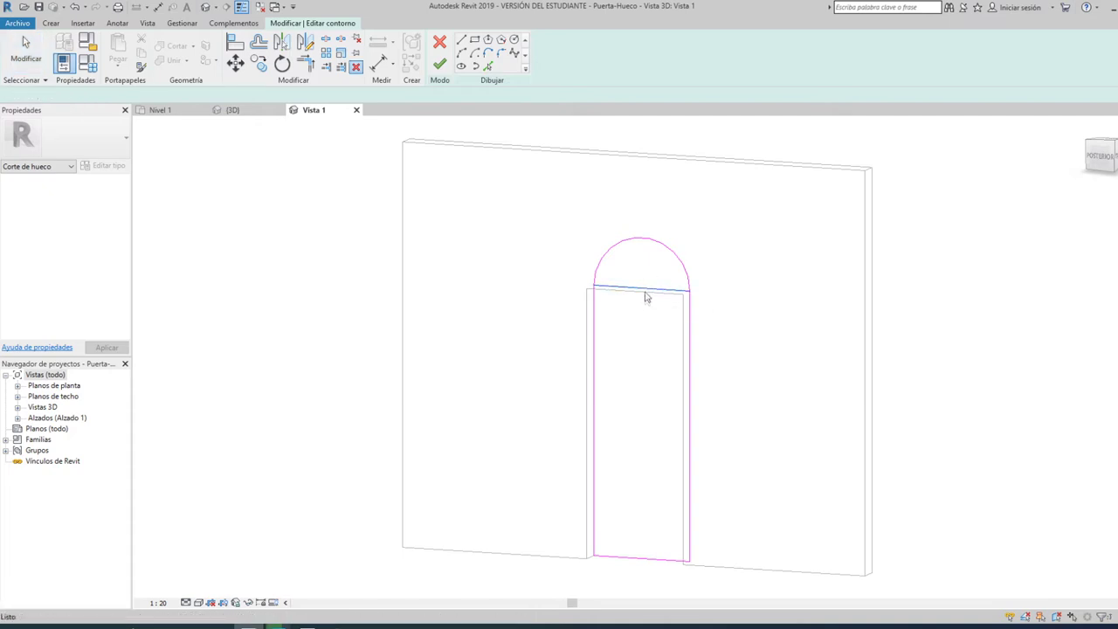
{"action": "left_click", "coordinate": [643, 241]}
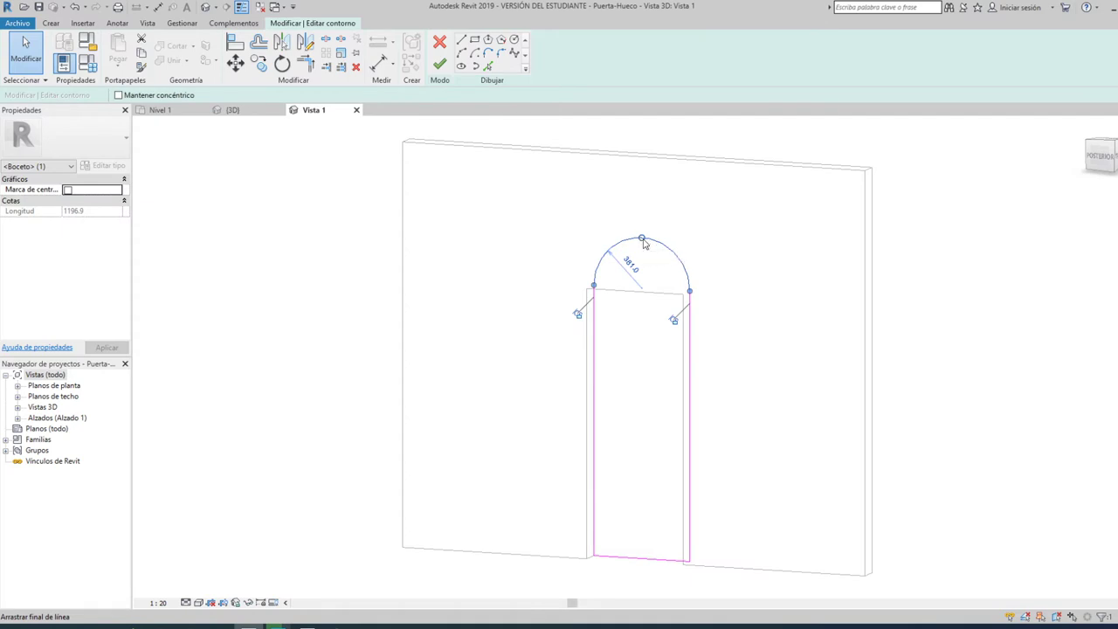
{"action": "left_click_drag", "start_coordinate": [643, 240], "coordinate": [642, 294]}
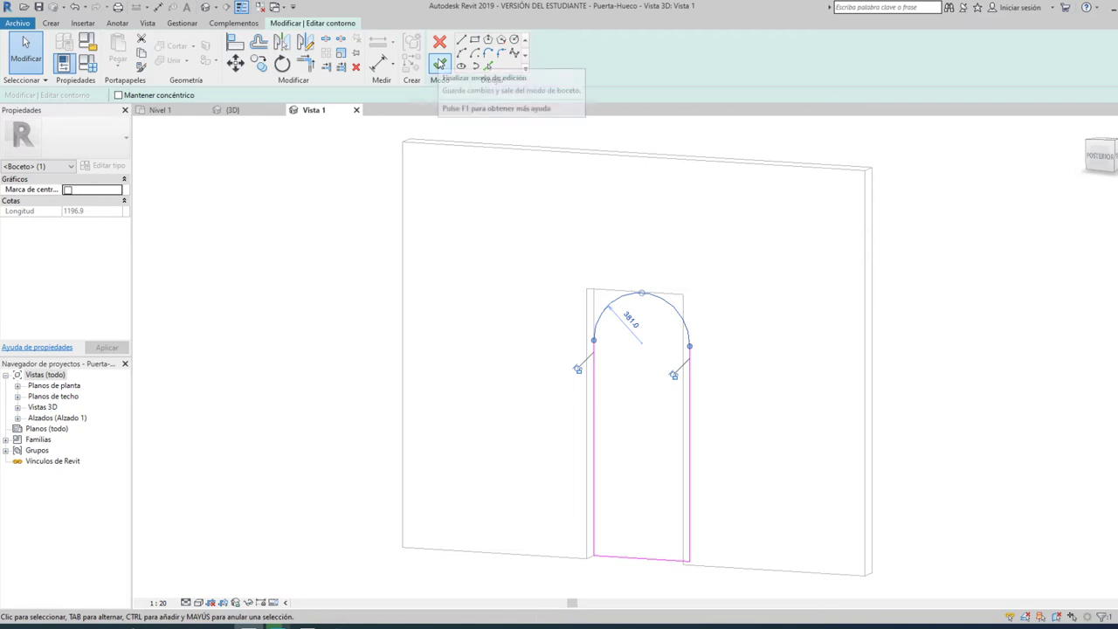
{"action": "left_click", "coordinate": [440, 67]}
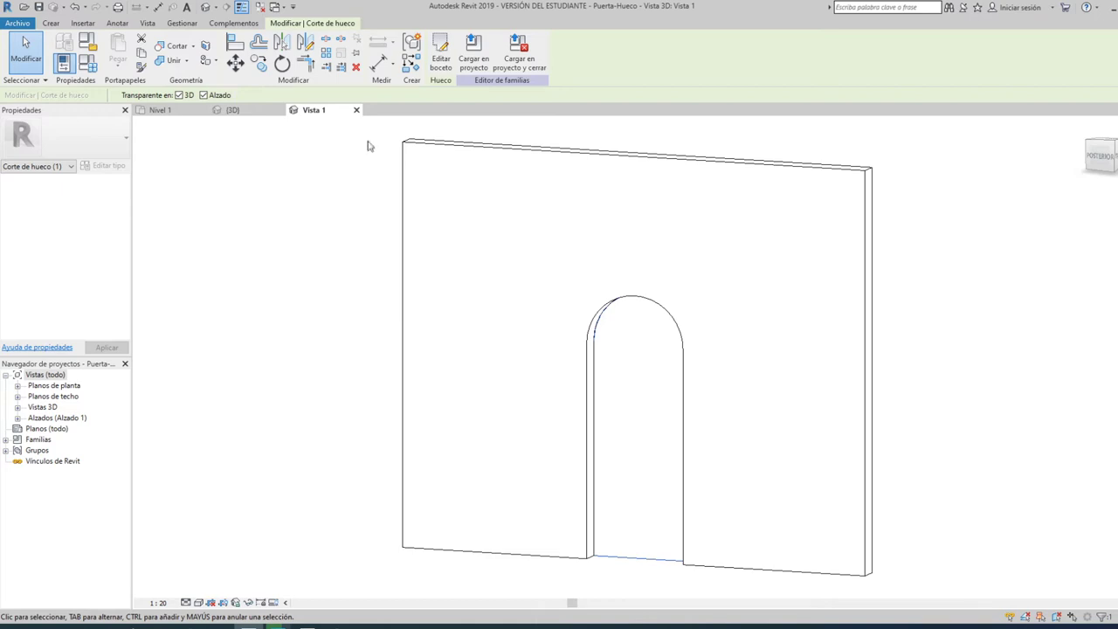
Step: Close the family tab, confirm saving, and store it as Puerta-Hueco arco_r1.rfa
{"action": "left_click", "coordinate": [356, 110]}
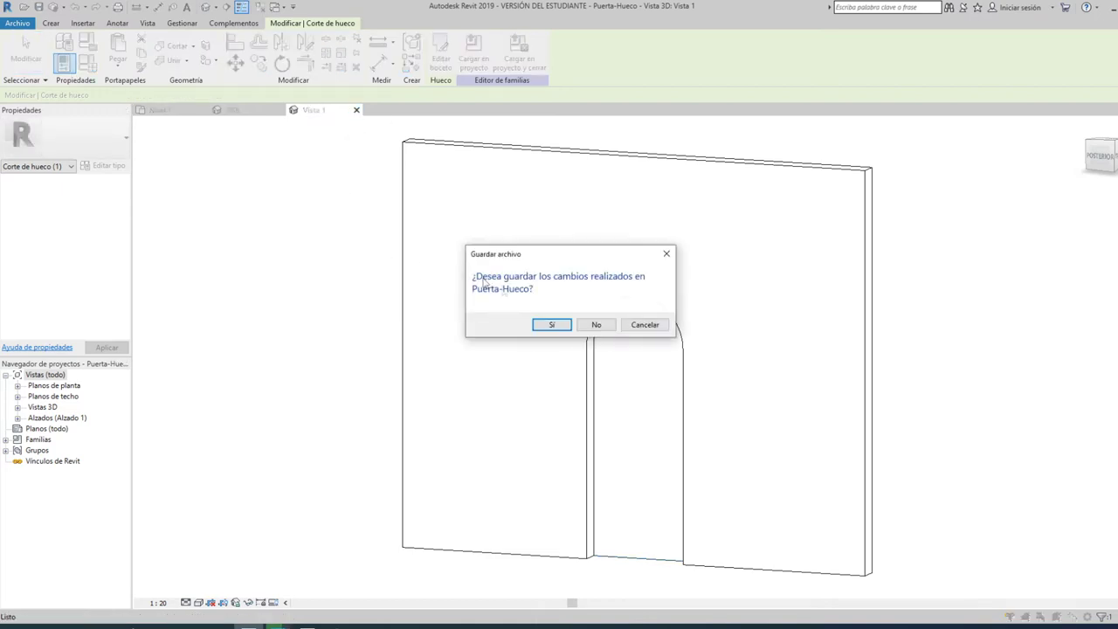
{"action": "left_click", "coordinate": [553, 326]}
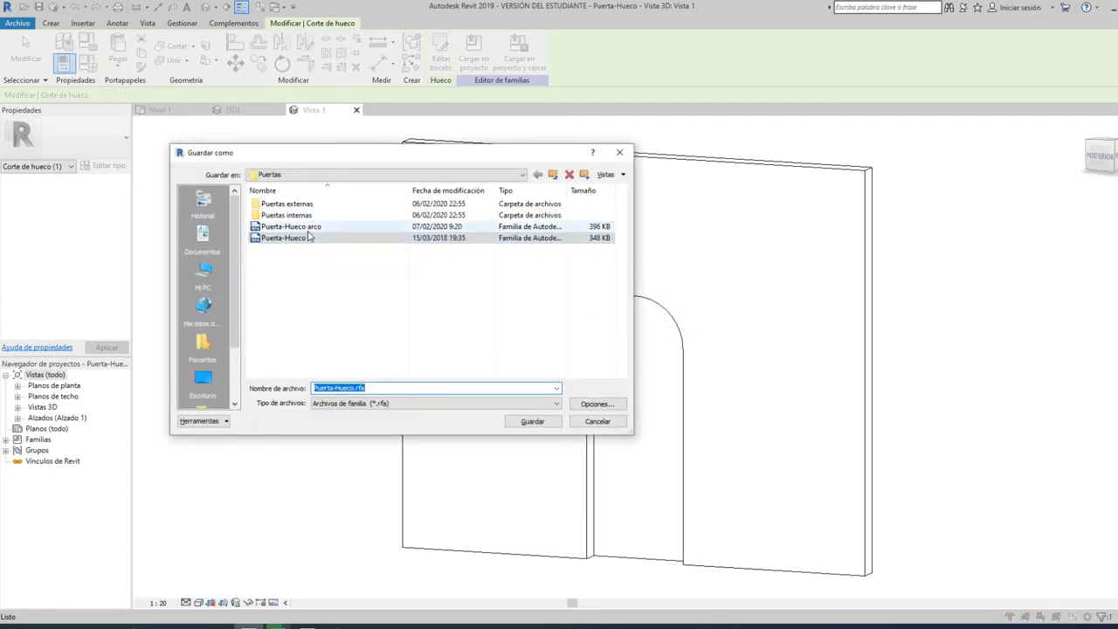
{"action": "left_click", "coordinate": [317, 226]}
{"action": "double_click", "coordinate": [370, 387]}
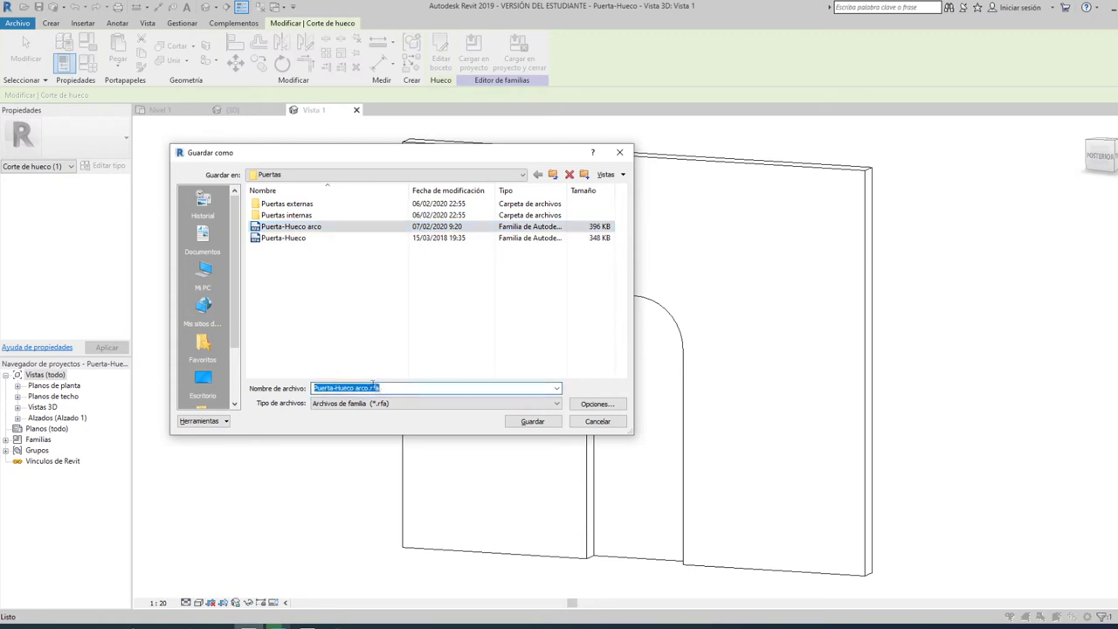
{"action": "left_click", "coordinate": [369, 389]}
{"action": "type", "text": "_1"}
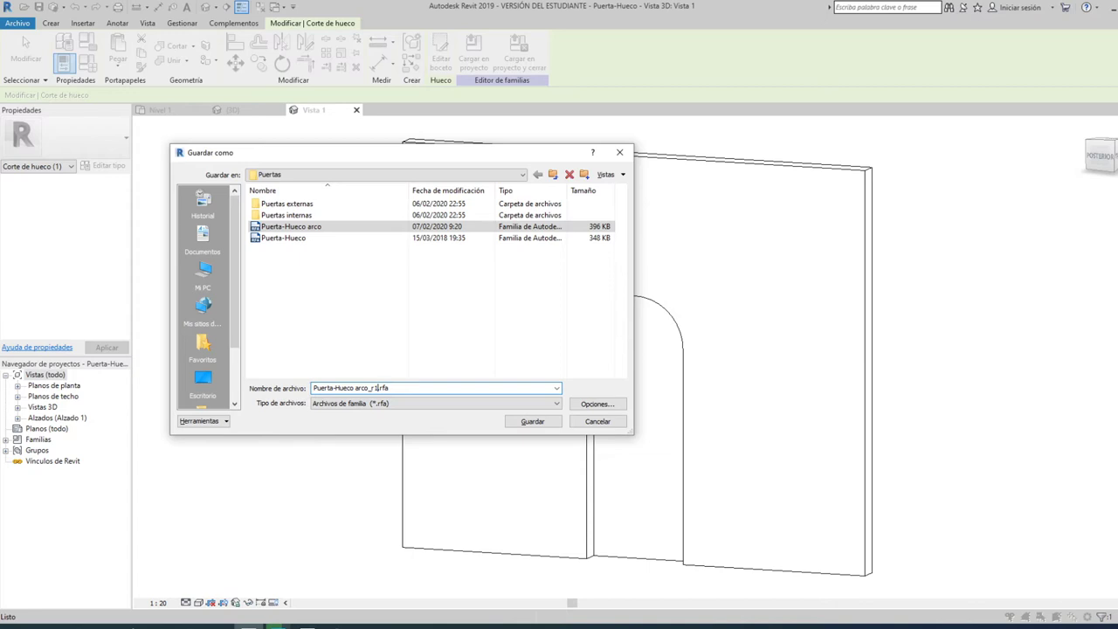
{"action": "left_click", "coordinate": [534, 421]}
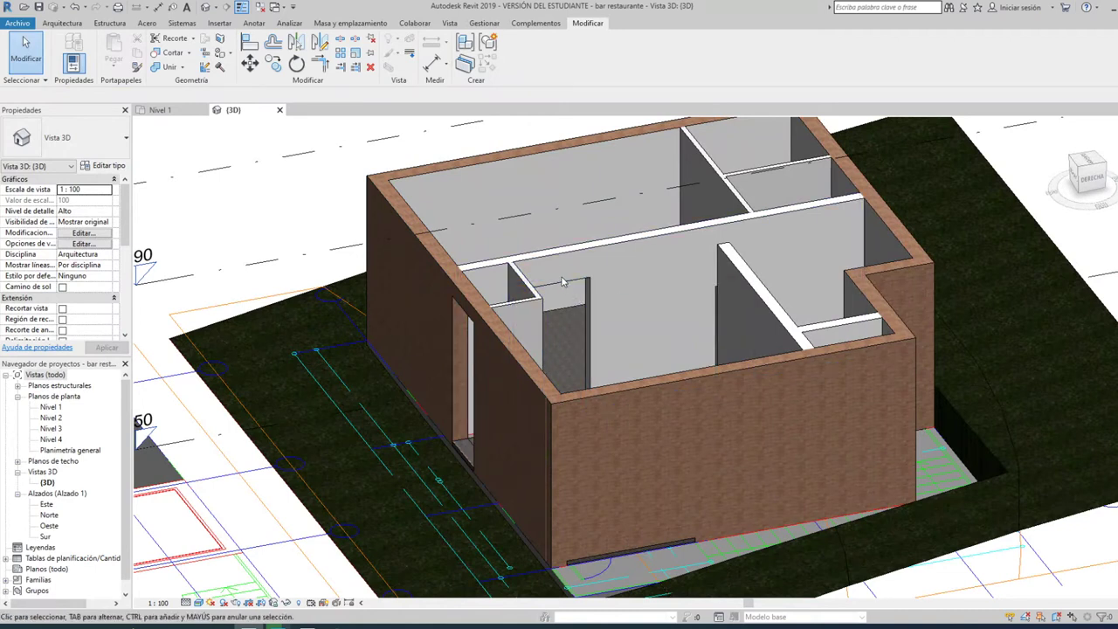
Step: From the Nivel 1 plan, load Puerta-Hueco arco_r1.rfa via Insertar > Cargar familia
{"action": "left_click", "coordinate": [587, 309]}
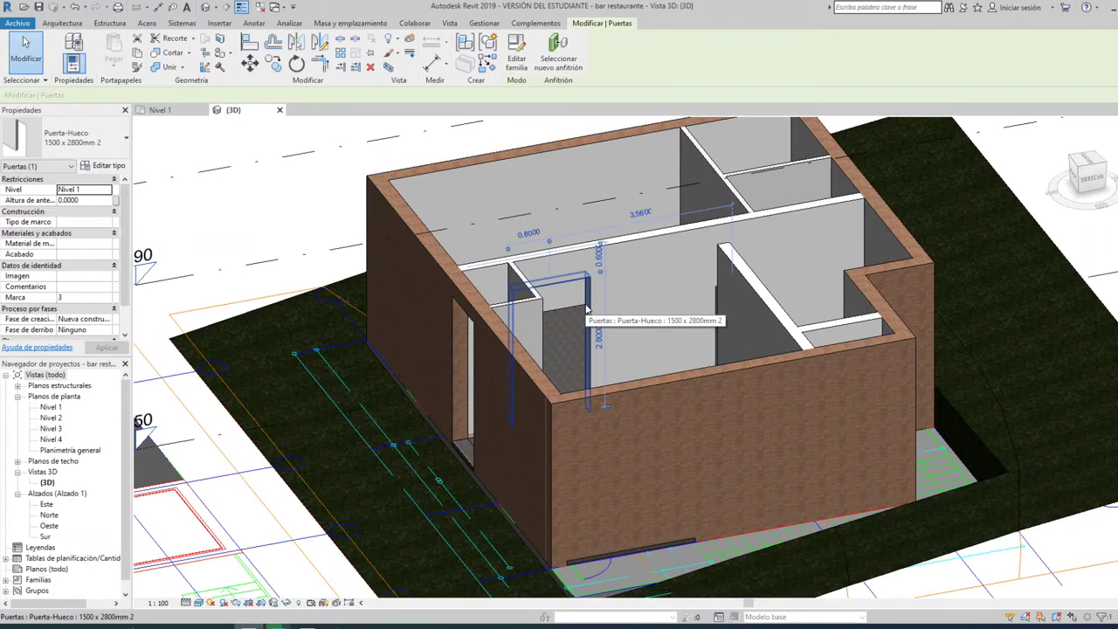
{"action": "left_click", "coordinate": [160, 111]}
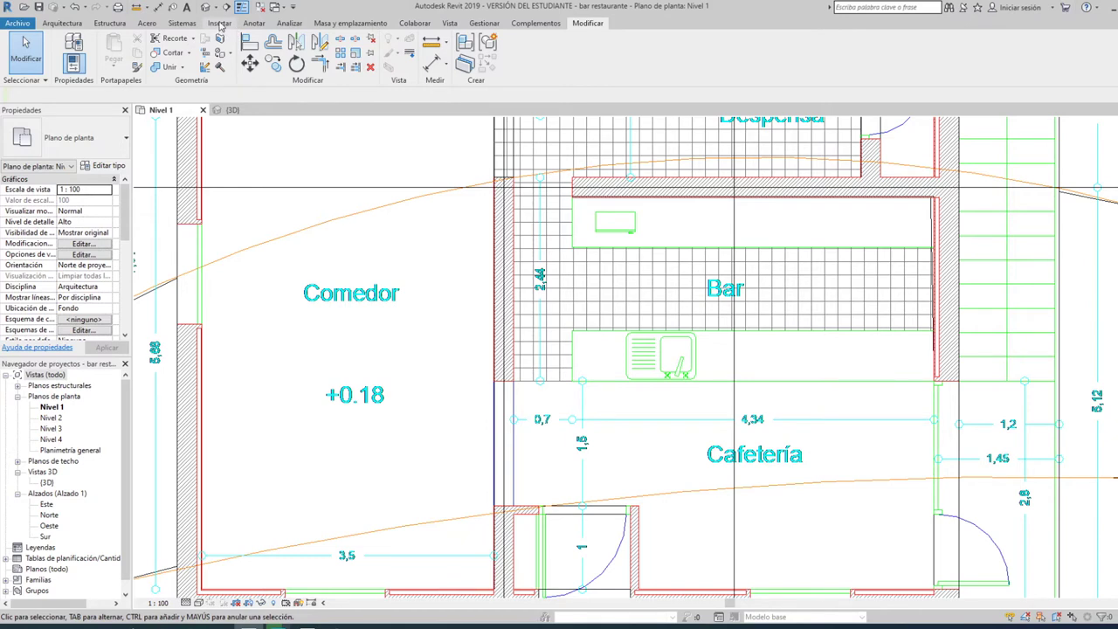
{"action": "left_click", "coordinate": [219, 24]}
{"action": "left_click", "coordinate": [576, 49]}
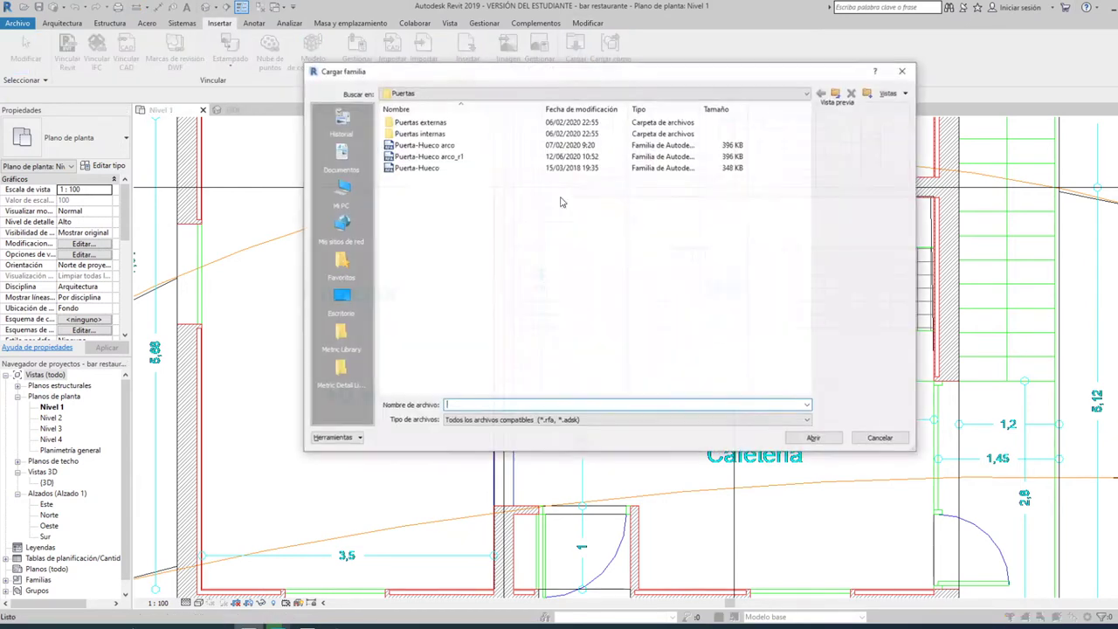
{"action": "left_click", "coordinate": [426, 146]}
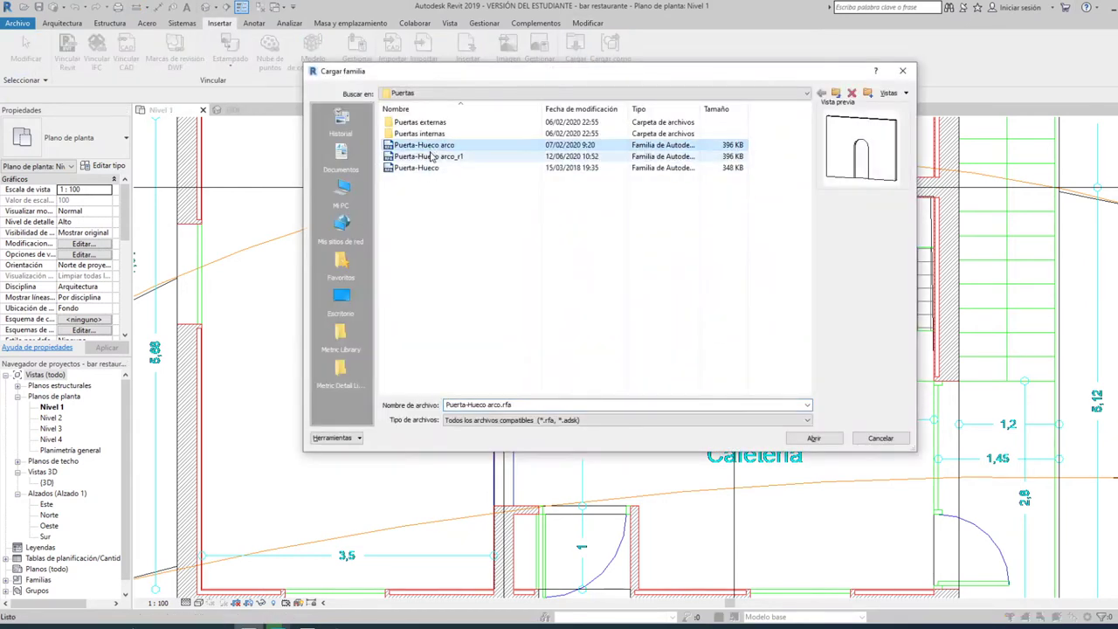
{"action": "left_click", "coordinate": [432, 156]}
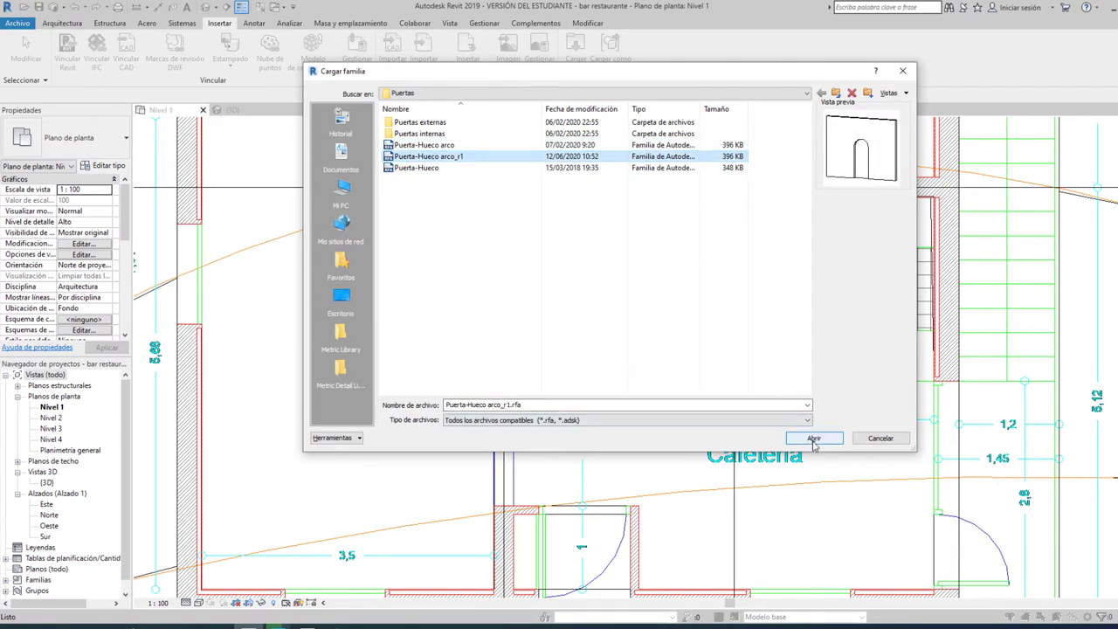
{"action": "left_click", "coordinate": [810, 441]}
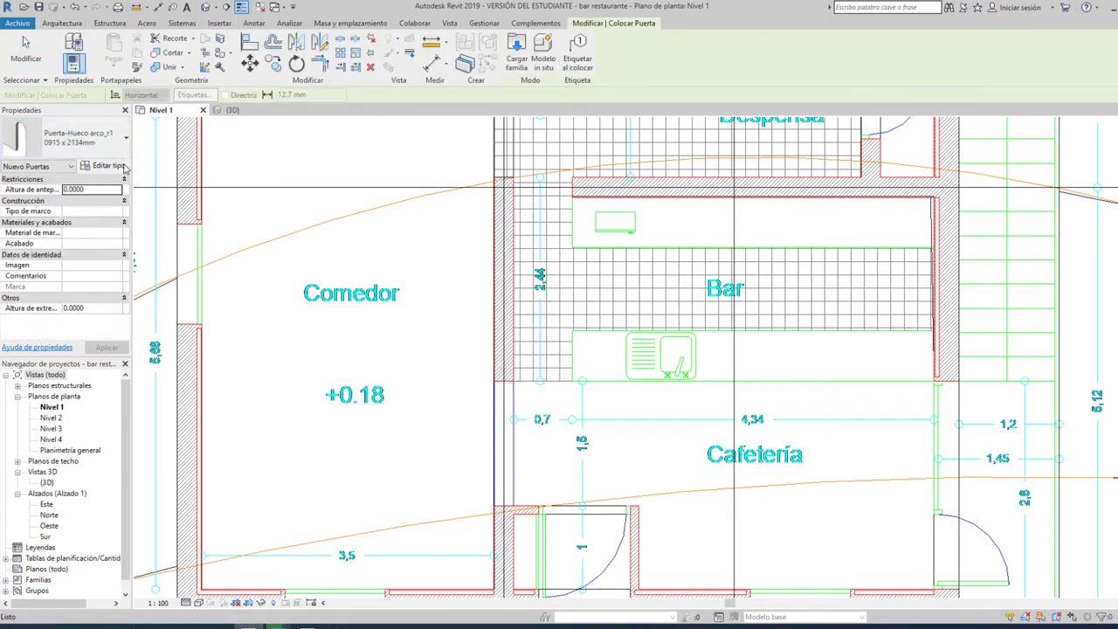
Step: Switch the door to Puerta-Hueco arco_r1 1500 x 2800mm 2 with a 0.1 sill height, then view it in 3D
{"action": "left_click", "coordinate": [101, 148]}
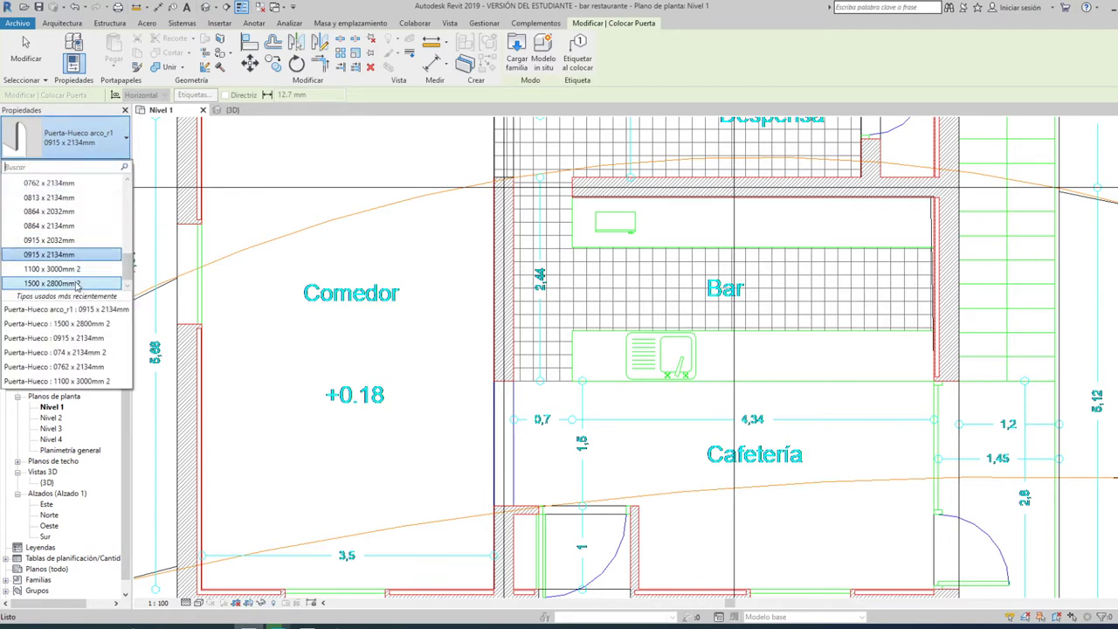
{"action": "left_click", "coordinate": [76, 284]}
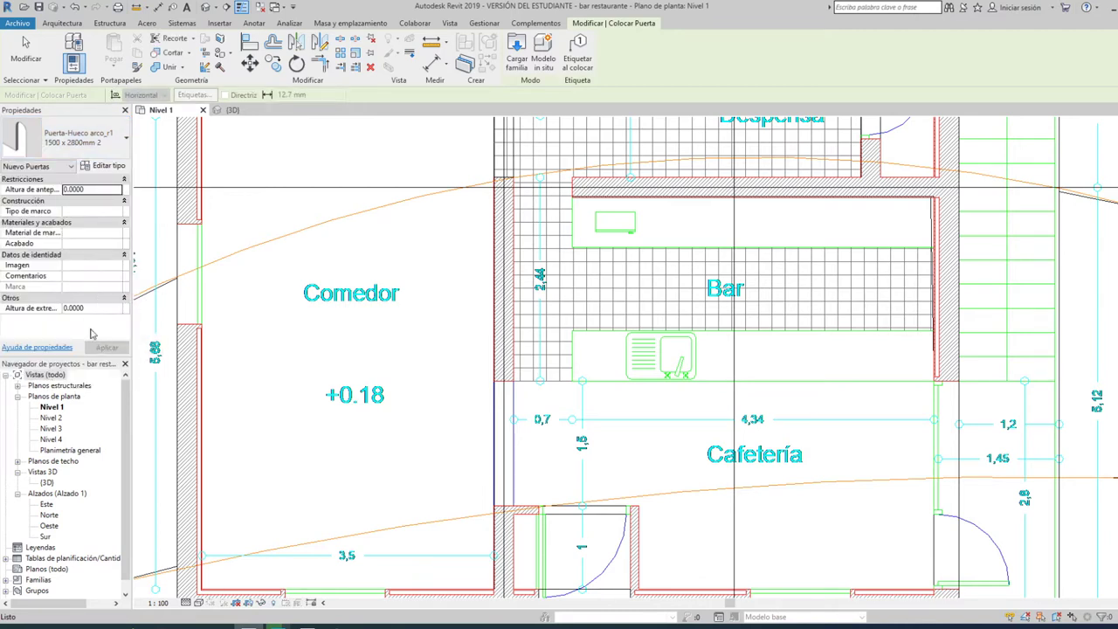
{"action": "left_click", "coordinate": [98, 189]}
{"action": "type", "text": "0,1"}
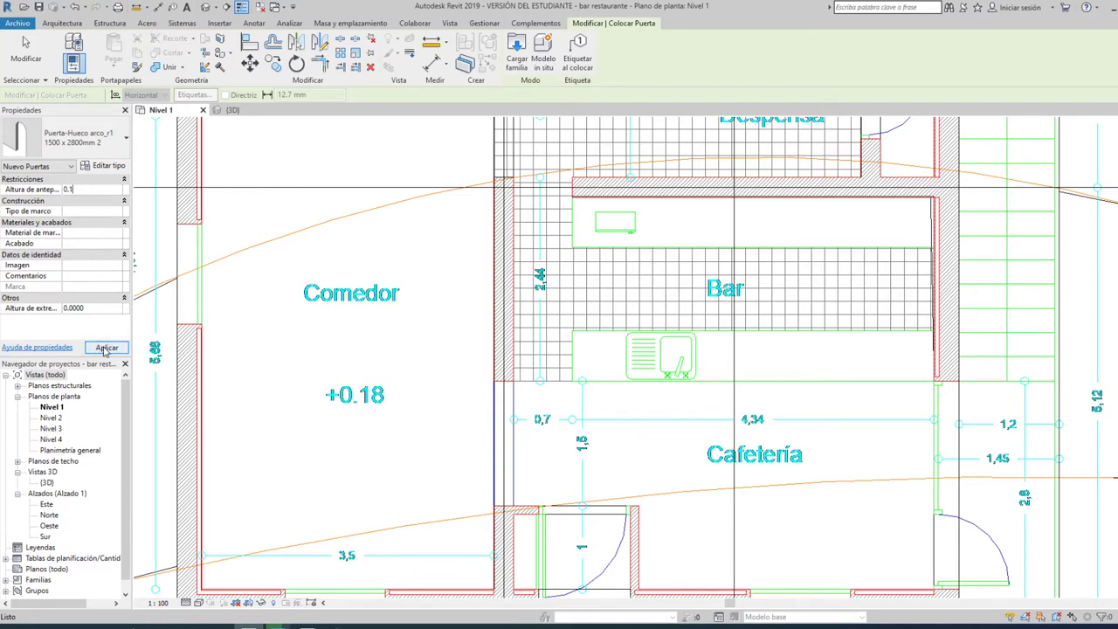
{"action": "left_click", "coordinate": [104, 348]}
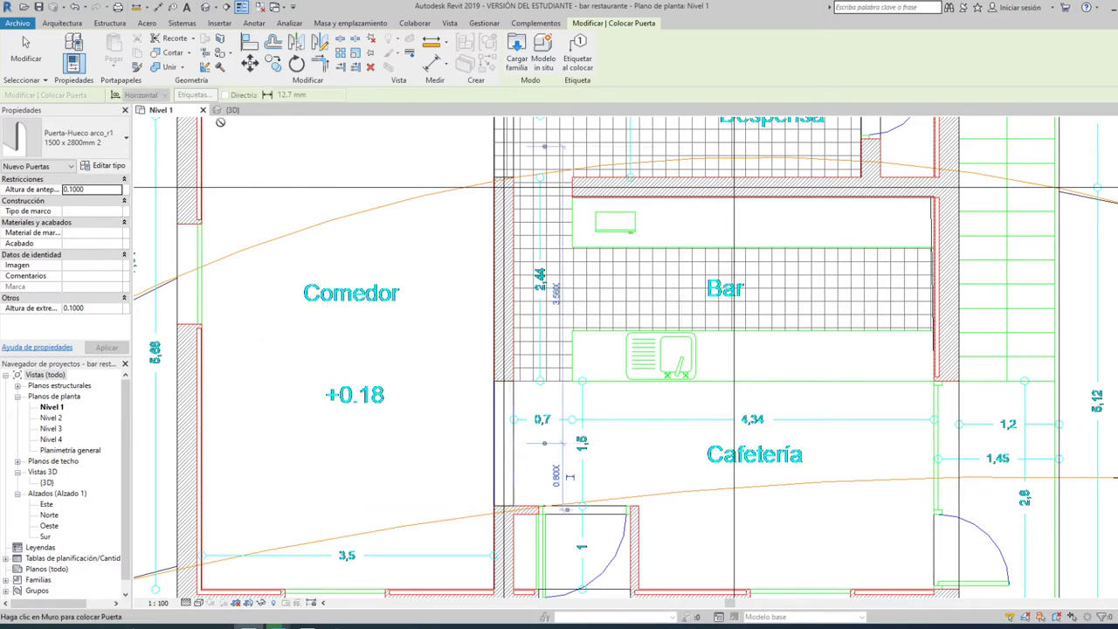
{"action": "left_click", "coordinate": [234, 111]}
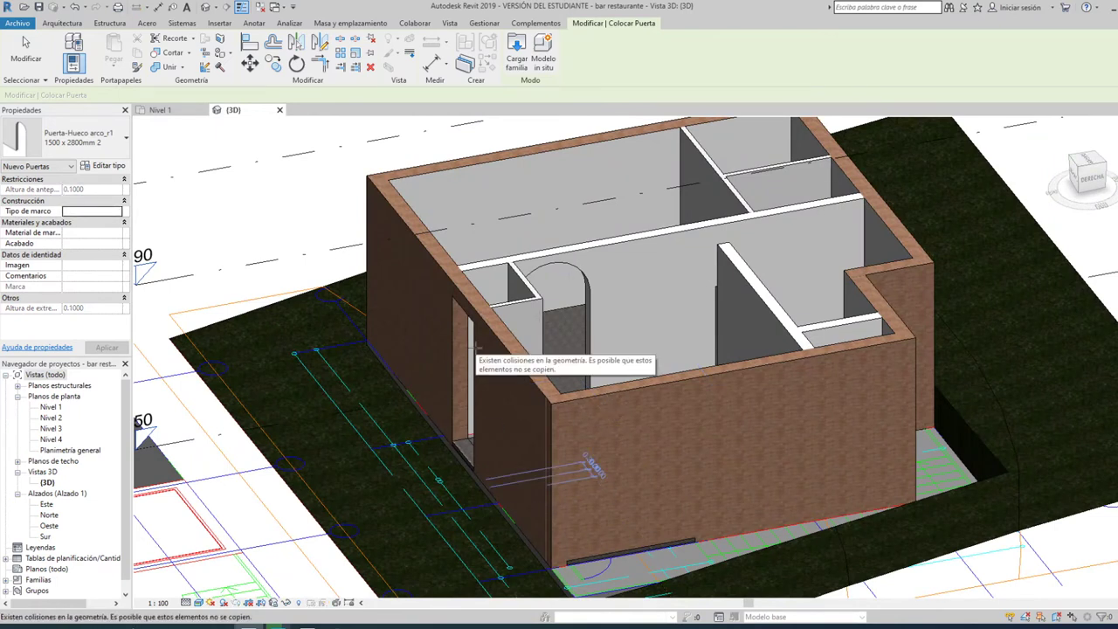
Step: Cancel door placement and return to Nivel 1, framing the whole building
{"action": "key", "text": "Escape"}
{"action": "left_click", "coordinate": [166, 112]}
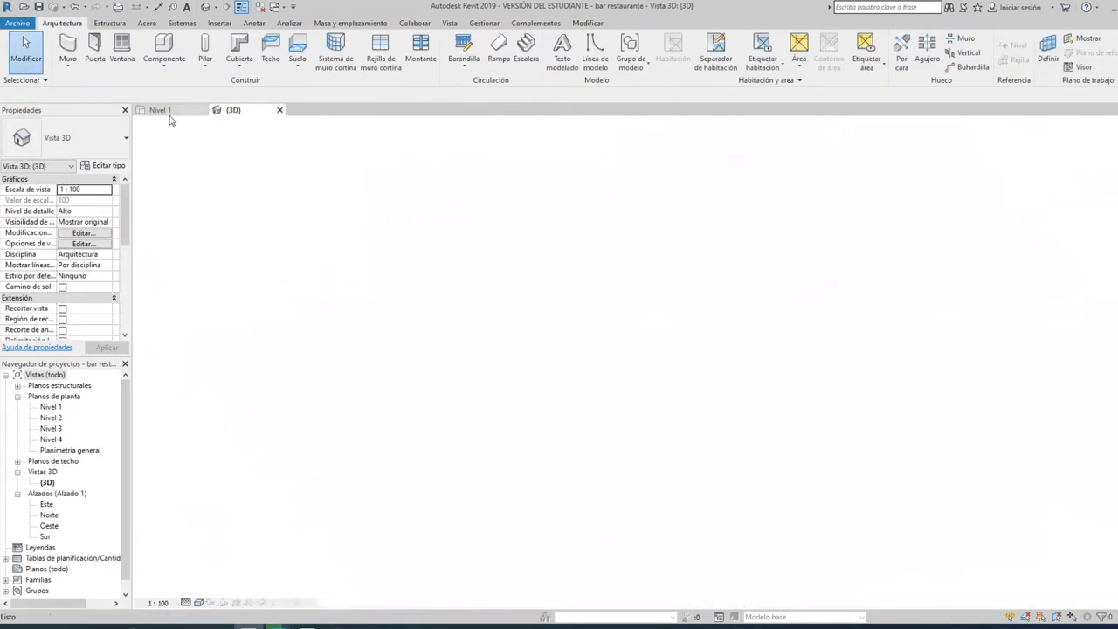
{"action": "scroll", "coordinate": [507, 374], "scroll_direction": "down", "scroll_amount": 3}
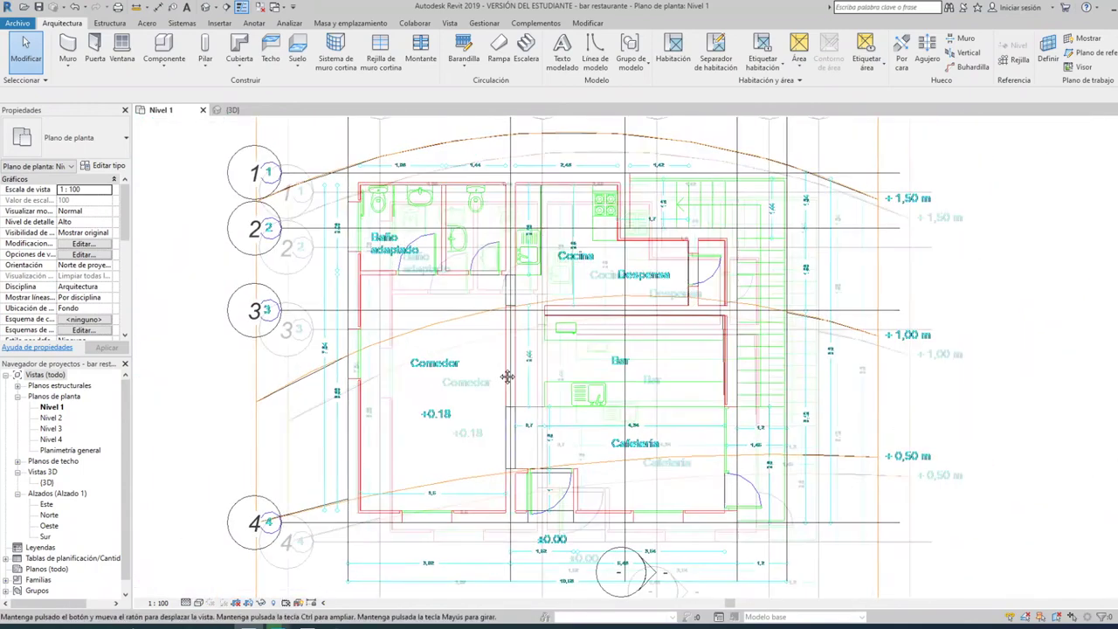
{"action": "middle_click_drag", "start_coordinate": [506, 374], "coordinate": [542, 397]}
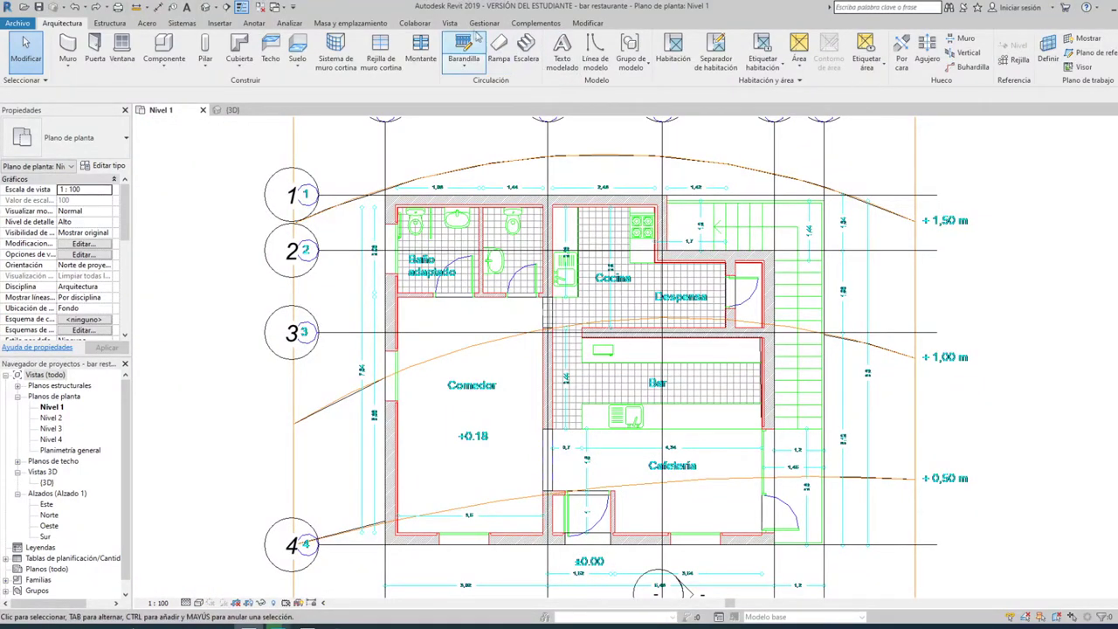
{"action": "left_click", "coordinate": [218, 22]}
{"action": "left_click", "coordinate": [575, 51]}
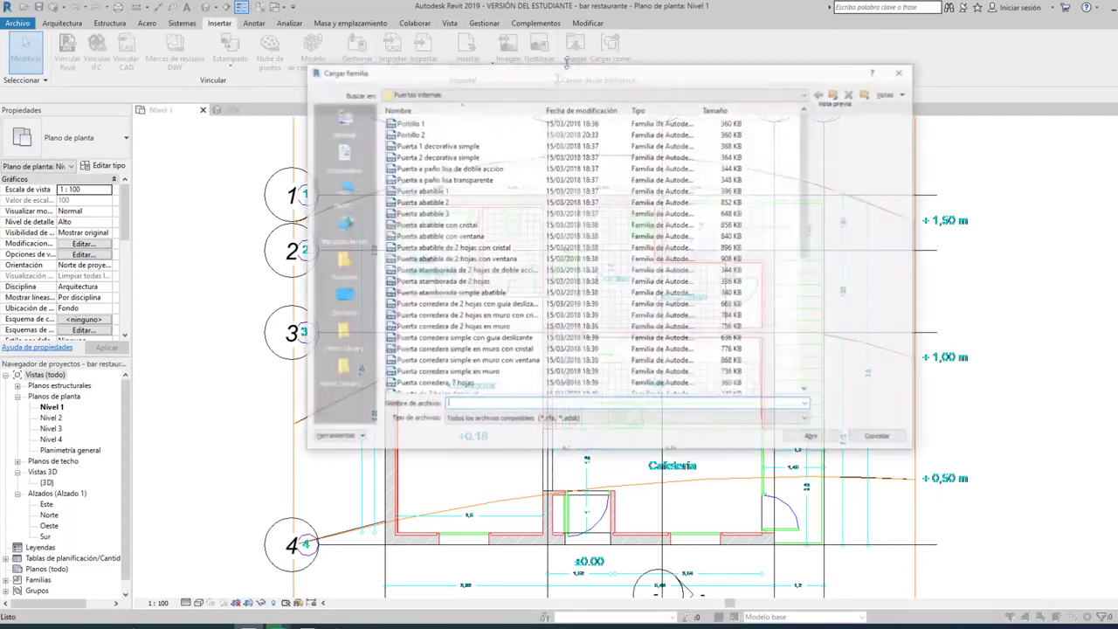
{"action": "left_click", "coordinate": [450, 157]}
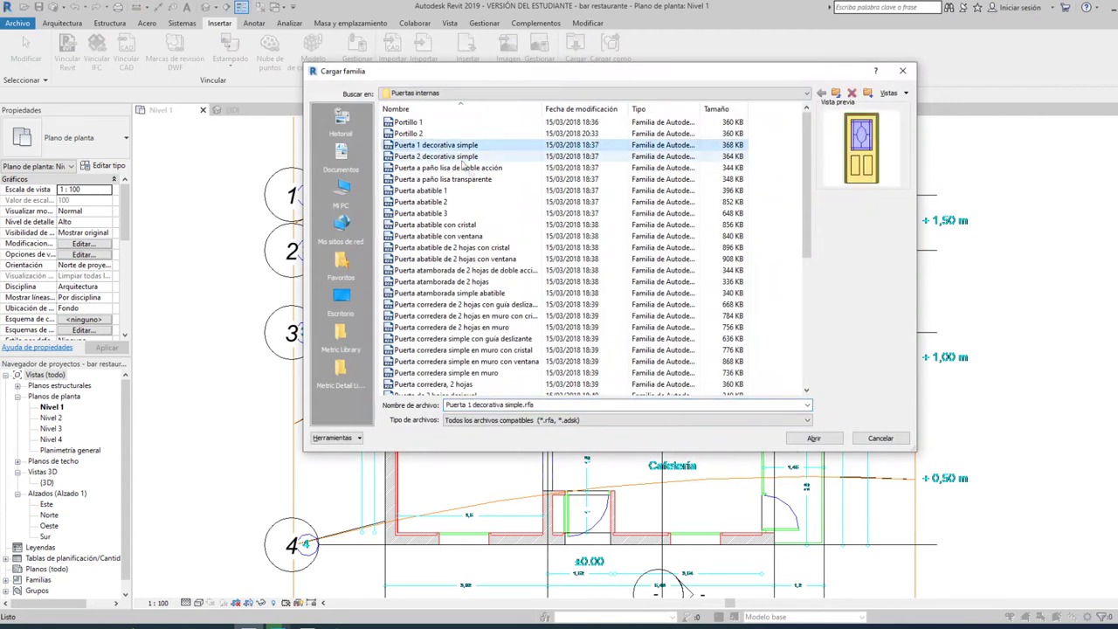
{"action": "left_click", "coordinate": [454, 167]}
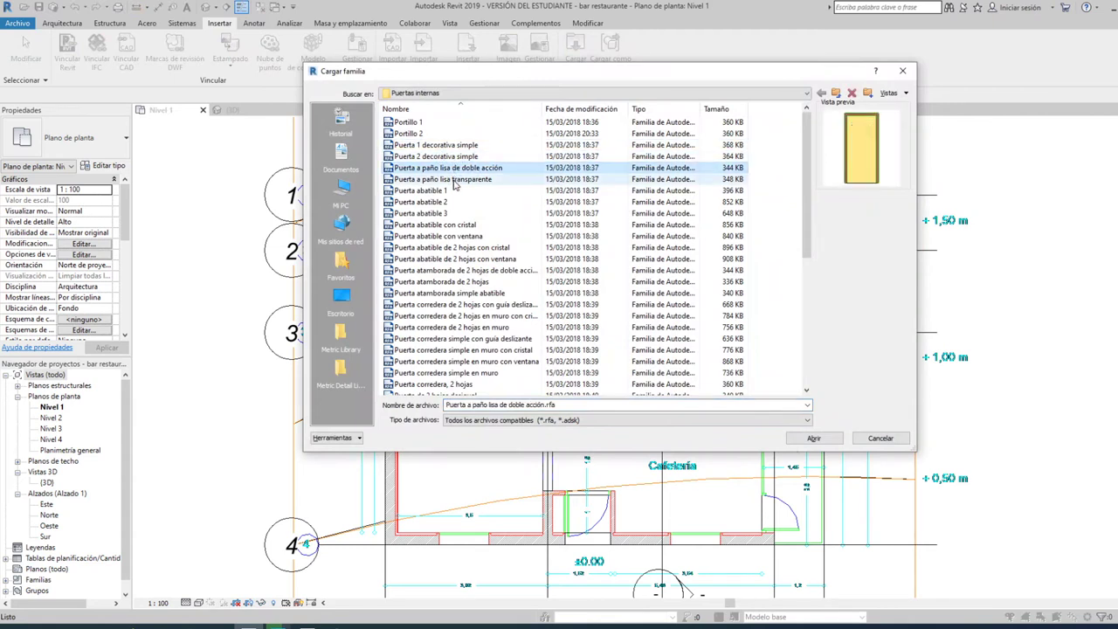
{"action": "left_click", "coordinate": [454, 179]}
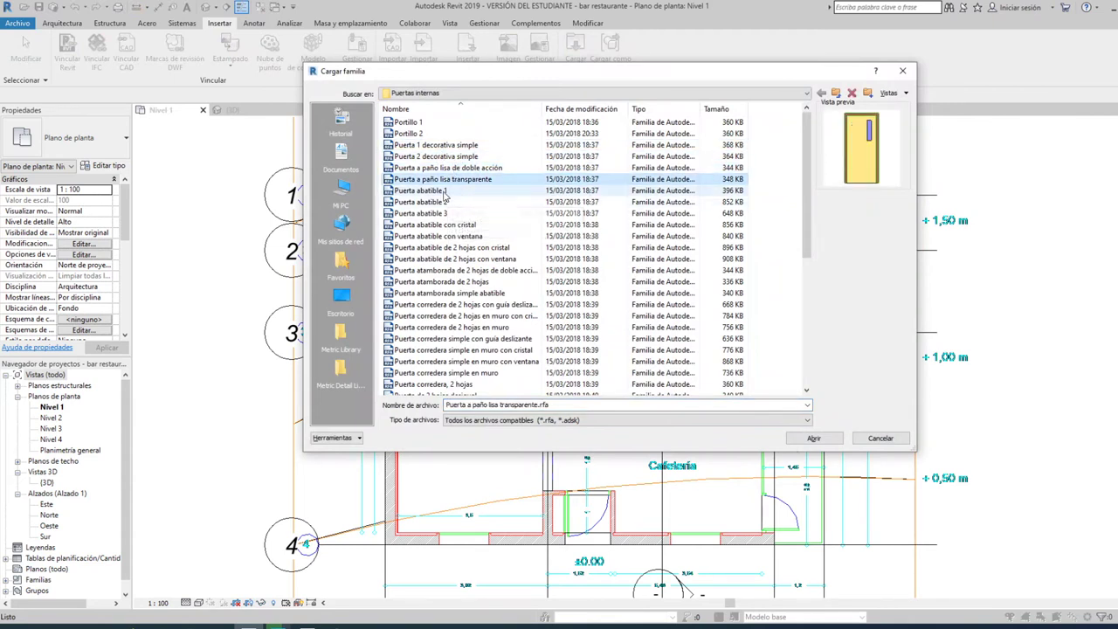
{"action": "left_click", "coordinate": [451, 191]}
{"action": "scroll", "coordinate": [452, 228], "scroll_direction": "down", "scroll_amount": 4}
{"action": "scroll", "coordinate": [455, 280], "scroll_direction": "down", "scroll_amount": 1}
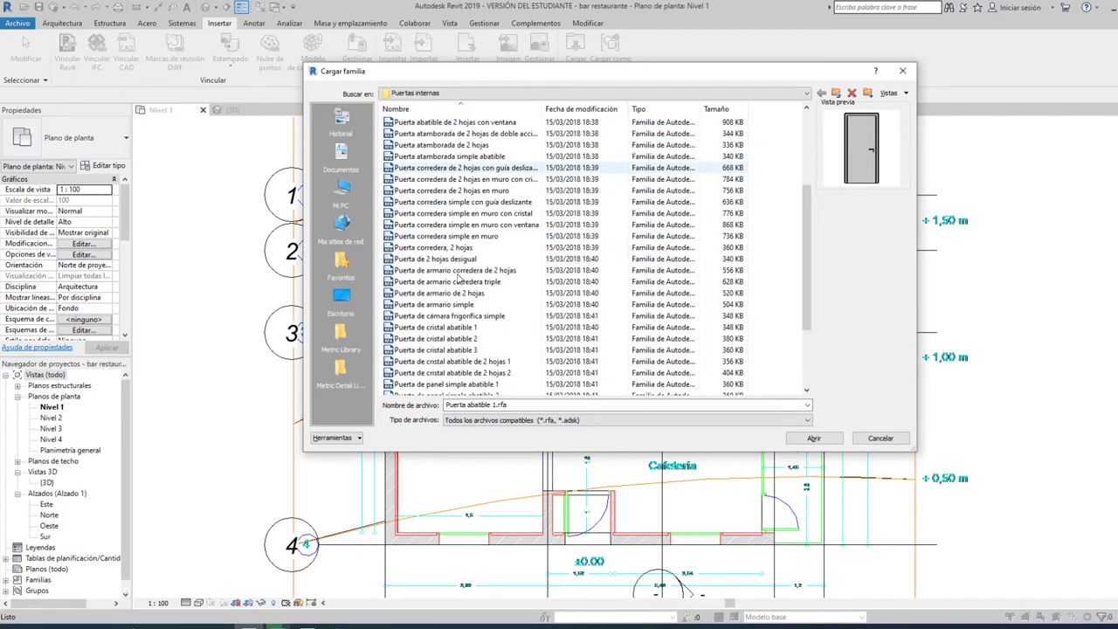
{"action": "scroll", "coordinate": [458, 330], "scroll_direction": "down", "scroll_amount": 2}
{"action": "left_click", "coordinate": [454, 349]}
{"action": "left_click", "coordinate": [452, 361]}
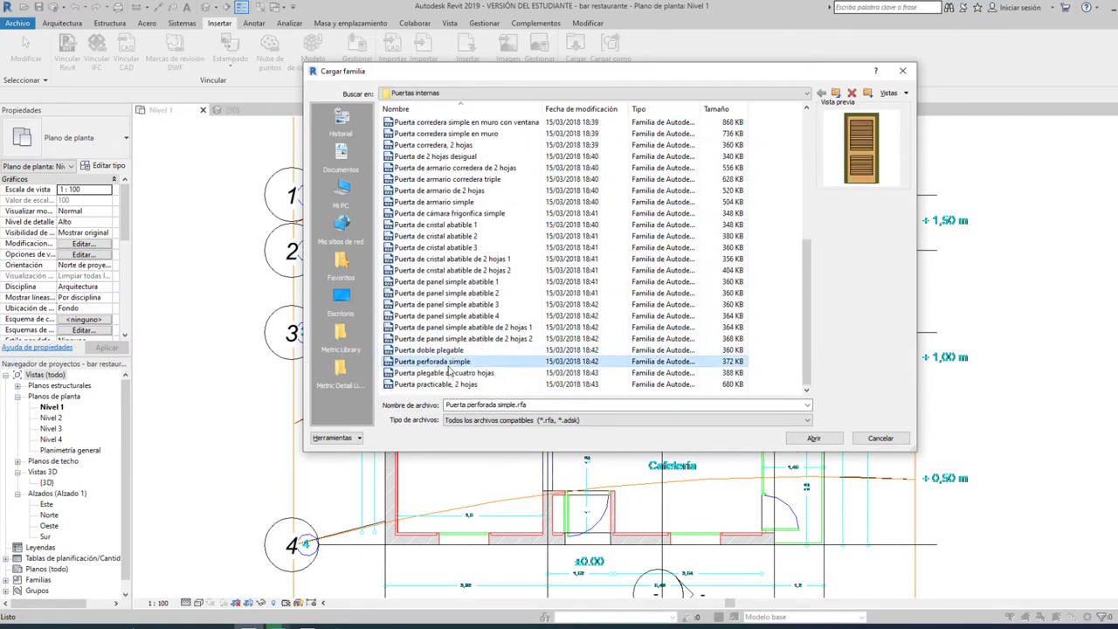
{"action": "left_click", "coordinate": [452, 372]}
{"action": "left_click", "coordinate": [450, 385]}
{"action": "scroll", "coordinate": [450, 367], "scroll_direction": "up", "scroll_amount": 7}
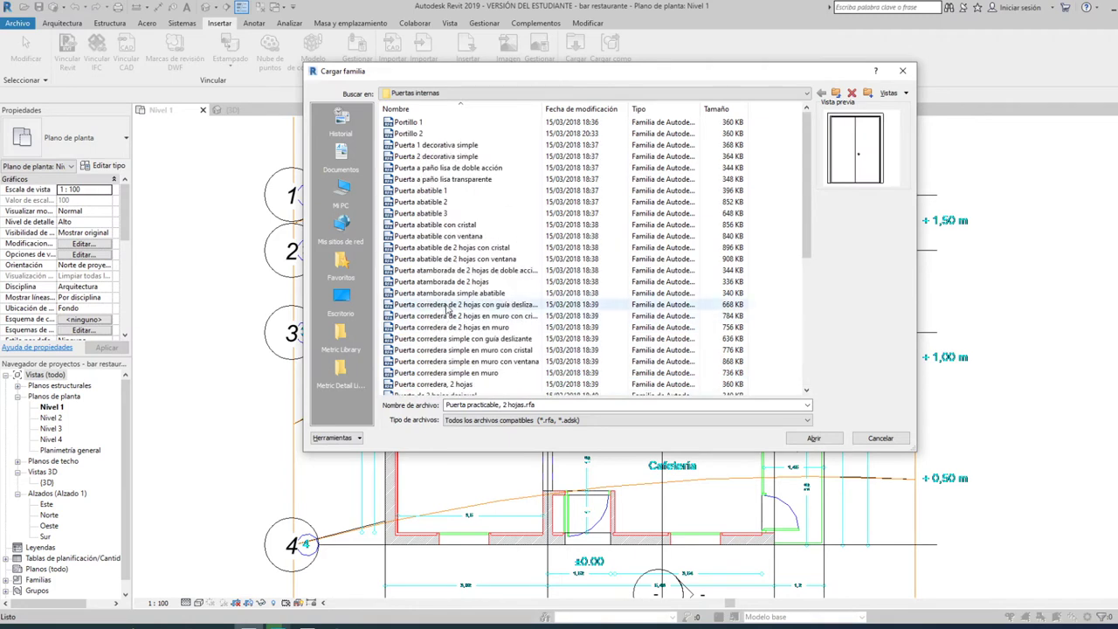
{"action": "left_click", "coordinate": [441, 145]}
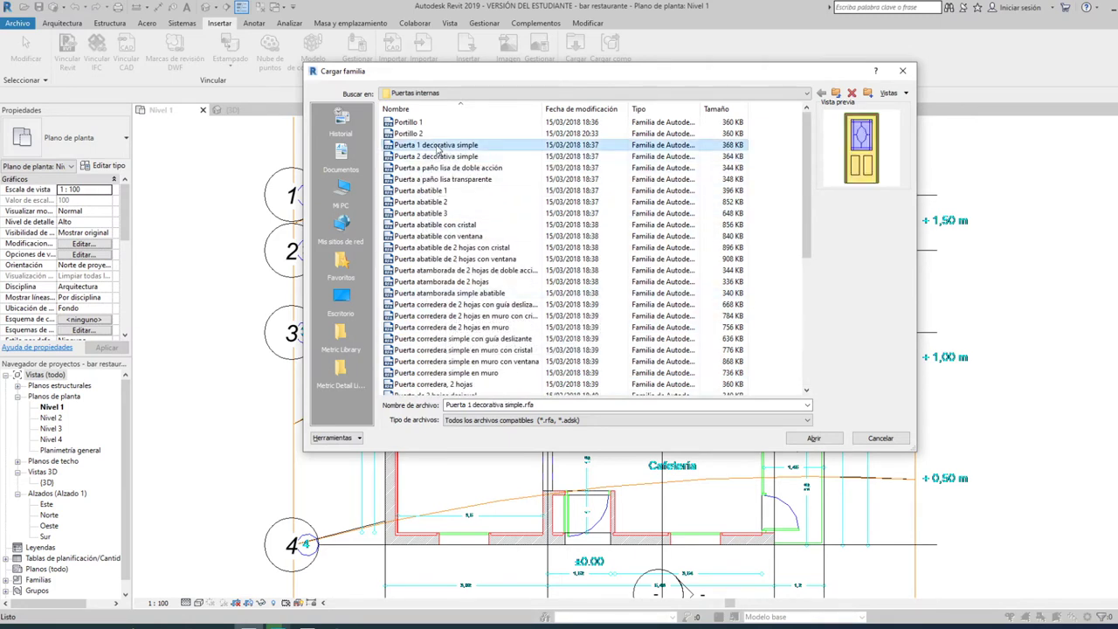
{"action": "left_click", "coordinate": [446, 157]}
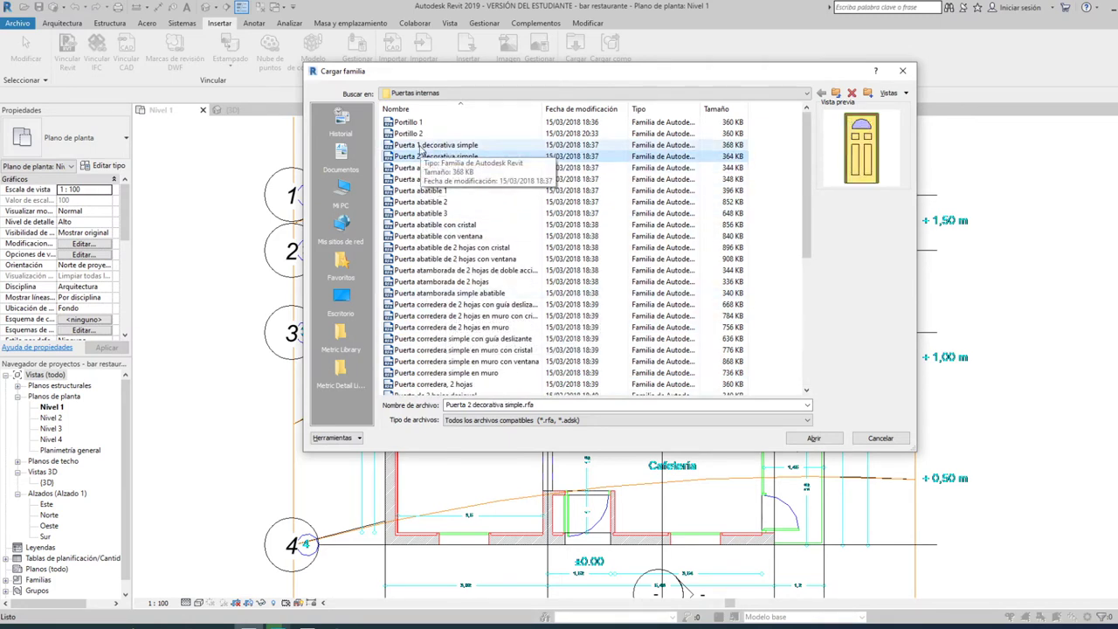
{"action": "left_click", "coordinate": [433, 169]}
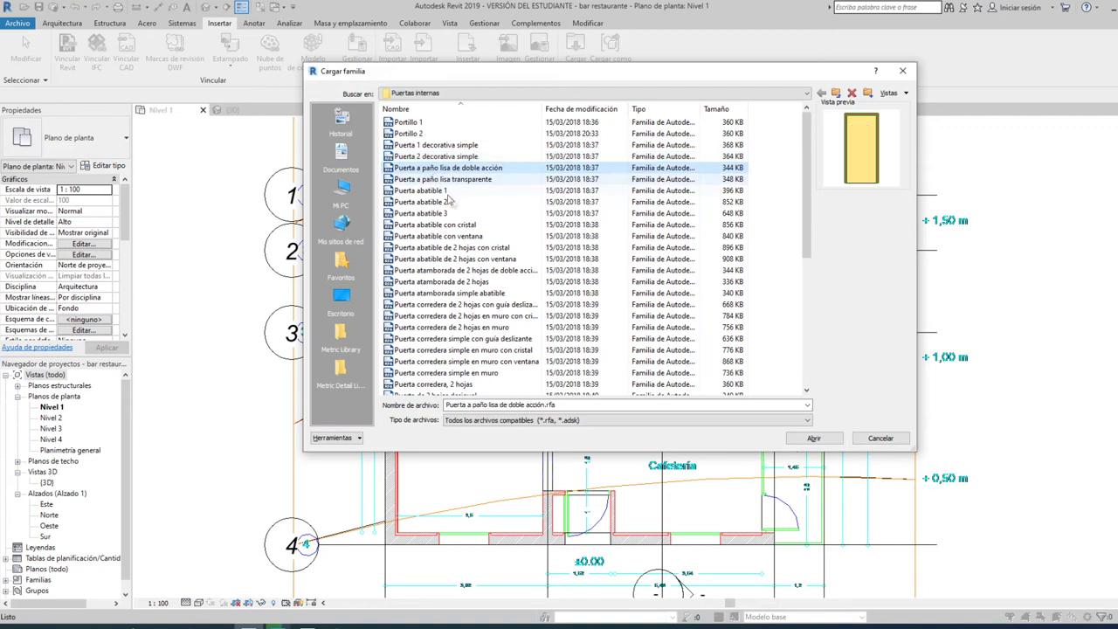
{"action": "left_click", "coordinate": [471, 180]}
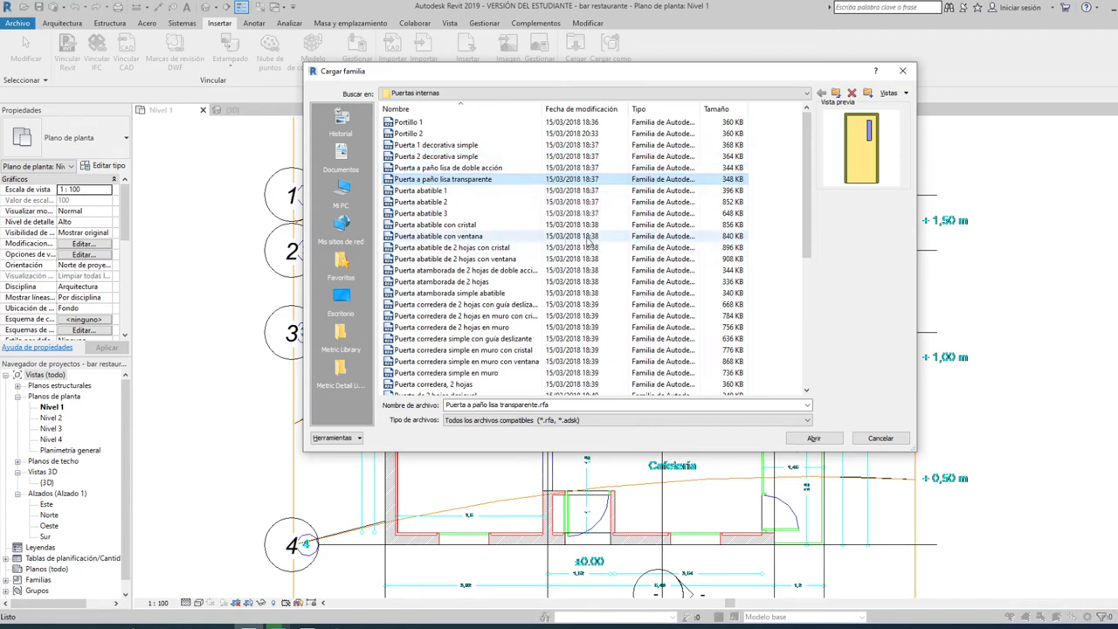
{"action": "left_click", "coordinate": [424, 191]}
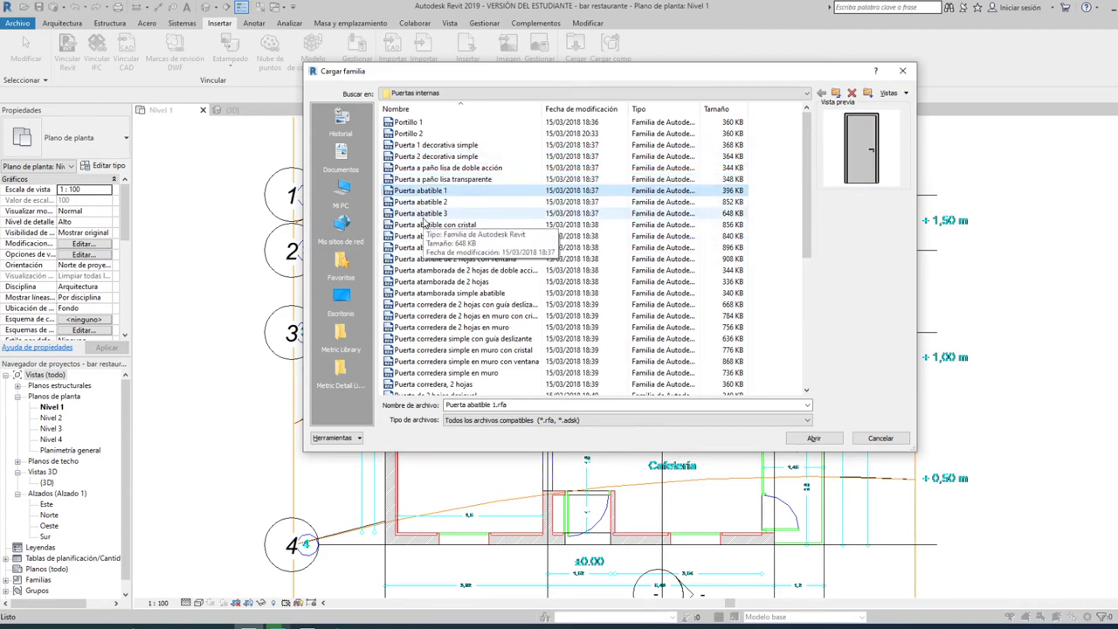
{"action": "left_click", "coordinate": [890, 438]}
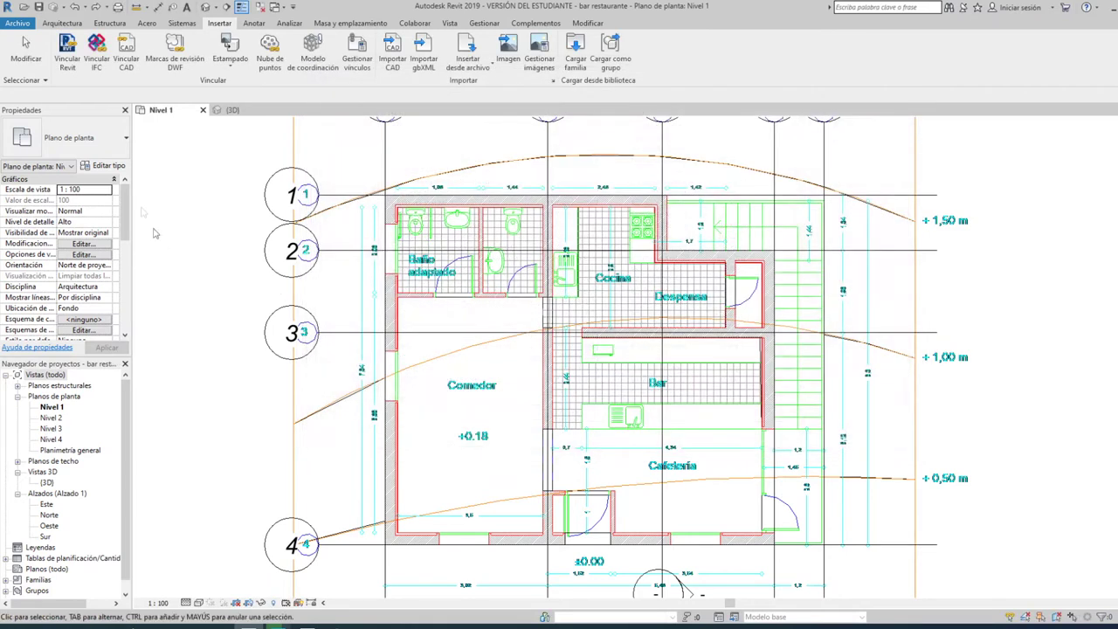
Step: Start a new door and choose the 80 x 210 cm single-leaf type
{"action": "left_click", "coordinate": [114, 151]}
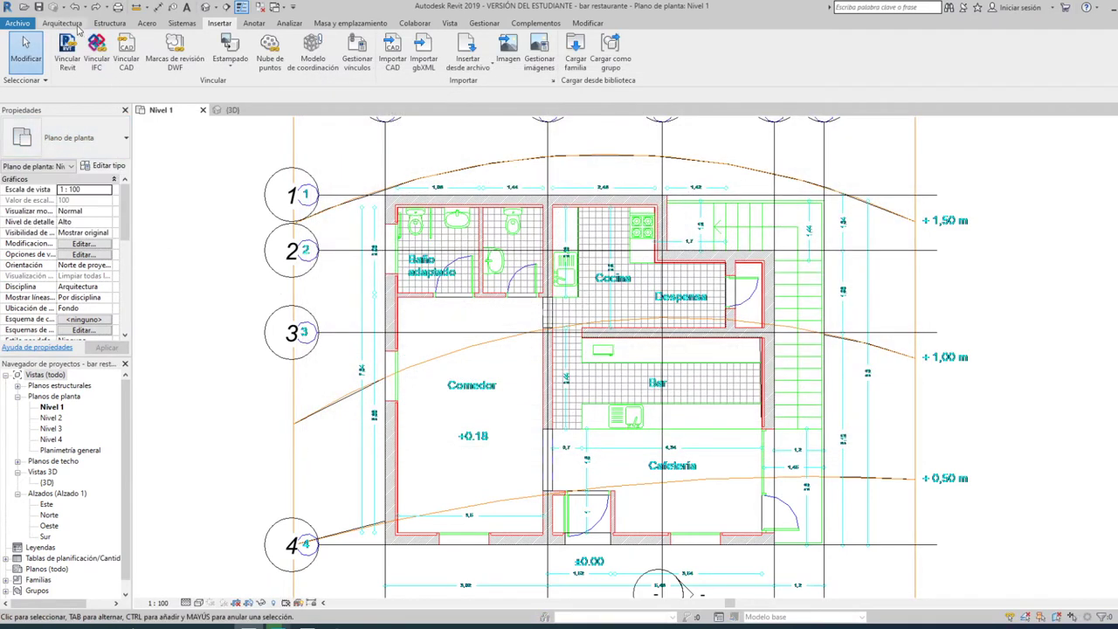
{"action": "left_click", "coordinate": [62, 23]}
{"action": "left_click", "coordinate": [95, 48]}
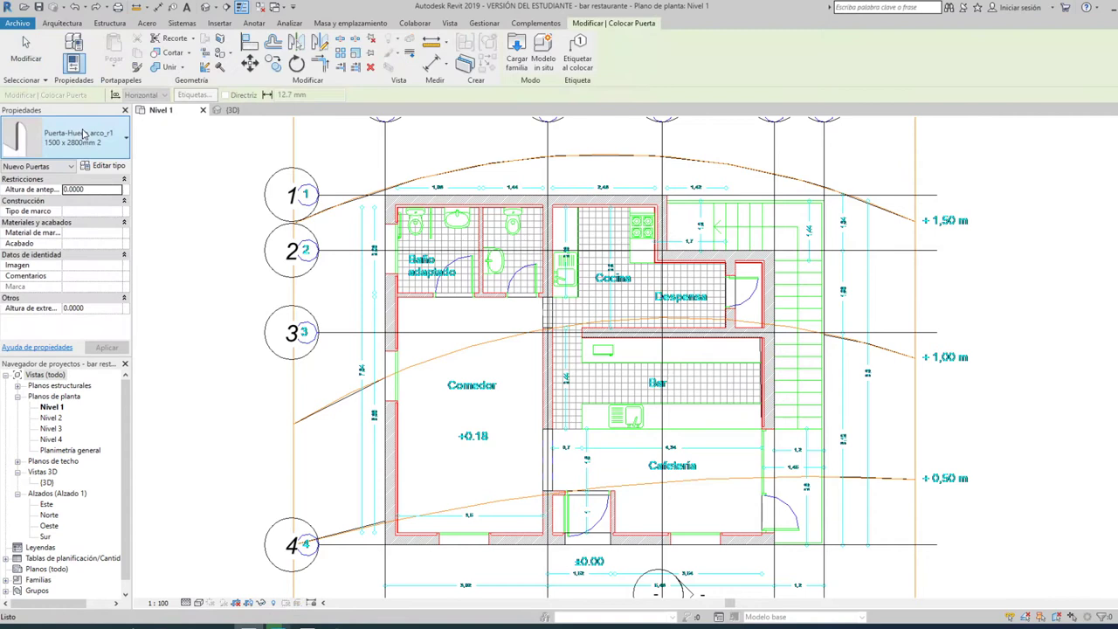
{"action": "left_click", "coordinate": [87, 140]}
{"action": "scroll", "coordinate": [87, 218], "scroll_direction": "up", "scroll_amount": 3}
{"action": "scroll", "coordinate": [89, 205], "scroll_direction": "up", "scroll_amount": 2}
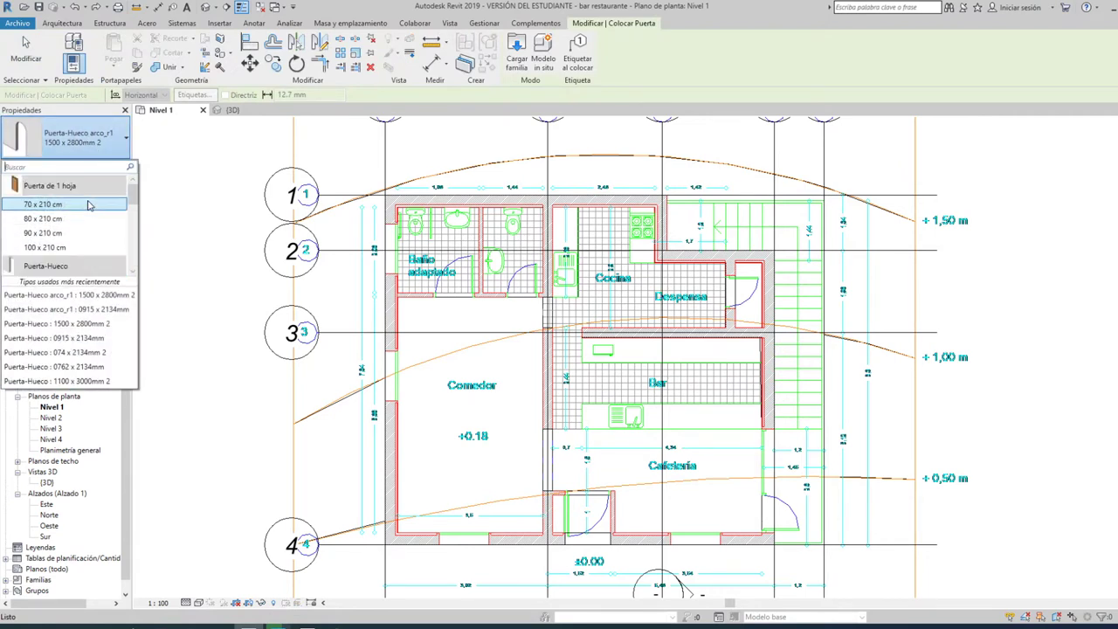
{"action": "left_click", "coordinate": [48, 220]}
Step: Place the door hinged right in the wall near Baño adaptado, then bring up its type properties
{"action": "scroll", "coordinate": [524, 295], "scroll_direction": "up", "scroll_amount": 3}
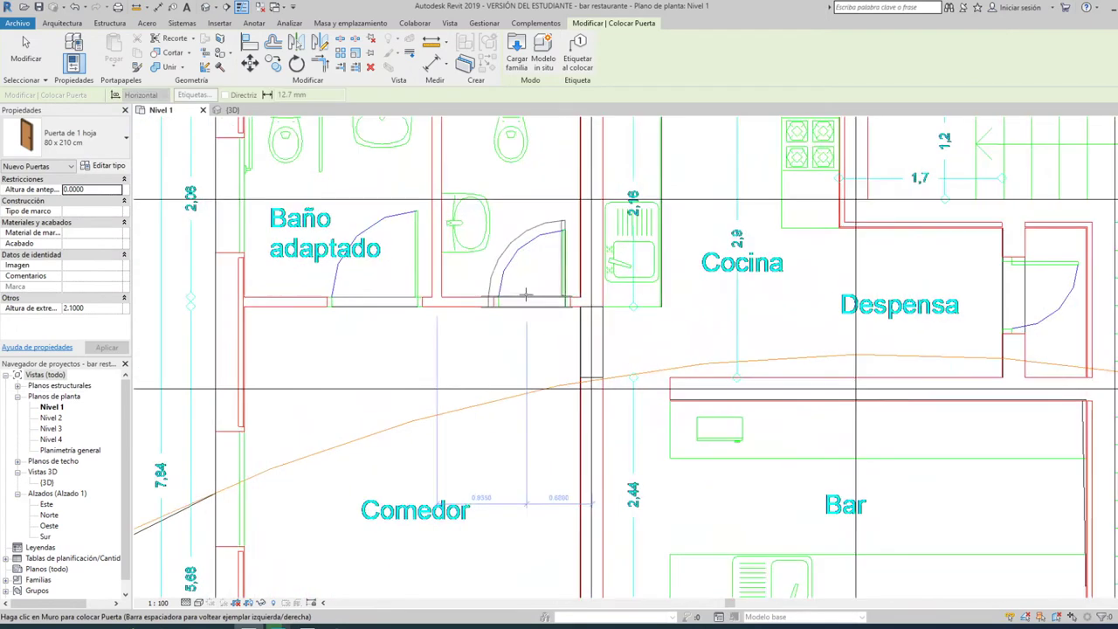
{"action": "scroll", "coordinate": [524, 296], "scroll_direction": "up", "scroll_amount": 2}
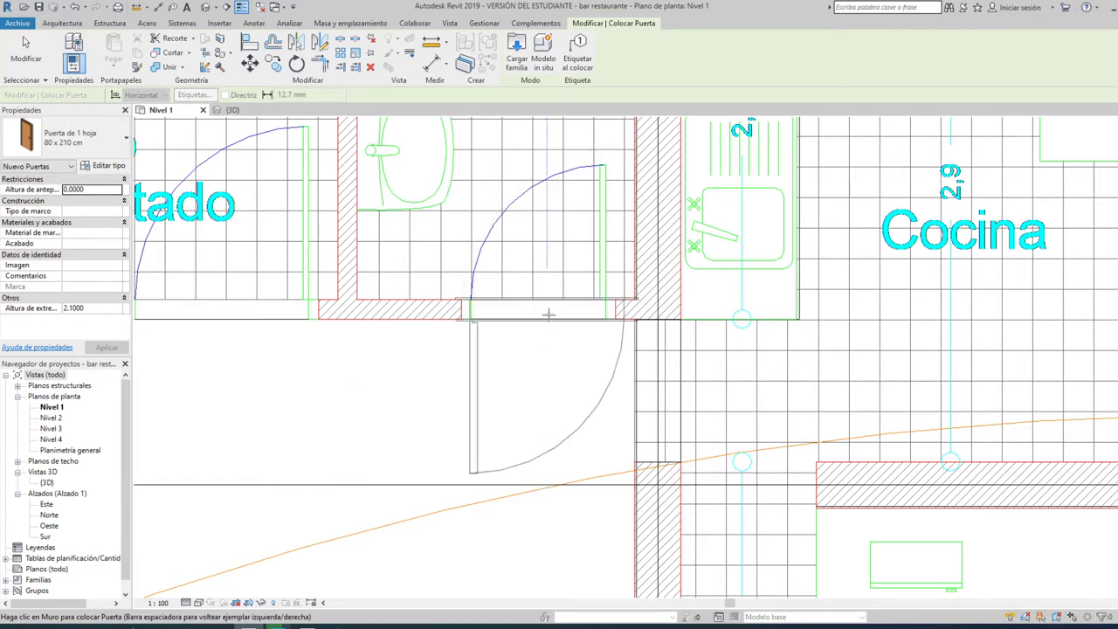
{"action": "middle_click_drag", "start_coordinate": [545, 324], "coordinate": [500, 335]}
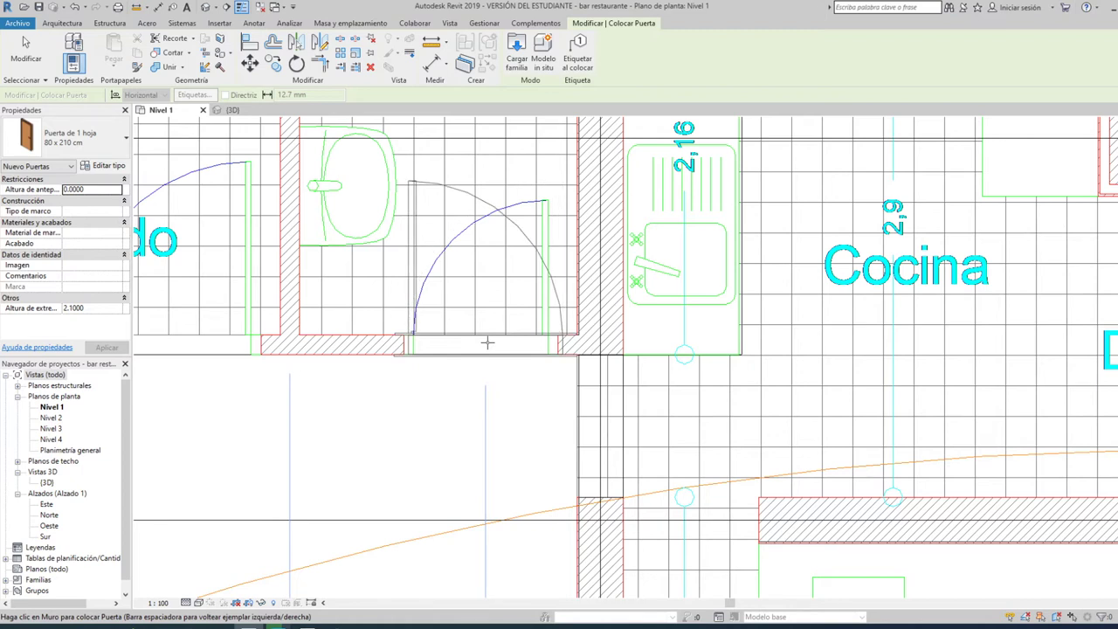
{"action": "key", "text": "space"}
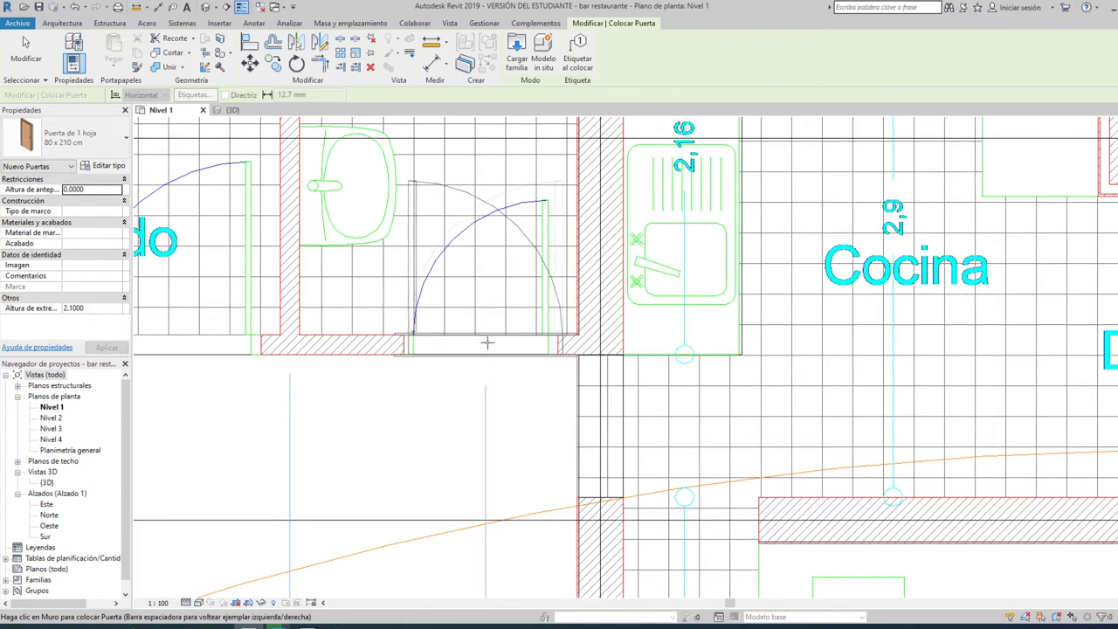
{"action": "key", "text": "space"}
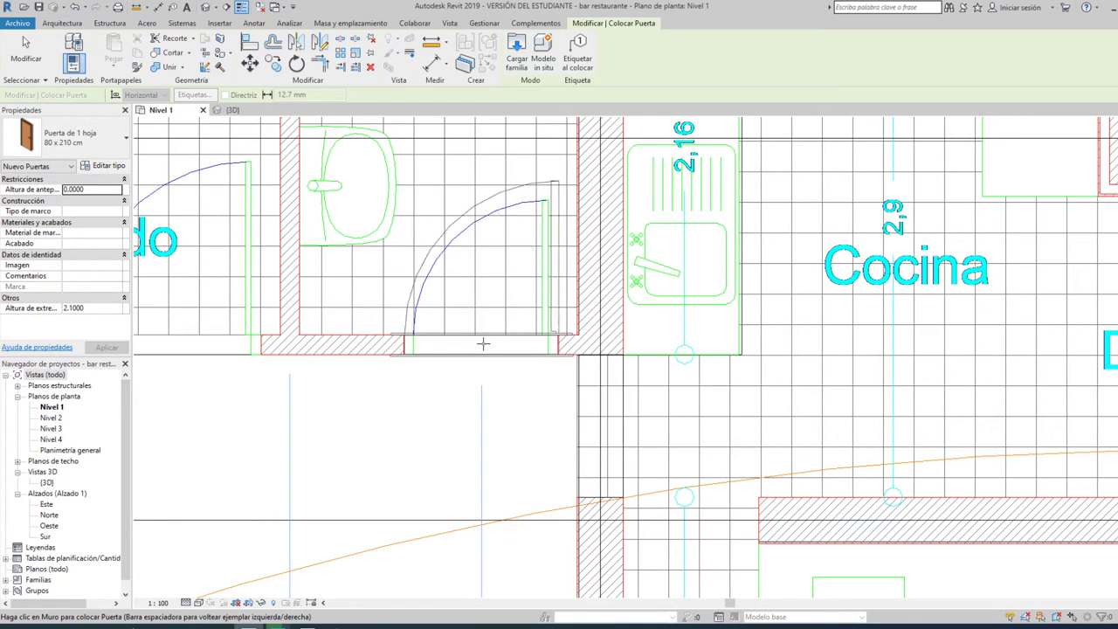
{"action": "left_click", "coordinate": [483, 344]}
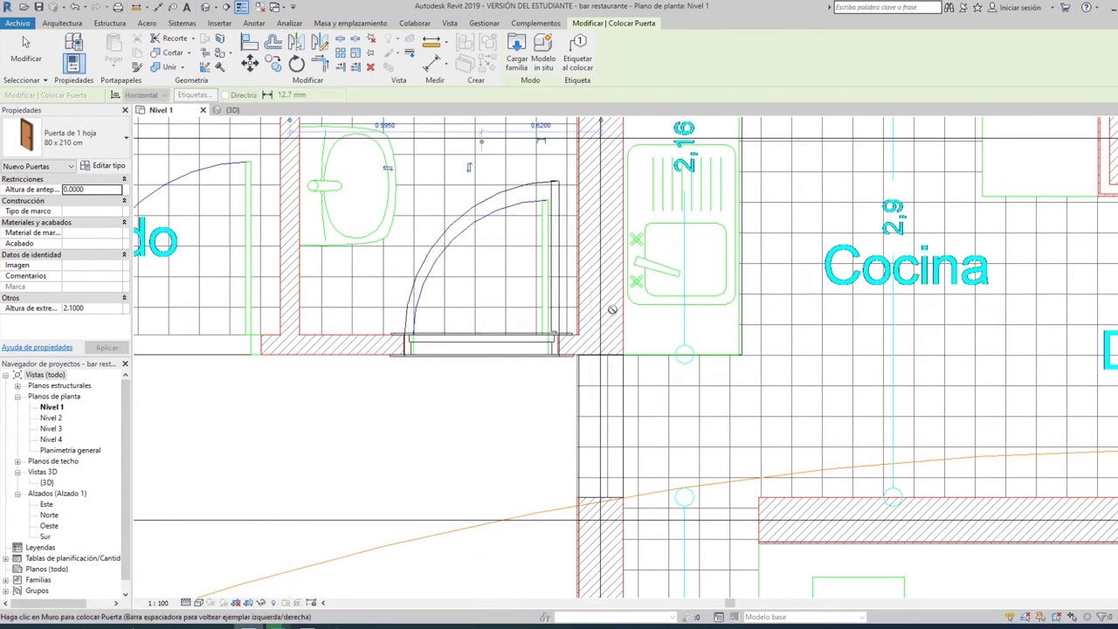
{"action": "scroll", "coordinate": [612, 310], "scroll_direction": "down", "scroll_amount": 3}
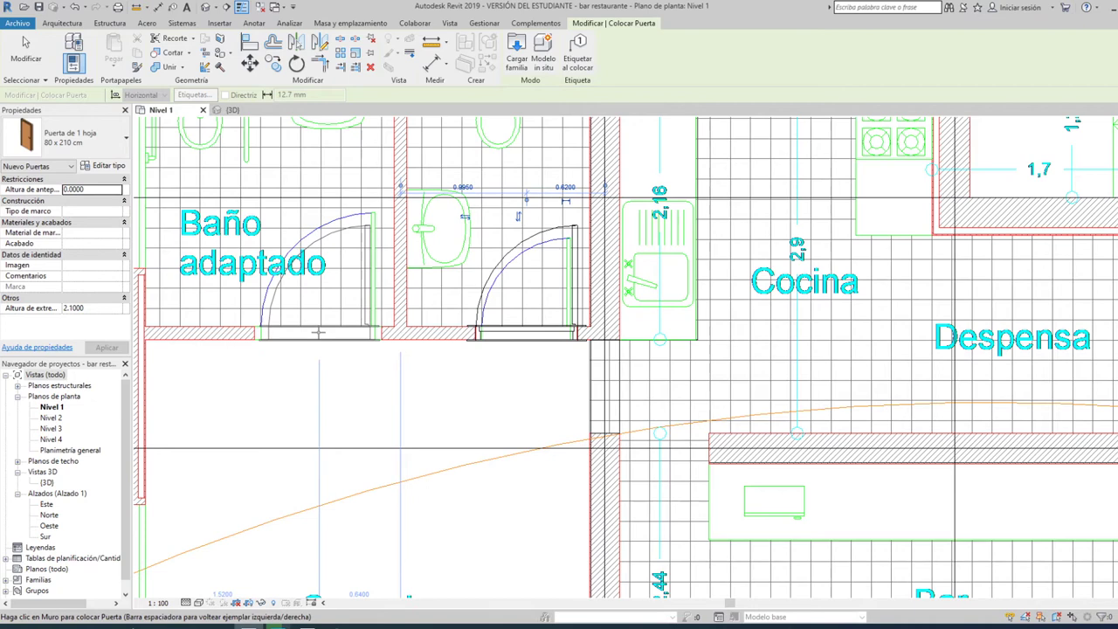
{"action": "scroll", "coordinate": [324, 336], "scroll_direction": "up", "scroll_amount": 2}
{"action": "scroll", "coordinate": [297, 266], "scroll_direction": "down", "scroll_amount": 1}
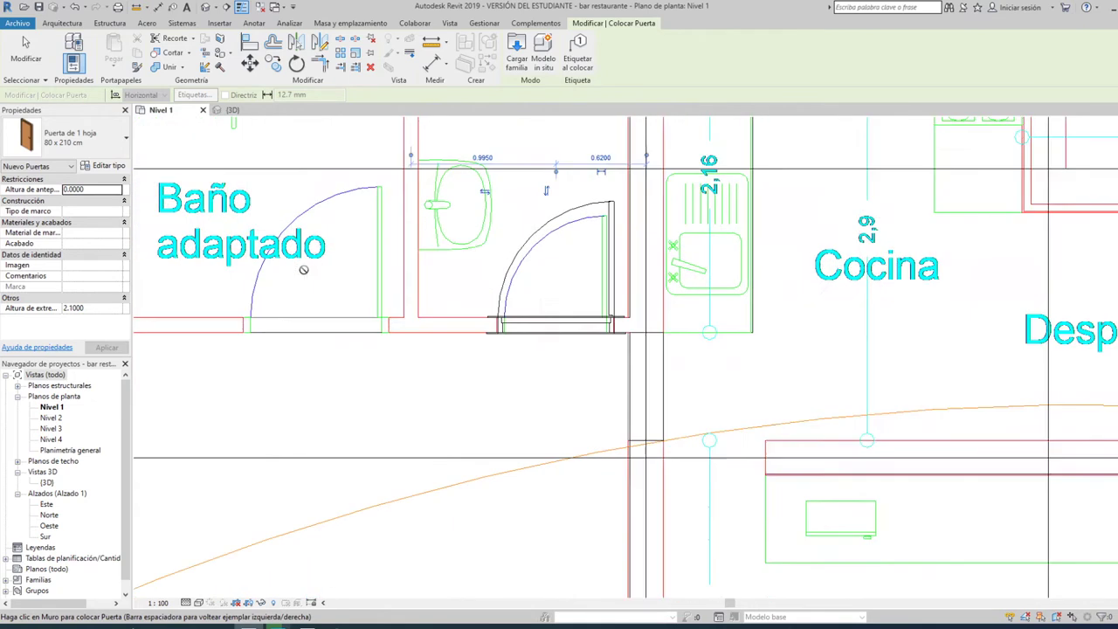
{"action": "middle_click_drag", "start_coordinate": [300, 282], "coordinate": [382, 294]}
{"action": "left_click", "coordinate": [105, 165]}
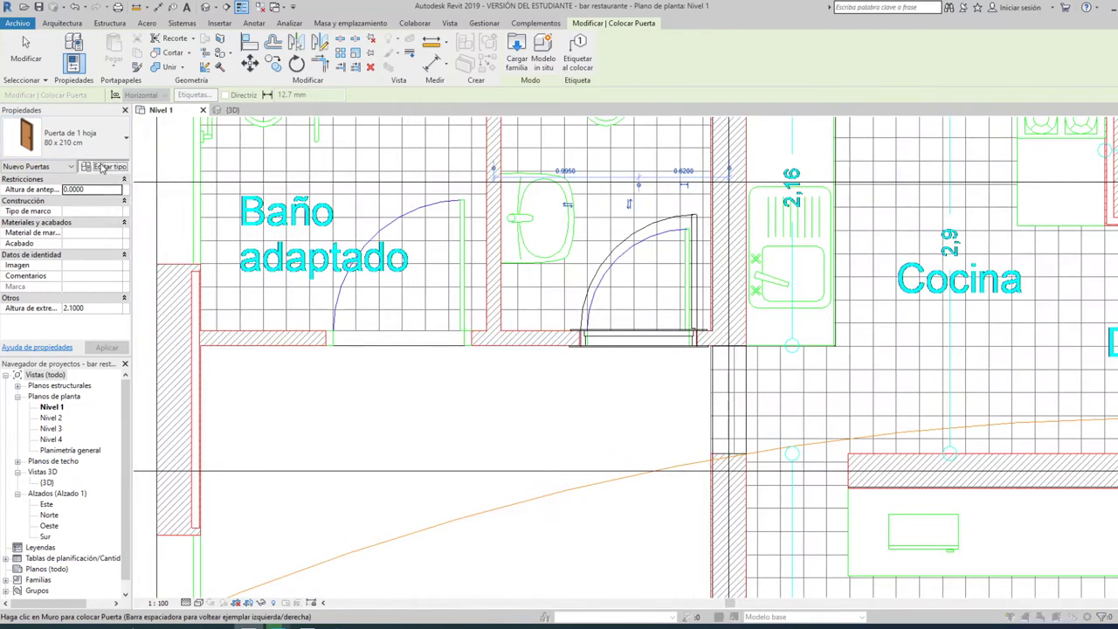
Step: Duplicate the door type as 100 x 210 cm 2, accept it, and zoom toward the Baño adaptado doorway
{"action": "left_click", "coordinate": [890, 135]}
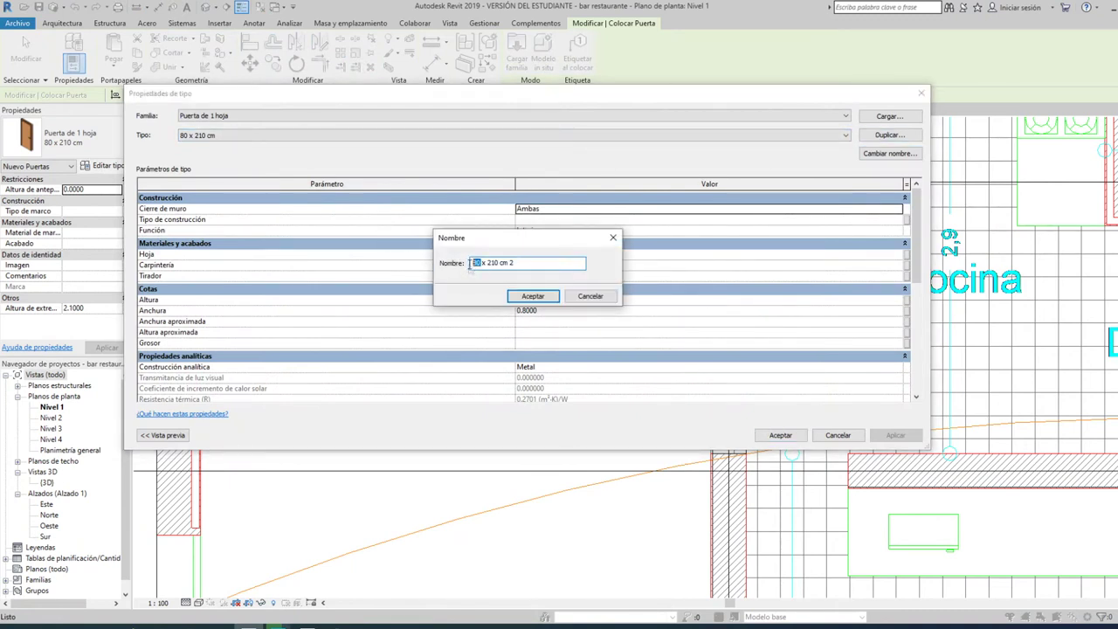
{"action": "left_click", "coordinate": [532, 297]}
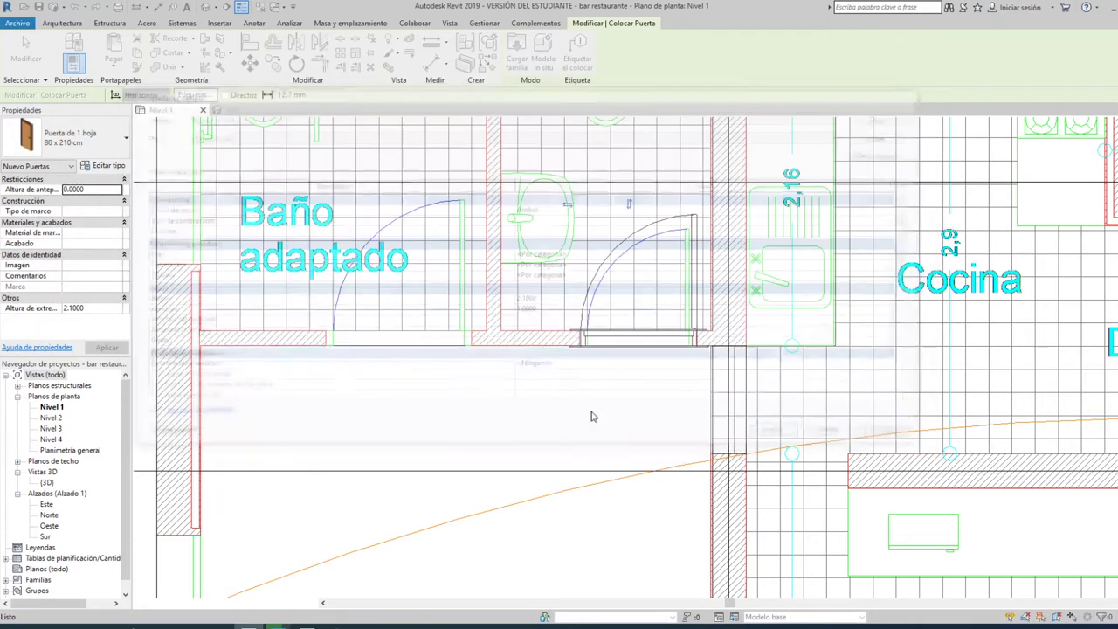
{"action": "left_click", "coordinate": [780, 435]}
{"action": "scroll", "coordinate": [404, 332], "scroll_direction": "up", "scroll_amount": 2}
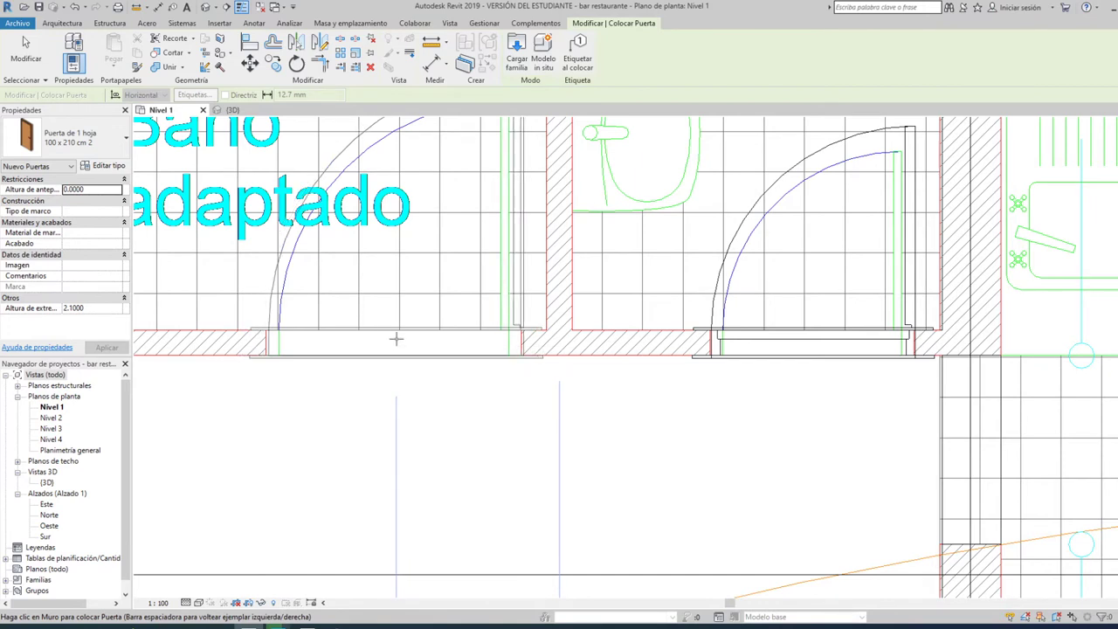
{"action": "scroll", "coordinate": [396, 339], "scroll_direction": "up", "scroll_amount": 3}
{"action": "middle_click_drag", "start_coordinate": [382, 340], "coordinate": [343, 344]}
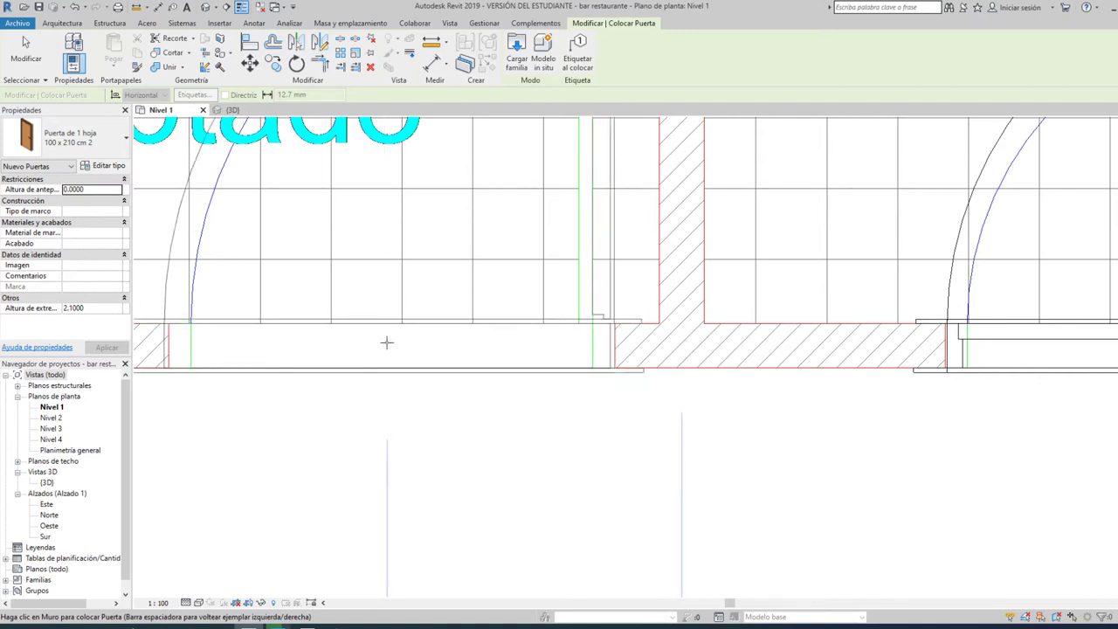
{"action": "scroll", "coordinate": [399, 339], "scroll_direction": "down", "scroll_amount": 1}
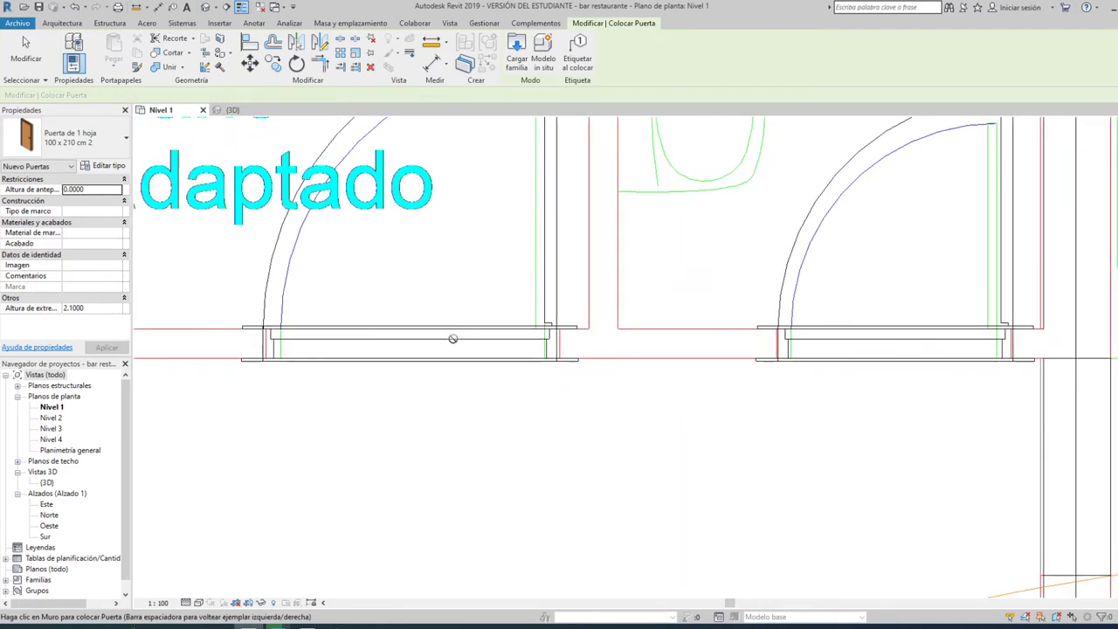
{"action": "scroll", "coordinate": [411, 339], "scroll_direction": "down", "scroll_amount": 1}
{"action": "scroll", "coordinate": [437, 339], "scroll_direction": "down", "scroll_amount": 1}
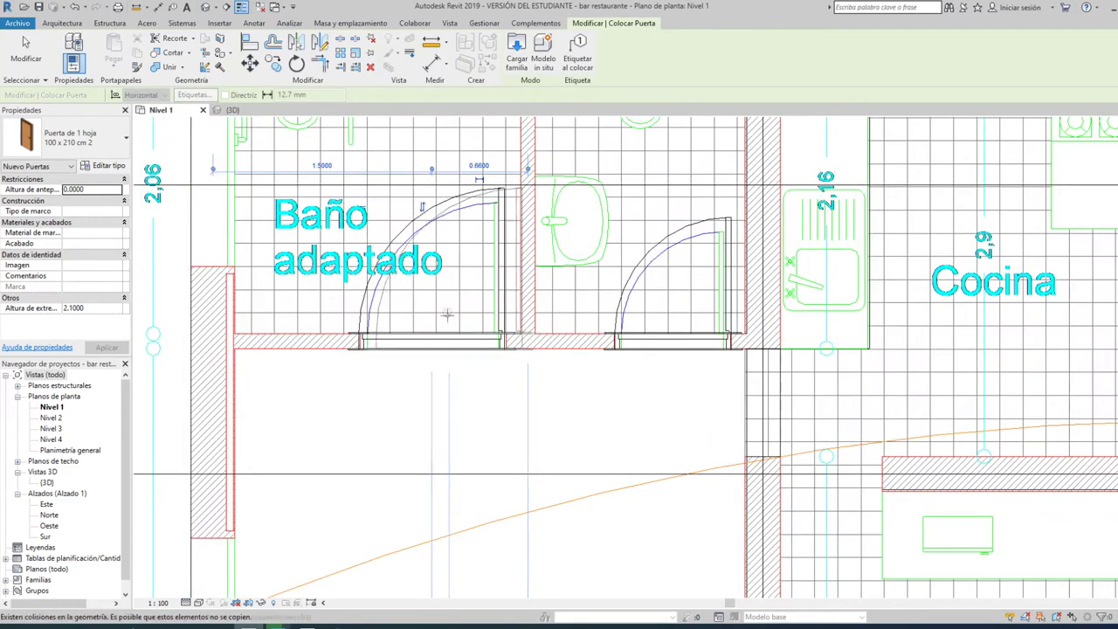
{"action": "scroll", "coordinate": [444, 312], "scroll_direction": "down", "scroll_amount": 2}
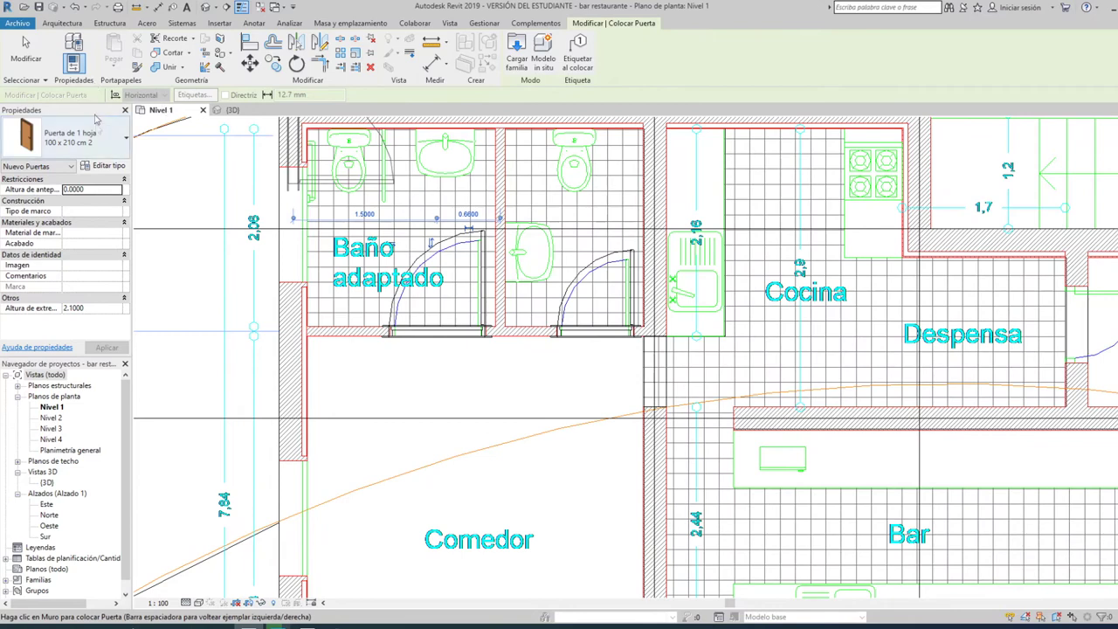
{"action": "left_click", "coordinate": [92, 144]}
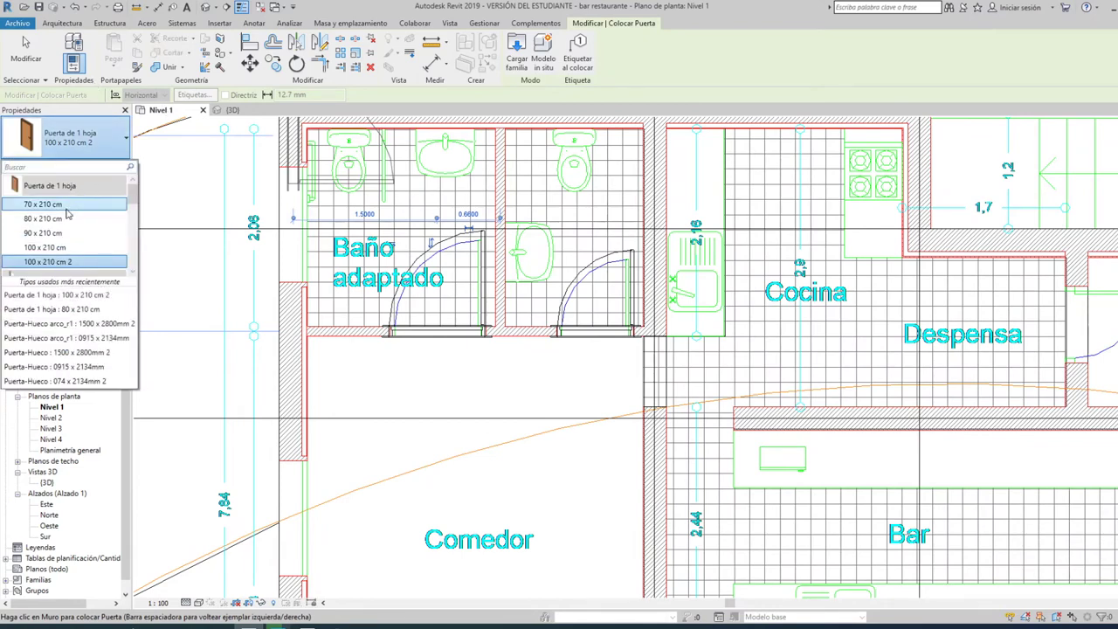
Step: Place a 70 x 210 cm single-leaf door at the Despensa opening with its swing flipped
{"action": "left_click", "coordinate": [53, 204]}
{"action": "scroll", "coordinate": [446, 245], "scroll_direction": "down", "scroll_amount": 2}
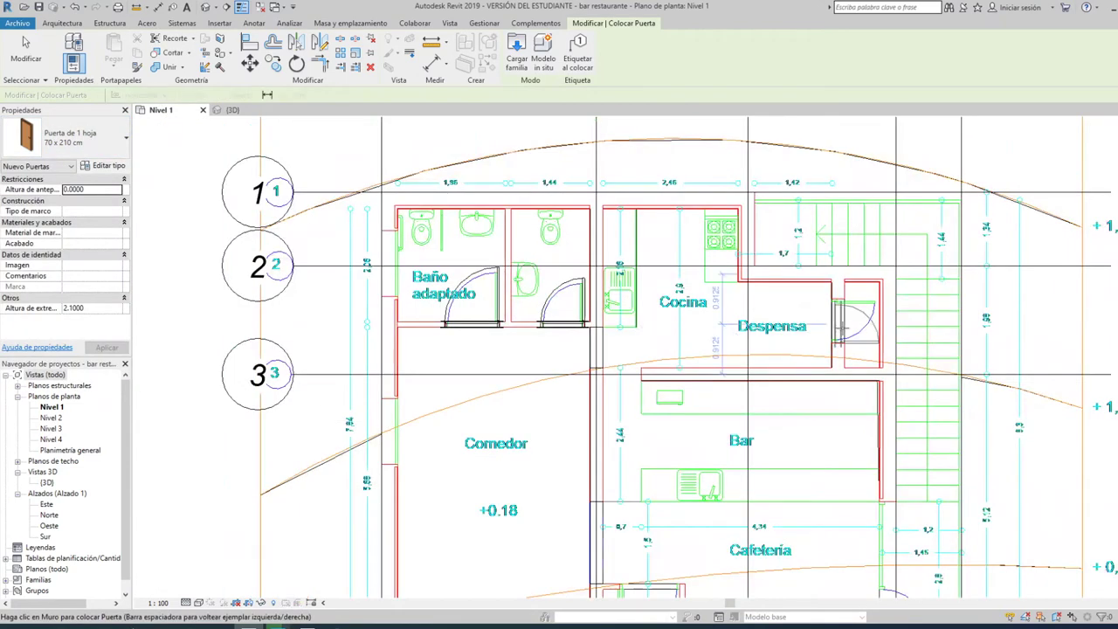
{"action": "scroll", "coordinate": [830, 297], "scroll_direction": "up", "scroll_amount": 3}
{"action": "scroll", "coordinate": [844, 326], "scroll_direction": "up", "scroll_amount": 2}
{"action": "middle_click_drag", "start_coordinate": [870, 300], "coordinate": [753, 350]}
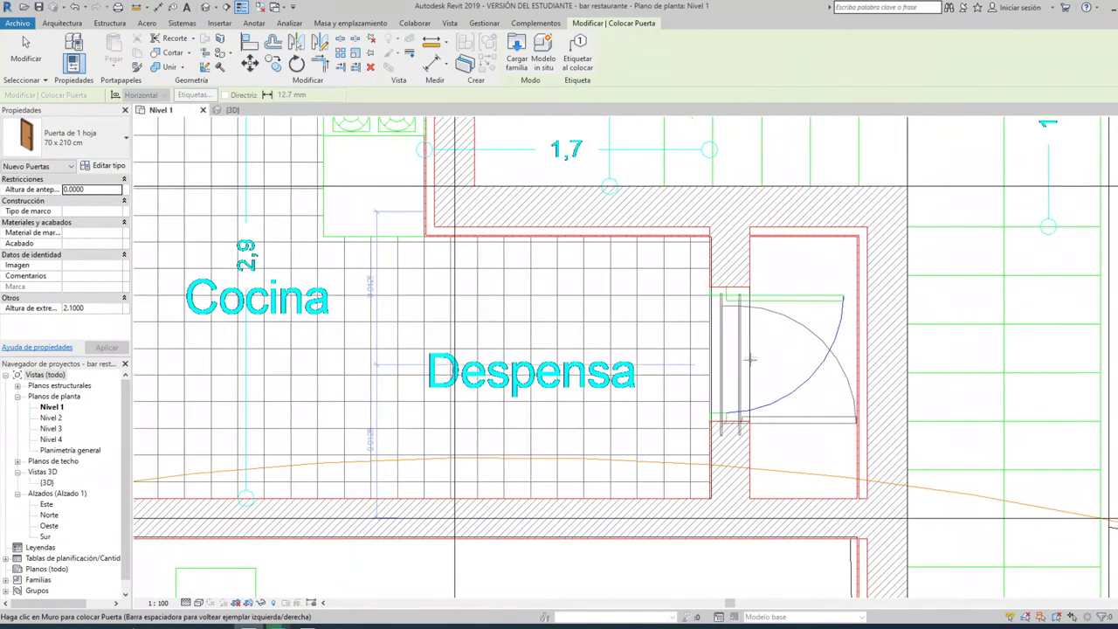
{"action": "key", "text": "space"}
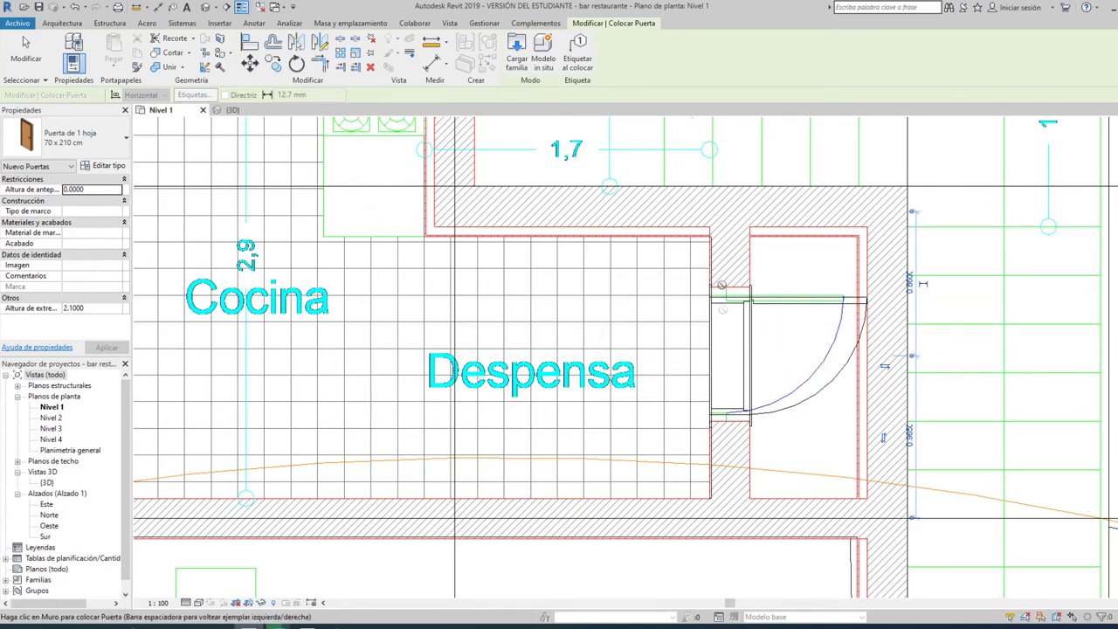
{"action": "scroll", "coordinate": [722, 284], "scroll_direction": "up", "scroll_amount": 3}
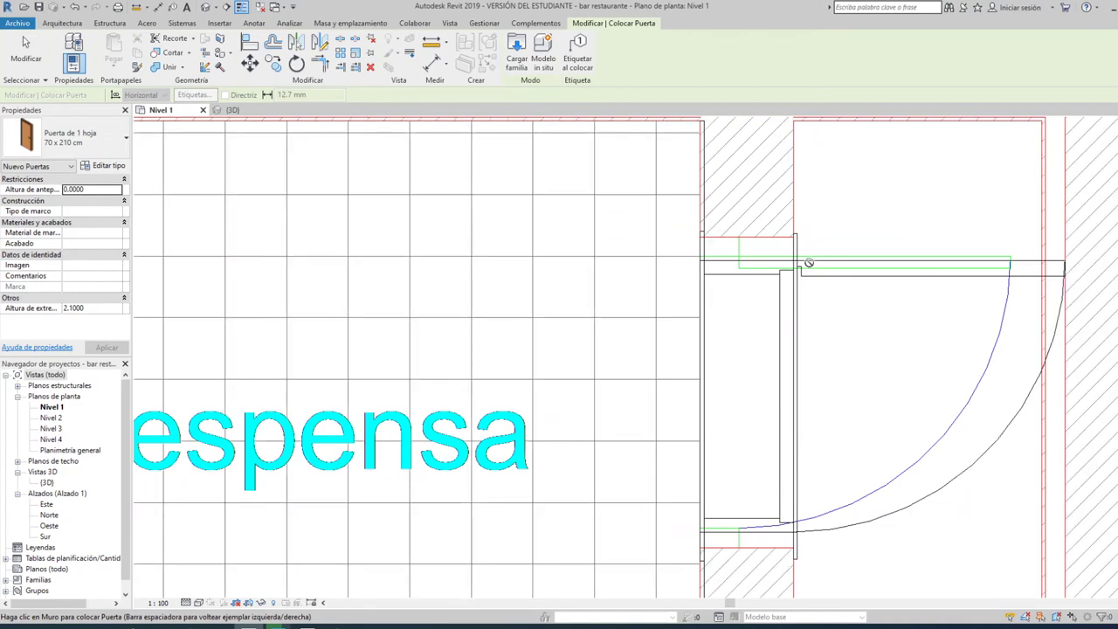
{"action": "scroll", "coordinate": [865, 289], "scroll_direction": "down", "scroll_amount": 3}
{"action": "scroll", "coordinate": [849, 312], "scroll_direction": "down", "scroll_amount": 1}
Step: End door placement and pan over to the Comedor and Cafetería area
{"action": "key", "text": "Escape"}
{"action": "scroll", "coordinate": [765, 306], "scroll_direction": "down", "scroll_amount": 2}
{"action": "scroll", "coordinate": [760, 314], "scroll_direction": "down", "scroll_amount": 1}
{"action": "middle_click_drag", "start_coordinate": [710, 451], "coordinate": [771, 352]}
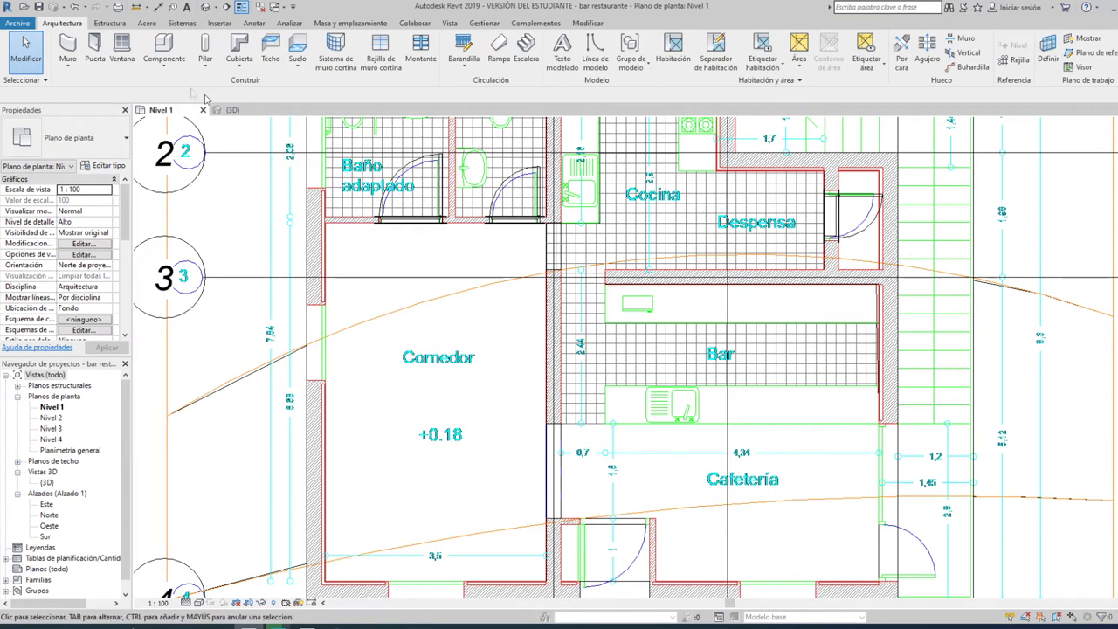
Step: Start the Ventana tool with the Ventana simple 120 x 120 cm type
{"action": "left_click", "coordinate": [123, 48]}
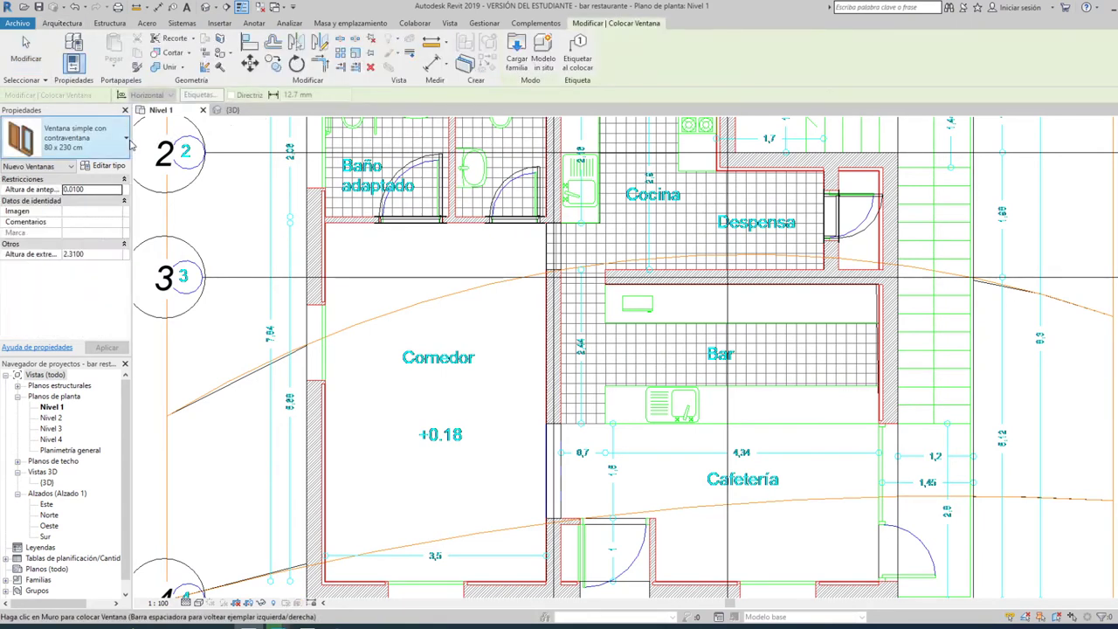
{"action": "left_click", "coordinate": [87, 138]}
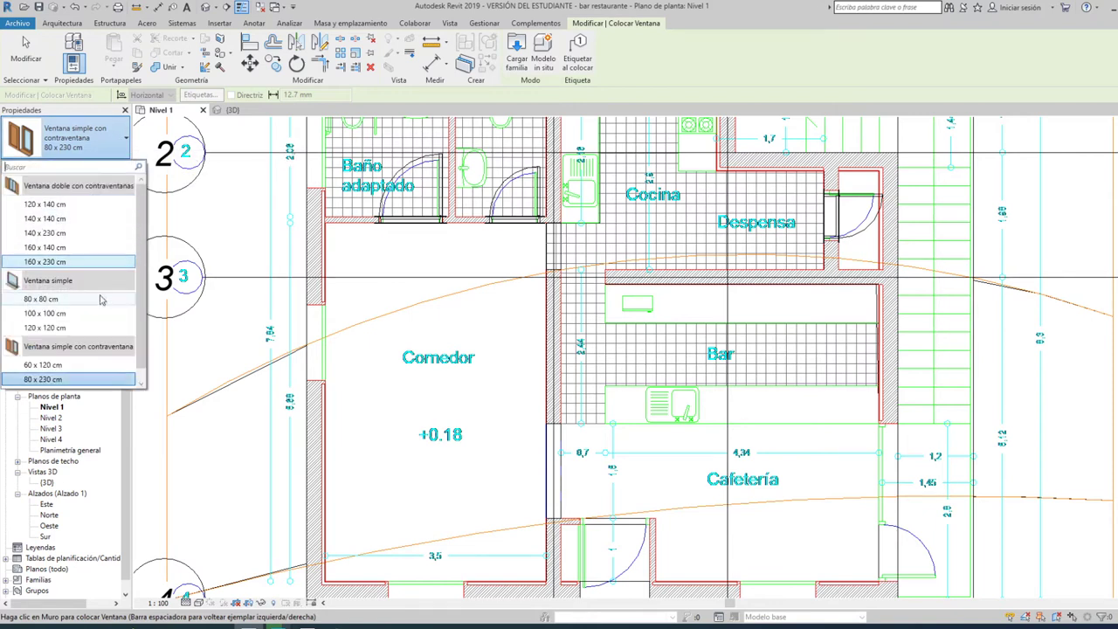
{"action": "scroll", "coordinate": [98, 308], "scroll_direction": "down", "scroll_amount": 1}
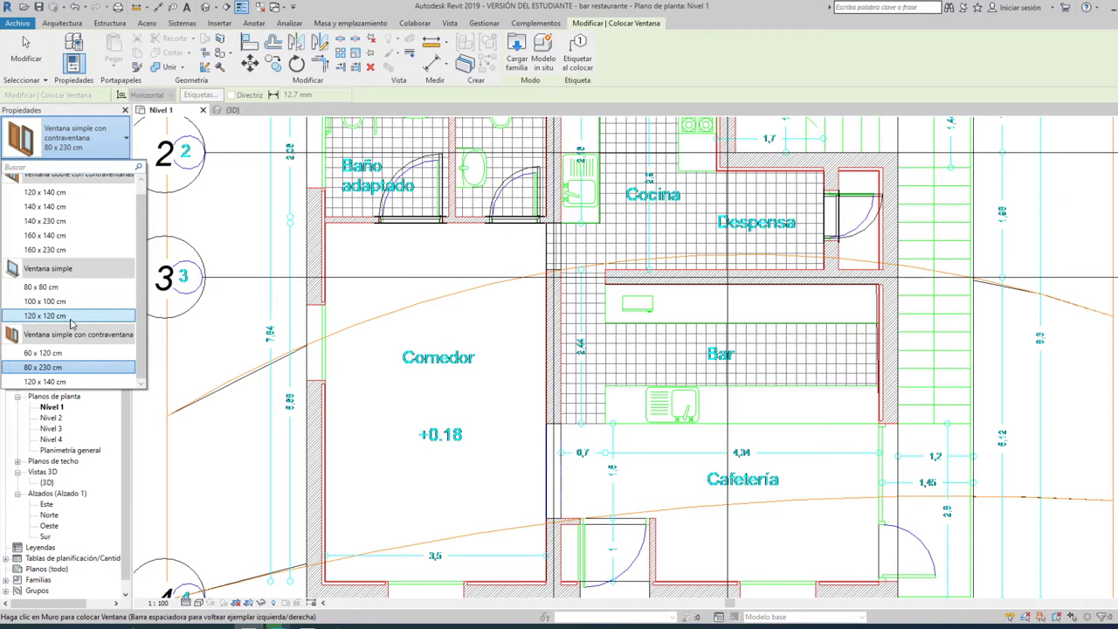
{"action": "left_click", "coordinate": [70, 321]}
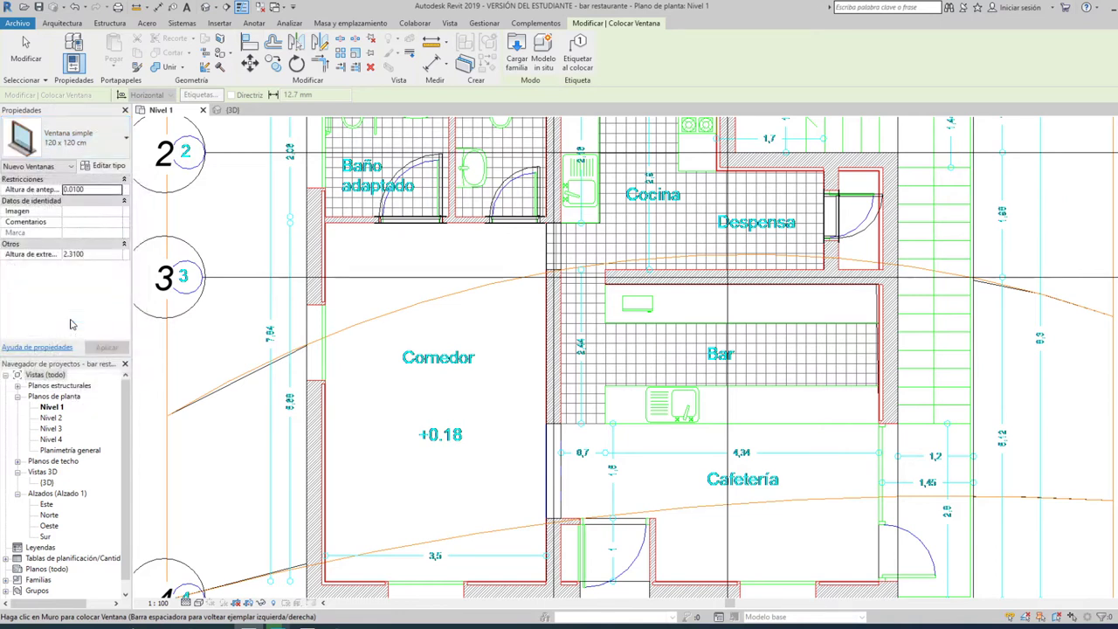
Step: Place a 120 x 120 cm window in the Comedor's outer wall
{"action": "scroll", "coordinate": [310, 339], "scroll_direction": "up", "scroll_amount": 3}
{"action": "scroll", "coordinate": [306, 341], "scroll_direction": "up", "scroll_amount": 3}
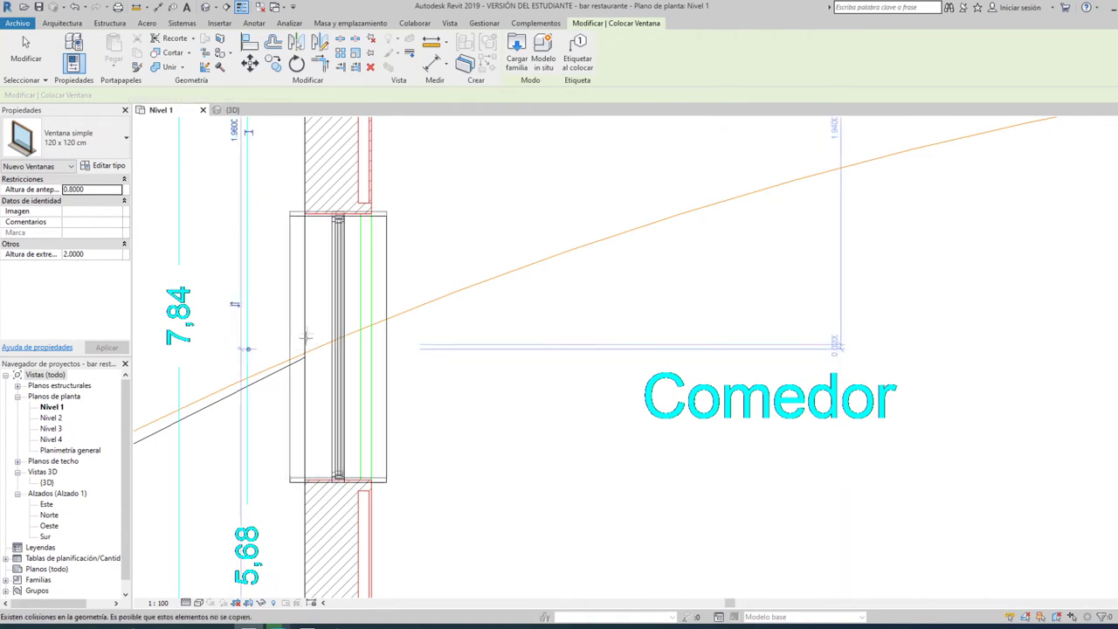
{"action": "scroll", "coordinate": [304, 348], "scroll_direction": "down", "scroll_amount": 2}
{"action": "scroll", "coordinate": [306, 345], "scroll_direction": "down", "scroll_amount": 3}
{"action": "scroll", "coordinate": [333, 367], "scroll_direction": "down", "scroll_amount": 1}
{"action": "scroll", "coordinate": [374, 392], "scroll_direction": "up", "scroll_amount": 2}
{"action": "scroll", "coordinate": [385, 394], "scroll_direction": "up", "scroll_amount": 2}
{"action": "scroll", "coordinate": [402, 398], "scroll_direction": "up", "scroll_amount": 2}
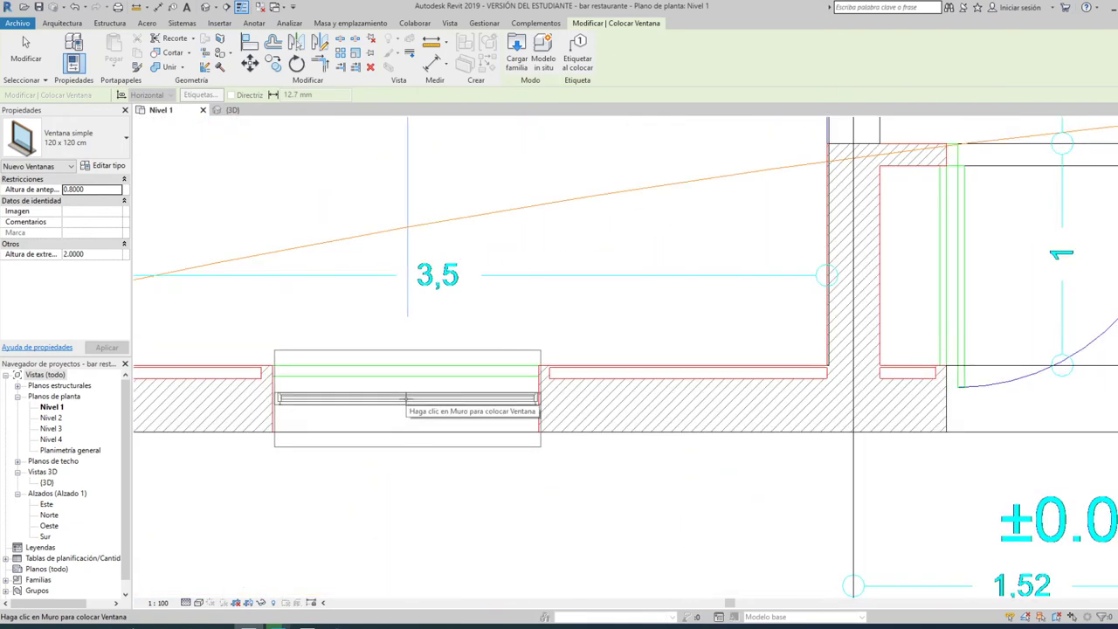
{"action": "left_click", "coordinate": [406, 398]}
{"action": "scroll", "coordinate": [366, 395], "scroll_direction": "down", "scroll_amount": 2}
{"action": "scroll", "coordinate": [365, 395], "scroll_direction": "down", "scroll_amount": 2}
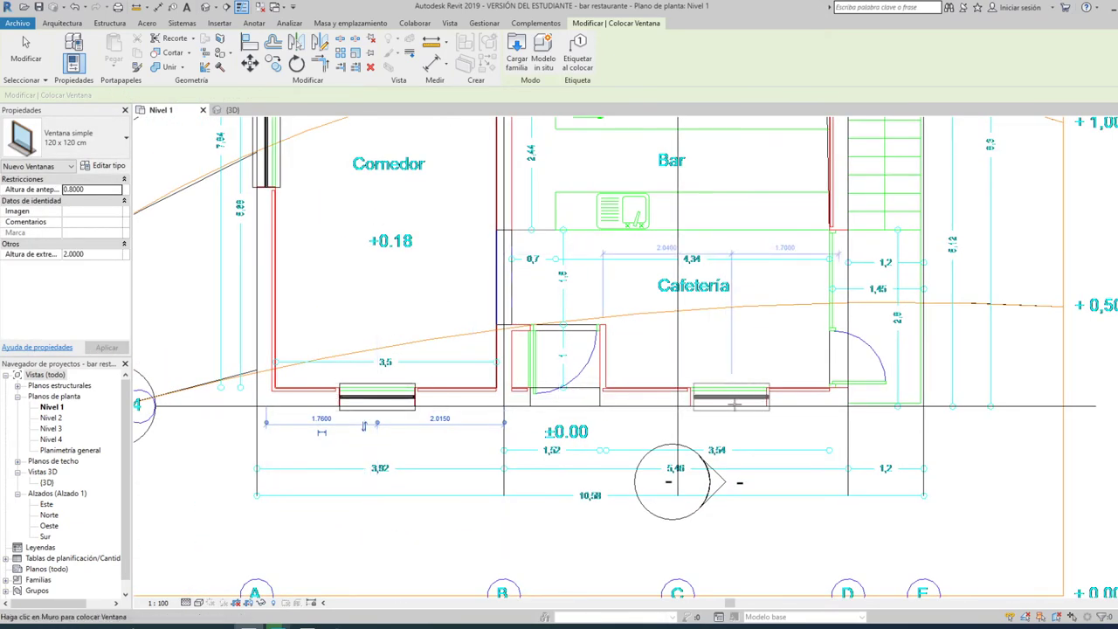
{"action": "scroll", "coordinate": [734, 403], "scroll_direction": "up", "scroll_amount": 4}
{"action": "scroll", "coordinate": [709, 401], "scroll_direction": "up", "scroll_amount": 1}
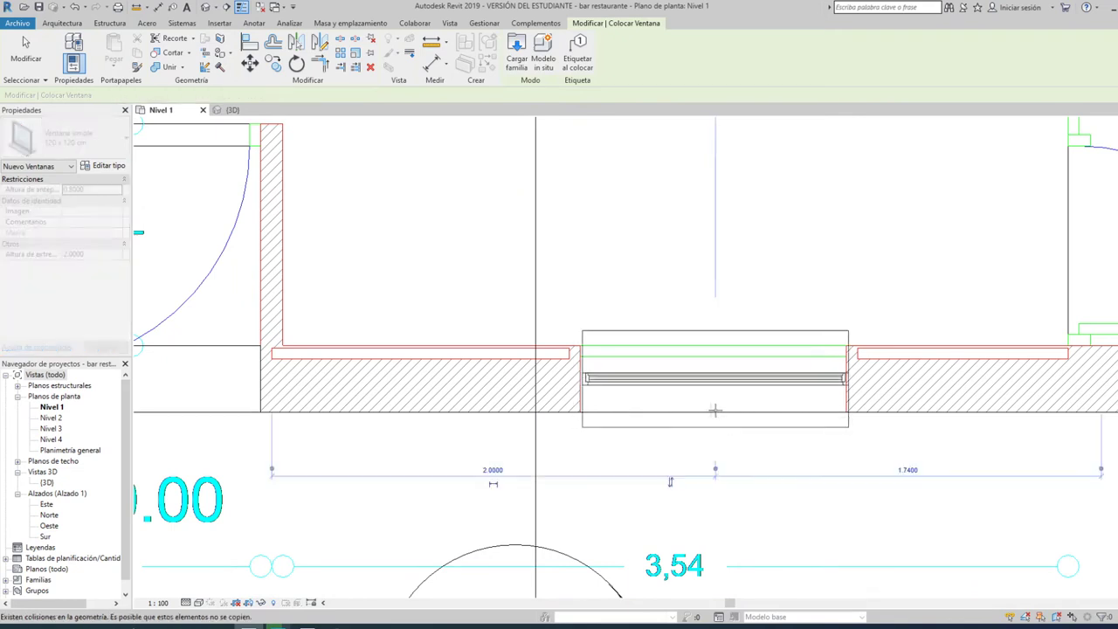
{"action": "scroll", "coordinate": [707, 409], "scroll_direction": "down", "scroll_amount": 2}
{"action": "scroll", "coordinate": [757, 252], "scroll_direction": "down", "scroll_amount": 3}
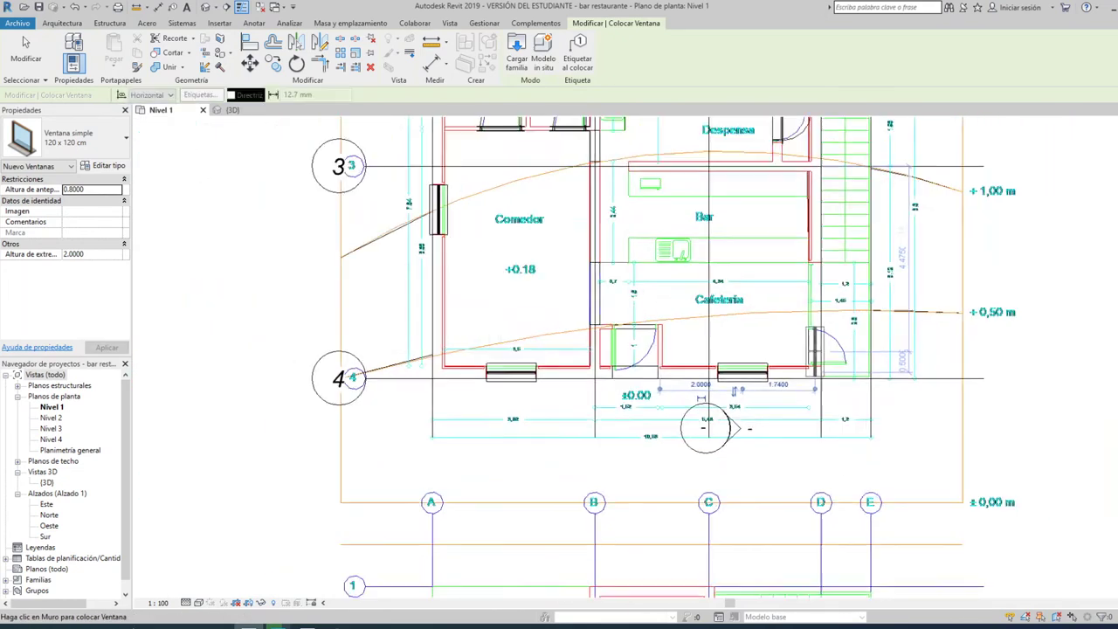
{"action": "scroll", "coordinate": [757, 252], "scroll_direction": "down", "scroll_amount": 2}
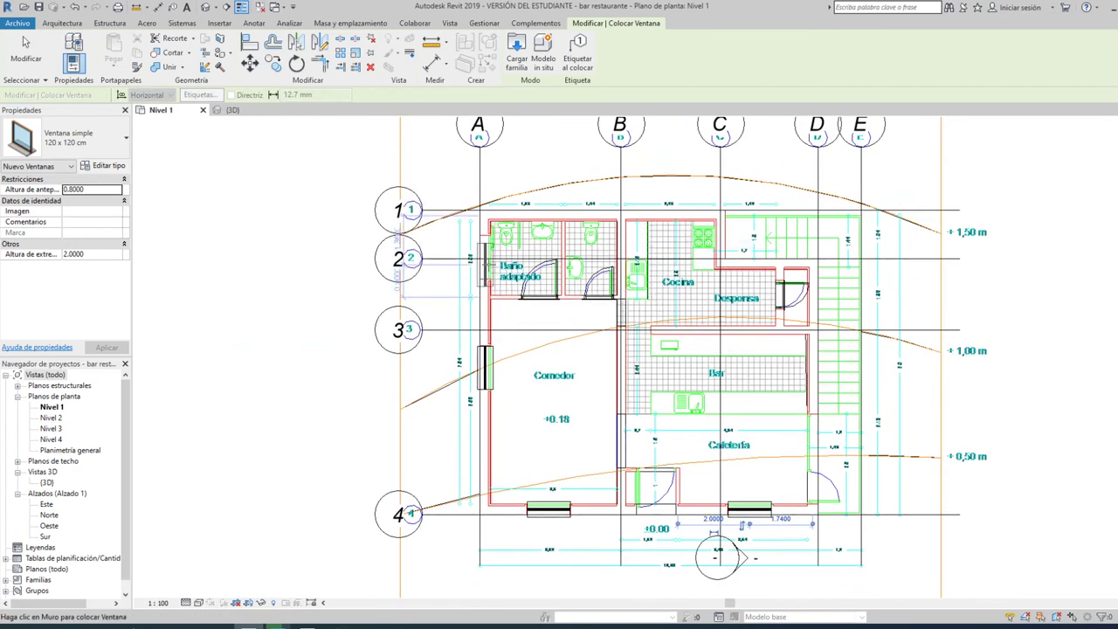
{"action": "scroll", "coordinate": [489, 264], "scroll_direction": "up", "scroll_amount": 5}
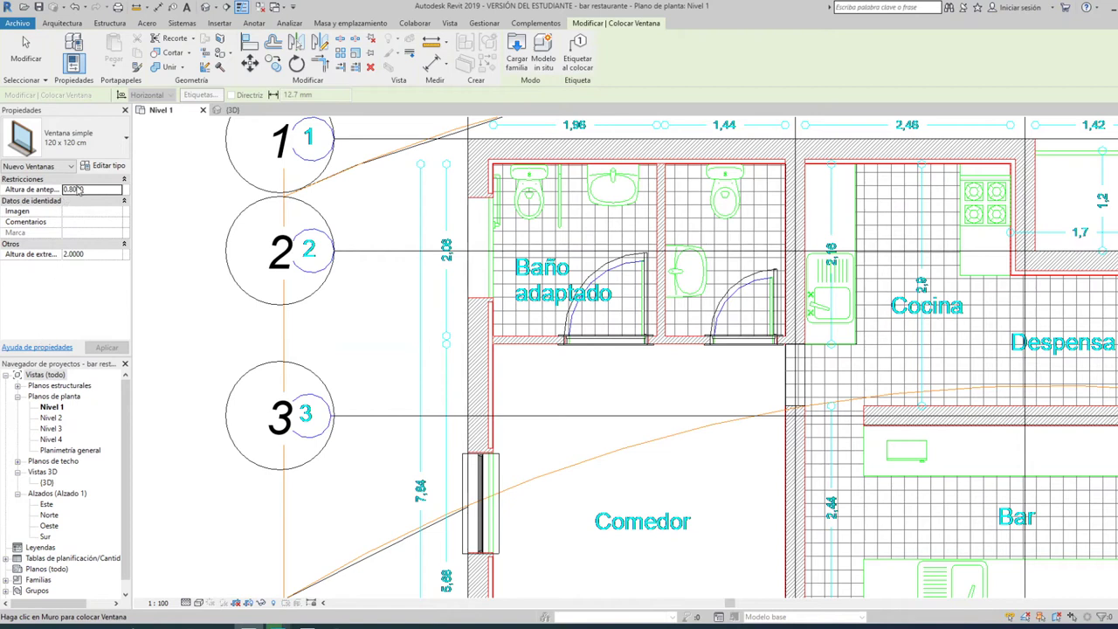
Step: Duplicate the window type as '40 x 120 cm 2' with height 0.4 and sill height 1.2
{"action": "left_click", "coordinate": [103, 166]}
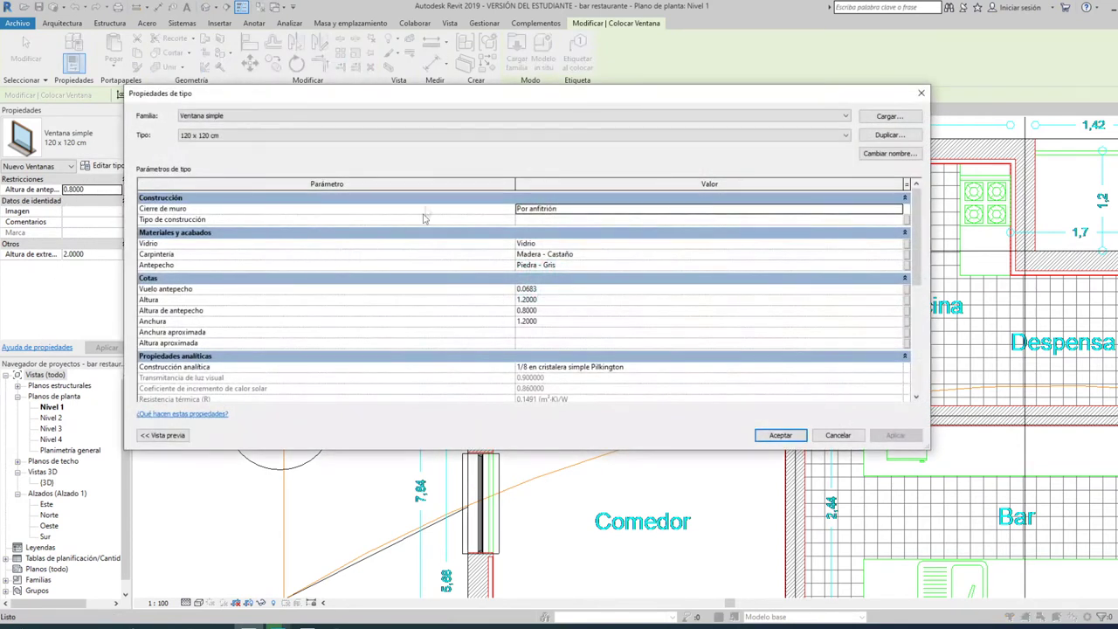
{"action": "left_click", "coordinate": [890, 134]}
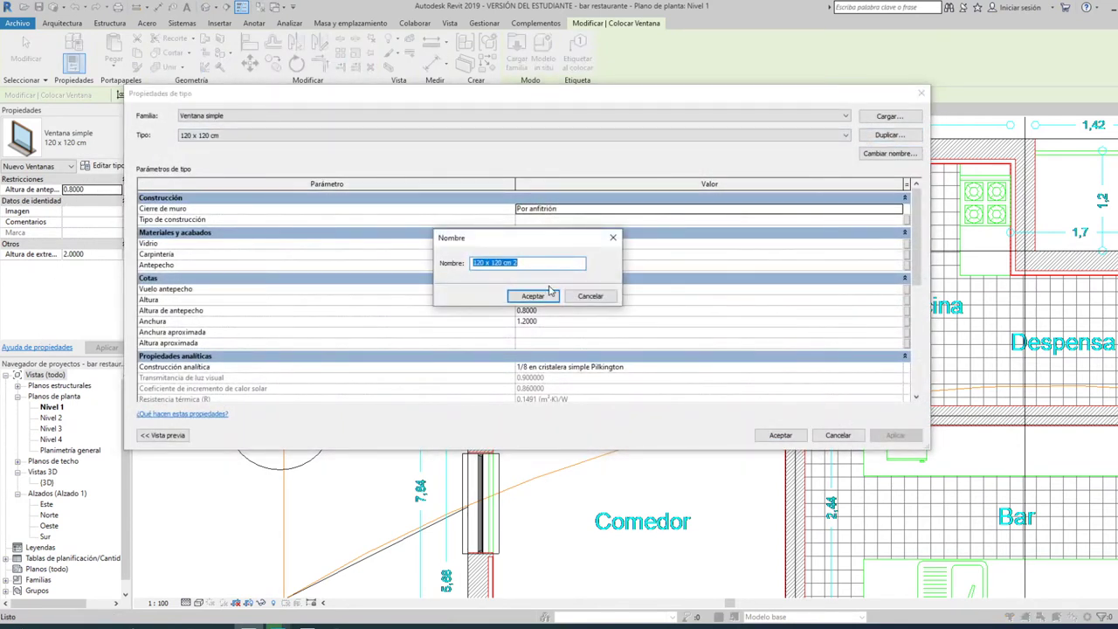
{"action": "left_click_drag", "start_coordinate": [492, 238], "coordinate": [638, 281]}
{"action": "type", "text": "4"}
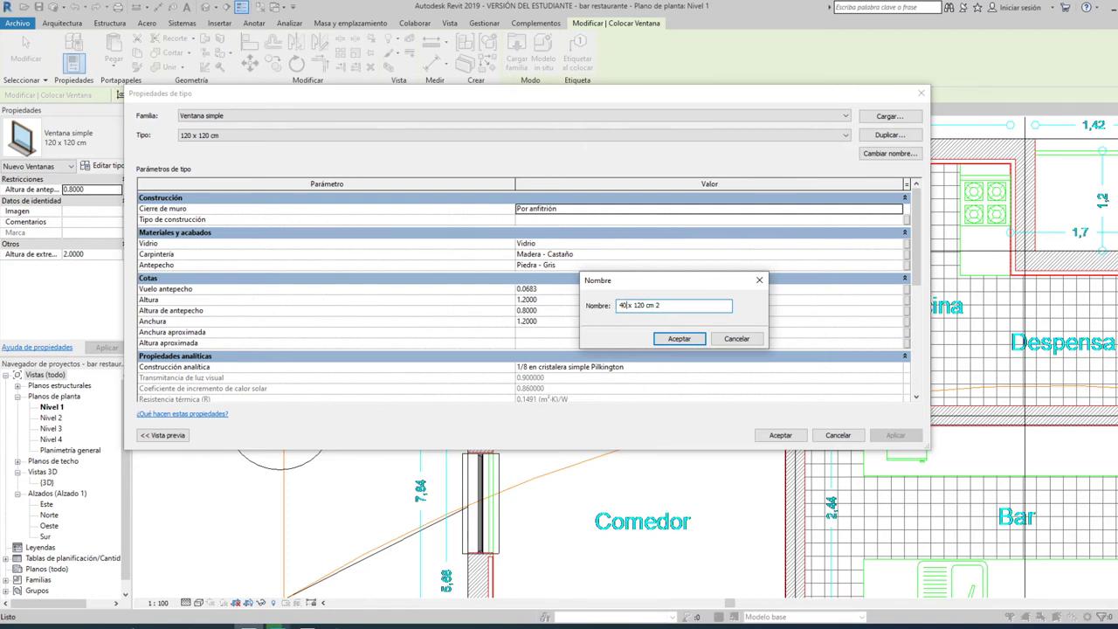
{"action": "left_click", "coordinate": [679, 339]}
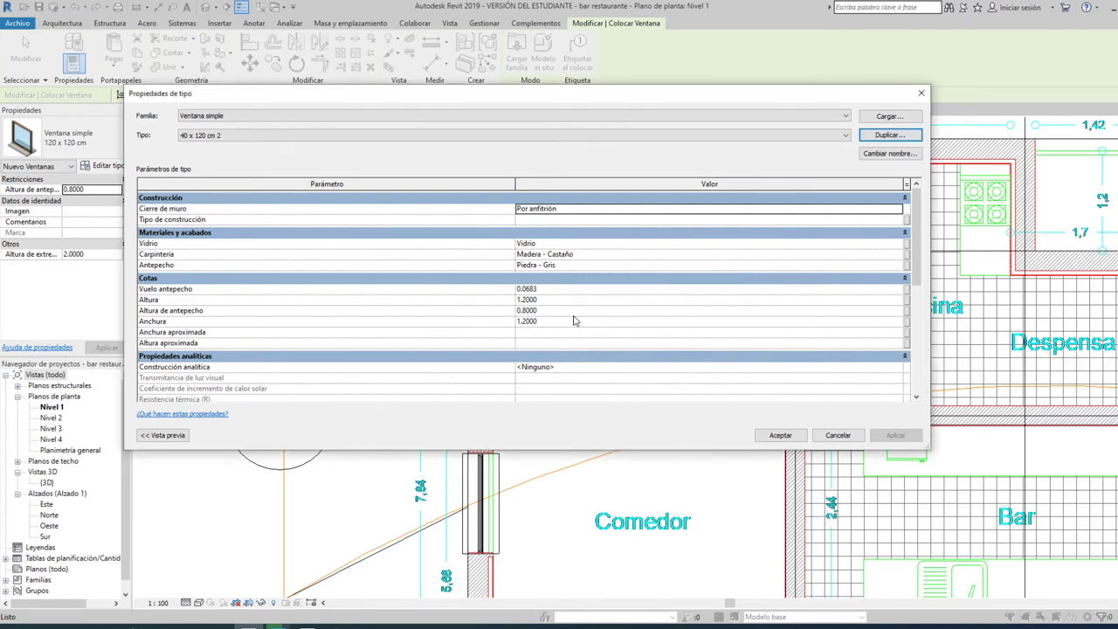
{"action": "left_click", "coordinate": [554, 300]}
{"action": "type", "text": "0.4"}
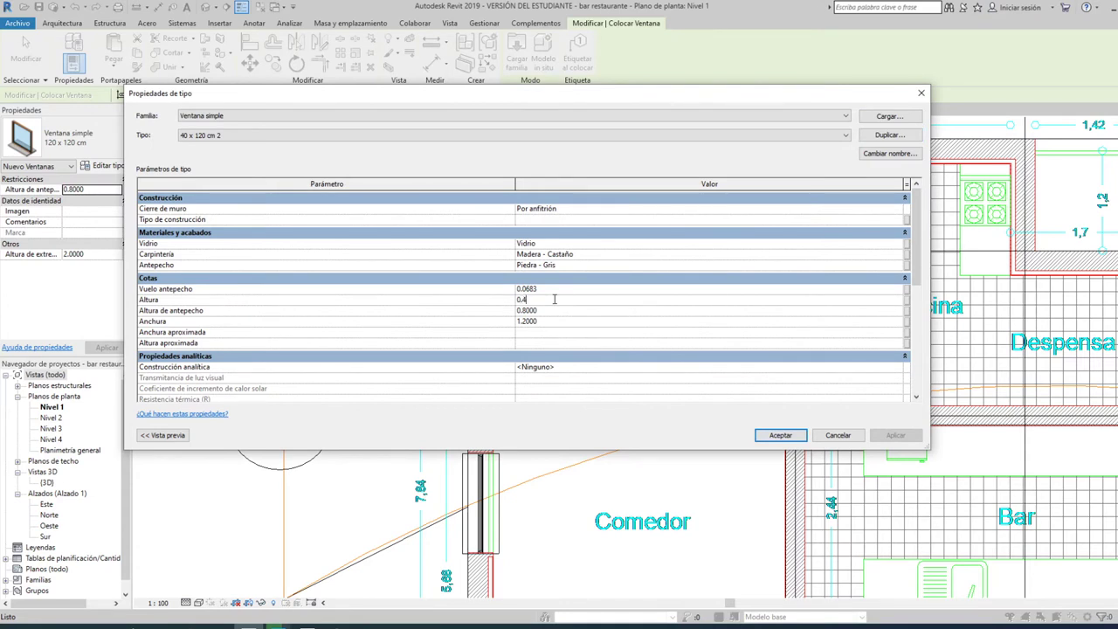
{"action": "left_click", "coordinate": [550, 311]}
Step: Apply the new type and place the 40 x 120 cm 2 window in the Baño adaptado wall
{"action": "left_click", "coordinate": [777, 434]}
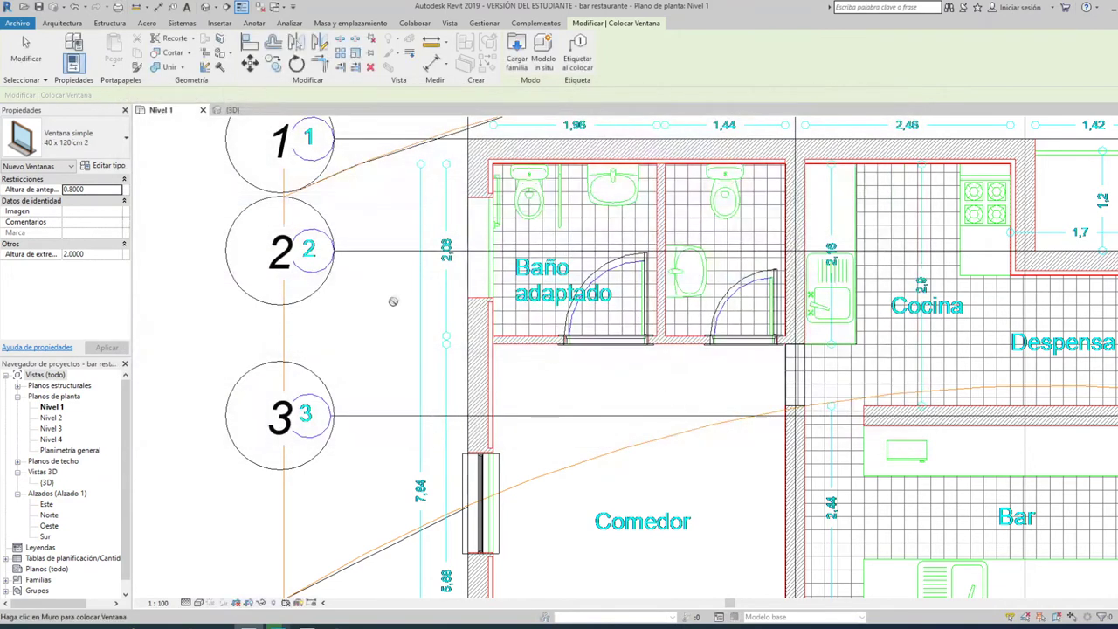
{"action": "scroll", "coordinate": [483, 251], "scroll_direction": "up", "scroll_amount": 2}
{"action": "scroll", "coordinate": [483, 251], "scroll_direction": "up", "scroll_amount": 2}
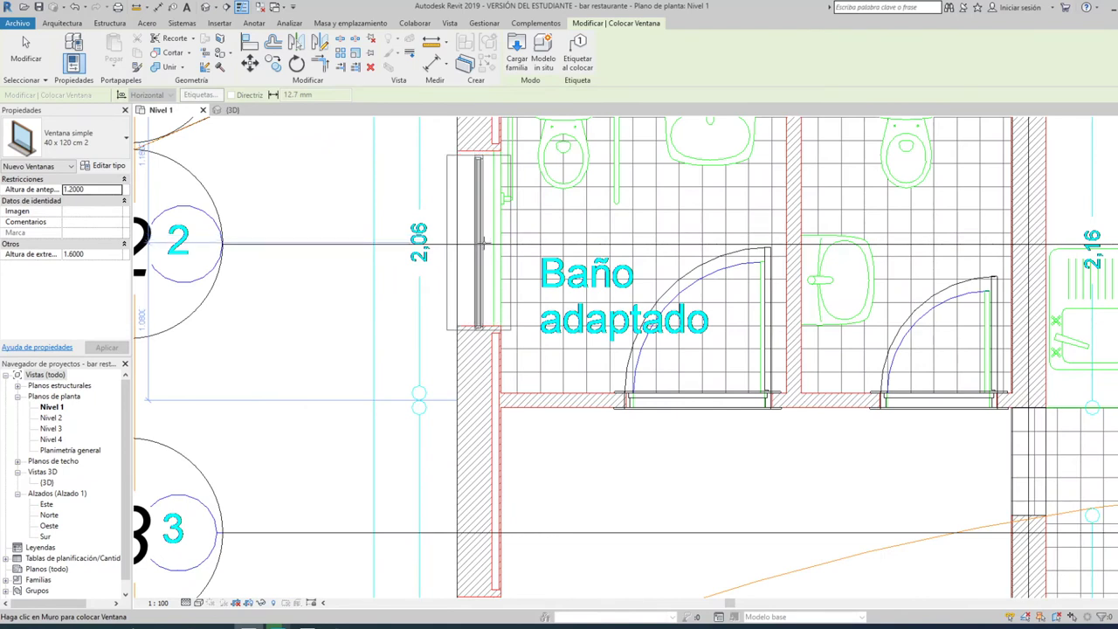
{"action": "left_click", "coordinate": [483, 247]}
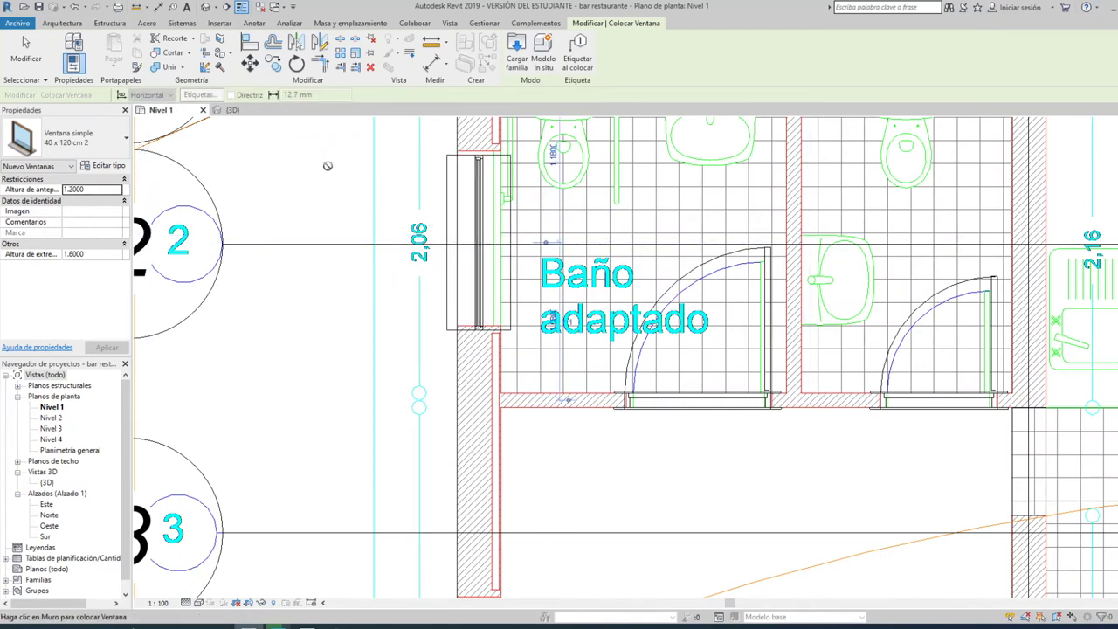
{"action": "key", "text": "Escape"}
{"action": "key", "text": "Escape"}
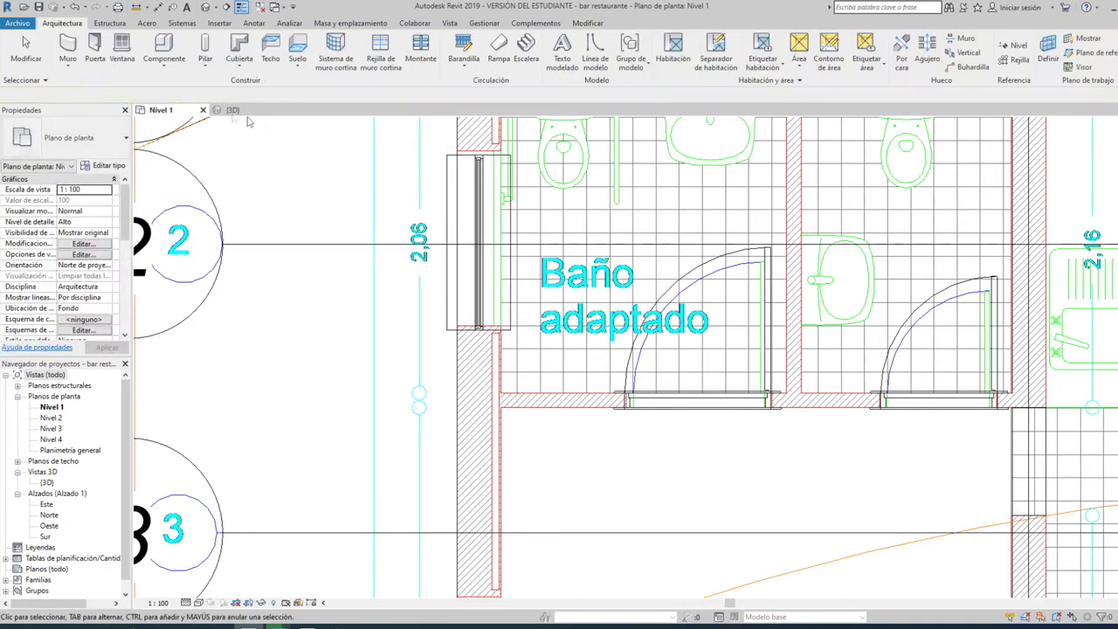
Step: Tile the Nivel 1 plan and {3D} views side by side (WT) and orbit the 3D model
{"action": "key", "text": "w"}
{"action": "key", "text": "t"}
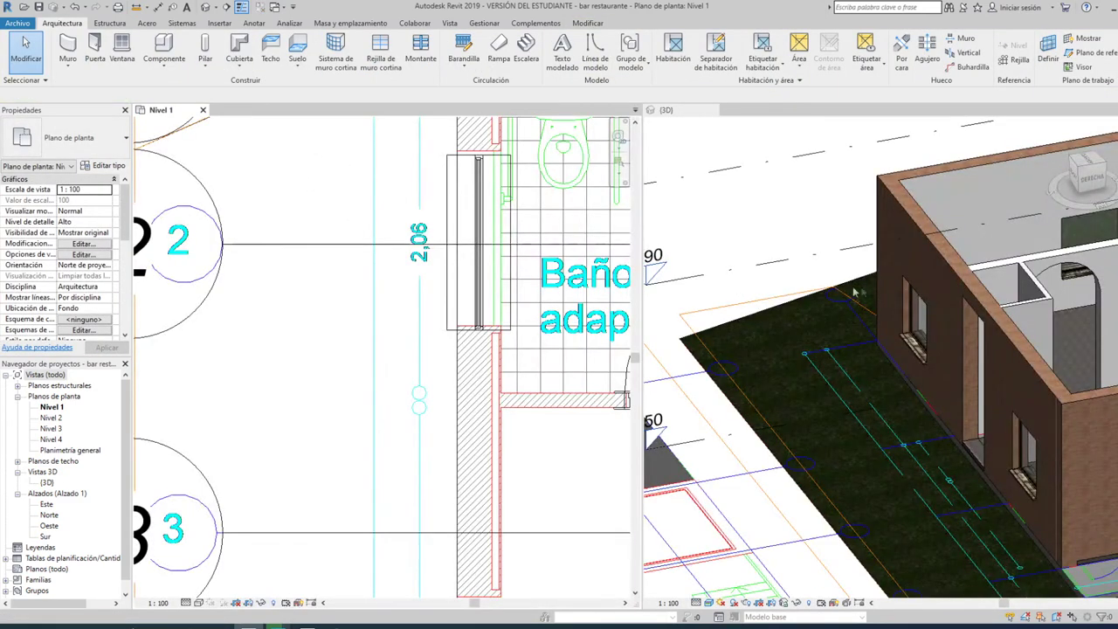
{"action": "scroll", "coordinate": [854, 291], "scroll_direction": "down", "scroll_amount": 2}
{"action": "scroll", "coordinate": [865, 297], "scroll_direction": "down", "scroll_amount": 2}
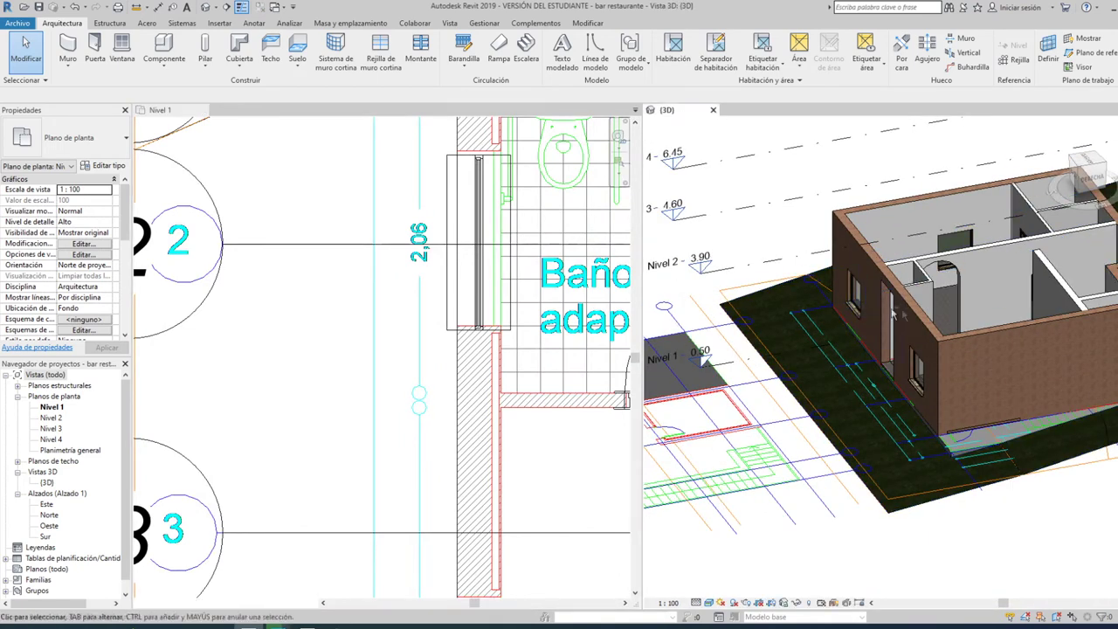
{"action": "mouse_move", "coordinate": [898, 314]}
{"action": "middle_mouse_down", "text": "shift"}
{"action": "mouse_move", "coordinate": [907, 284]}
{"action": "mouse_move", "coordinate": [769, 393]}
{"action": "middle_mouse_up", "text": "shift"}
{"action": "scroll", "coordinate": [743, 419], "scroll_direction": "down", "scroll_amount": 2}
{"action": "scroll", "coordinate": [690, 437], "scroll_direction": "up", "scroll_amount": 3}
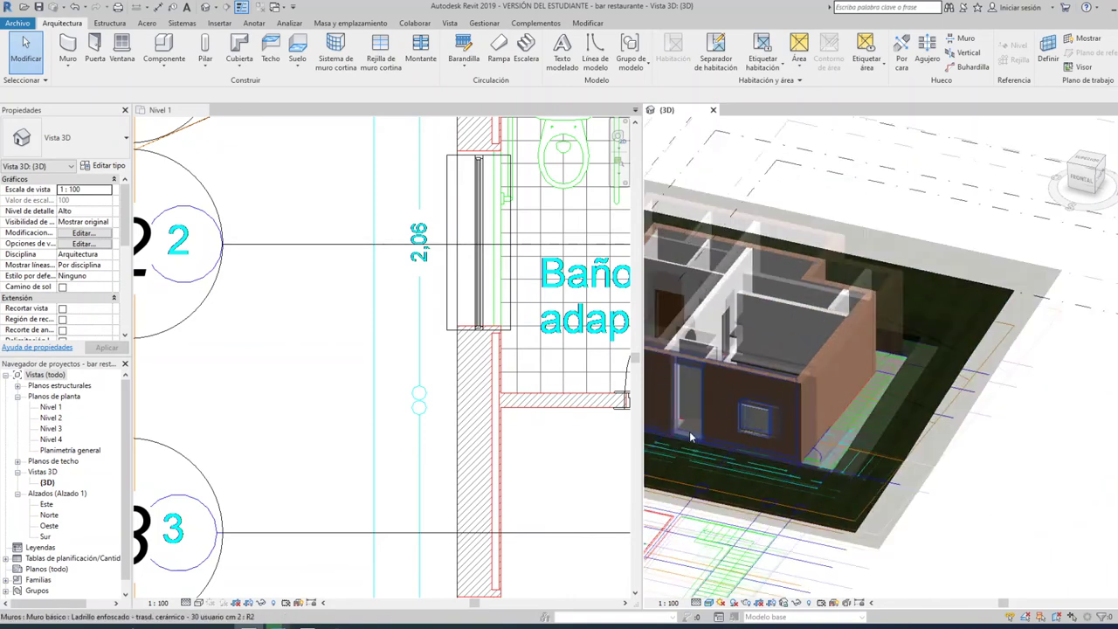
{"action": "scroll", "coordinate": [812, 407], "scroll_direction": "down", "scroll_amount": 2}
{"action": "scroll", "coordinate": [810, 400], "scroll_direction": "up", "scroll_amount": 3}
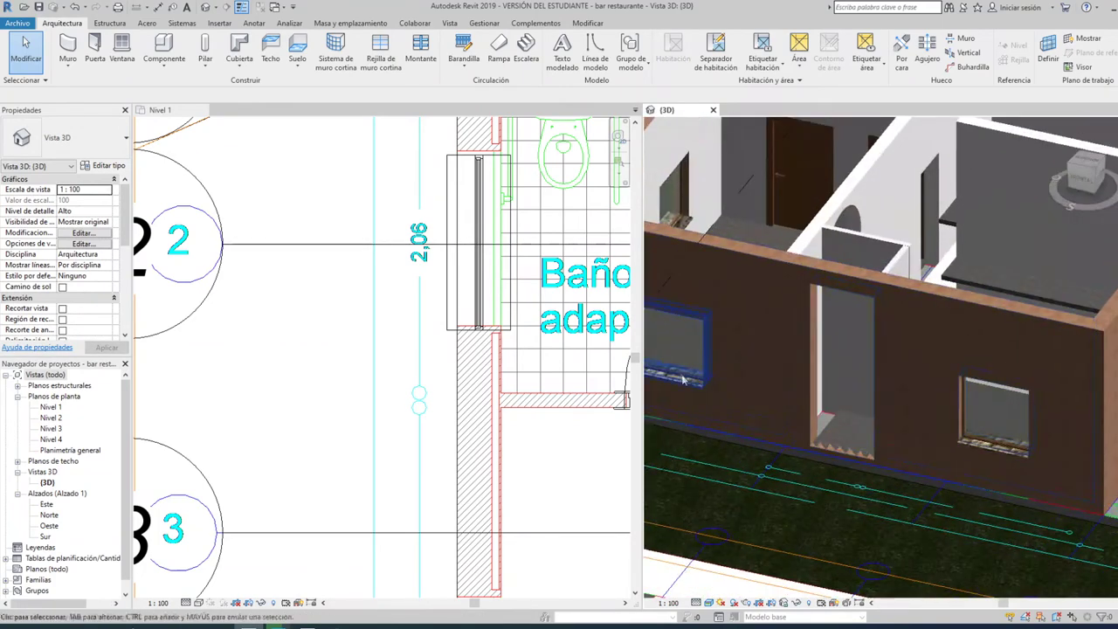
{"action": "scroll", "coordinate": [856, 387], "scroll_direction": "down", "scroll_amount": 1}
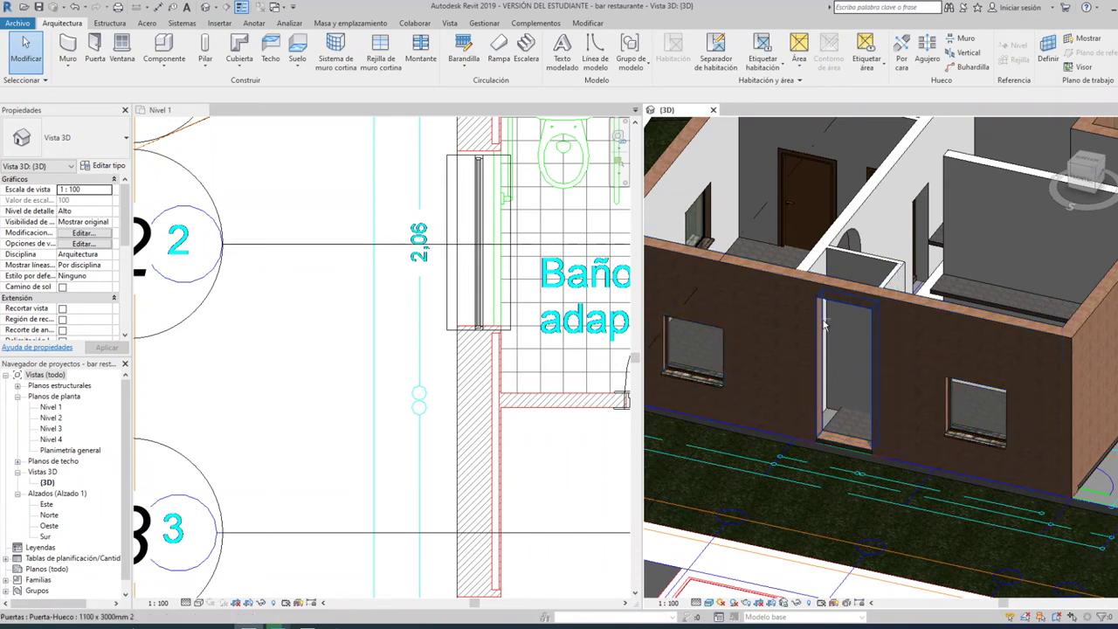
{"action": "scroll", "coordinate": [831, 323], "scroll_direction": "down", "scroll_amount": 5}
{"action": "scroll", "coordinate": [819, 504], "scroll_direction": "up", "scroll_amount": 3}
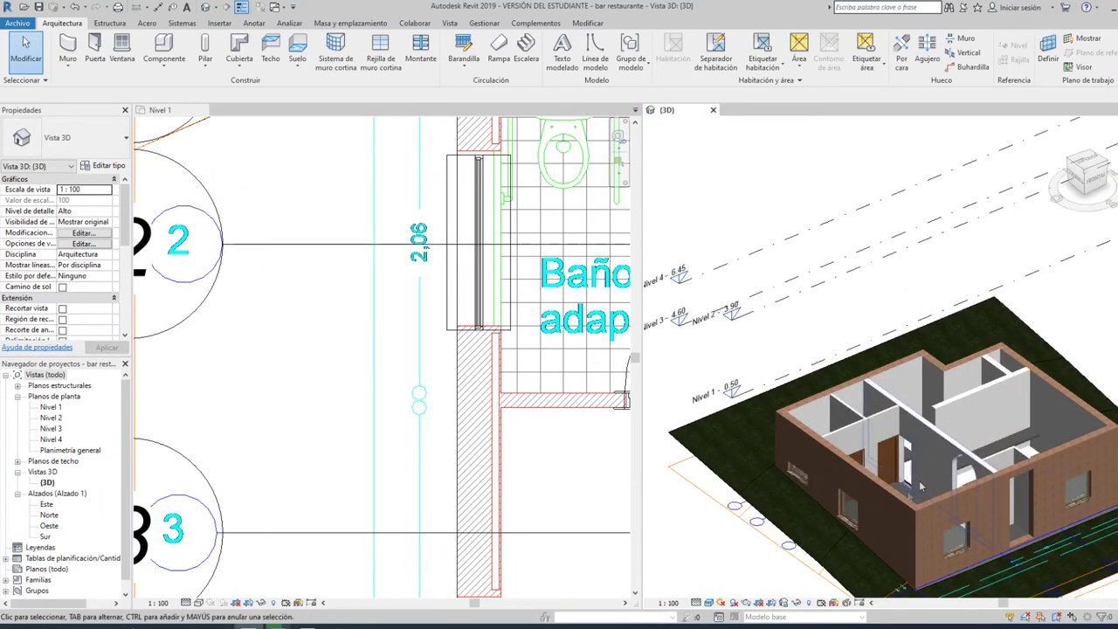
{"action": "scroll", "coordinate": [818, 504], "scroll_direction": "up", "scroll_amount": 1}
{"action": "scroll", "coordinate": [818, 504], "scroll_direction": "up", "scroll_amount": 2}
{"action": "scroll", "coordinate": [819, 504], "scroll_direction": "up", "scroll_amount": 2}
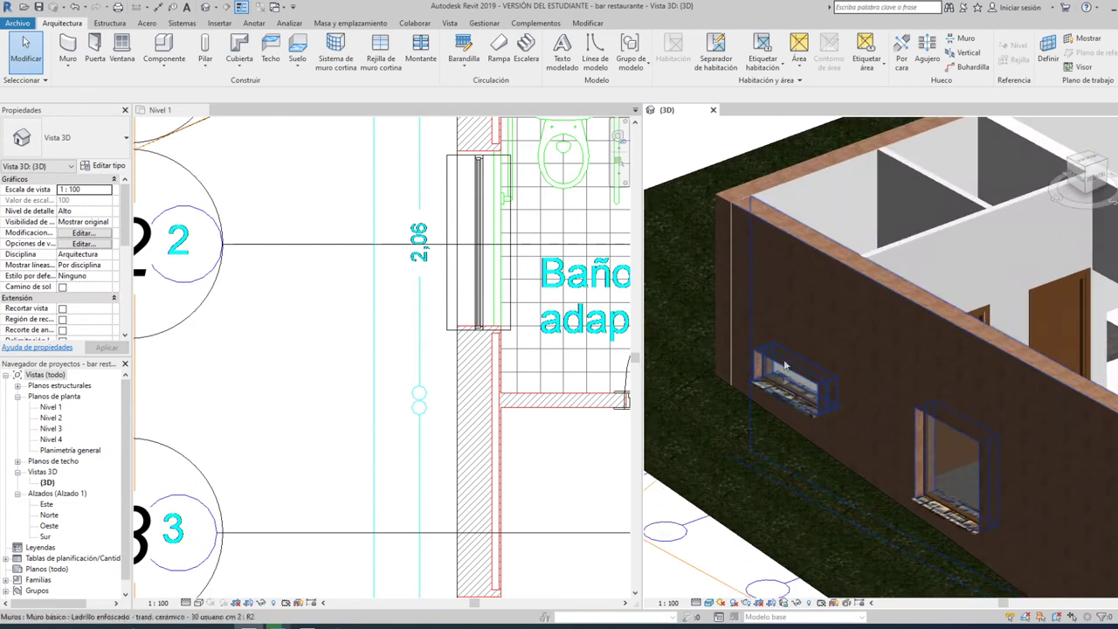
{"action": "left_click", "coordinate": [478, 258]}
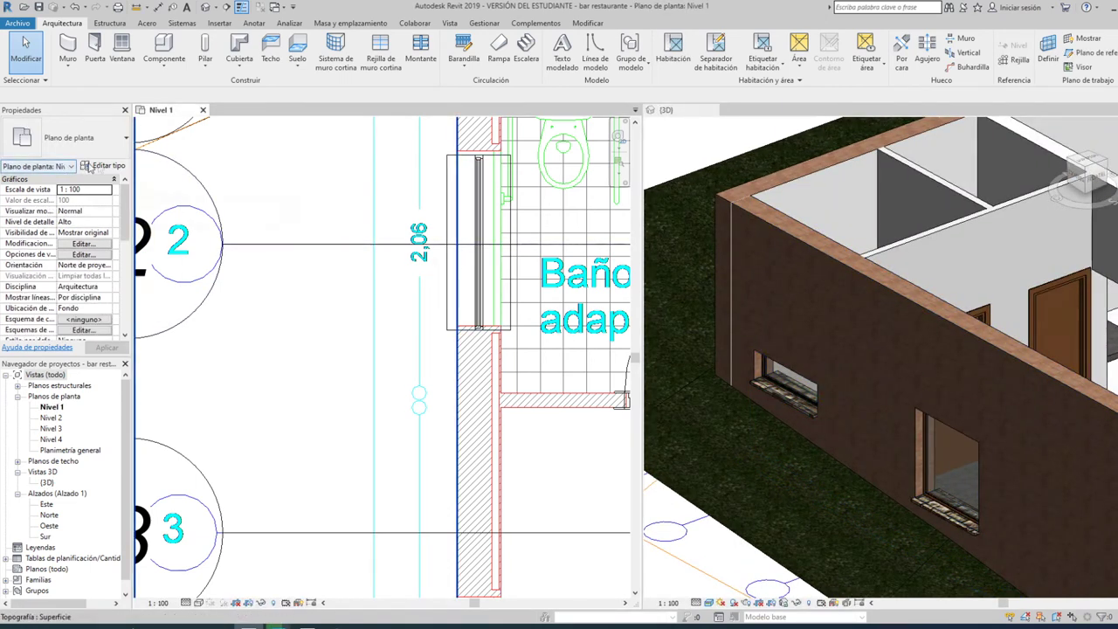
Step: Set the bathroom window type's Altura de antepecho to 1.8 and apply it
{"action": "left_click", "coordinate": [793, 384]}
{"action": "left_click", "coordinate": [786, 391]}
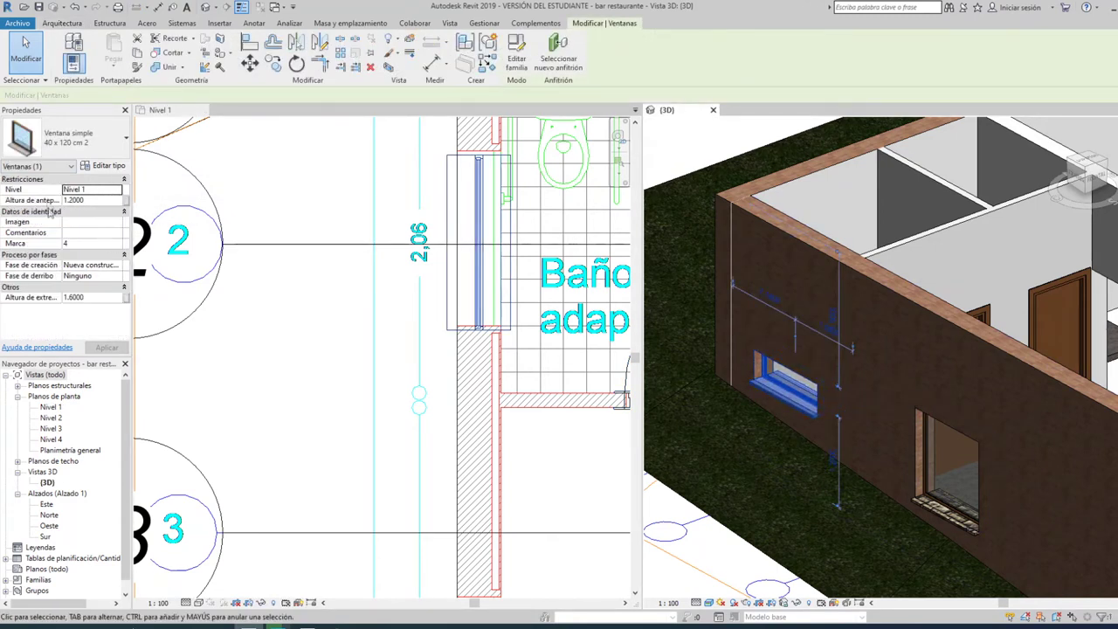
{"action": "left_click", "coordinate": [104, 166]}
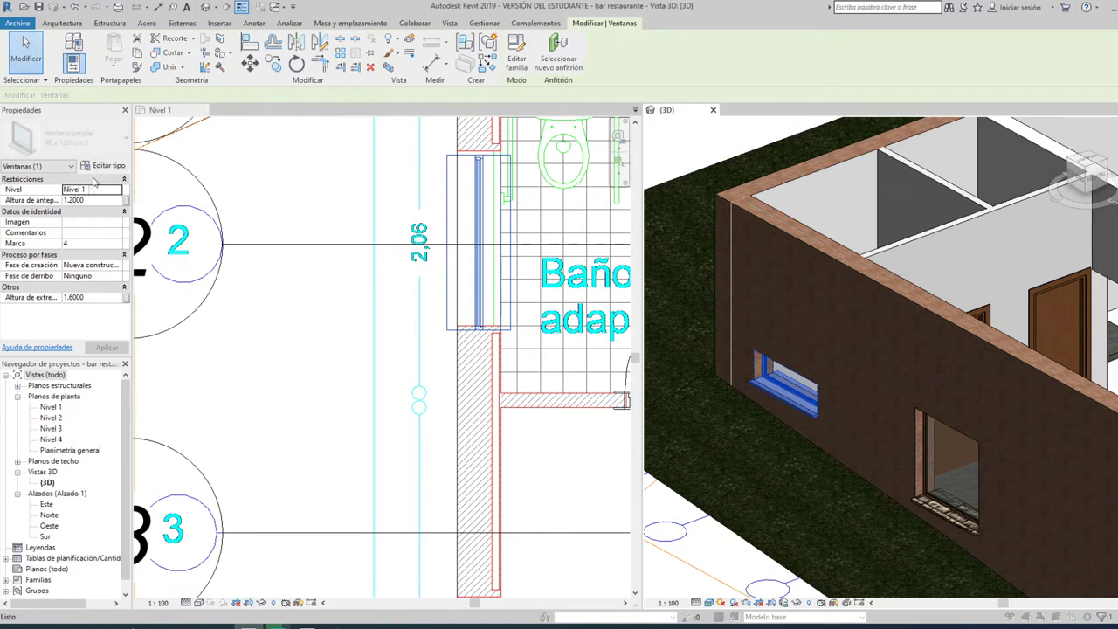
{"action": "left_click", "coordinate": [540, 312]}
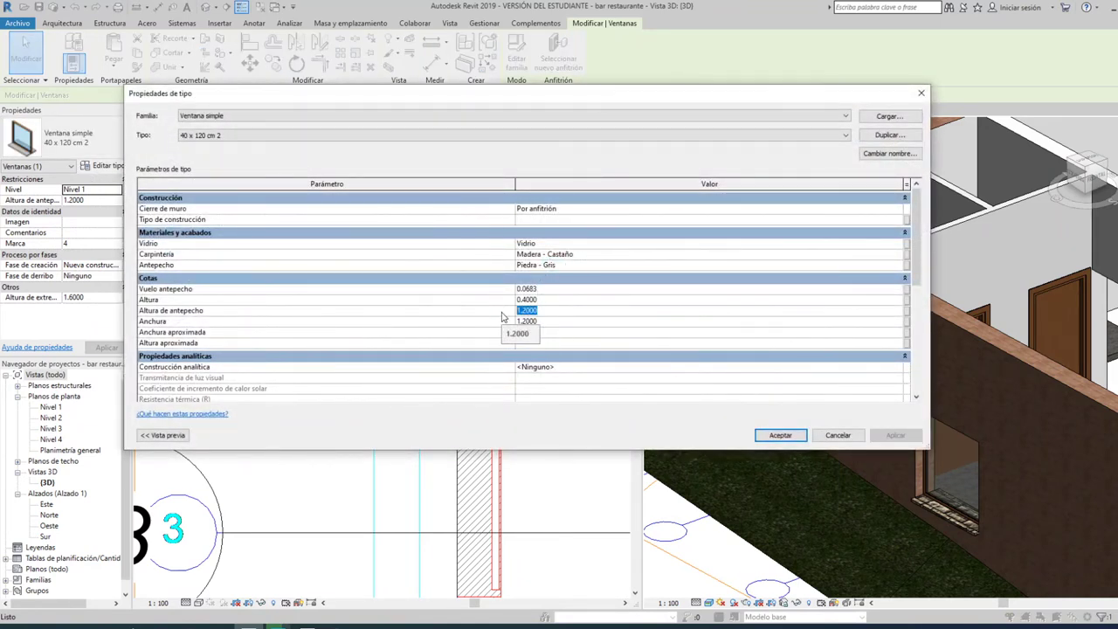
{"action": "type", "text": "1.8"}
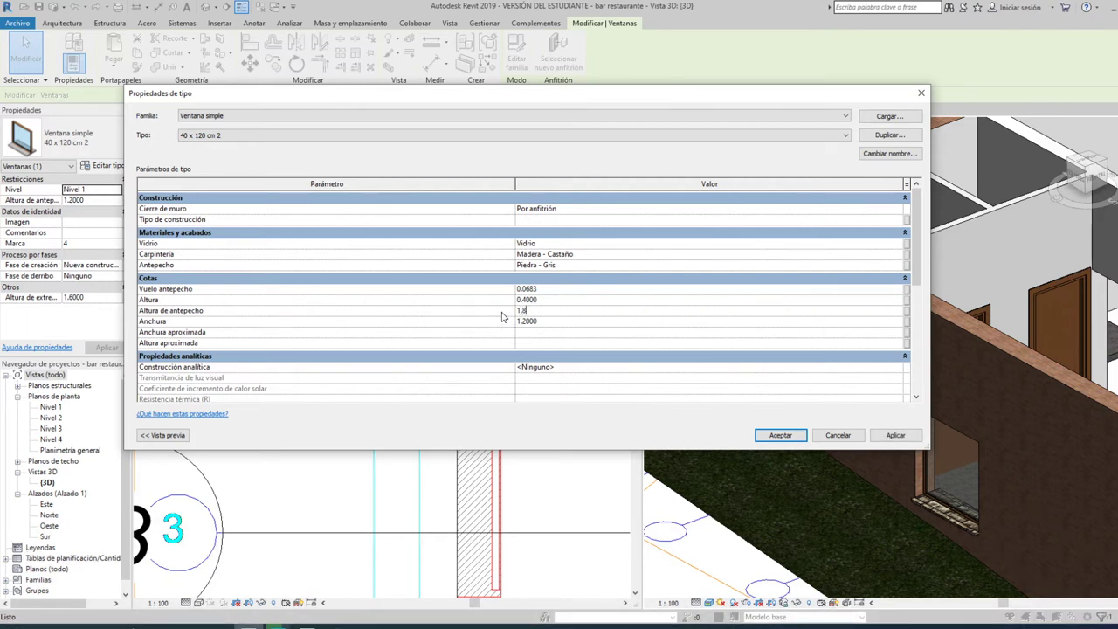
{"action": "left_click", "coordinate": [896, 436]}
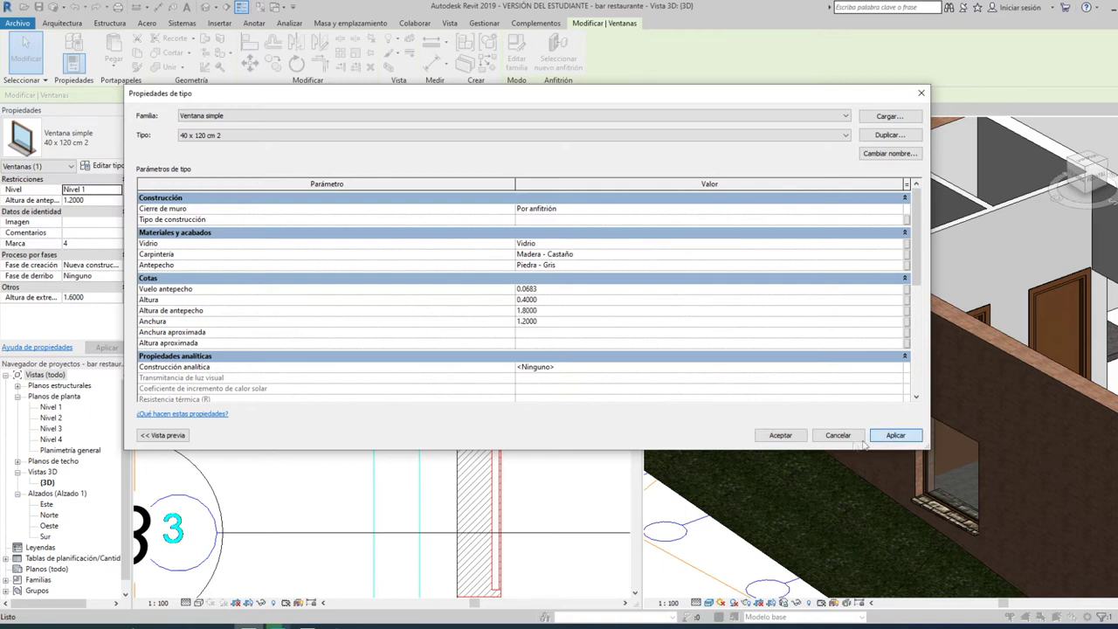
{"action": "left_click_drag", "start_coordinate": [934, 359], "coordinate": [708, 367]}
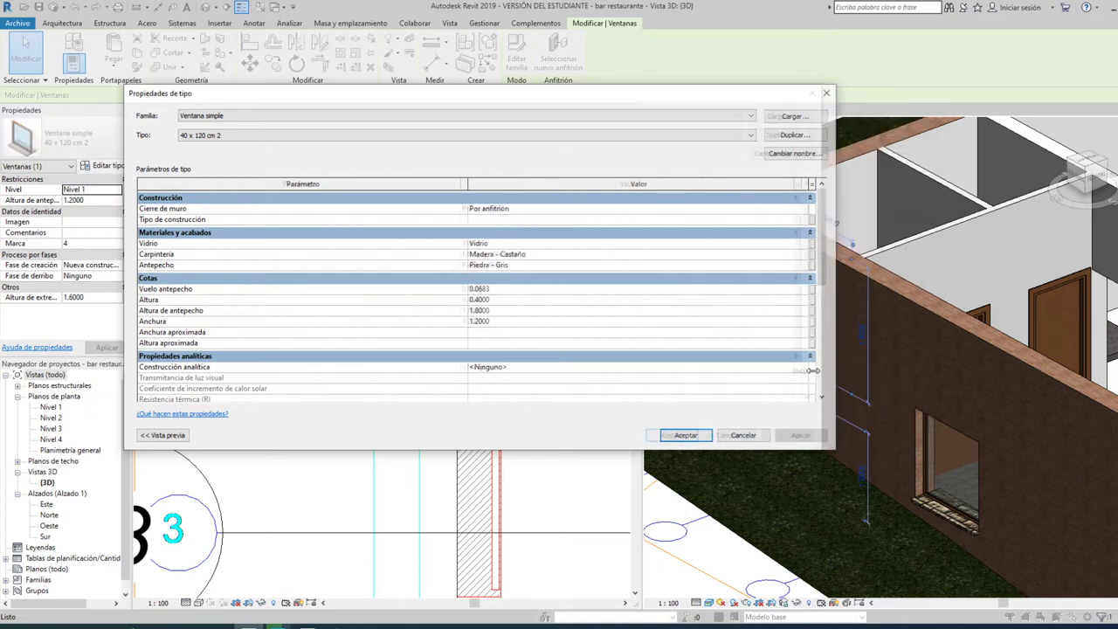
{"action": "left_click", "coordinate": [558, 435]}
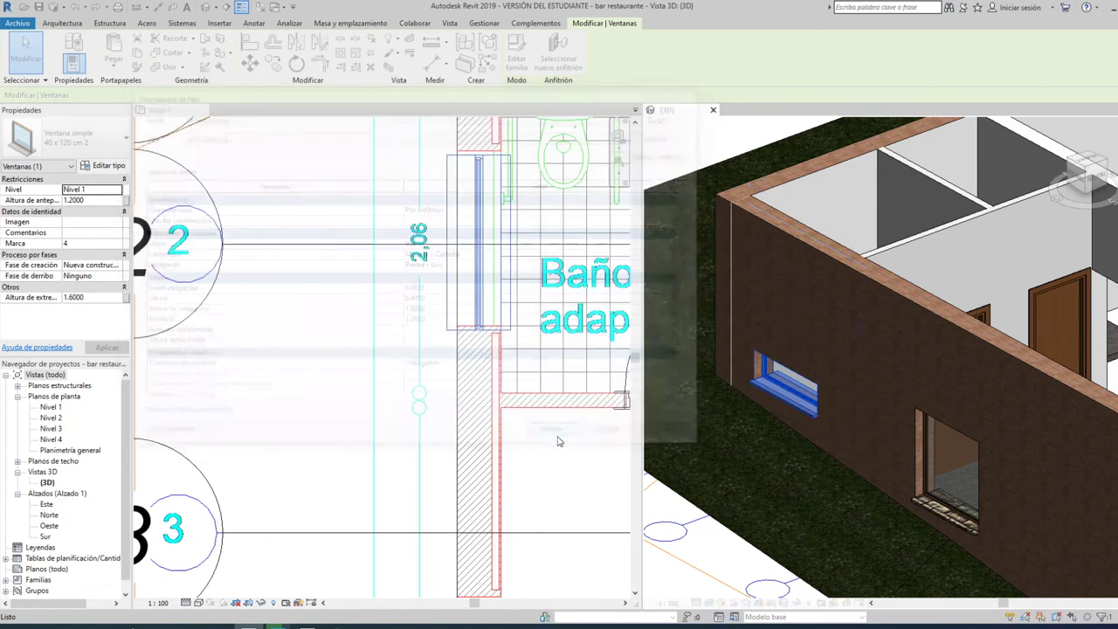
{"action": "key", "text": "Escape"}
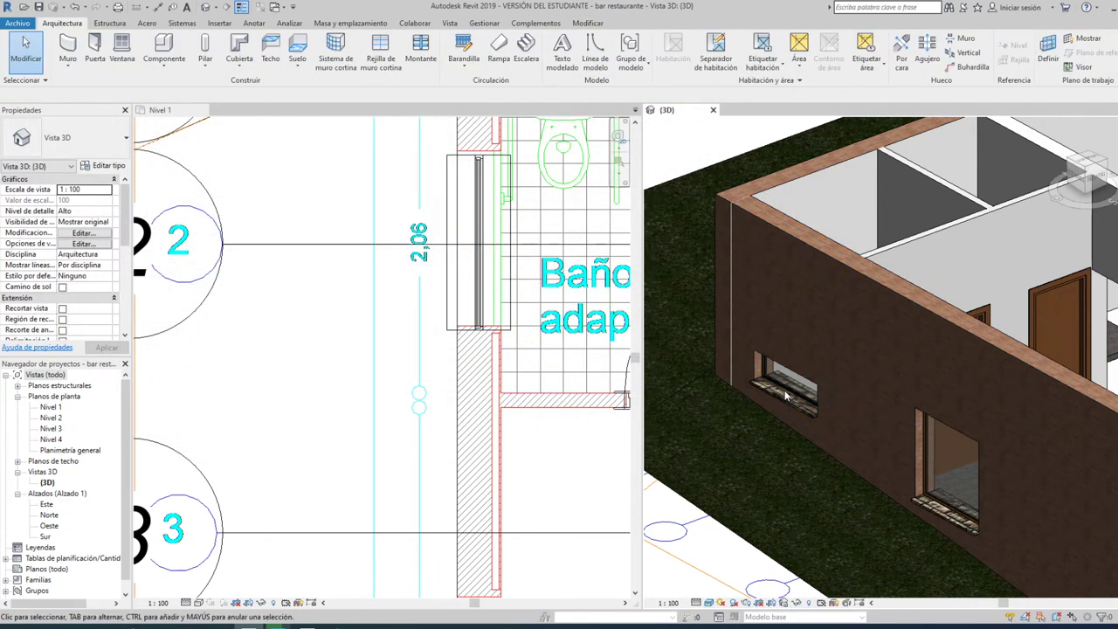
Step: Delete the old bathroom window and place a new one in the same wall from the Nivel 1 plan
{"action": "left_click", "coordinate": [785, 400]}
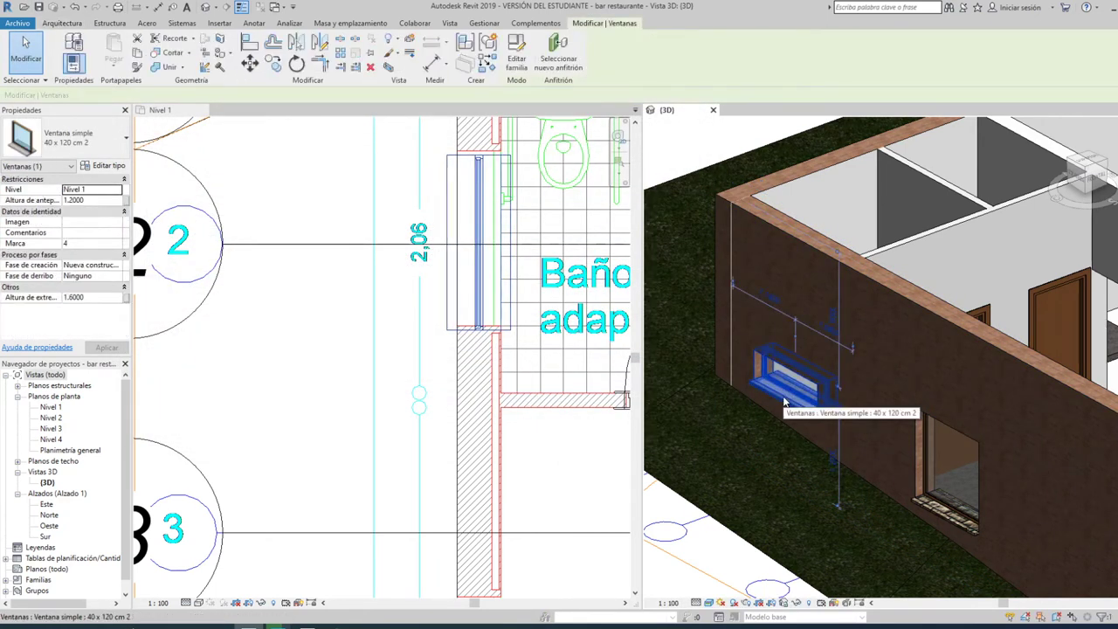
{"action": "key", "text": "Delete"}
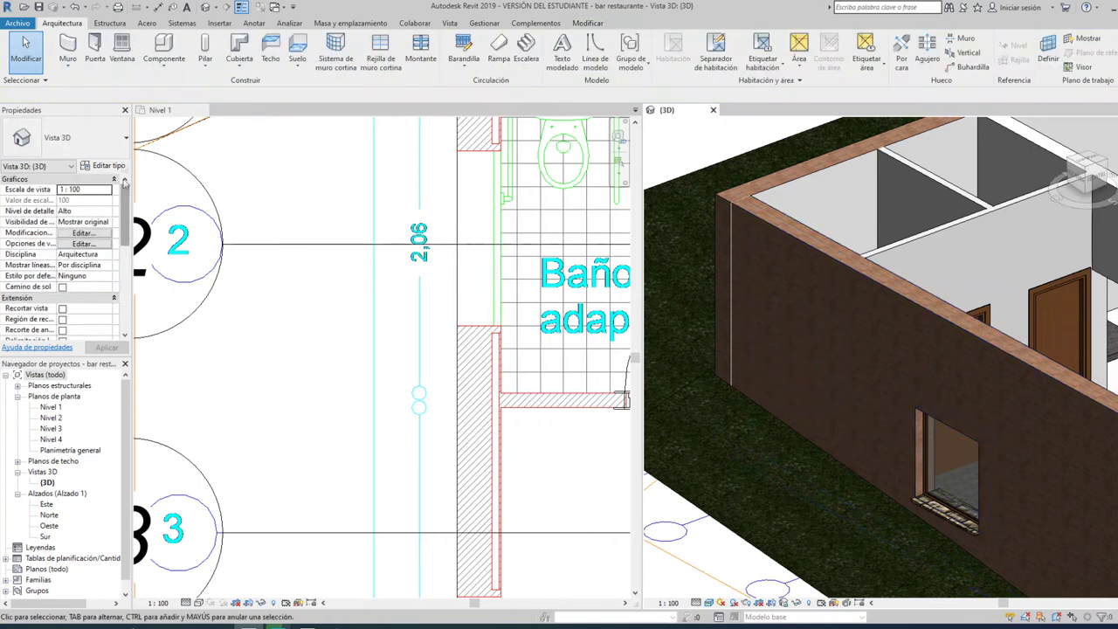
{"action": "left_click", "coordinate": [122, 49]}
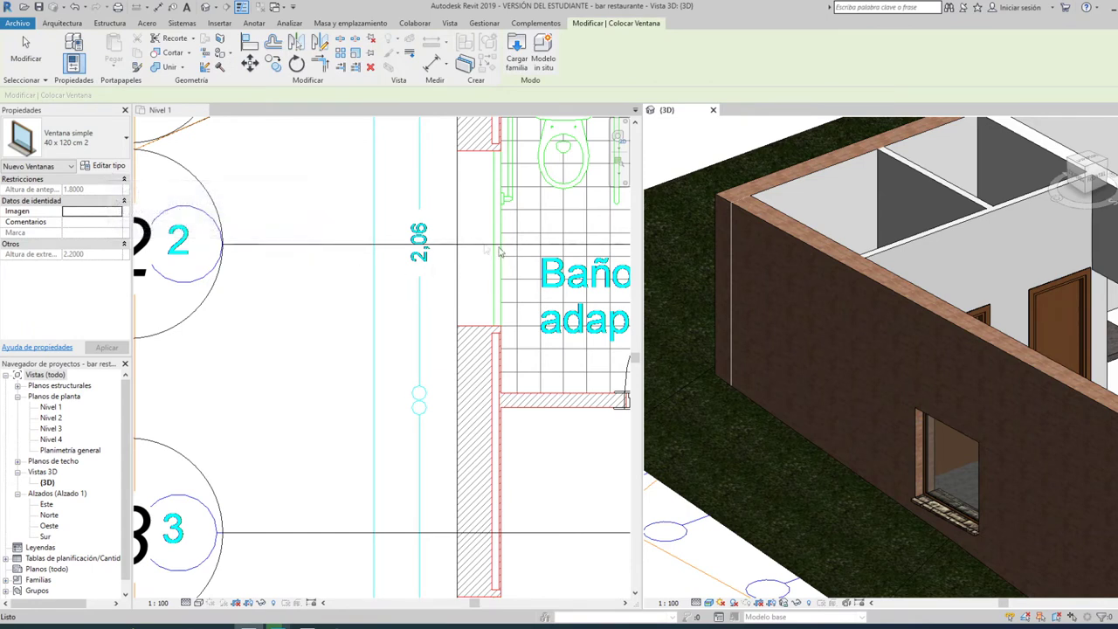
{"action": "left_click", "coordinate": [297, 207]}
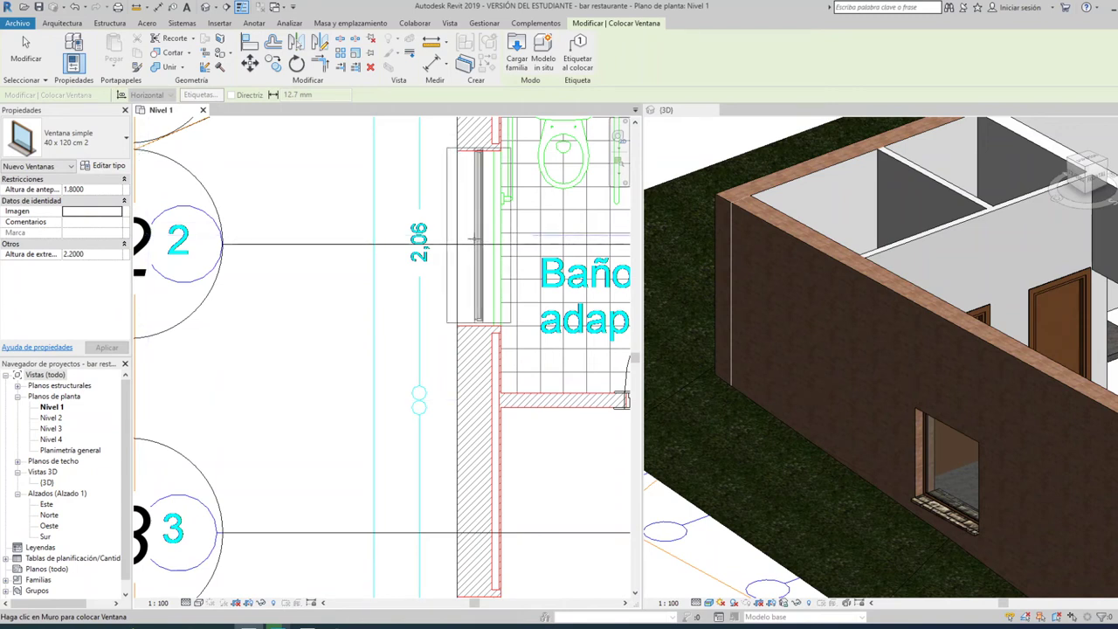
{"action": "left_click", "coordinate": [478, 236]}
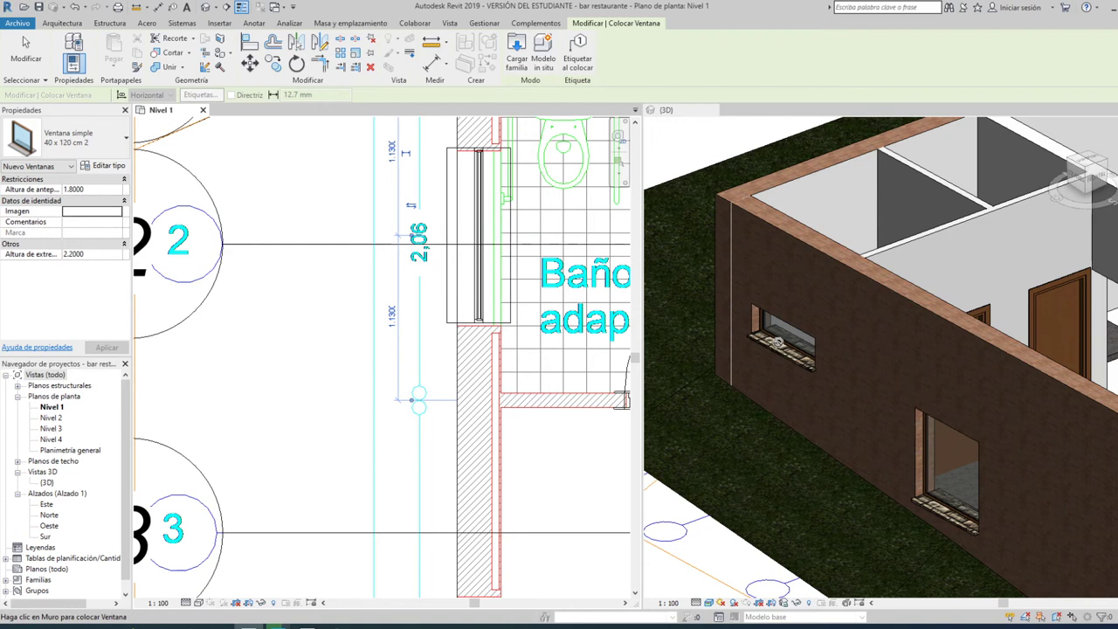
{"action": "key", "text": "Escape"}
{"action": "key", "text": "Escape"}
Step: Select the new window in the 3D view to confirm its 1.8 sill height
{"action": "left_click", "coordinate": [782, 341]}
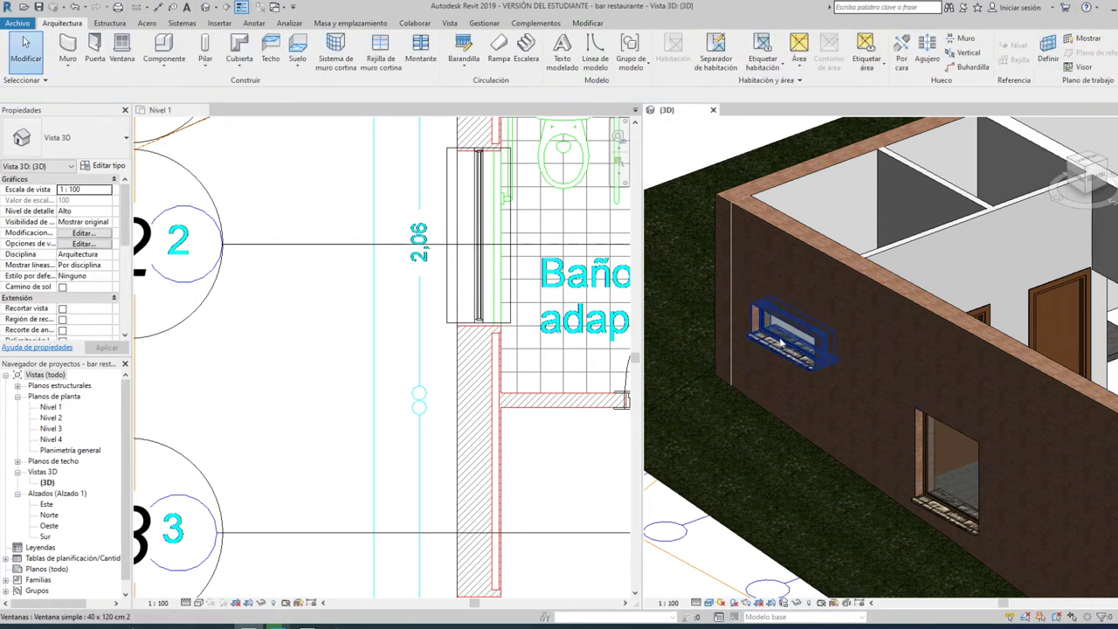
{"action": "left_click", "coordinate": [782, 340]}
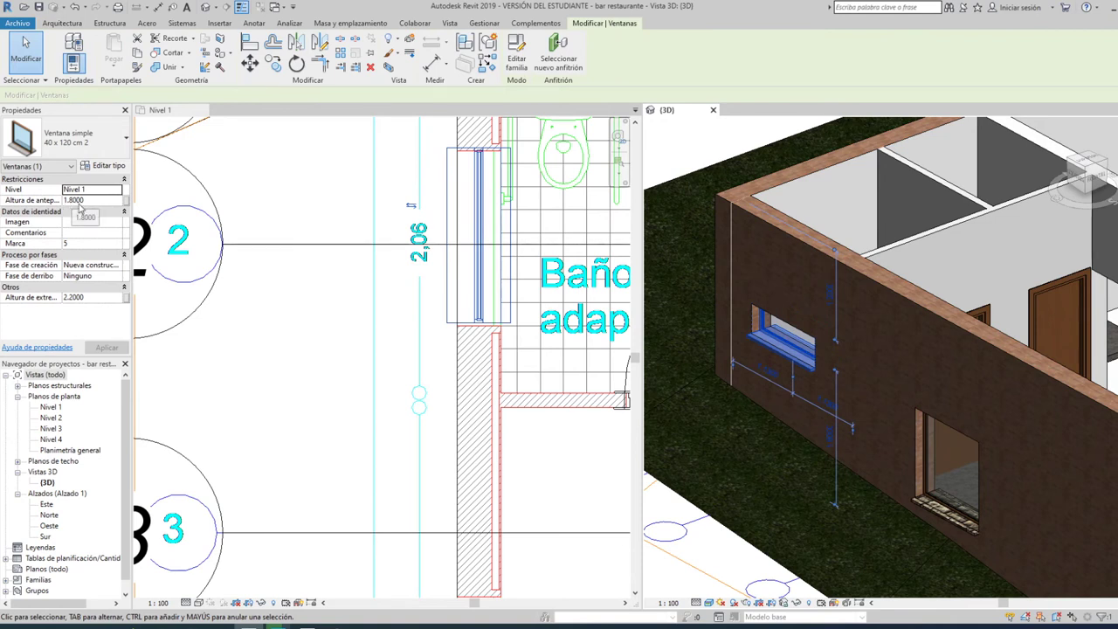
{"action": "key", "text": "Escape"}
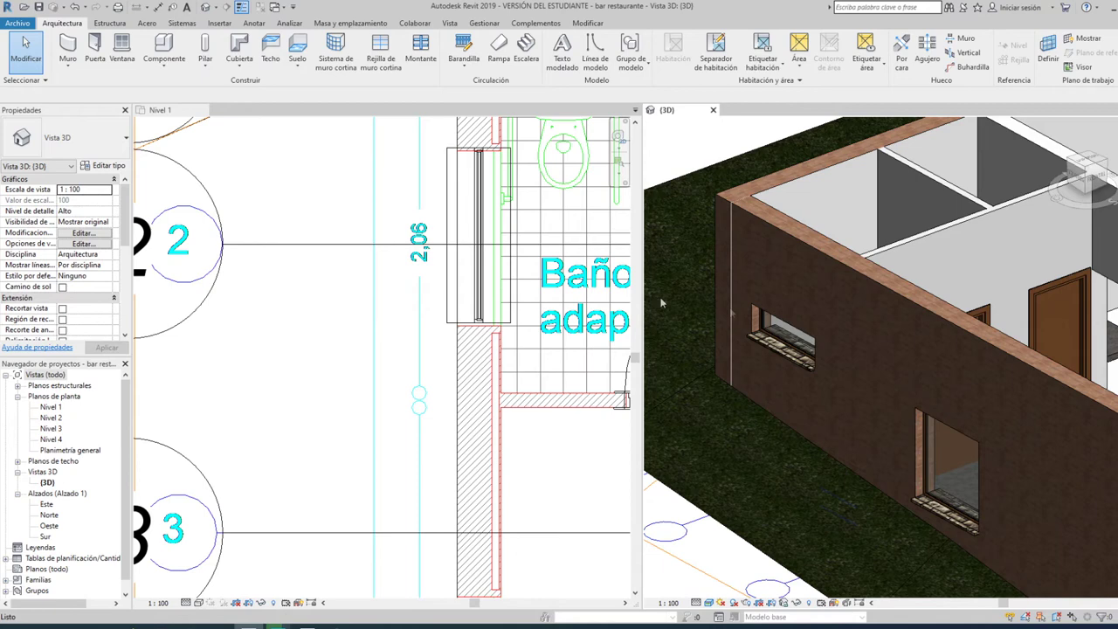
{"action": "scroll", "coordinate": [663, 272], "scroll_direction": "down", "scroll_amount": 2}
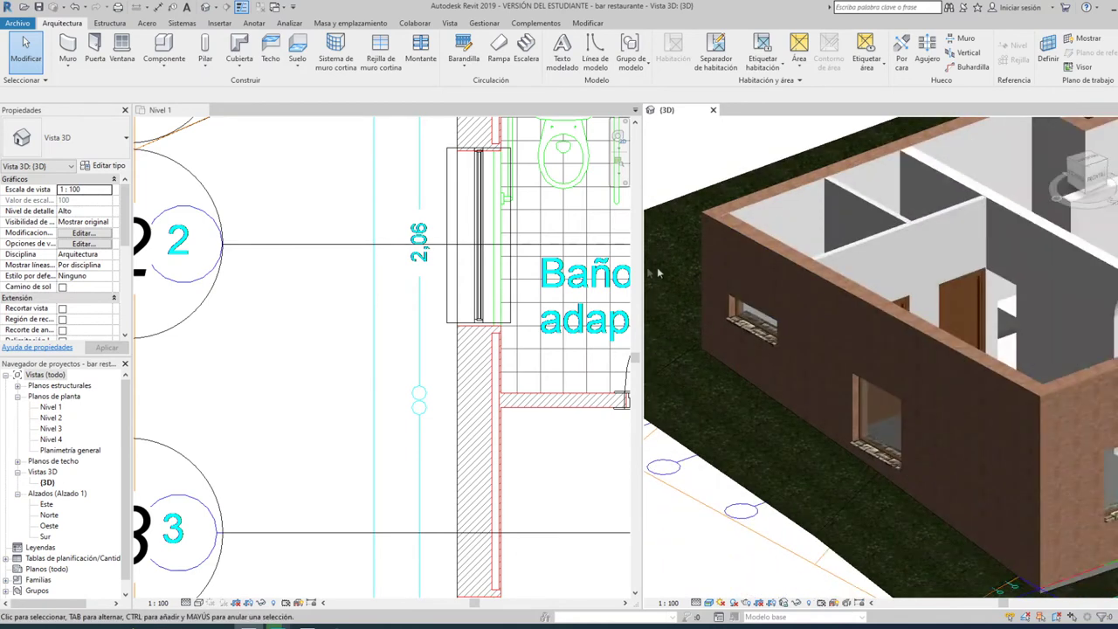
{"action": "left_click", "coordinate": [363, 282]}
{"action": "scroll", "coordinate": [368, 293], "scroll_direction": "down", "scroll_amount": 4}
{"action": "scroll", "coordinate": [368, 293], "scroll_direction": "down", "scroll_amount": 3}
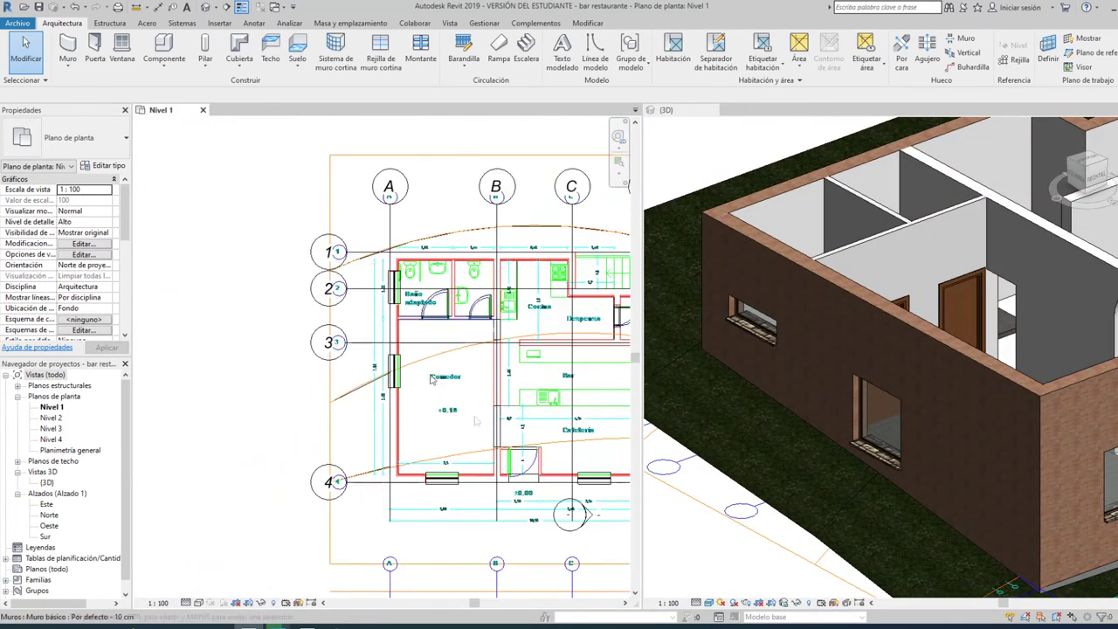
{"action": "scroll", "coordinate": [497, 437], "scroll_direction": "up", "scroll_amount": 3}
{"action": "scroll", "coordinate": [496, 437], "scroll_direction": "up", "scroll_amount": 2}
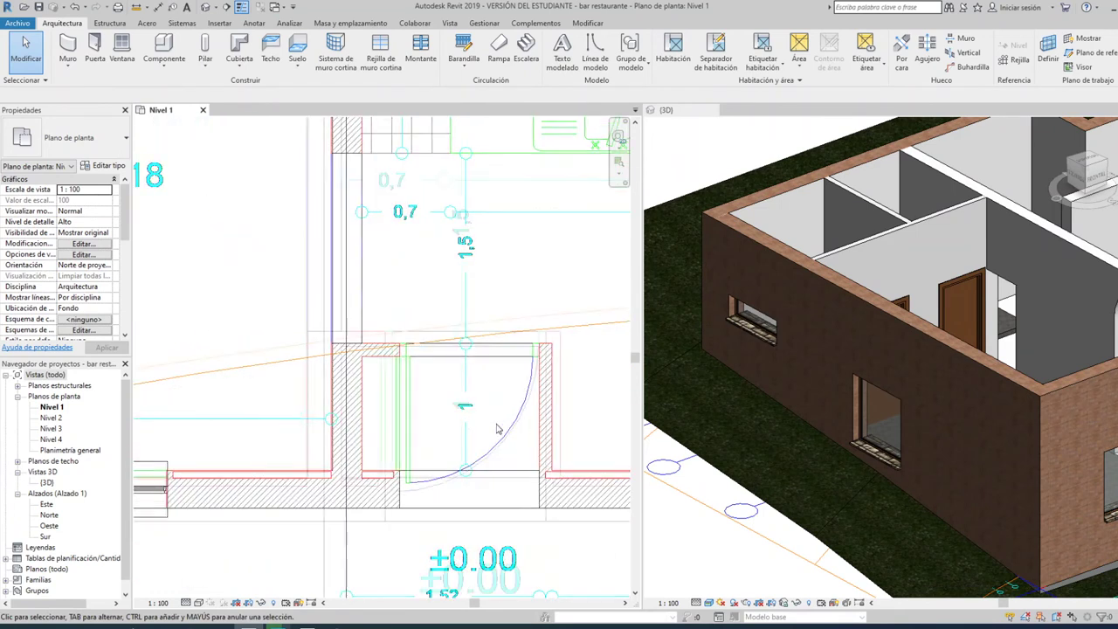
{"action": "scroll", "coordinate": [496, 437], "scroll_direction": "up", "scroll_amount": 1}
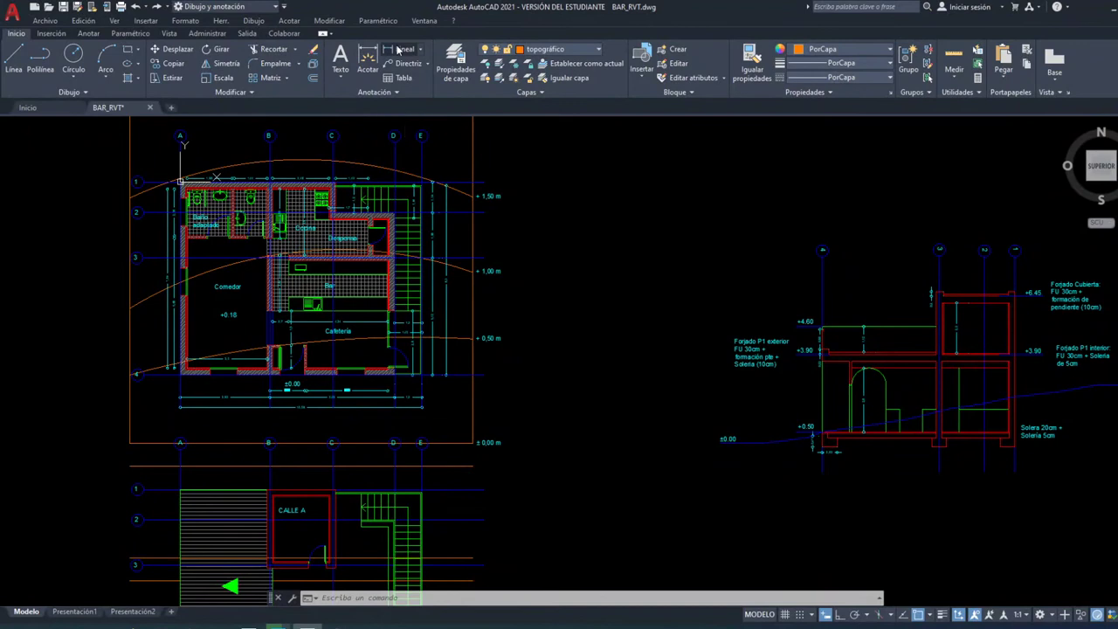
Step: Begin a linear dimension at the lower wall corner, then cancel it and zoom out
{"action": "left_click", "coordinate": [398, 50]}
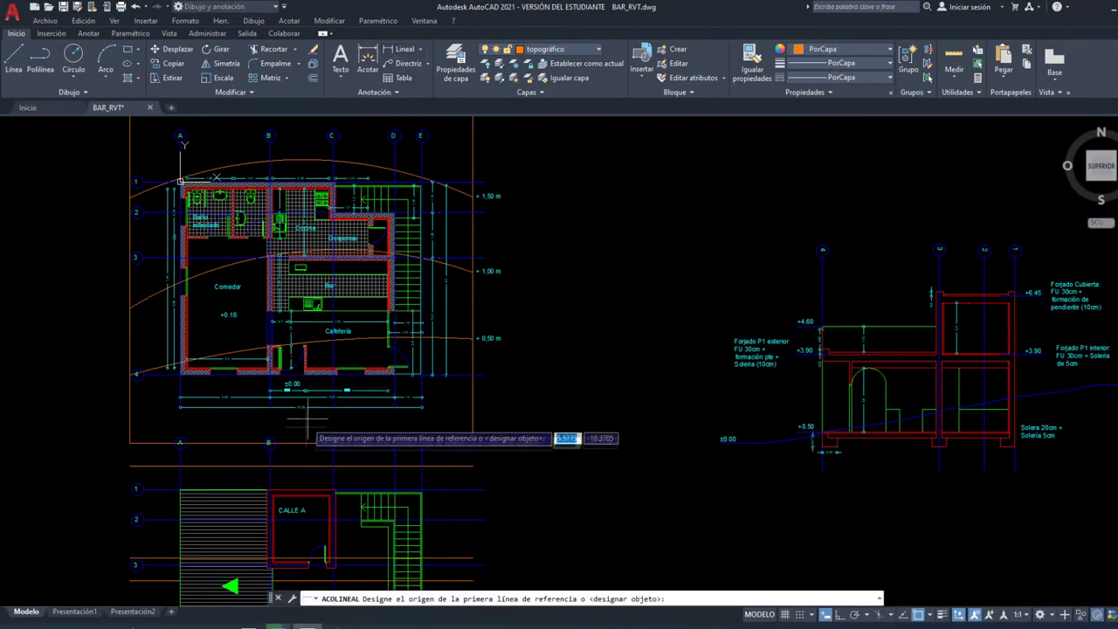
{"action": "scroll", "coordinate": [297, 420], "scroll_direction": "up", "scroll_amount": 2}
{"action": "scroll", "coordinate": [280, 380], "scroll_direction": "up", "scroll_amount": 5}
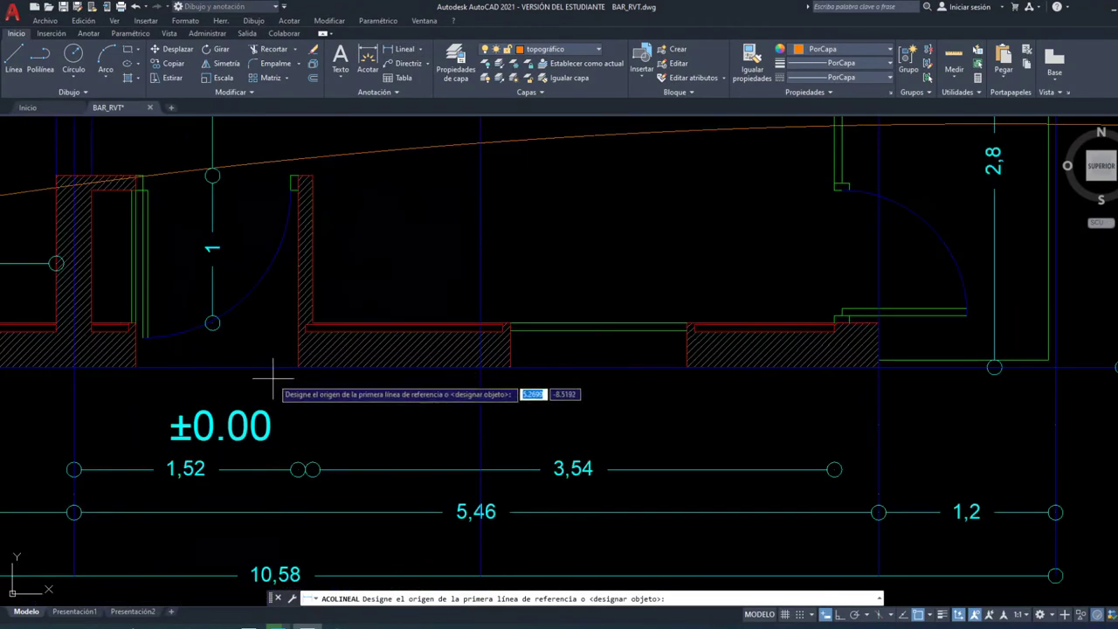
{"action": "left_click", "coordinate": [135, 365]}
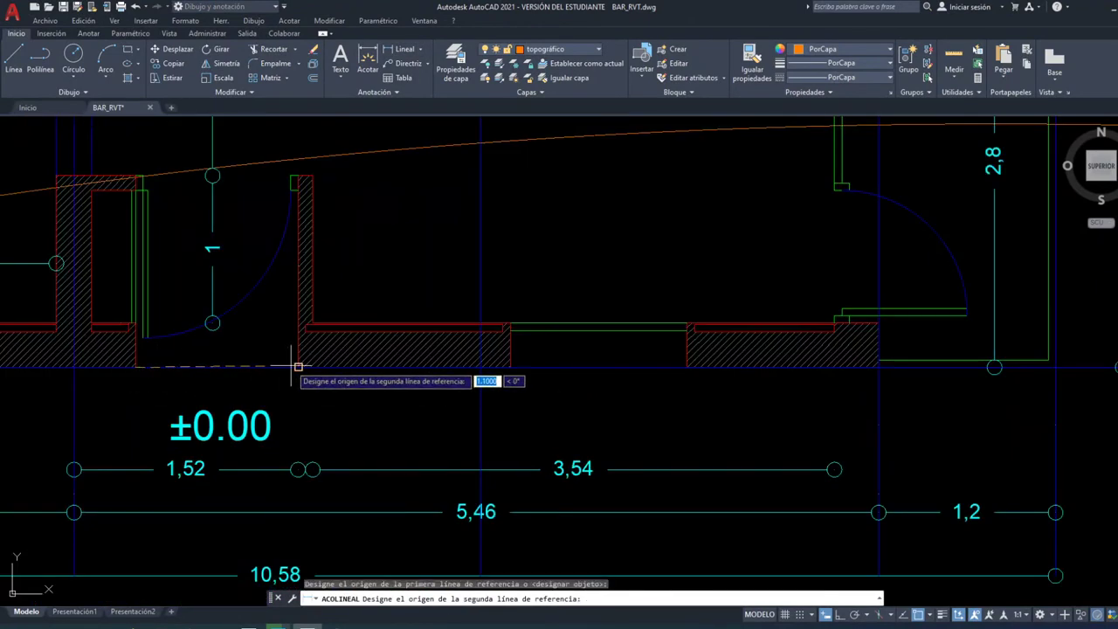
{"action": "key", "text": "Escape"}
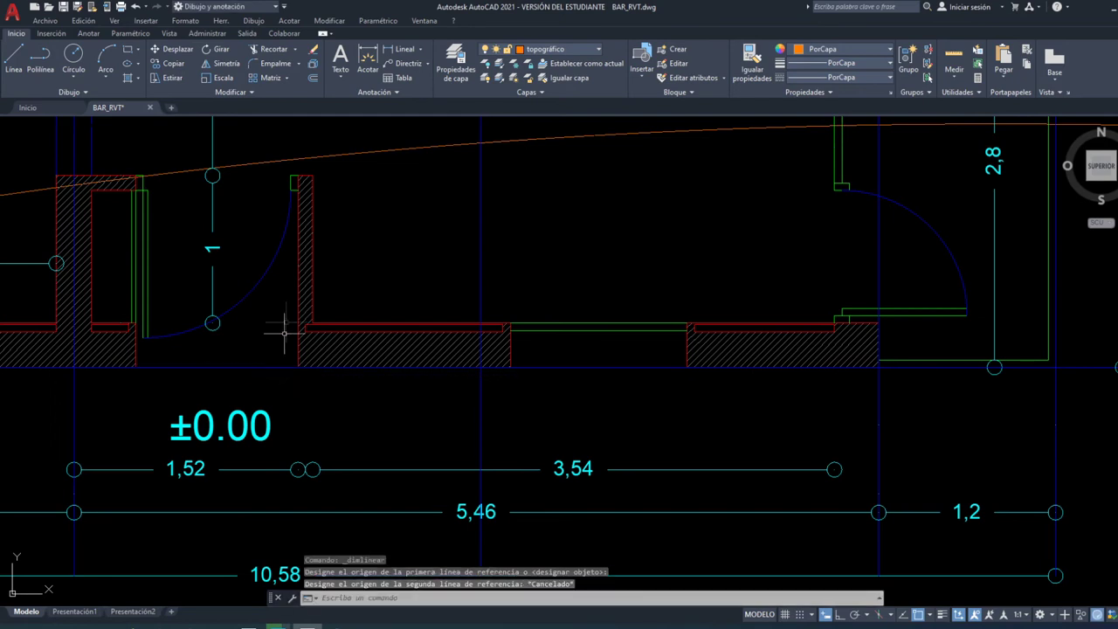
{"action": "scroll", "coordinate": [358, 285], "scroll_direction": "down", "scroll_amount": 3}
{"action": "scroll", "coordinate": [308, 344], "scroll_direction": "down", "scroll_amount": 2}
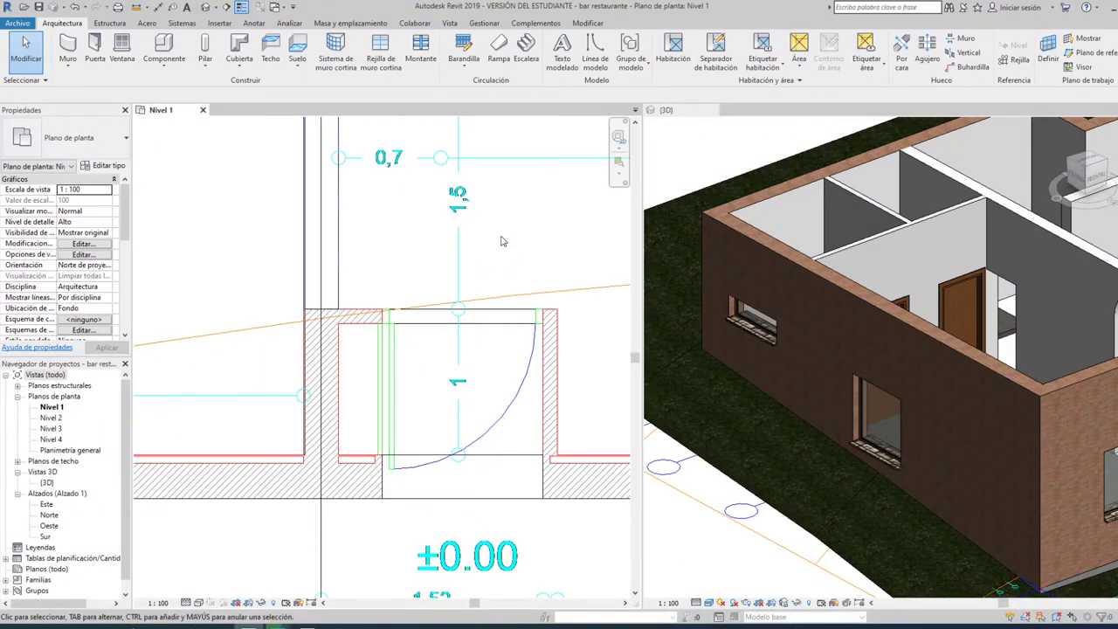
Step: Bring the Comedor, Bar and Cafetería into view and launch Insertar > Cargar familia
{"action": "middle_click_drag", "start_coordinate": [503, 241], "coordinate": [512, 279]}
{"action": "scroll", "coordinate": [512, 270], "scroll_direction": "down", "scroll_amount": 3}
{"action": "scroll", "coordinate": [509, 258], "scroll_direction": "down", "scroll_amount": 2}
{"action": "middle_click_drag", "start_coordinate": [419, 320], "coordinate": [431, 334]}
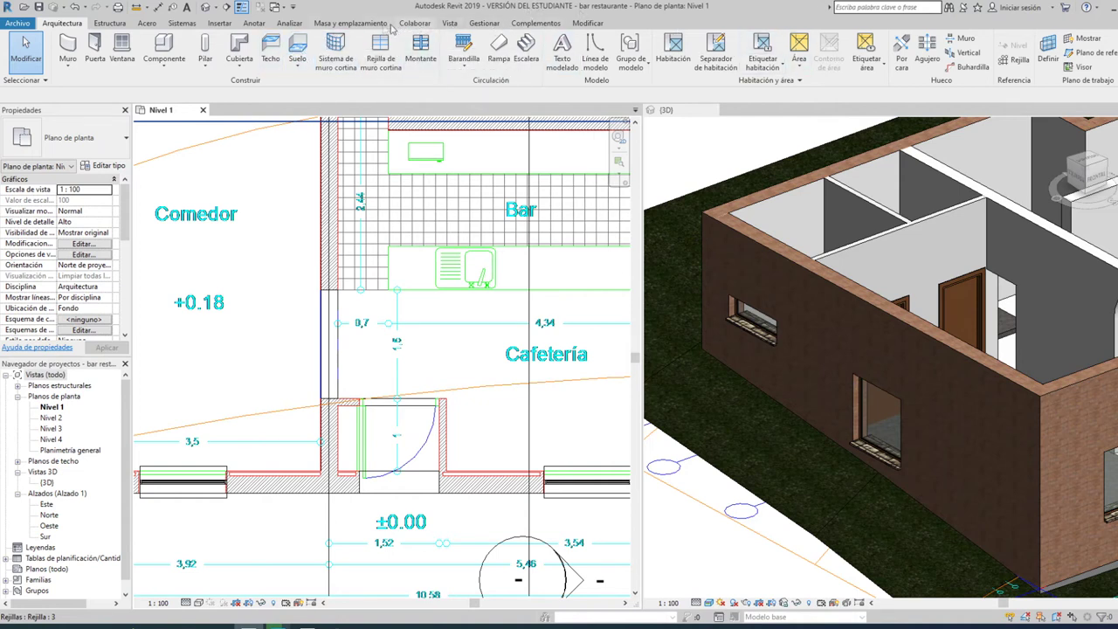
{"action": "left_click", "coordinate": [219, 23]}
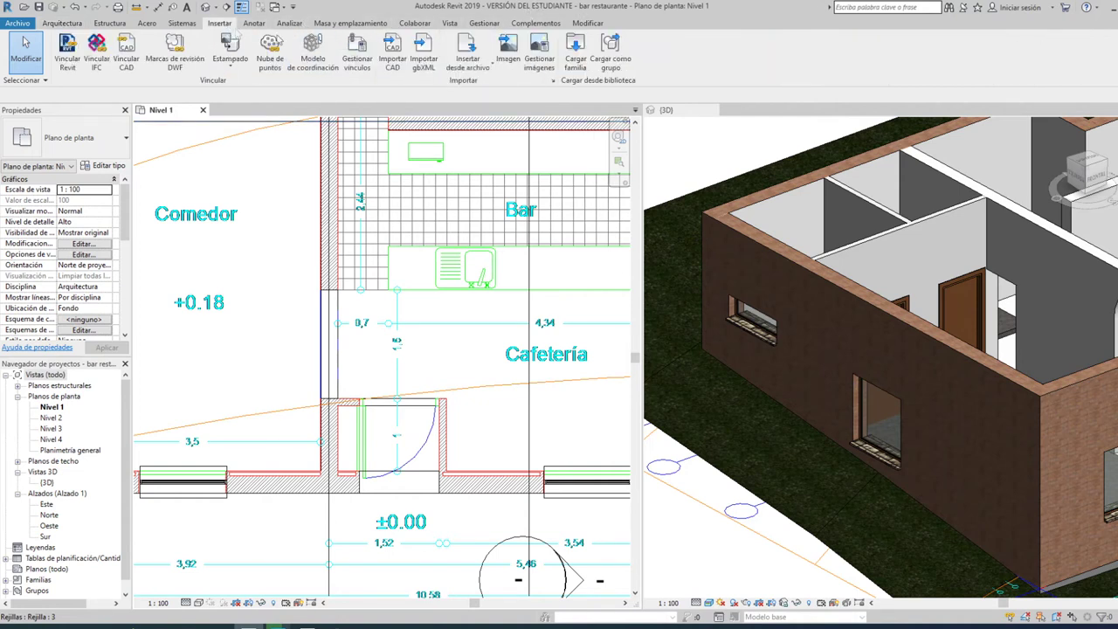
{"action": "left_click", "coordinate": [575, 45]}
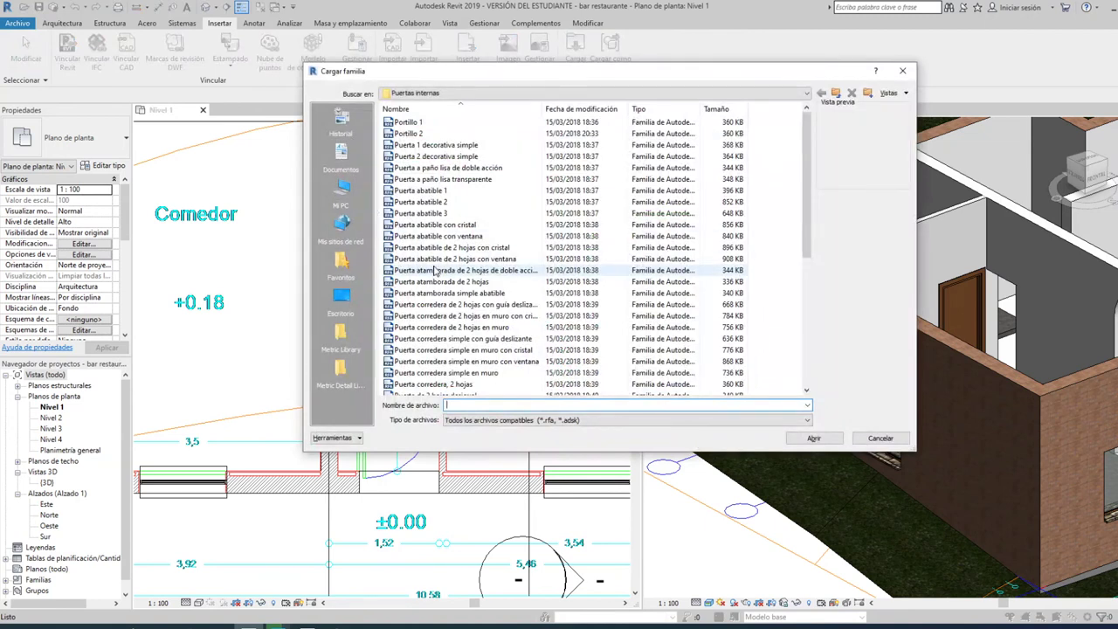
Step: Compare the Puertas internas families and load Puerta de cristal abatible 1.rfa
{"action": "scroll", "coordinate": [450, 332], "scroll_direction": "down", "scroll_amount": 2}
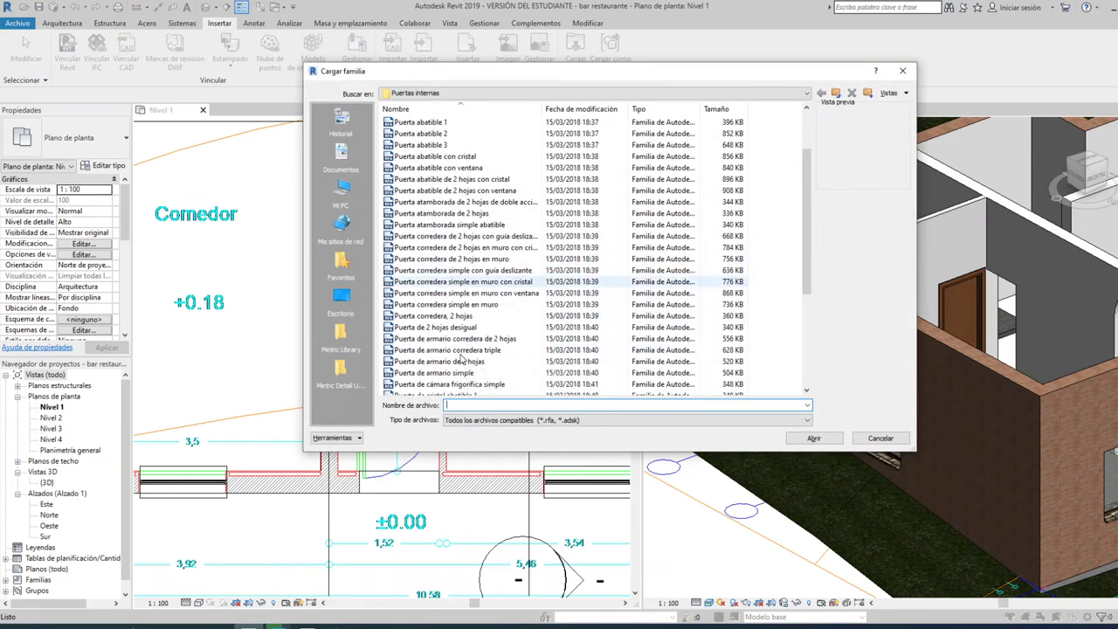
{"action": "scroll", "coordinate": [462, 367], "scroll_direction": "down", "scroll_amount": 1}
{"action": "left_click", "coordinate": [461, 363]}
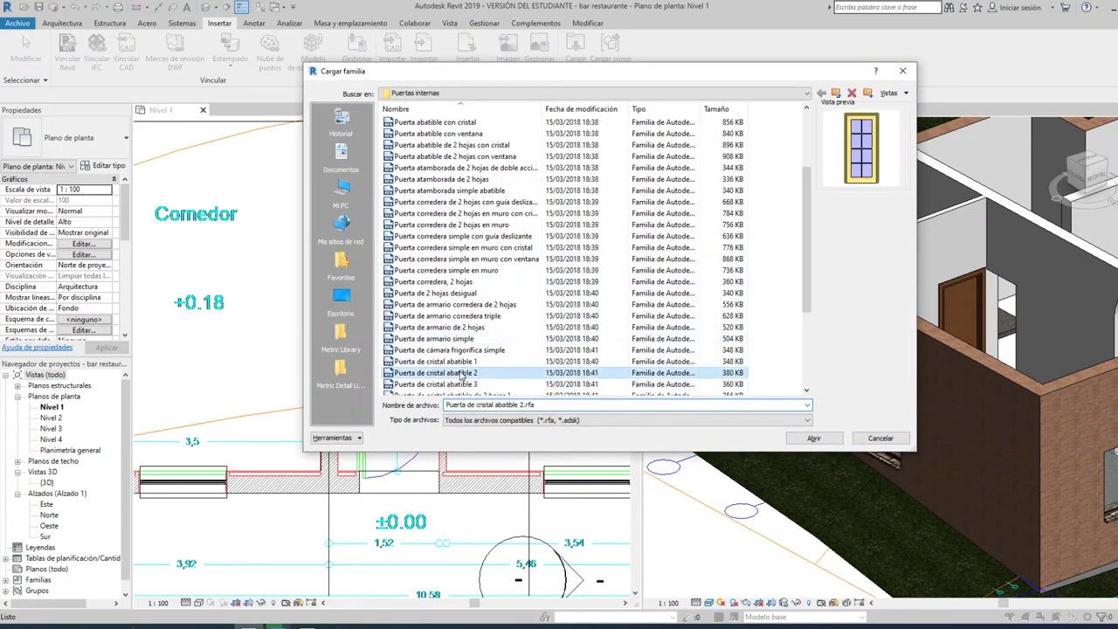
{"action": "scroll", "coordinate": [463, 341], "scroll_direction": "down", "scroll_amount": 4}
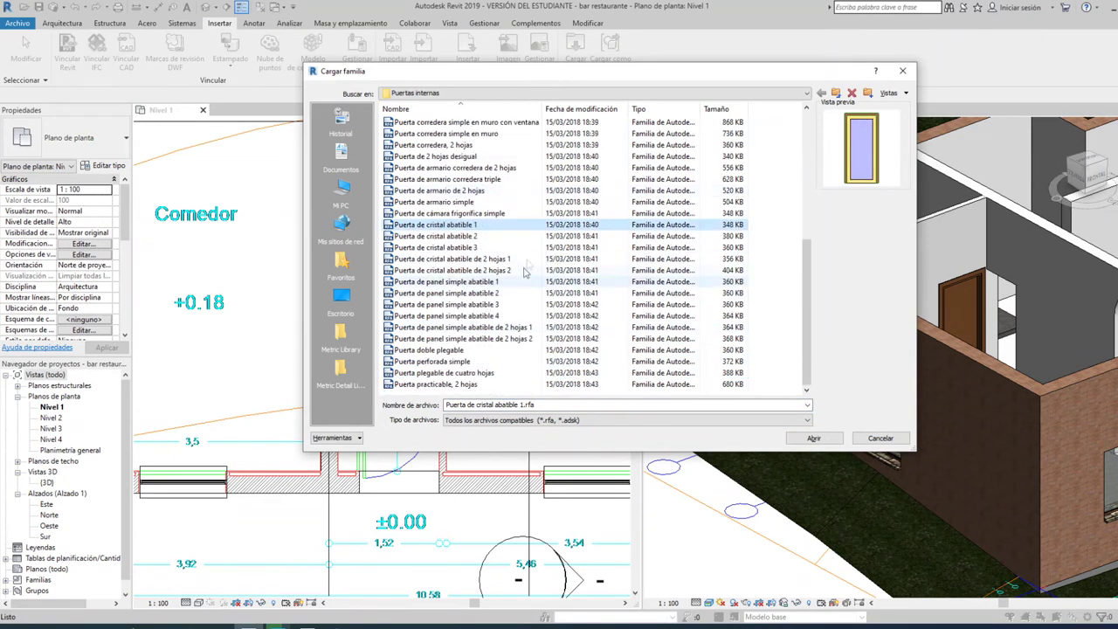
{"action": "left_click", "coordinate": [485, 283]}
{"action": "left_click", "coordinate": [485, 293]}
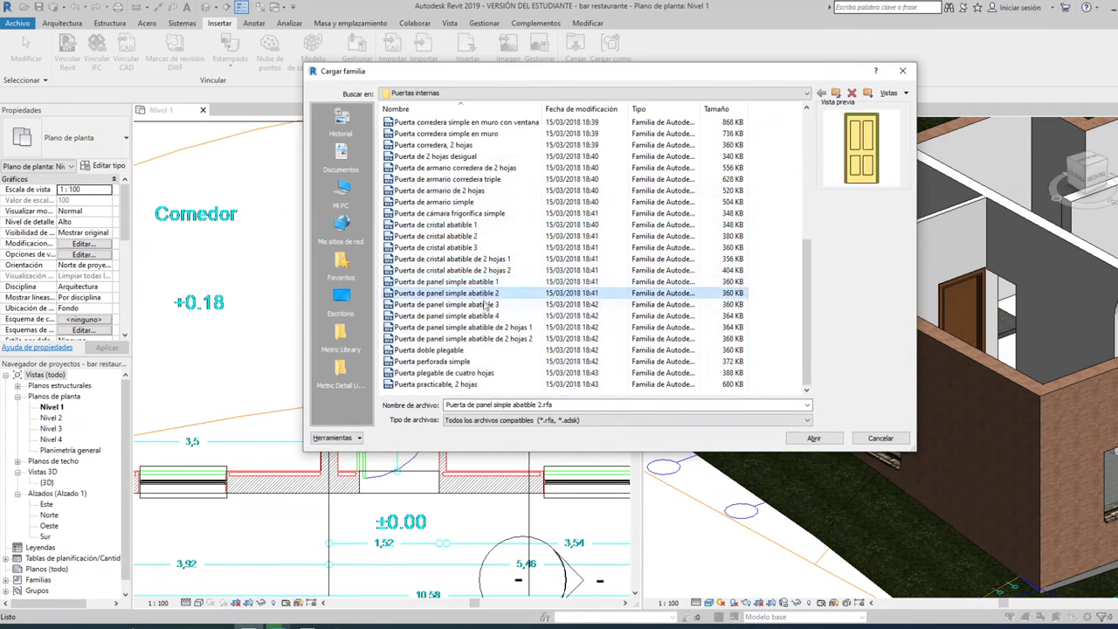
{"action": "left_click", "coordinate": [483, 305]}
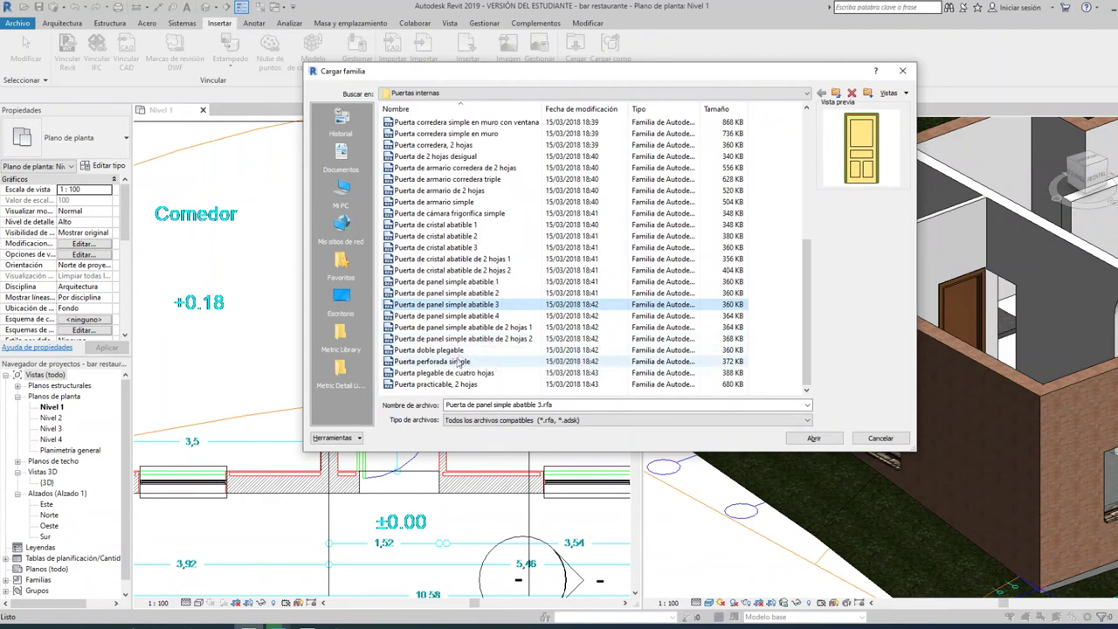
{"action": "scroll", "coordinate": [464, 361], "scroll_direction": "up", "scroll_amount": 5}
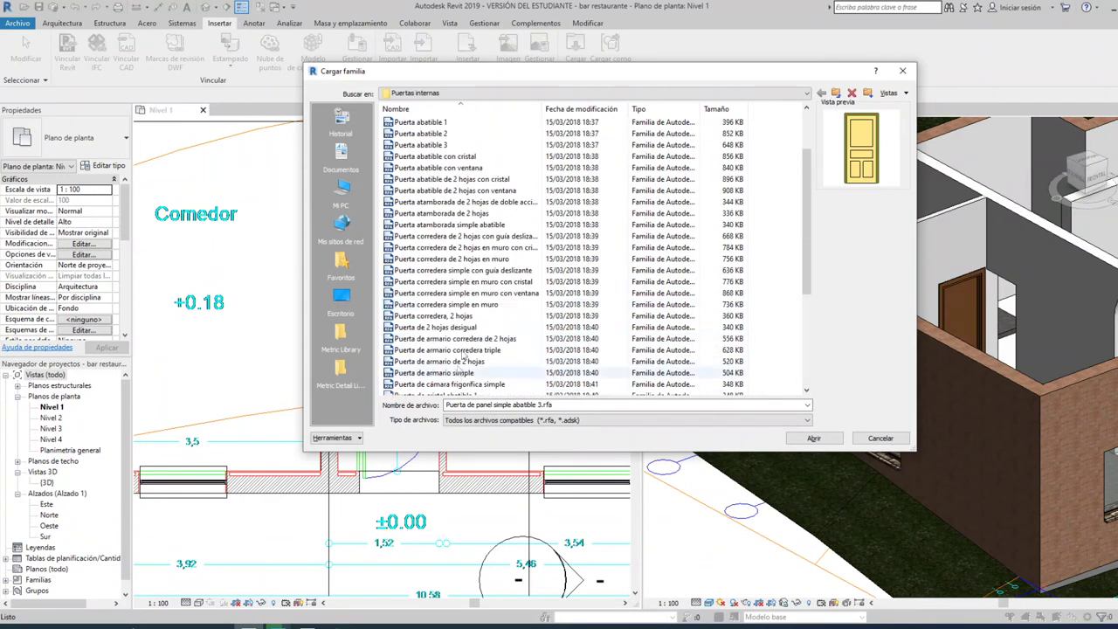
{"action": "left_click", "coordinate": [456, 180]}
{"action": "left_click", "coordinate": [450, 214]}
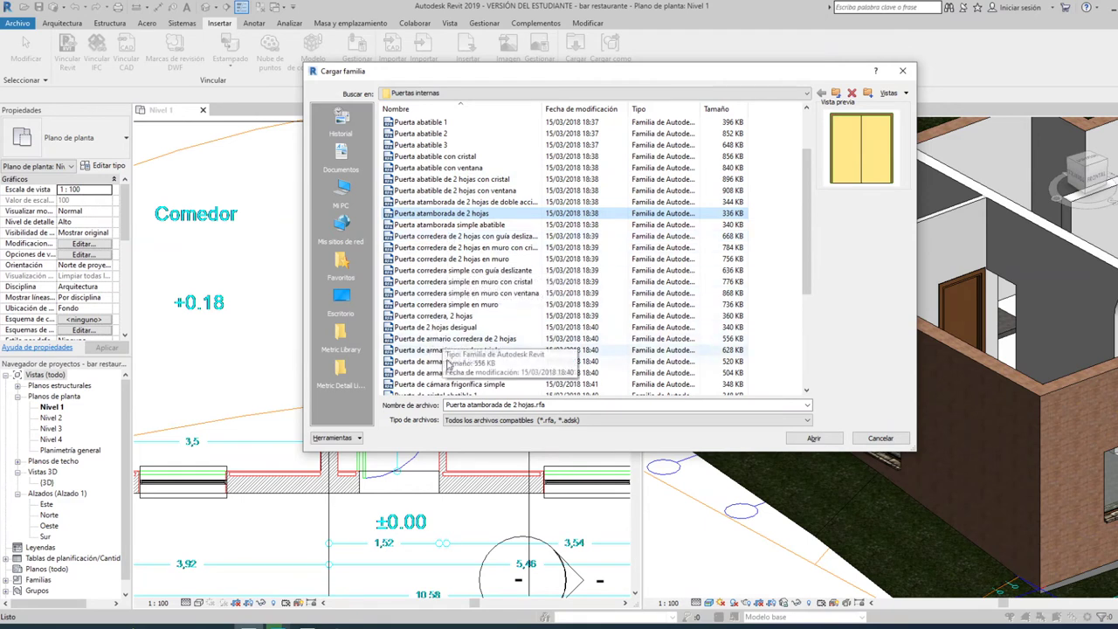
{"action": "scroll", "coordinate": [452, 306], "scroll_direction": "down", "scroll_amount": 1}
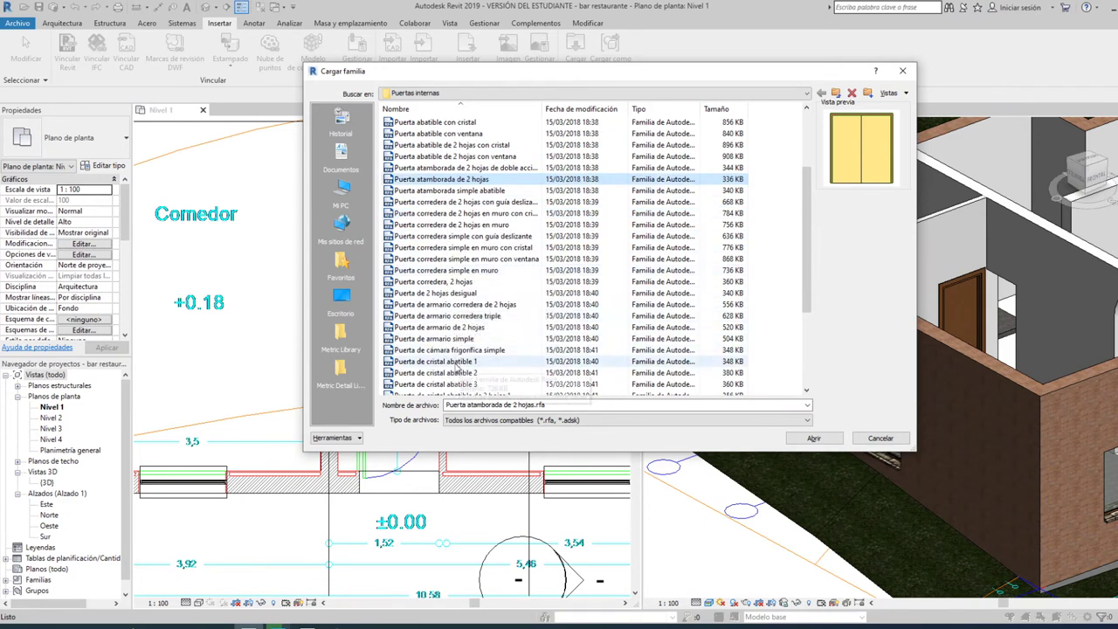
{"action": "left_click", "coordinate": [457, 363]}
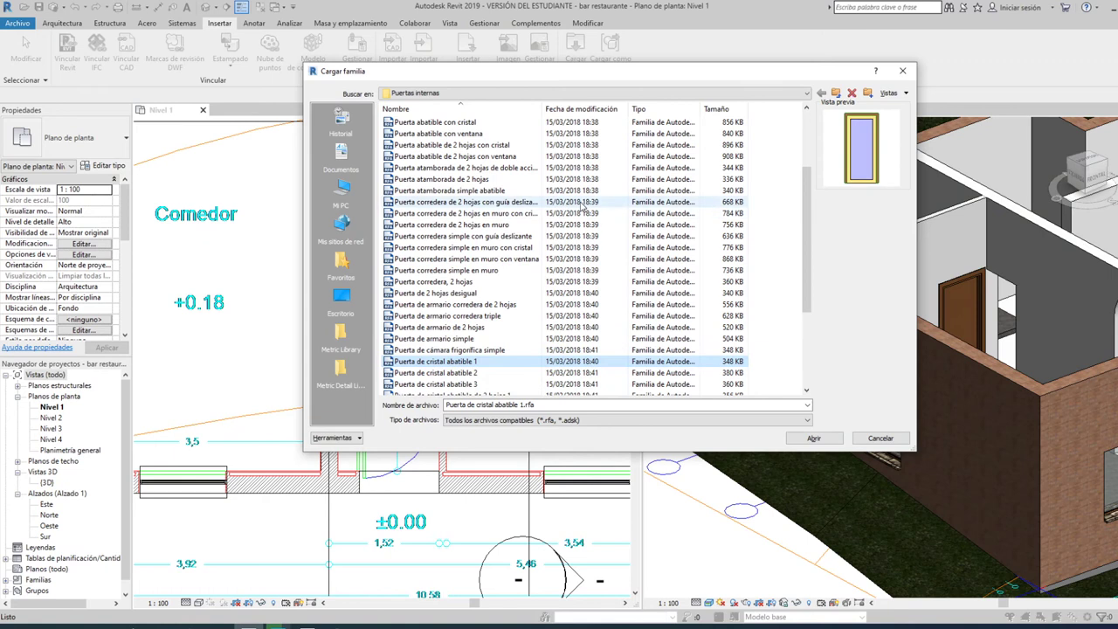
{"action": "scroll", "coordinate": [582, 205], "scroll_direction": "down", "scroll_amount": 2}
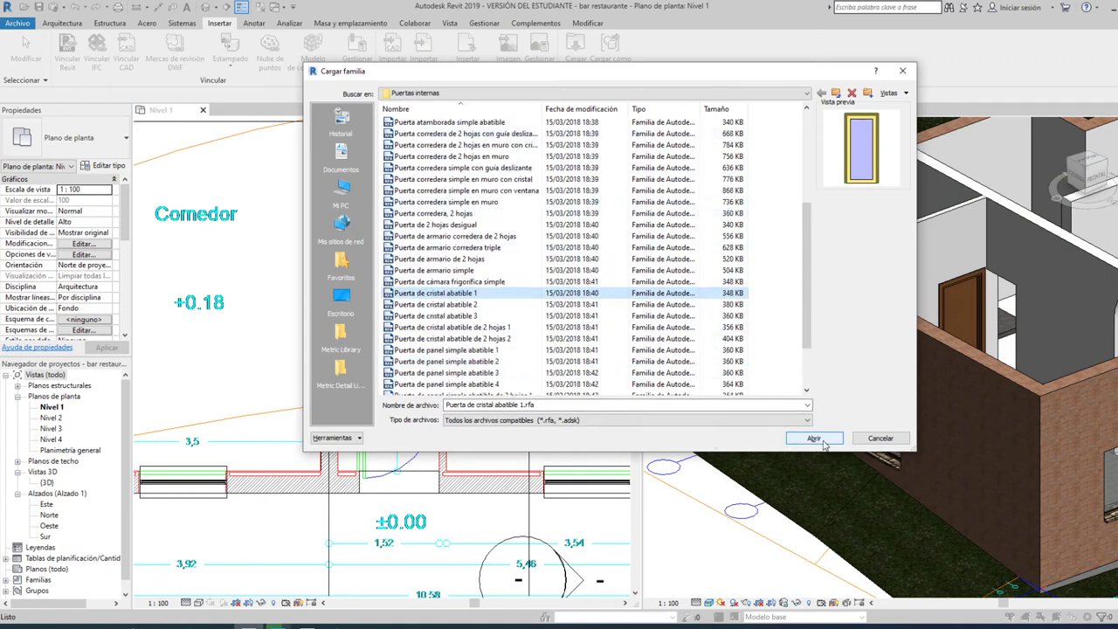
{"action": "left_click", "coordinate": [822, 443]}
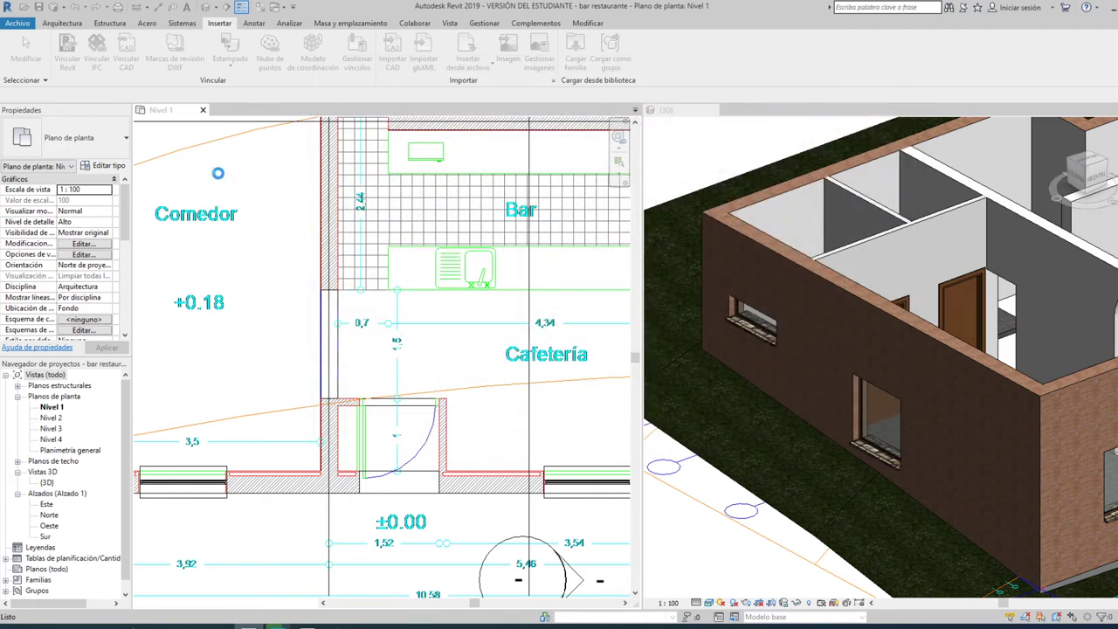
Step: Start the Puerta tool and pick the Puerta-Hueco 1100 x 3000mm 2 type
{"action": "left_click", "coordinate": [67, 25]}
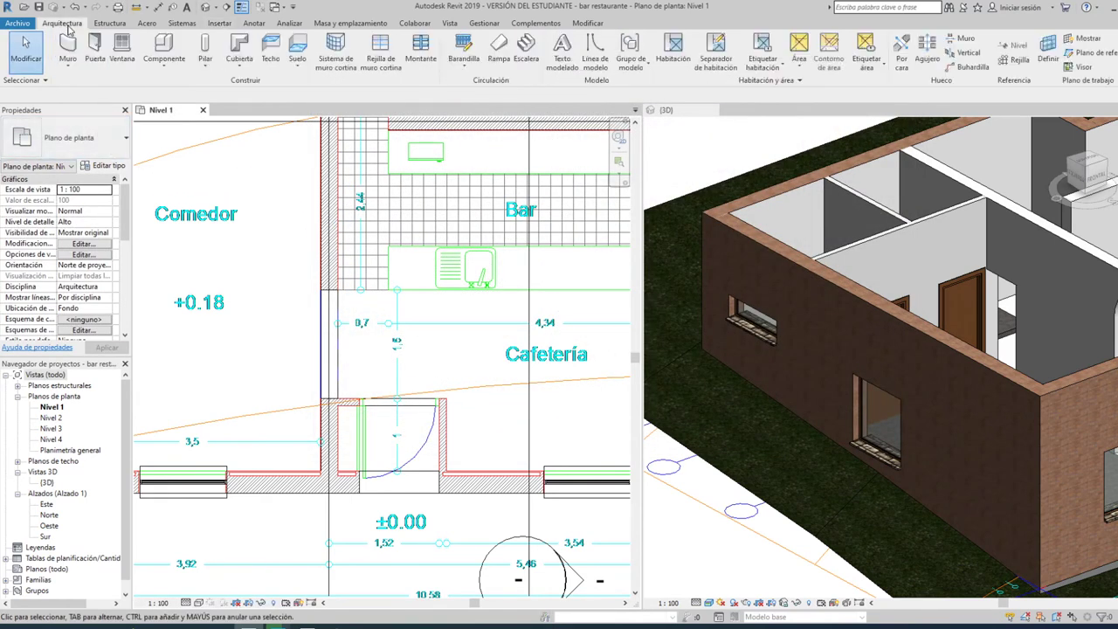
{"action": "left_click", "coordinate": [95, 48]}
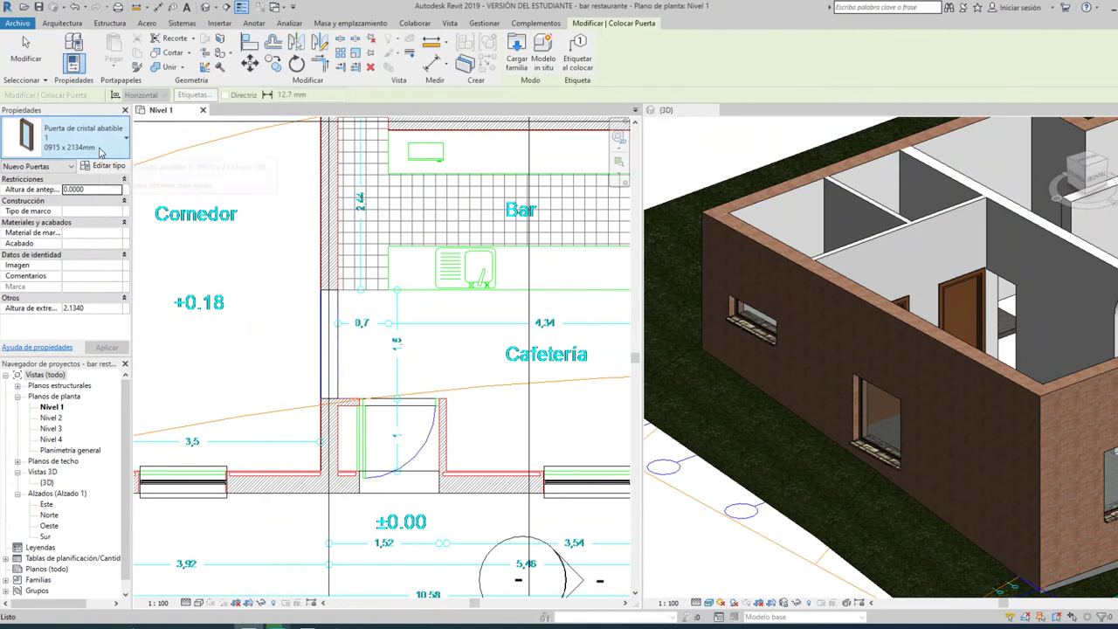
{"action": "left_click", "coordinate": [100, 151]}
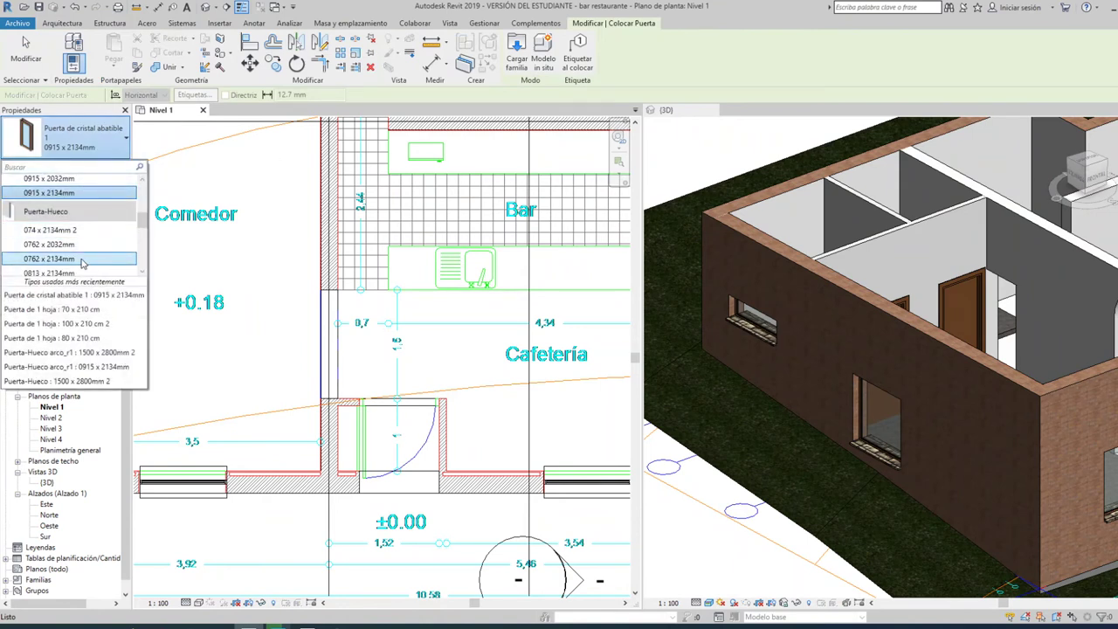
{"action": "scroll", "coordinate": [83, 263], "scroll_direction": "down", "scroll_amount": 2}
{"action": "scroll", "coordinate": [82, 263], "scroll_direction": "down", "scroll_amount": 1}
{"action": "scroll", "coordinate": [82, 262], "scroll_direction": "down", "scroll_amount": 1}
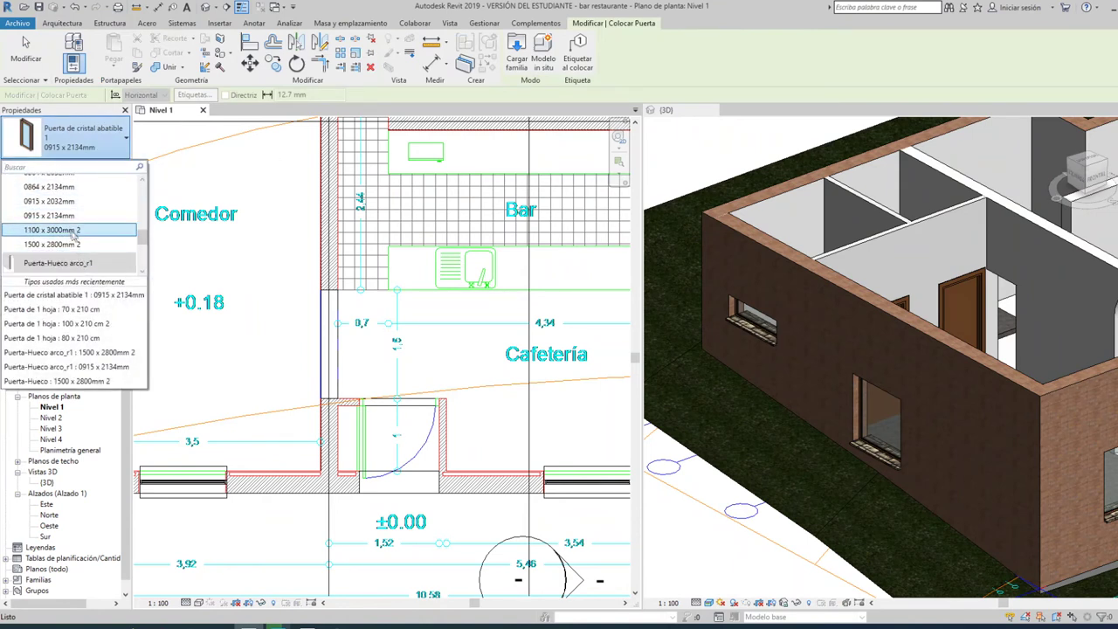
{"action": "left_click", "coordinate": [73, 230]}
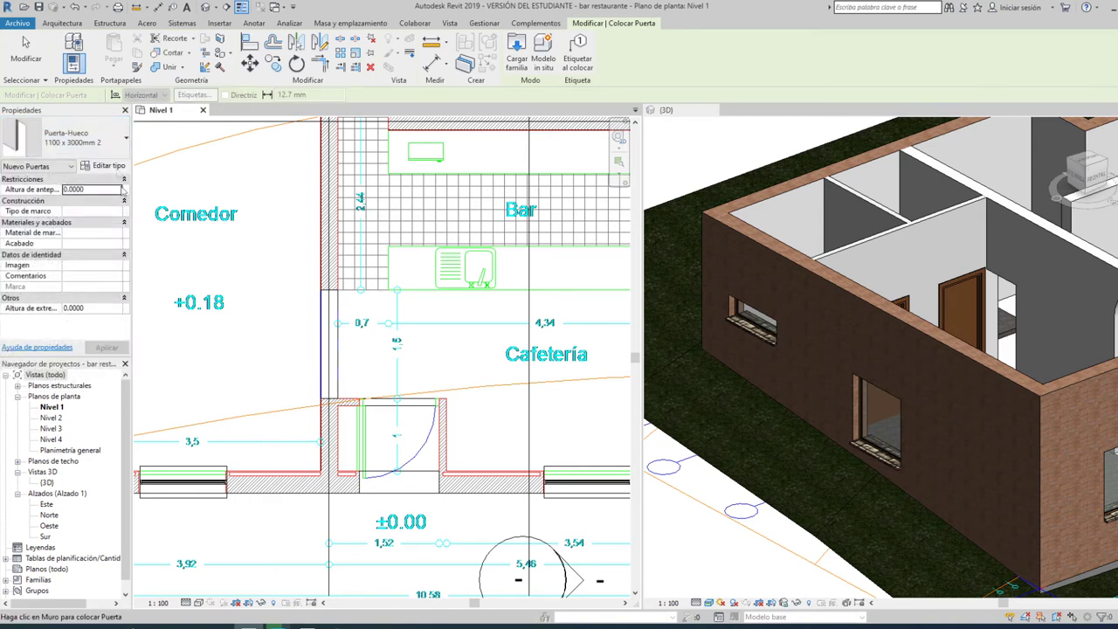
Step: Switch the door type to Puerta de cristal abatible 1 : 0915 x 2134mm
{"action": "left_click", "coordinate": [70, 138]}
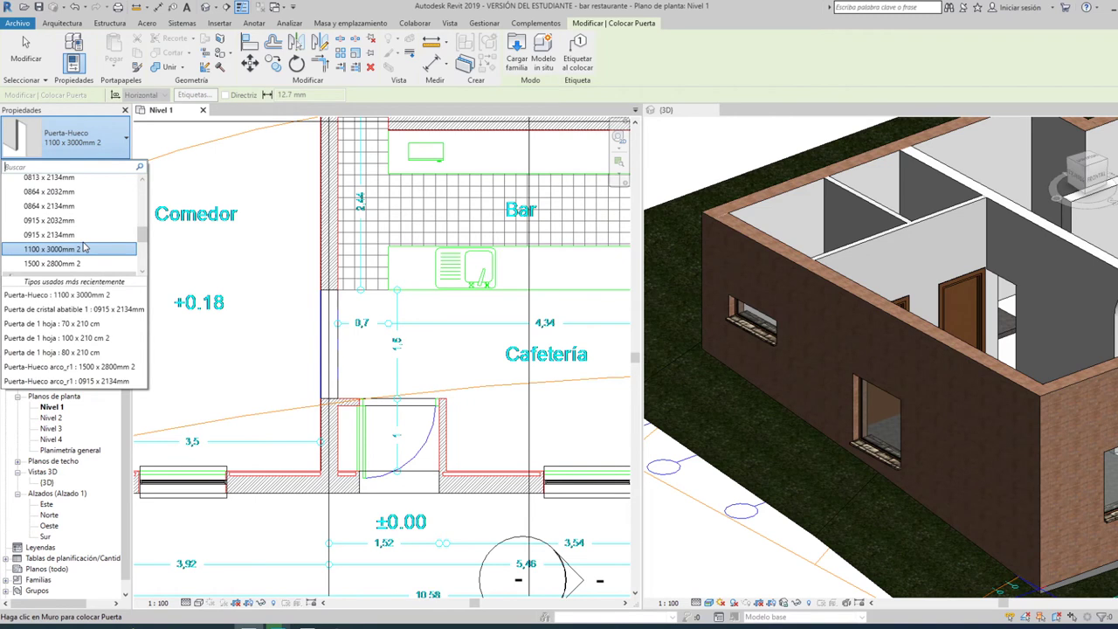
{"action": "left_click", "coordinate": [54, 252]}
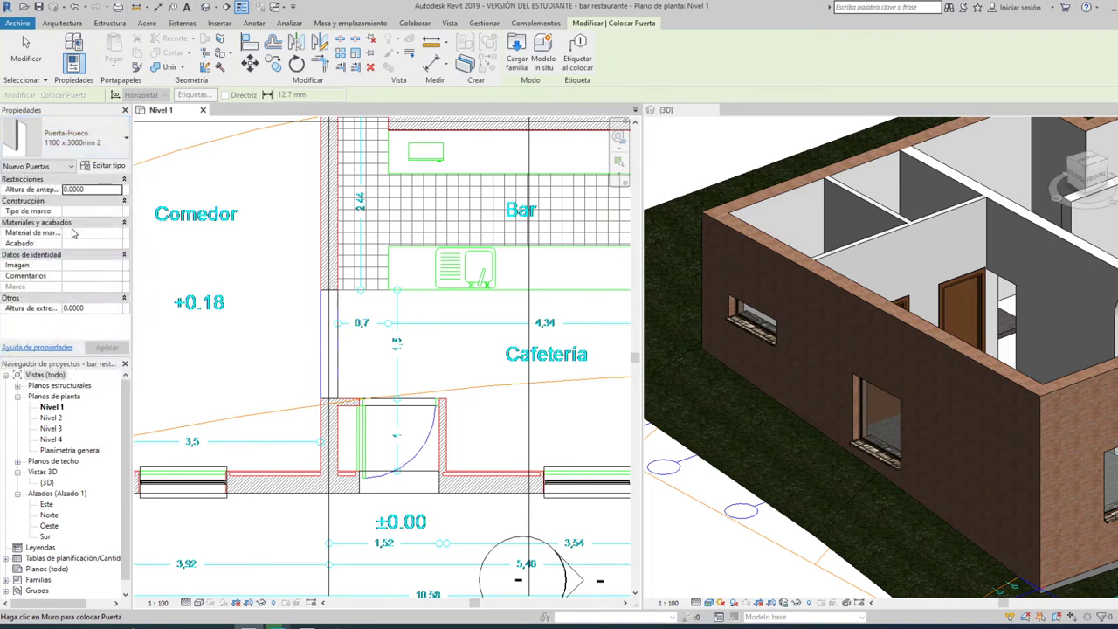
{"action": "left_click", "coordinate": [92, 142]}
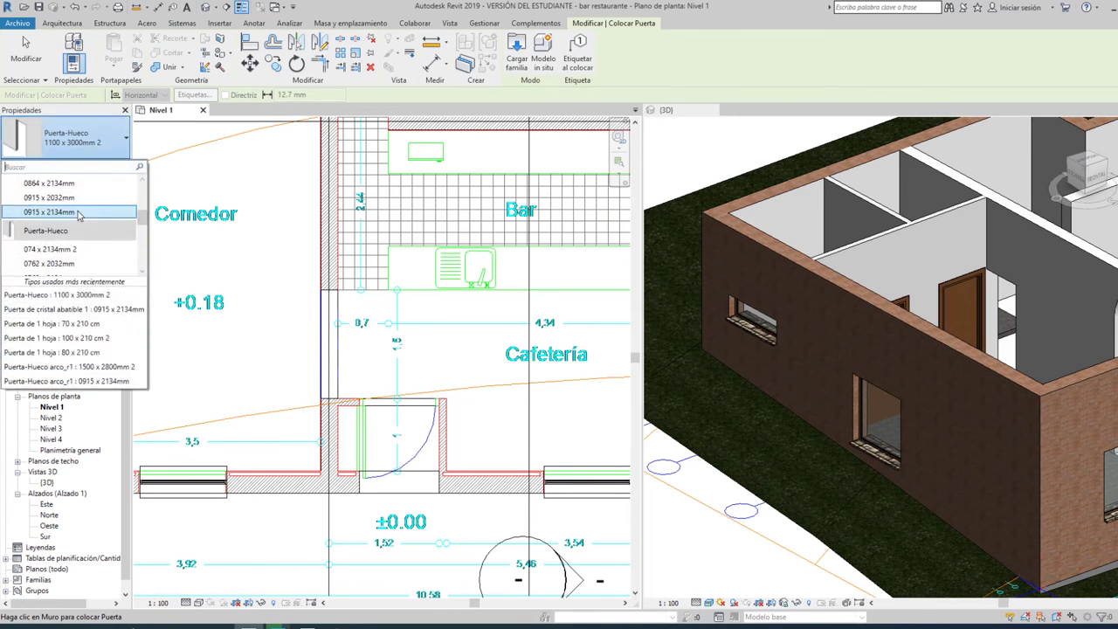
{"action": "scroll", "coordinate": [92, 225], "scroll_direction": "up", "scroll_amount": 2}
{"action": "scroll", "coordinate": [105, 254], "scroll_direction": "up", "scroll_amount": 2}
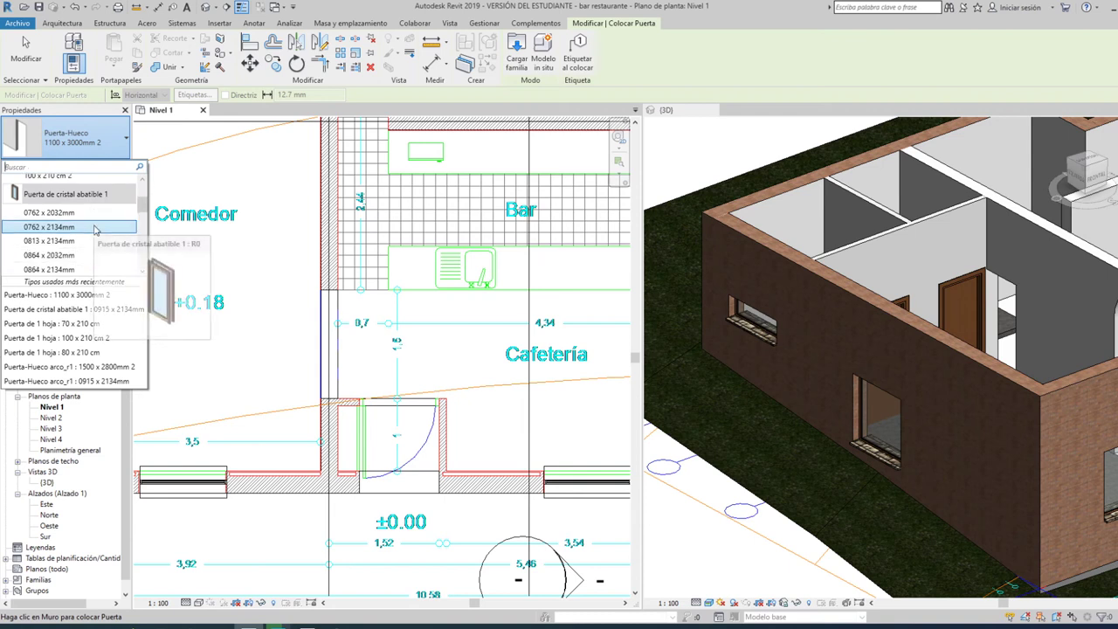
{"action": "scroll", "coordinate": [83, 255], "scroll_direction": "down", "scroll_amount": 2}
{"action": "scroll", "coordinate": [83, 249], "scroll_direction": "down", "scroll_amount": 2}
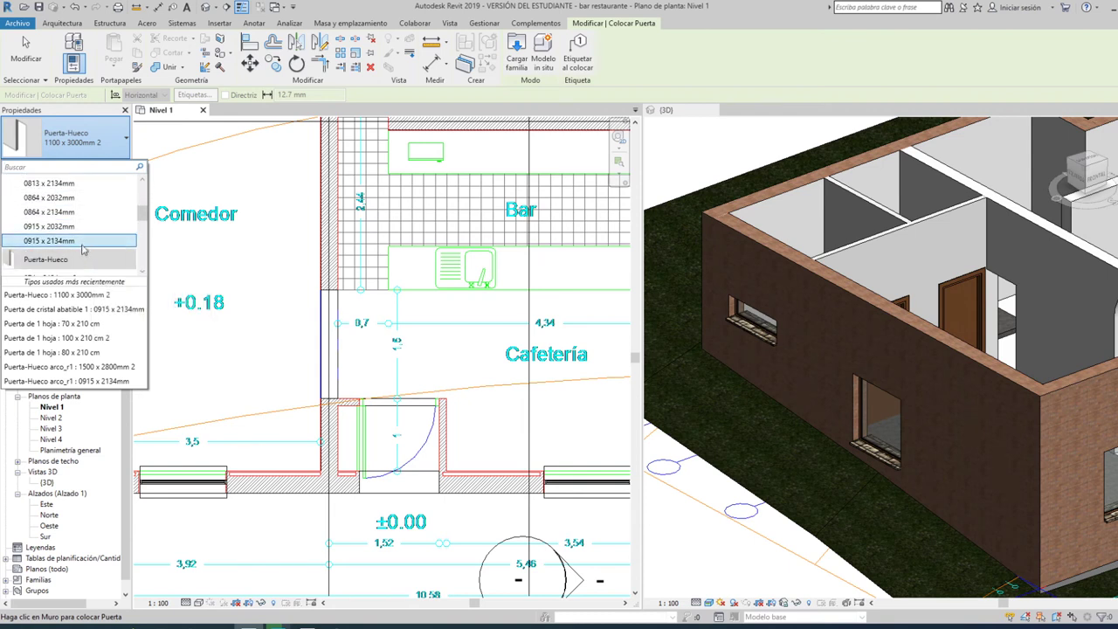
{"action": "left_click", "coordinate": [82, 242]}
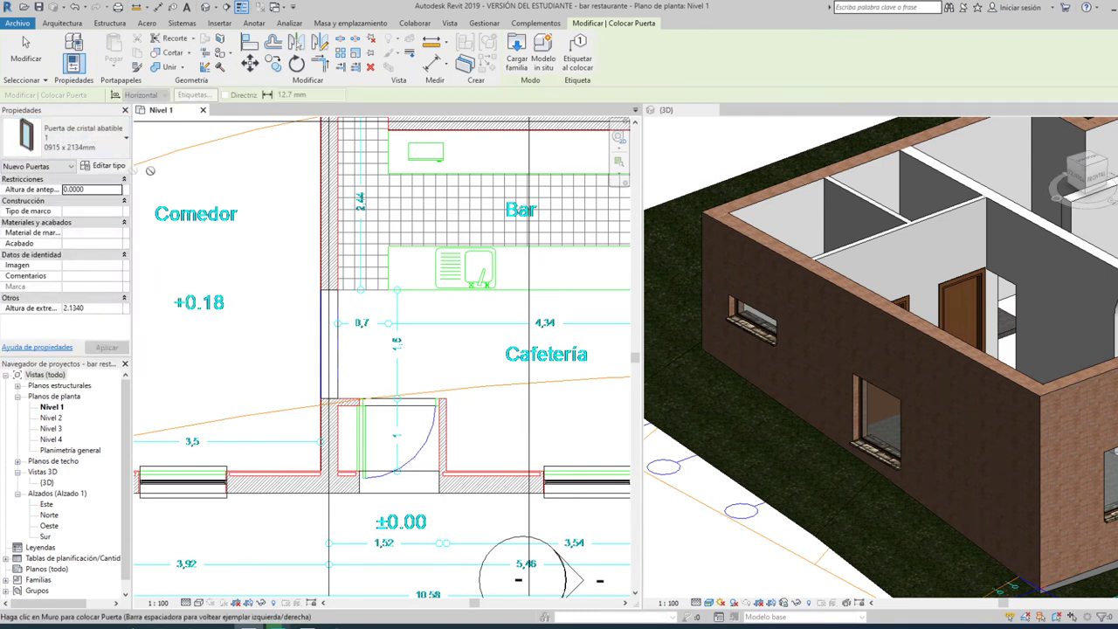
Step: Duplicate the glass door type as '1100 x 2134mm 2' with Anchura set to 1.1
{"action": "left_click", "coordinate": [103, 166]}
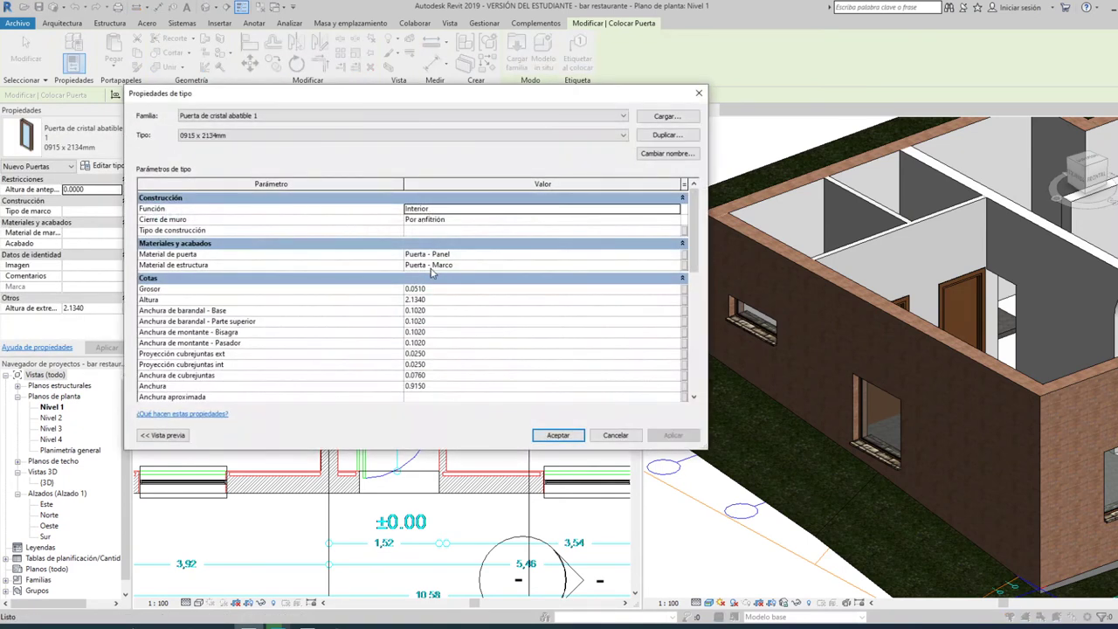
{"action": "left_click", "coordinate": [661, 138]}
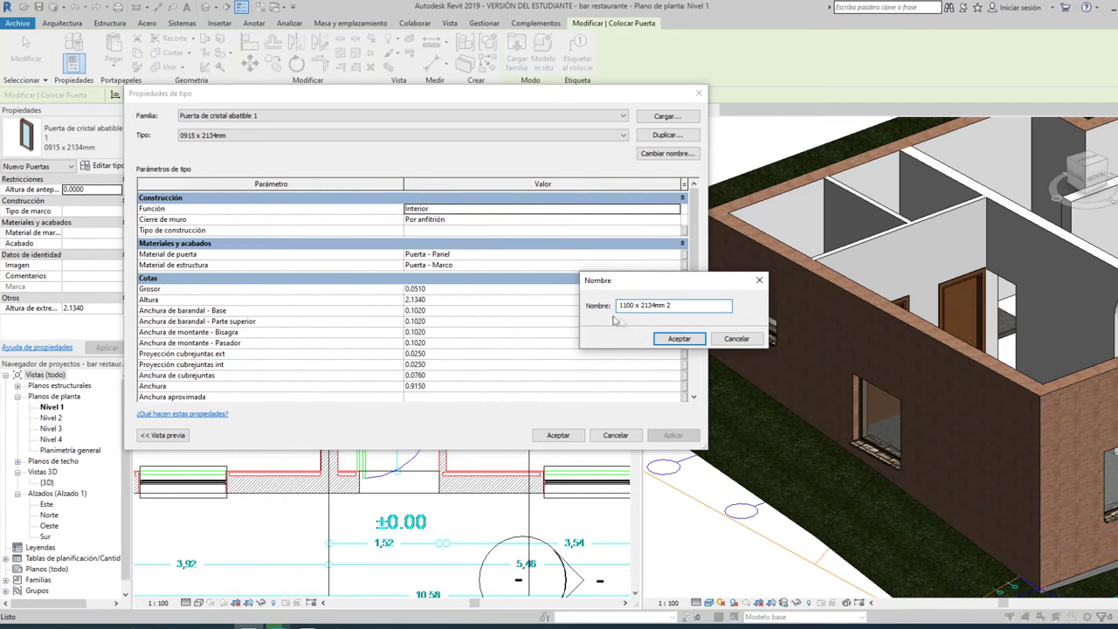
{"action": "left_click", "coordinate": [680, 339]}
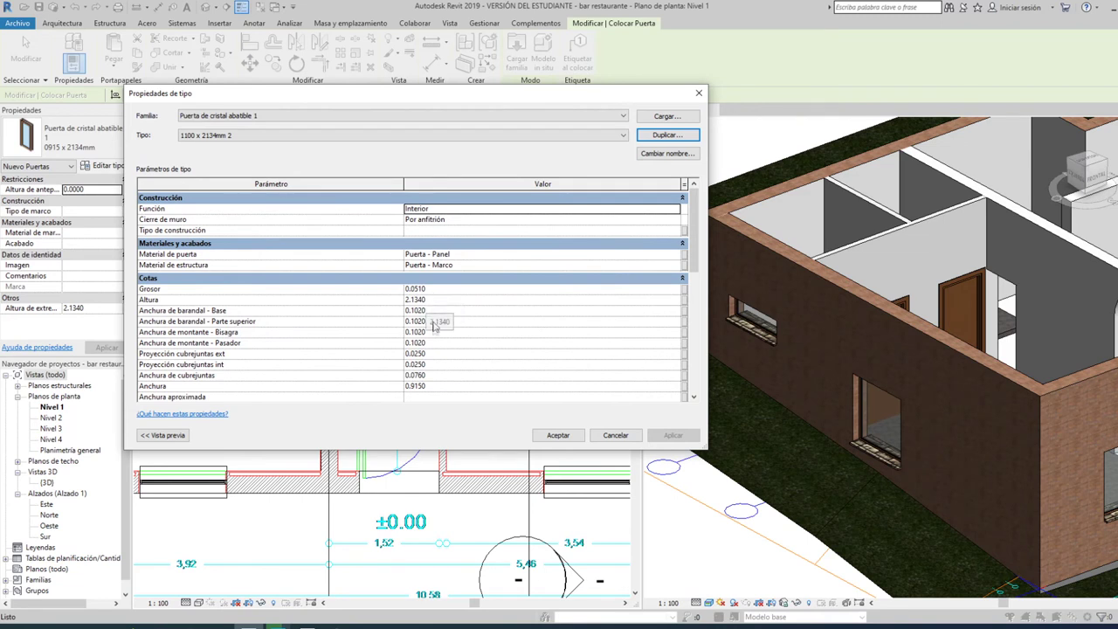
{"action": "left_click", "coordinate": [427, 387]}
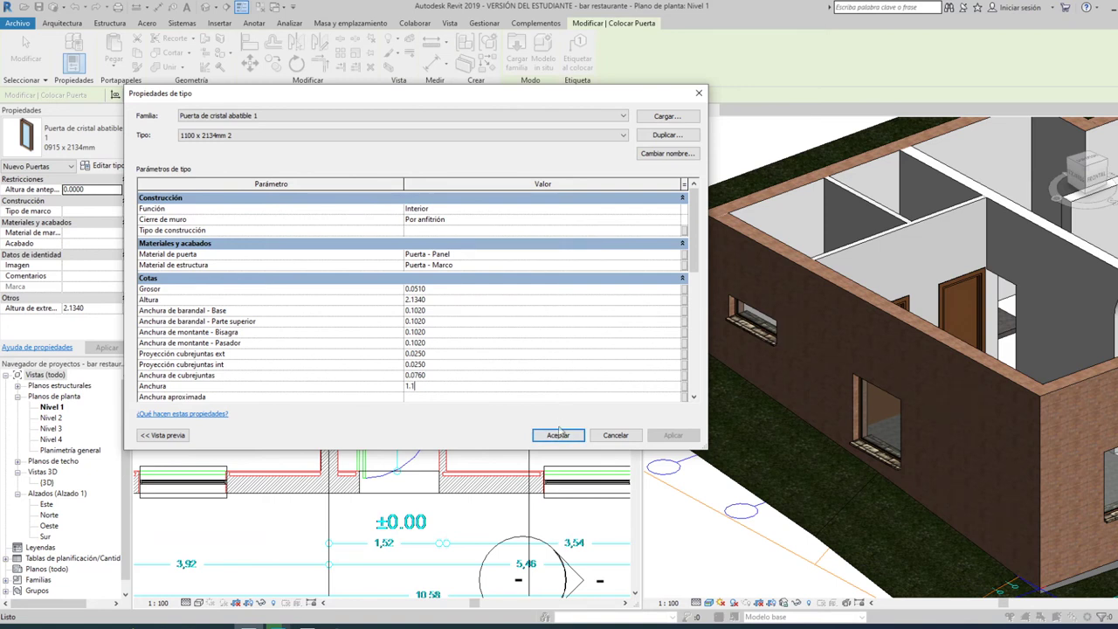
{"action": "left_click", "coordinate": [559, 436]}
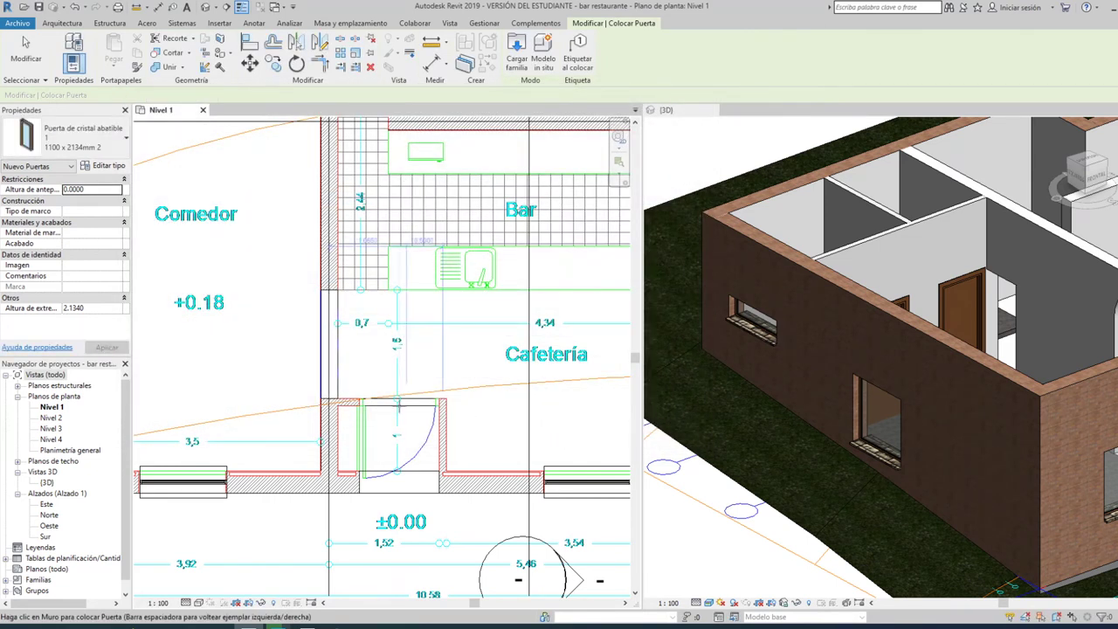
Step: Finish placing the glass door and end the Door command
{"action": "scroll", "coordinate": [397, 408], "scroll_direction": "up", "scroll_amount": 4}
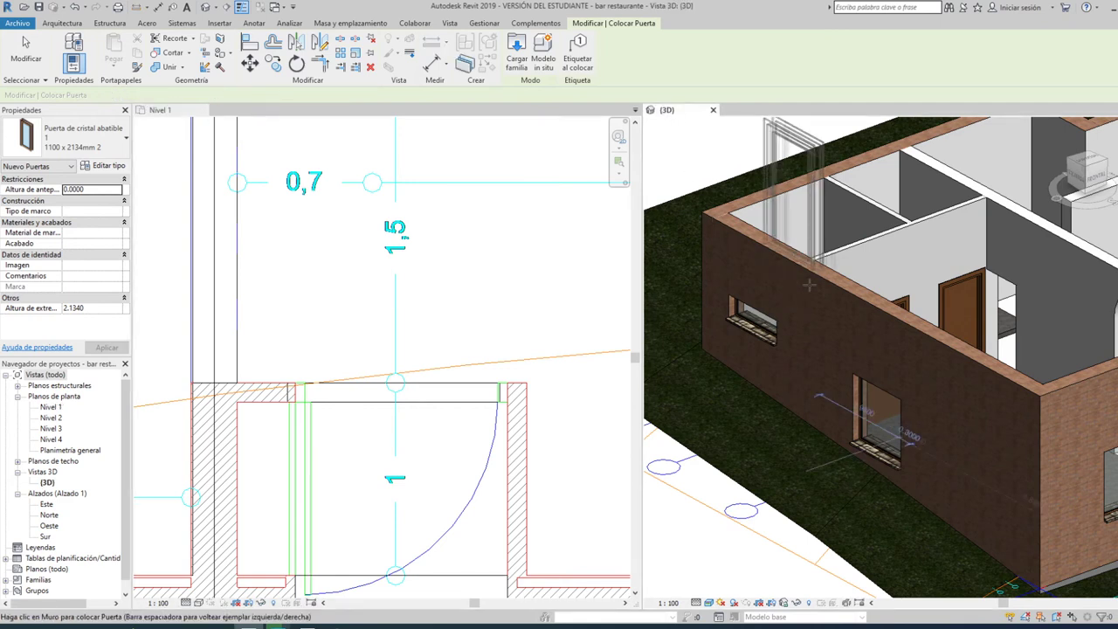
{"action": "middle_click_drag", "start_coordinate": [822, 313], "coordinate": [734, 321]}
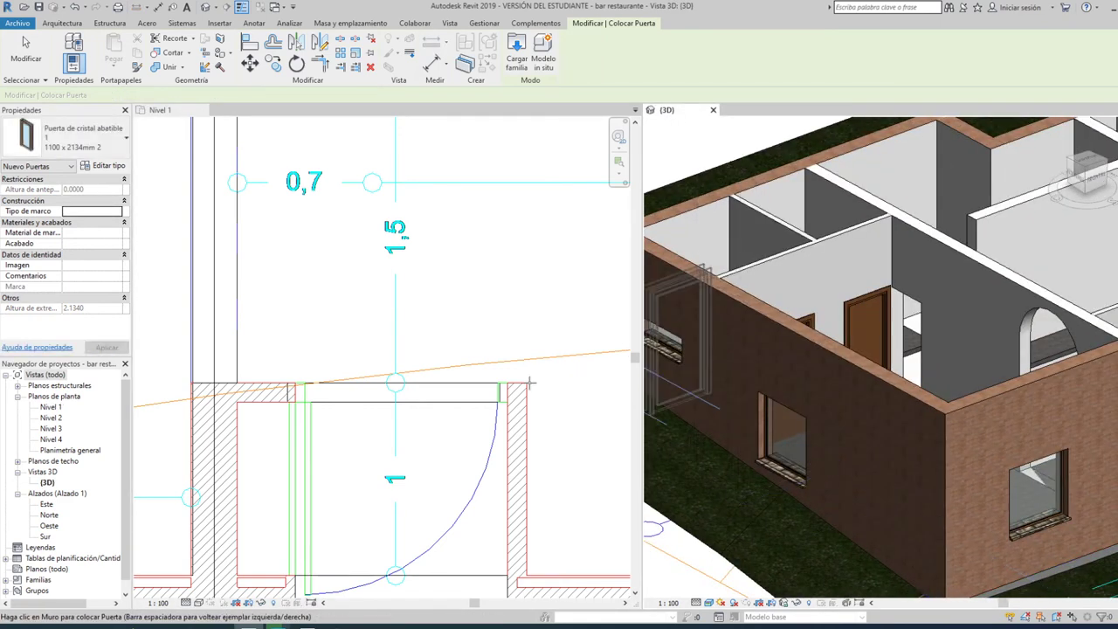
{"action": "key", "text": "Escape"}
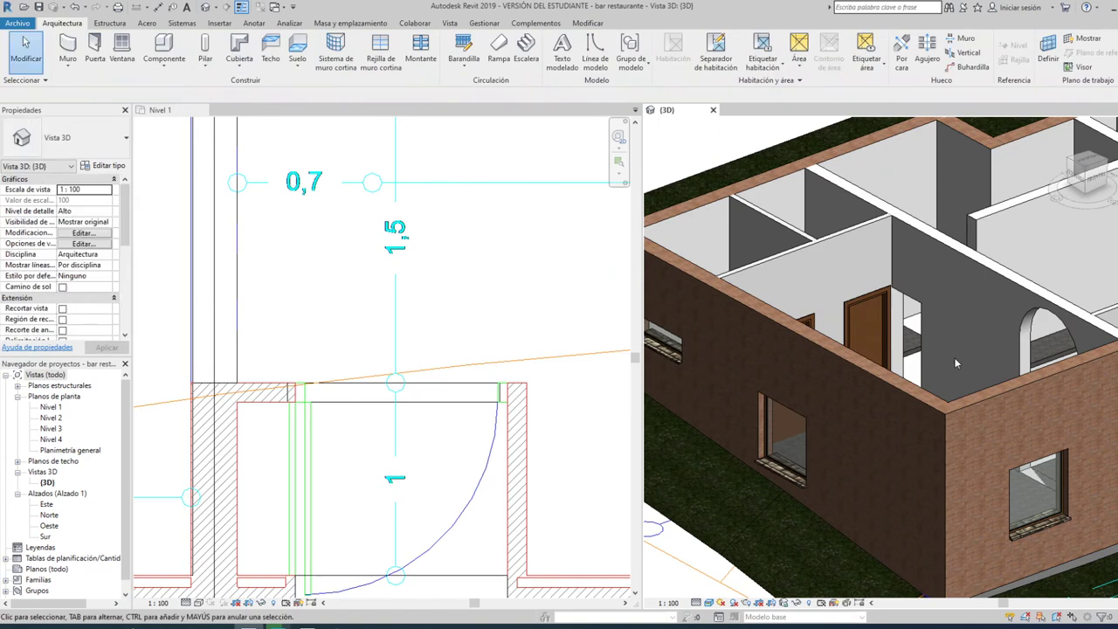
Step: Zoom the 3D view in on the glass door in the arched opening
{"action": "scroll", "coordinate": [957, 363], "scroll_direction": "down", "scroll_amount": 5}
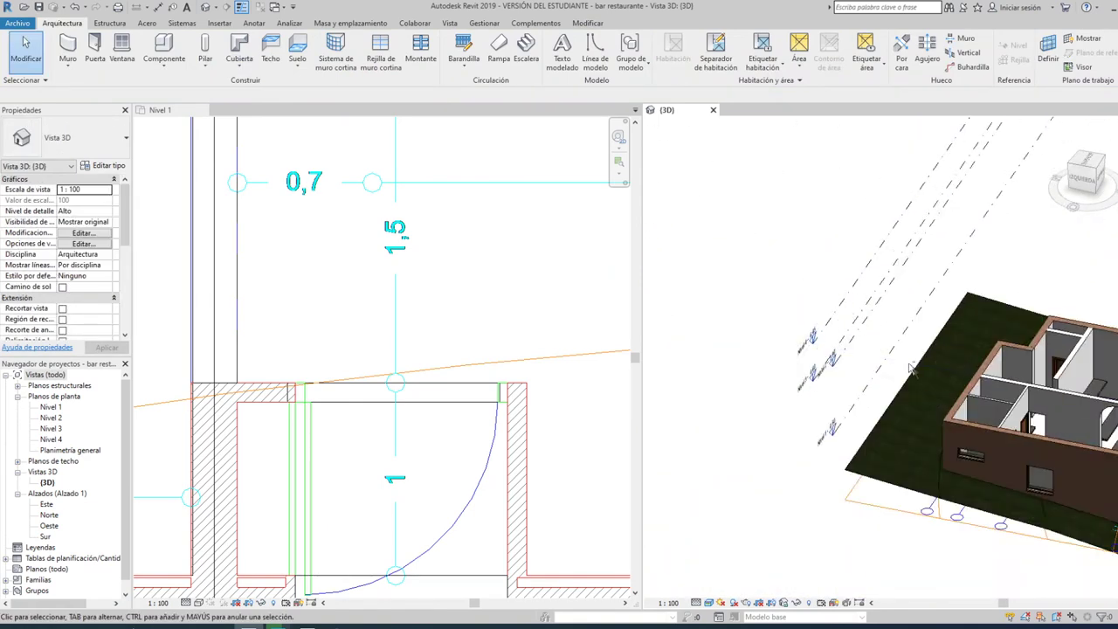
{"action": "scroll", "coordinate": [910, 368], "scroll_direction": "down", "scroll_amount": 5}
{"action": "scroll", "coordinate": [761, 317], "scroll_direction": "up", "scroll_amount": 3}
{"action": "scroll", "coordinate": [769, 262], "scroll_direction": "up", "scroll_amount": 1}
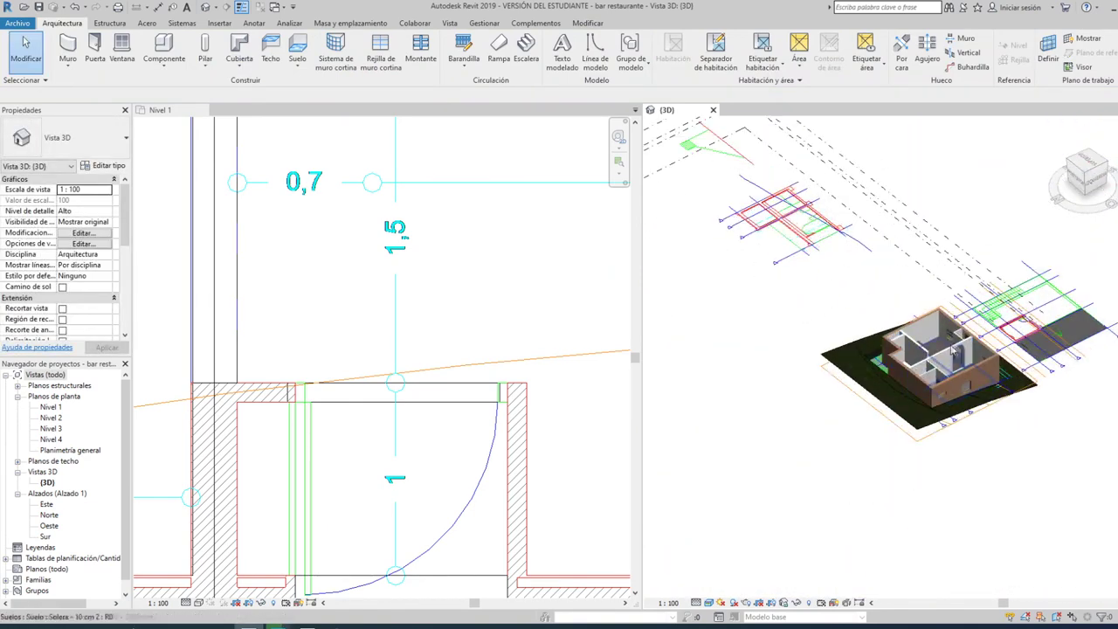
{"action": "scroll", "coordinate": [953, 354], "scroll_direction": "up", "scroll_amount": 3}
{"action": "scroll", "coordinate": [926, 362], "scroll_direction": "up", "scroll_amount": 3}
{"action": "scroll", "coordinate": [909, 370], "scroll_direction": "up", "scroll_amount": 2}
{"action": "scroll", "coordinate": [925, 365], "scroll_direction": "up", "scroll_amount": 1}
{"action": "scroll", "coordinate": [944, 359], "scroll_direction": "up", "scroll_amount": 1}
{"action": "scroll", "coordinate": [968, 347], "scroll_direction": "up", "scroll_amount": 1}
{"action": "scroll", "coordinate": [1004, 343], "scroll_direction": "up", "scroll_amount": 1}
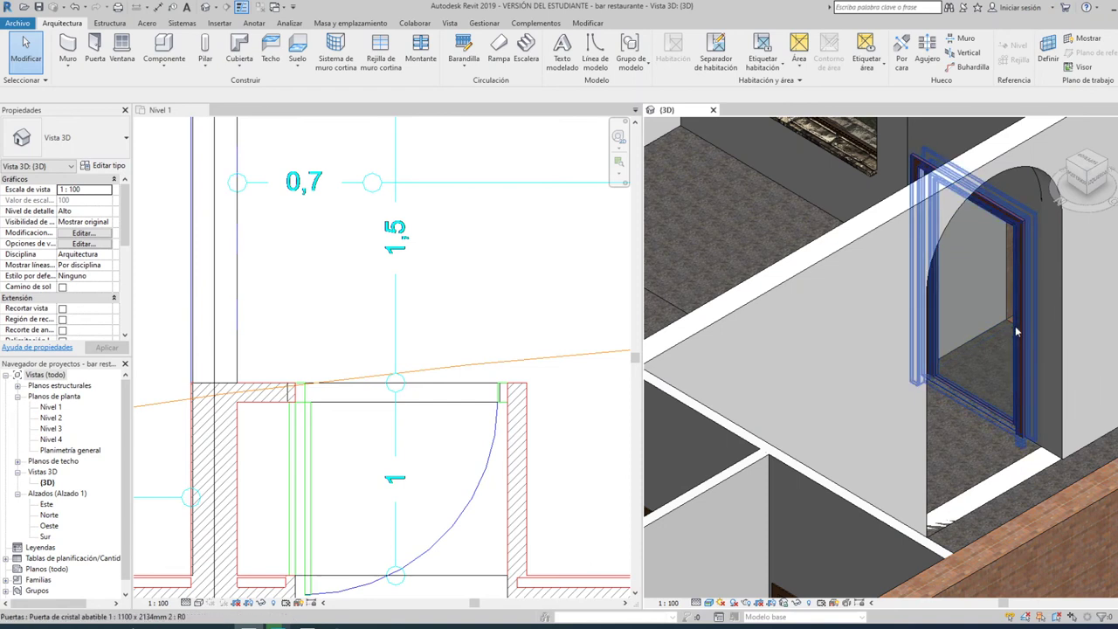
Step: Set the glass door's Altura de antepecho to 0.1 and apply it
{"action": "left_click", "coordinate": [1016, 332]}
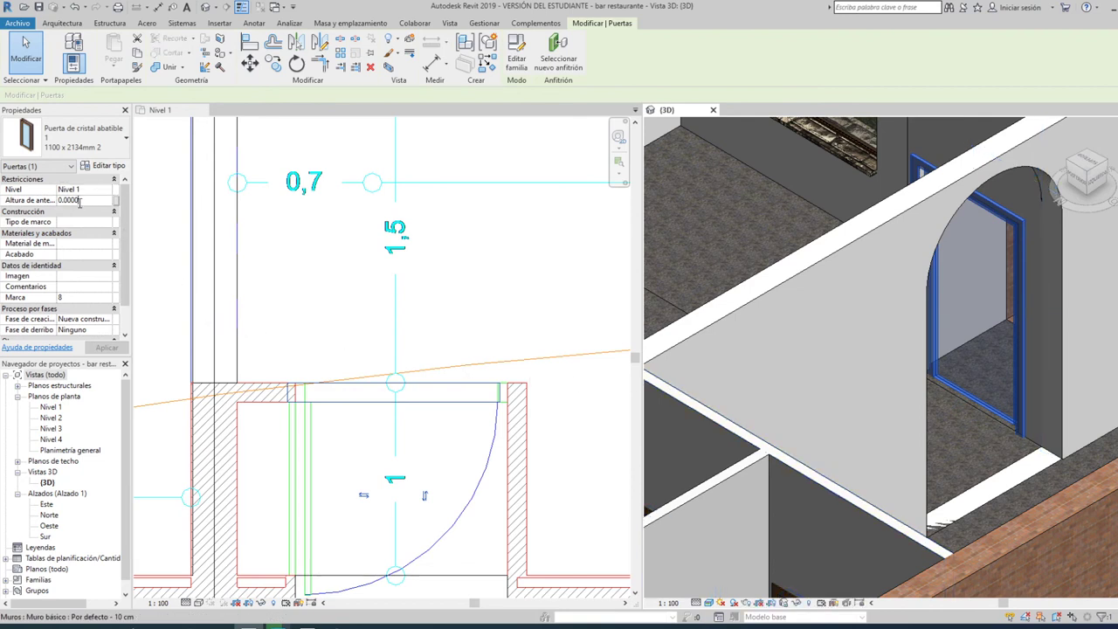
{"action": "type", "text": "0."}
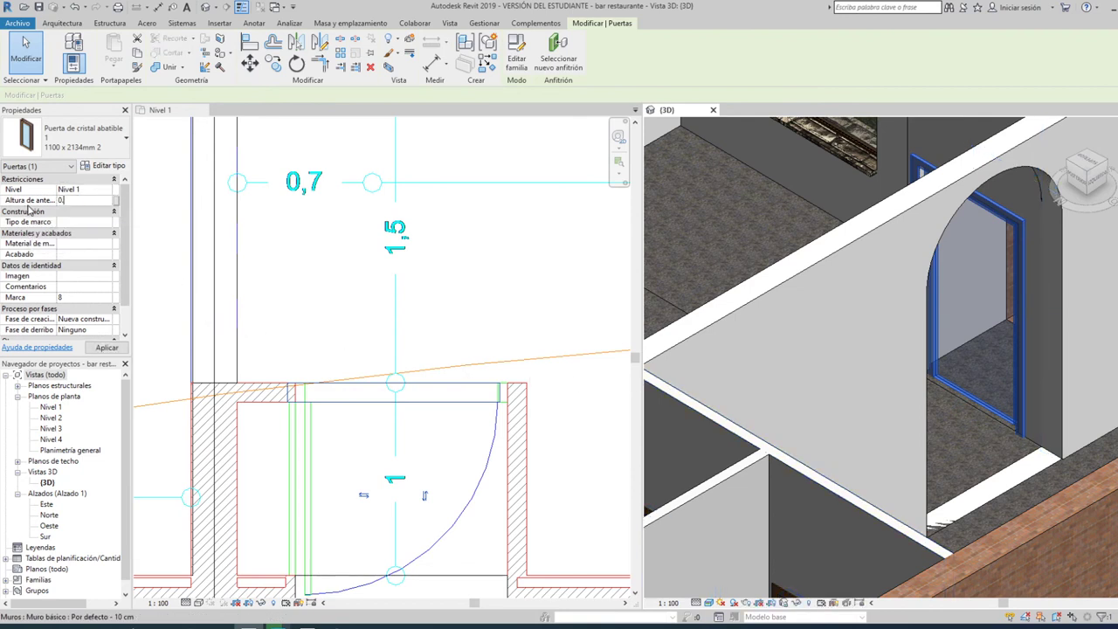
{"action": "left_click", "coordinate": [106, 349]}
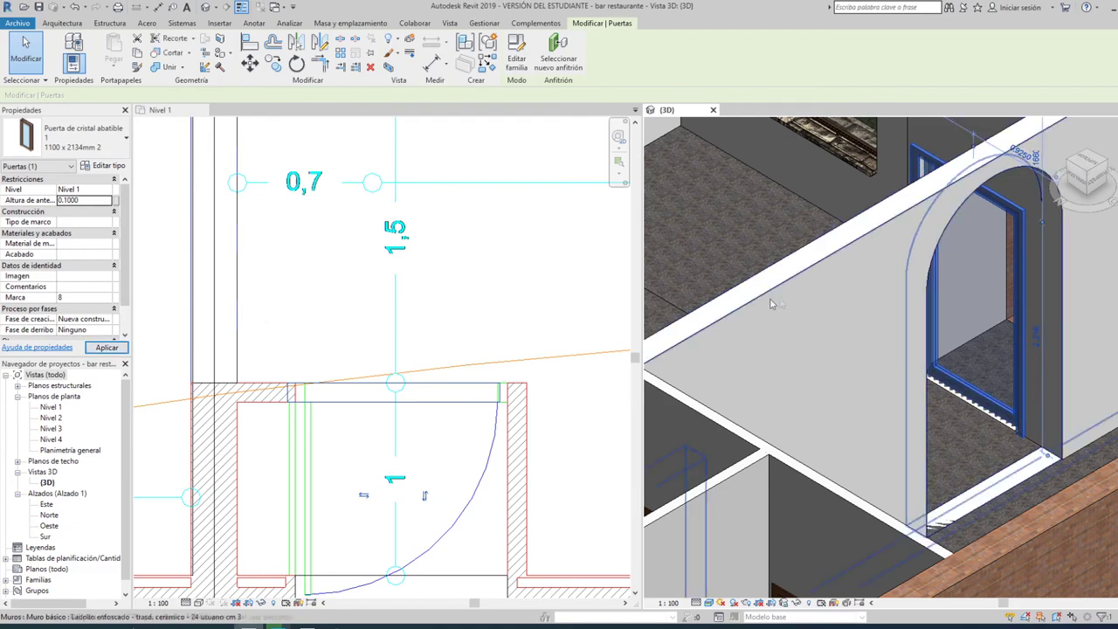
{"action": "key", "text": "Escape"}
Step: Zoom in and back out on the glass door to inspect its raised sill
{"action": "scroll", "coordinate": [1009, 416], "scroll_direction": "up", "scroll_amount": 3}
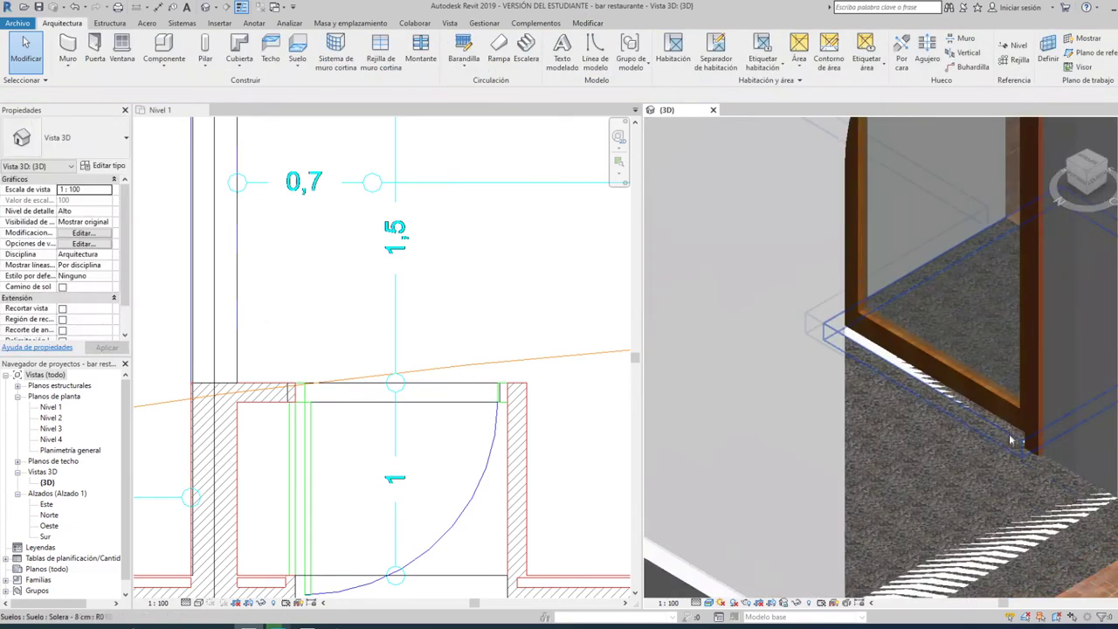
{"action": "scroll", "coordinate": [1009, 444], "scroll_direction": "up", "scroll_amount": 2}
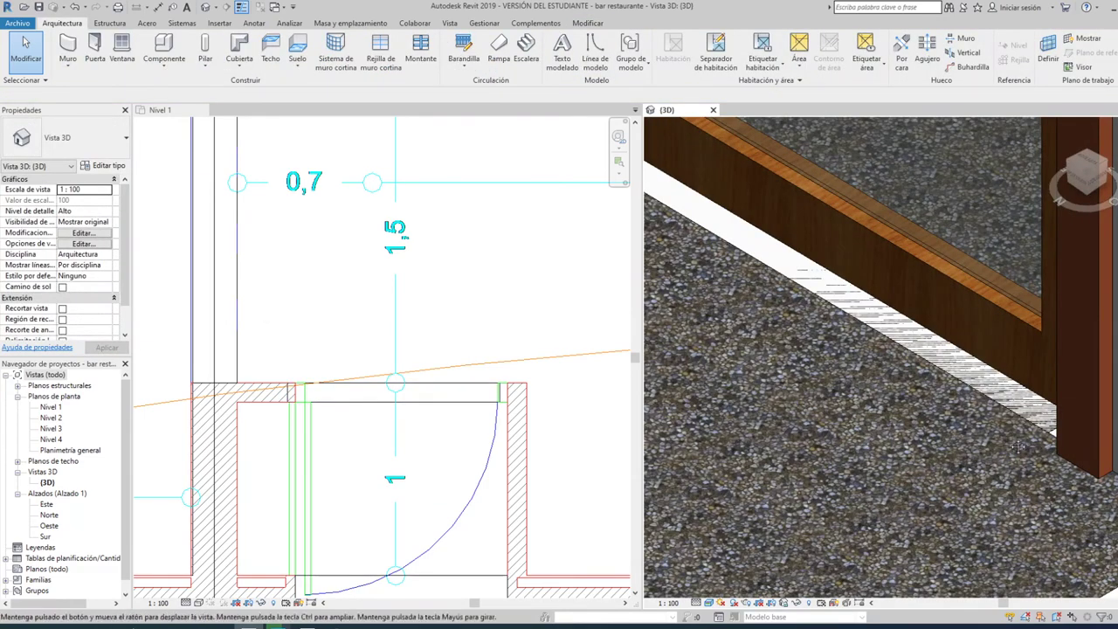
{"action": "scroll", "coordinate": [1009, 441], "scroll_direction": "up", "scroll_amount": 2}
{"action": "scroll", "coordinate": [1003, 446], "scroll_direction": "up", "scroll_amount": 2}
{"action": "scroll", "coordinate": [995, 428], "scroll_direction": "up", "scroll_amount": 2}
{"action": "scroll", "coordinate": [994, 403], "scroll_direction": "down", "scroll_amount": 5}
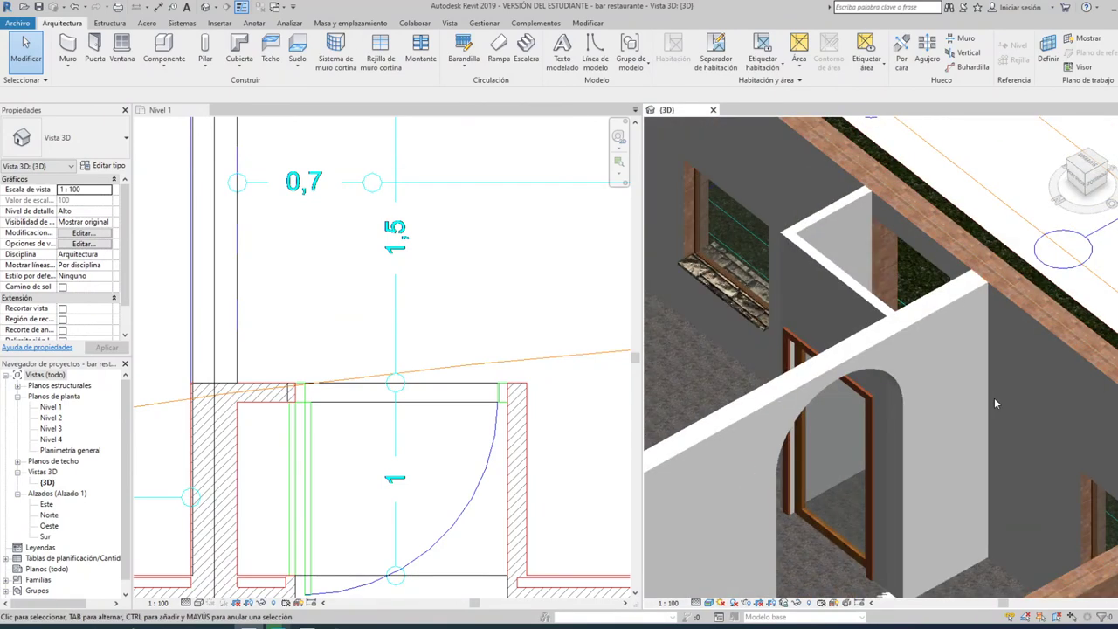
{"action": "scroll", "coordinate": [961, 411], "scroll_direction": "up", "scroll_amount": 1}
{"action": "scroll", "coordinate": [891, 428], "scroll_direction": "up", "scroll_amount": 2}
{"action": "scroll", "coordinate": [793, 489], "scroll_direction": "up", "scroll_amount": 2}
{"action": "scroll", "coordinate": [794, 489], "scroll_direction": "up", "scroll_amount": 2}
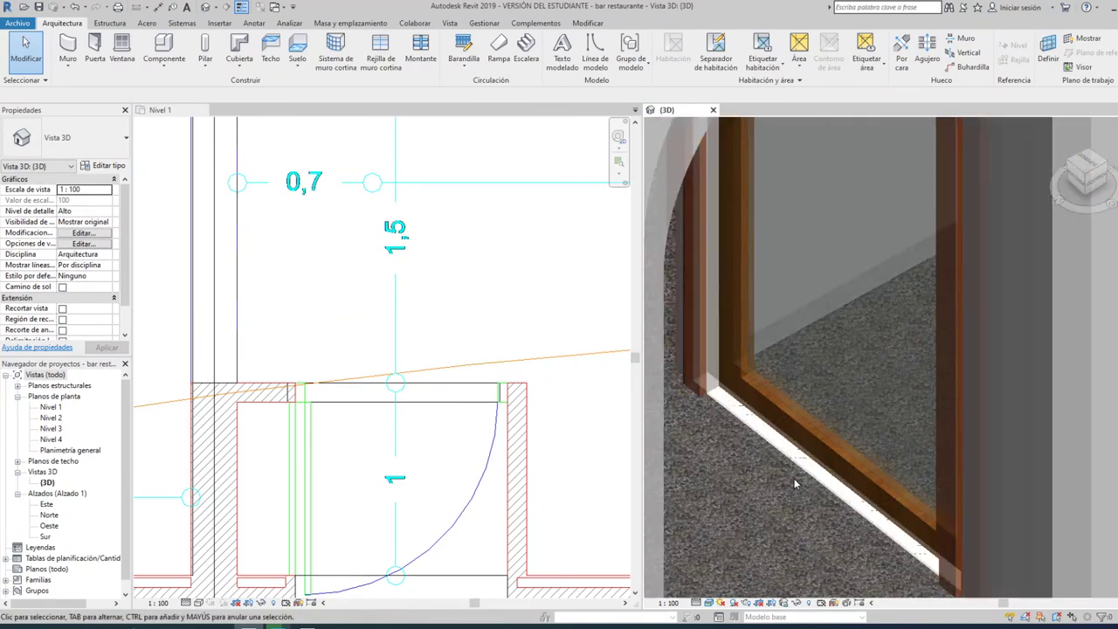
{"action": "scroll", "coordinate": [795, 428], "scroll_direction": "up", "scroll_amount": 1}
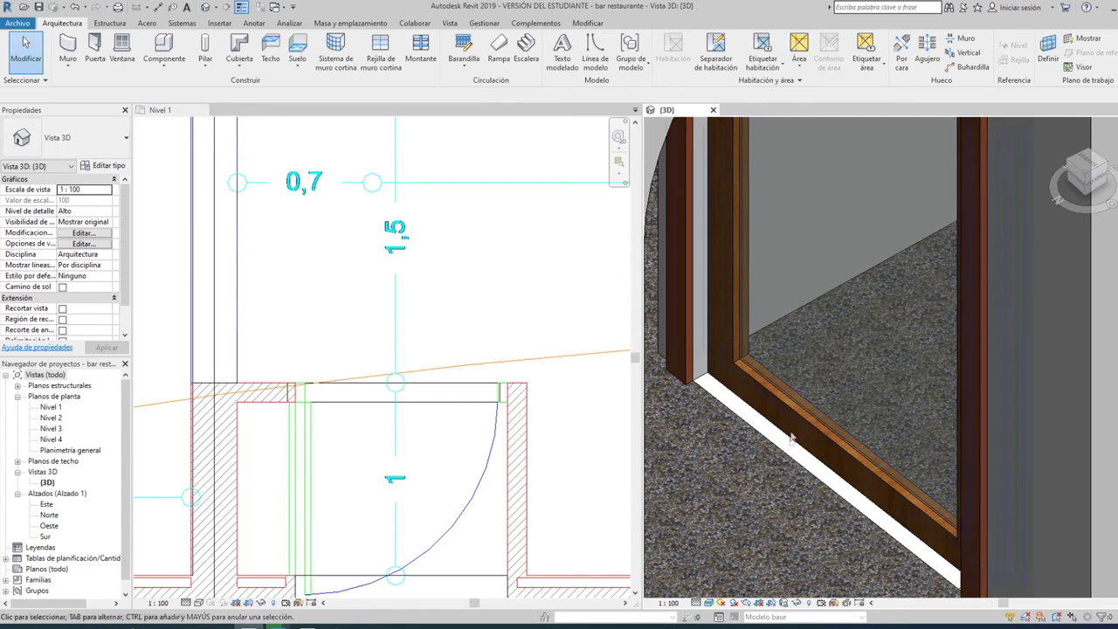
{"action": "scroll", "coordinate": [807, 381], "scroll_direction": "down", "scroll_amount": 1}
{"action": "scroll", "coordinate": [808, 380], "scroll_direction": "down", "scroll_amount": 2}
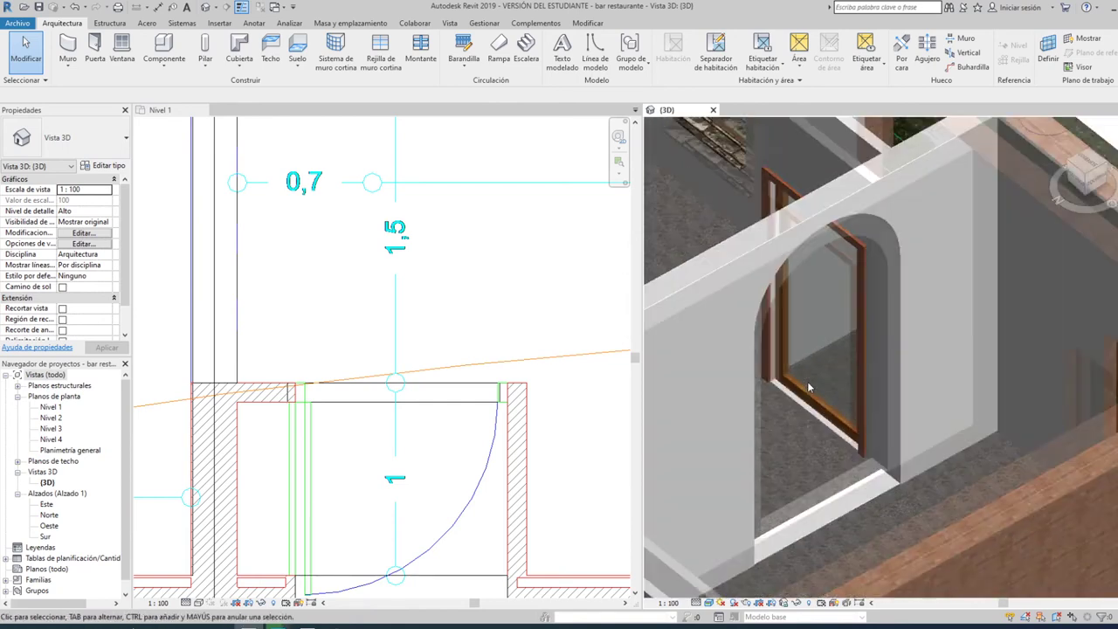
{"action": "scroll", "coordinate": [804, 409], "scroll_direction": "down", "scroll_amount": 2}
{"action": "scroll", "coordinate": [855, 371], "scroll_direction": "down", "scroll_amount": 1}
{"action": "scroll", "coordinate": [856, 366], "scroll_direction": "down", "scroll_amount": 3}
{"action": "scroll", "coordinate": [869, 332], "scroll_direction": "down", "scroll_amount": 3}
Step: Orbit the 3D view to face the brick wall with the window
{"action": "mouse_move", "coordinate": [867, 327]}
{"action": "middle_mouse_down", "text": "shift"}
{"action": "mouse_move", "coordinate": [836, 355]}
{"action": "mouse_move", "coordinate": [813, 314]}
{"action": "middle_mouse_up", "text": "shift"}
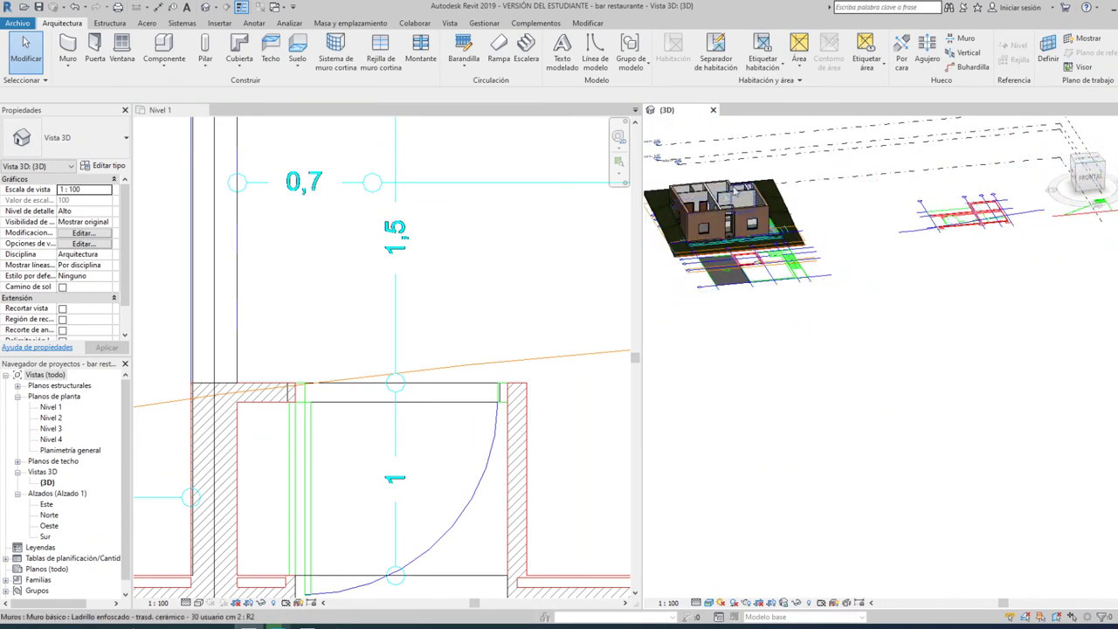
{"action": "scroll", "coordinate": [751, 279], "scroll_direction": "up", "scroll_amount": 3}
{"action": "scroll", "coordinate": [732, 255], "scroll_direction": "up", "scroll_amount": 3}
{"action": "middle_click_drag", "start_coordinate": [733, 255], "coordinate": [834, 232], "text": "shift"}
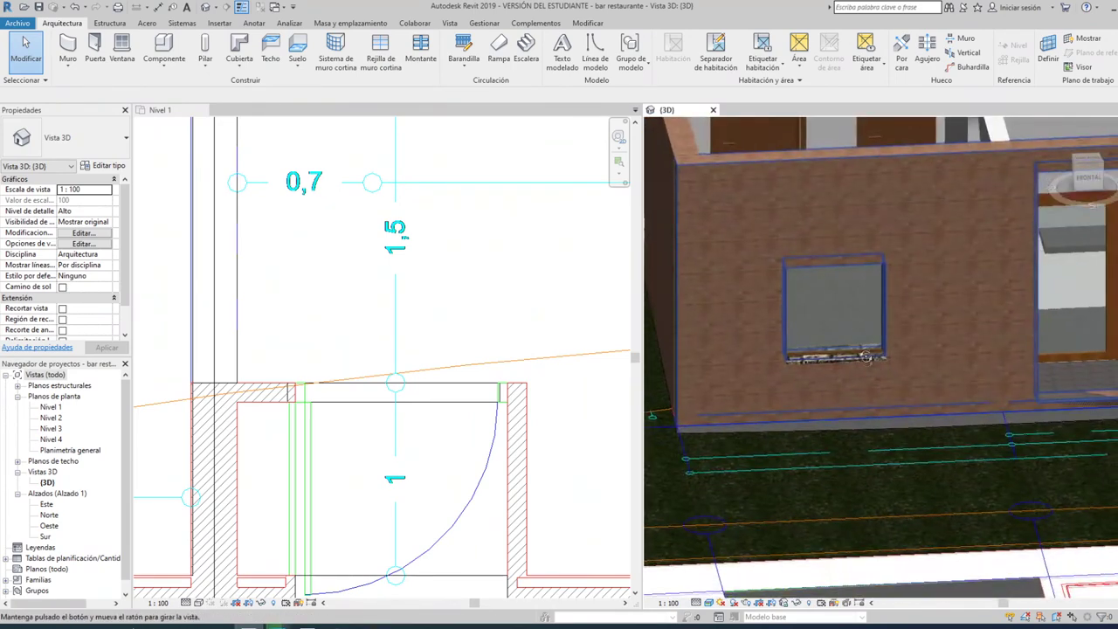
{"action": "scroll", "coordinate": [750, 158], "scroll_direction": "up", "scroll_amount": 2}
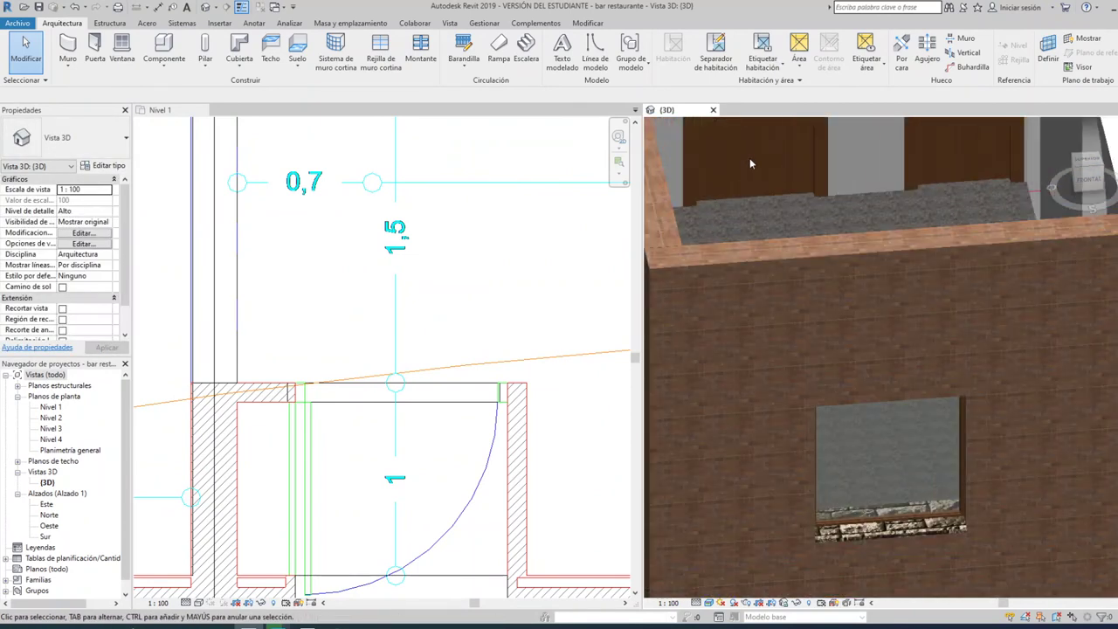
Step: Apply a 0.1 sill height to the right door of the pair behind the brick wall
{"action": "left_click", "coordinate": [820, 182]}
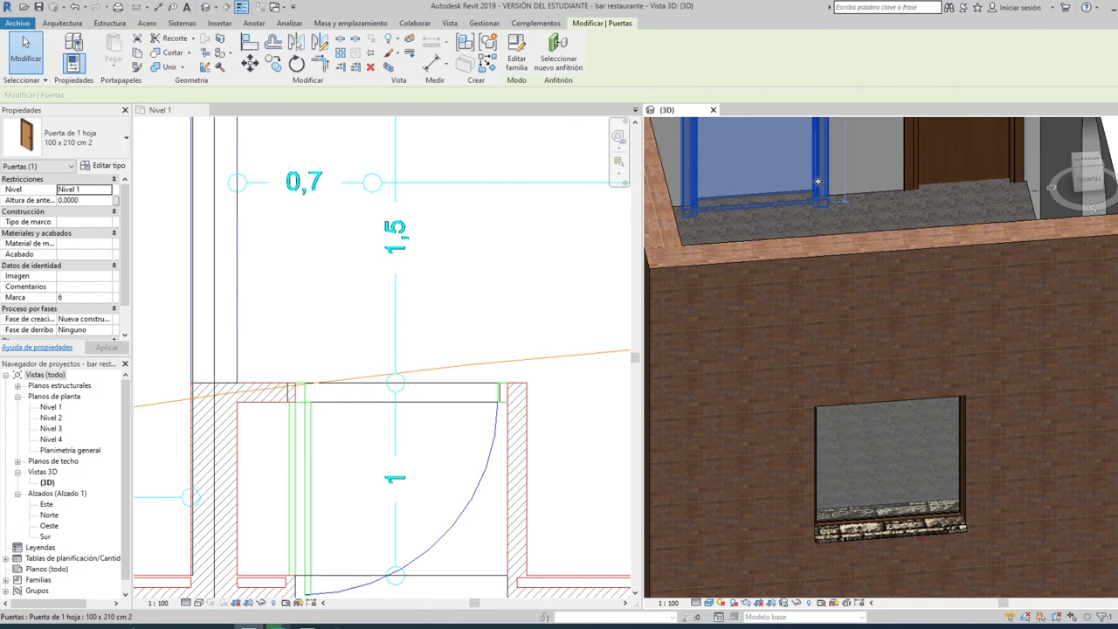
{"action": "key", "text": "Escape"}
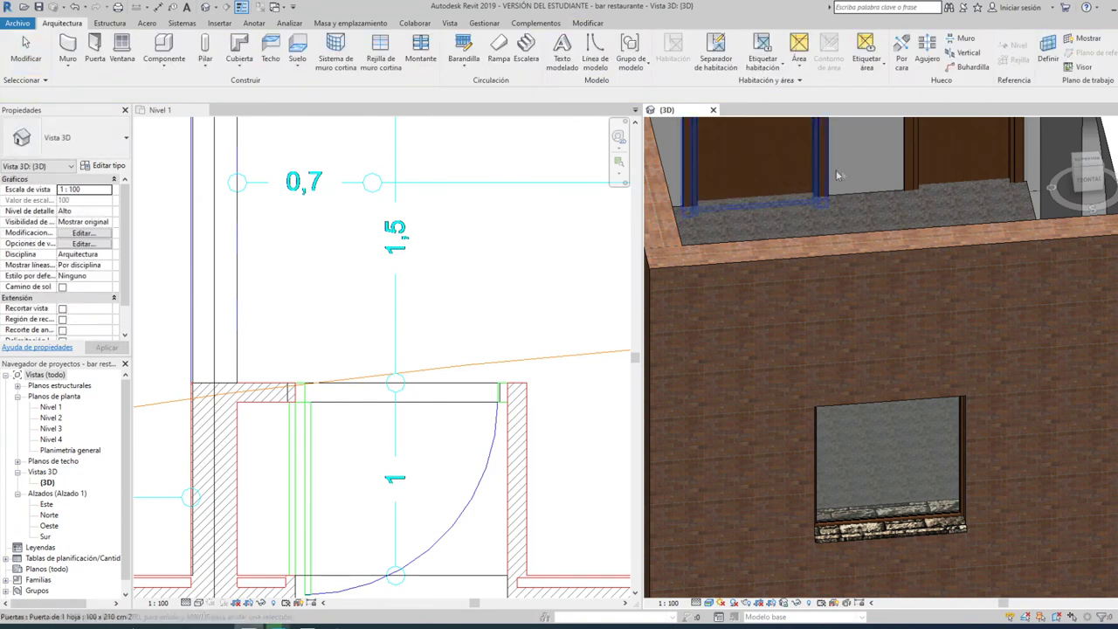
{"action": "scroll", "coordinate": [833, 202], "scroll_direction": "down", "scroll_amount": 2}
{"action": "scroll", "coordinate": [834, 202], "scroll_direction": "down", "scroll_amount": 1}
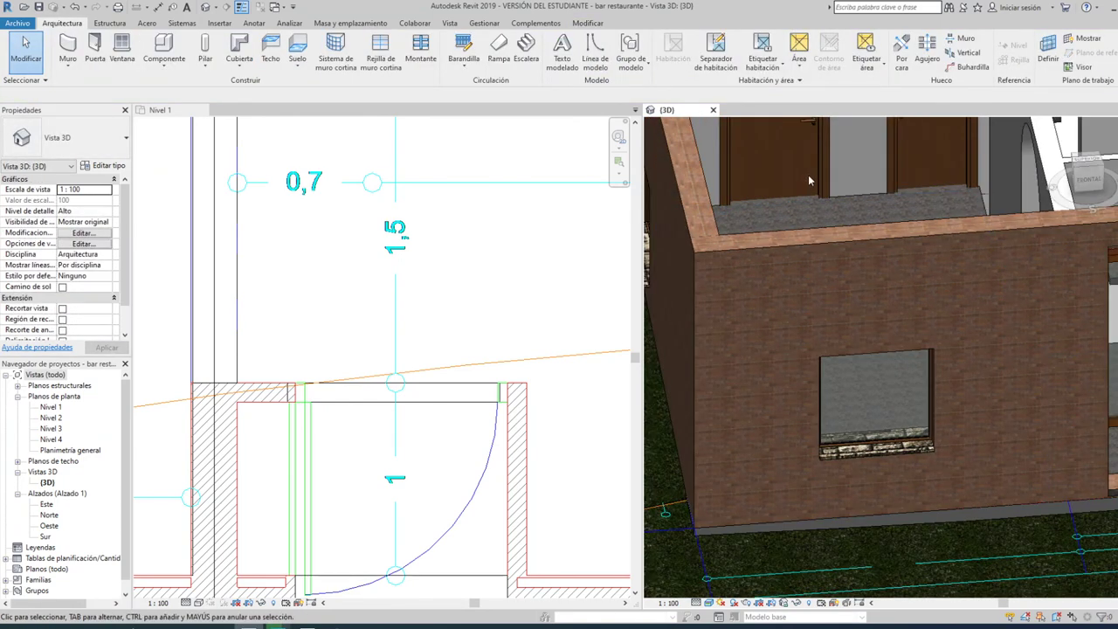
{"action": "left_click", "coordinate": [811, 173]}
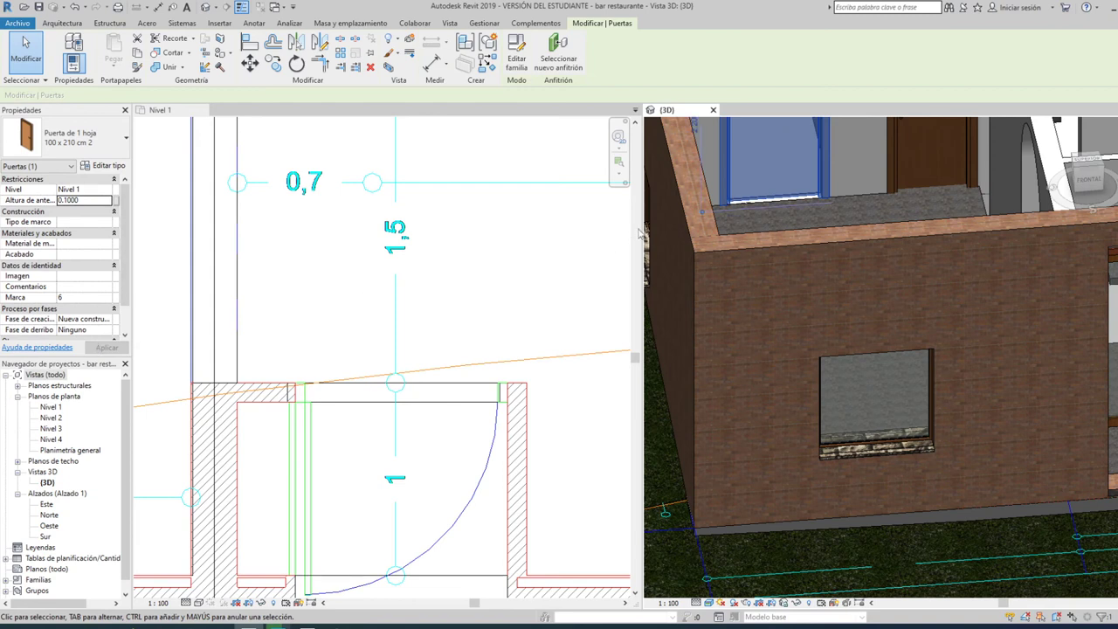
{"action": "left_click", "coordinate": [934, 178]}
{"action": "left_click", "coordinate": [954, 174]}
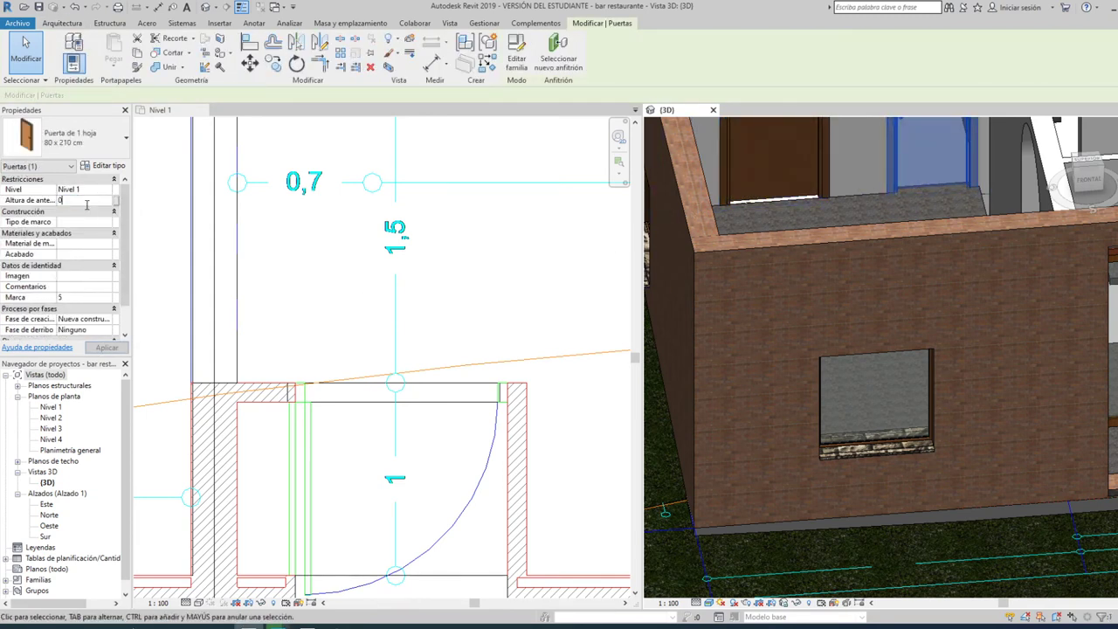
{"action": "left_click", "coordinate": [104, 348]}
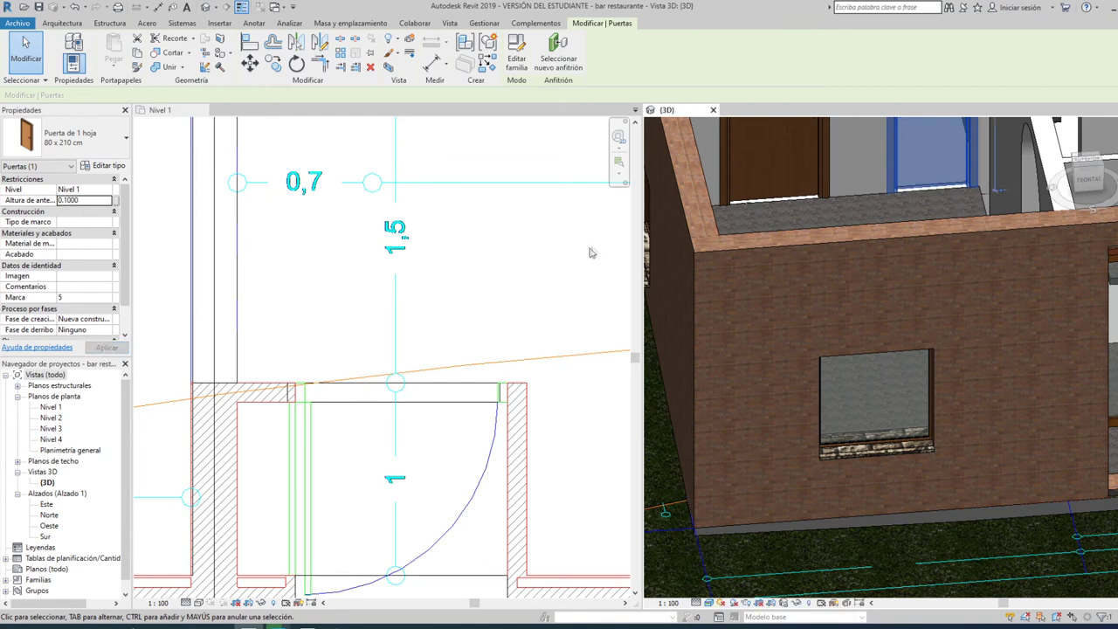
{"action": "key", "text": "Escape"}
Step: Orbit and zoom the 3D view to look down into the house
{"action": "left_click", "coordinate": [839, 333]}
{"action": "middle_click_drag", "start_coordinate": [839, 332], "coordinate": [857, 327], "text": "shift"}
{"action": "key", "text": "Escape"}
{"action": "middle_click_drag", "start_coordinate": [860, 277], "coordinate": [904, 329], "text": "shift"}
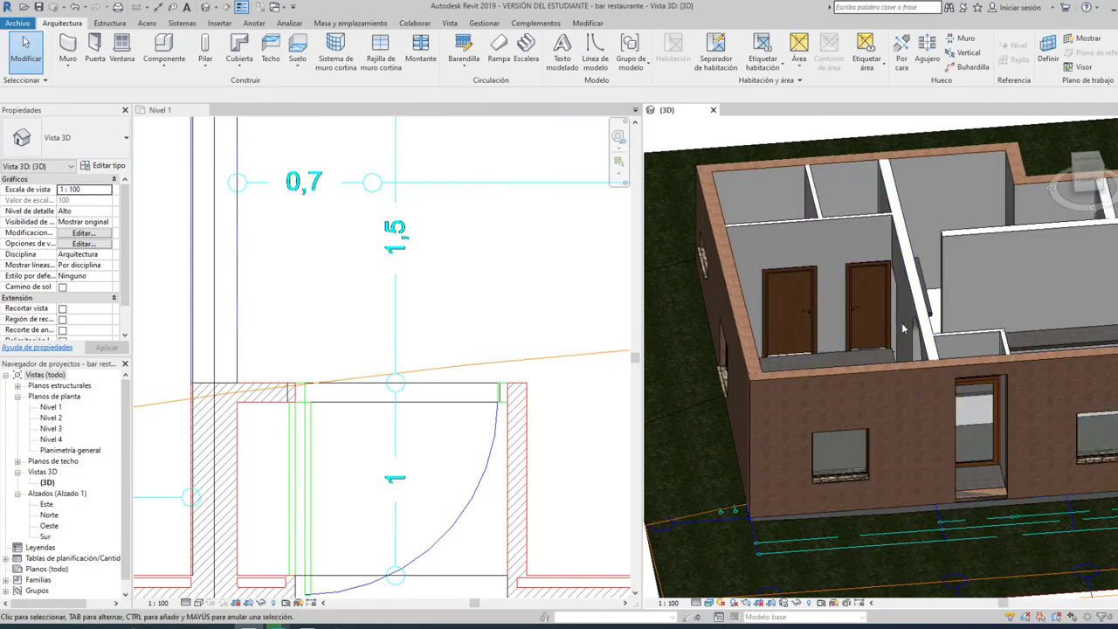
{"action": "scroll", "coordinate": [905, 329], "scroll_direction": "down", "scroll_amount": 3}
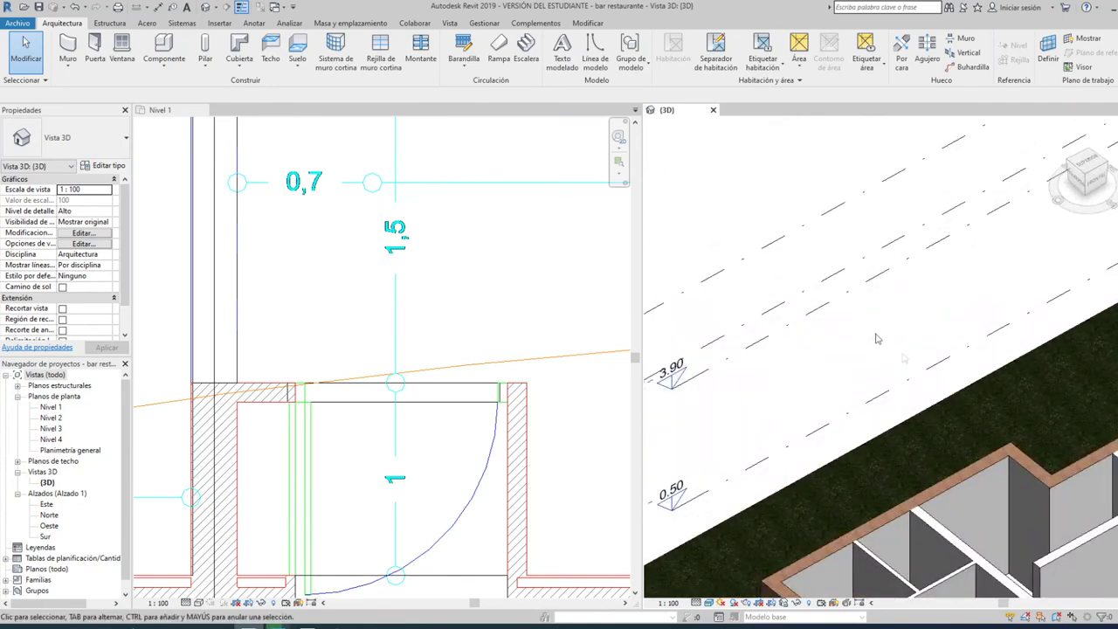
{"action": "scroll", "coordinate": [908, 382], "scroll_direction": "down", "scroll_amount": 2}
{"action": "middle_click_drag", "start_coordinate": [909, 382], "coordinate": [893, 365], "text": "shift"}
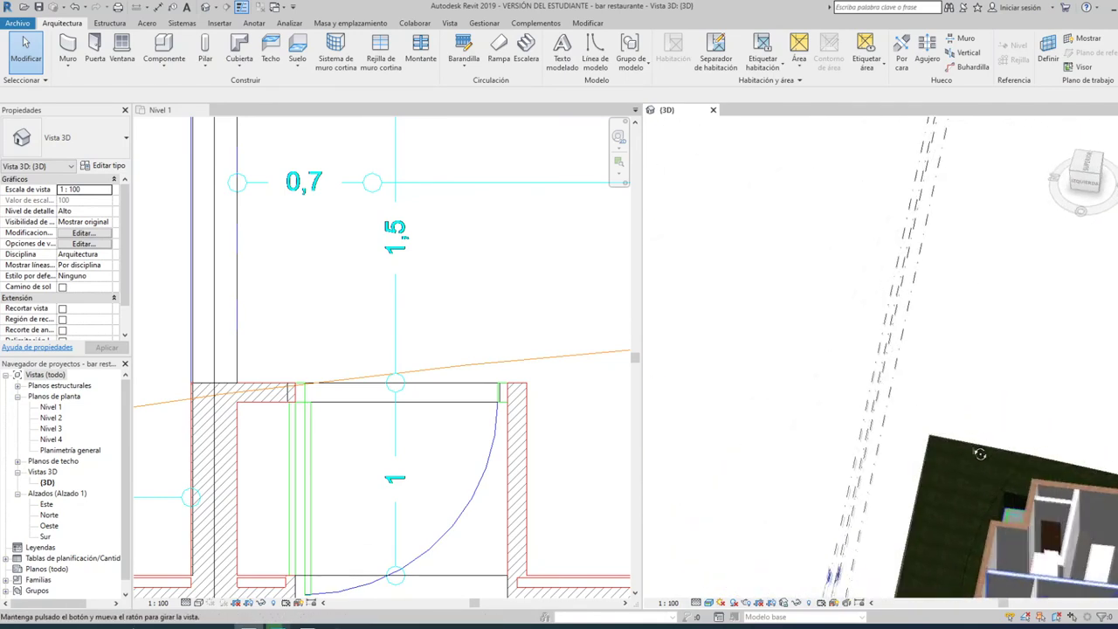
{"action": "scroll", "coordinate": [893, 365], "scroll_direction": "up", "scroll_amount": 2}
{"action": "scroll", "coordinate": [943, 402], "scroll_direction": "up", "scroll_amount": 3}
{"action": "scroll", "coordinate": [979, 435], "scroll_direction": "up", "scroll_amount": 3}
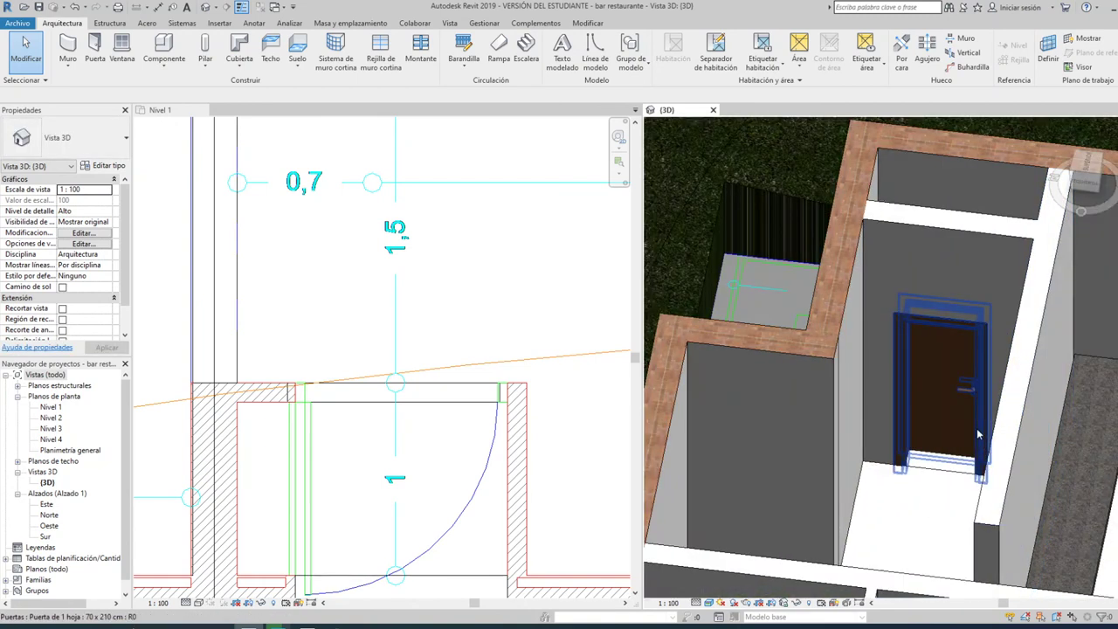
Step: Set the 70 x 210 cm door in the small room to a 0.1 sill height
{"action": "left_click", "coordinate": [979, 435]}
{"action": "left_click", "coordinate": [89, 202]}
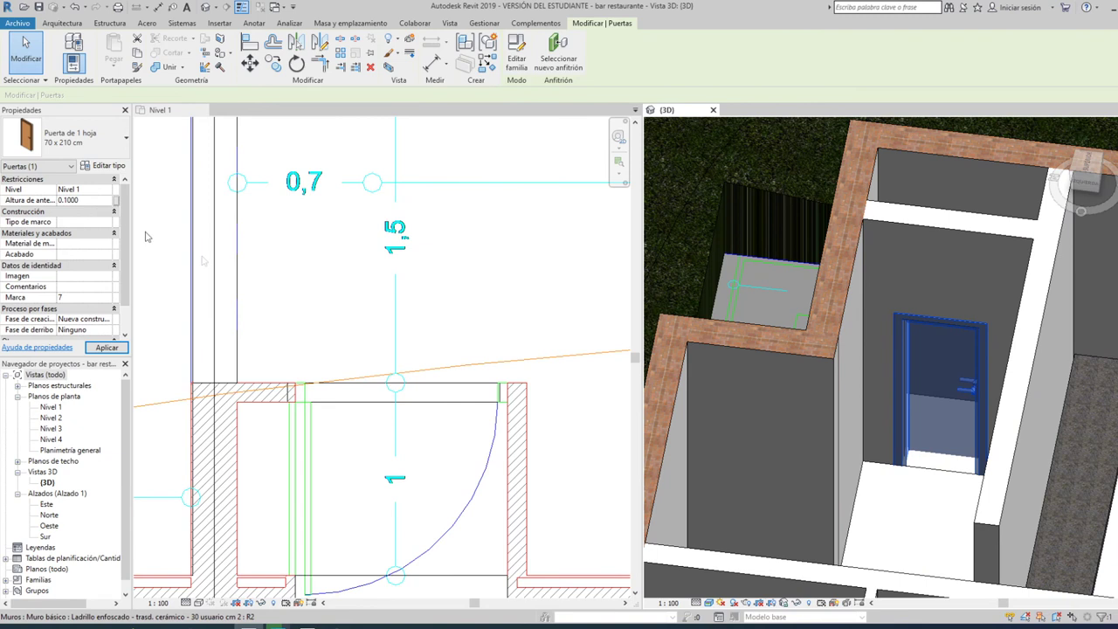
{"action": "key", "text": "Escape"}
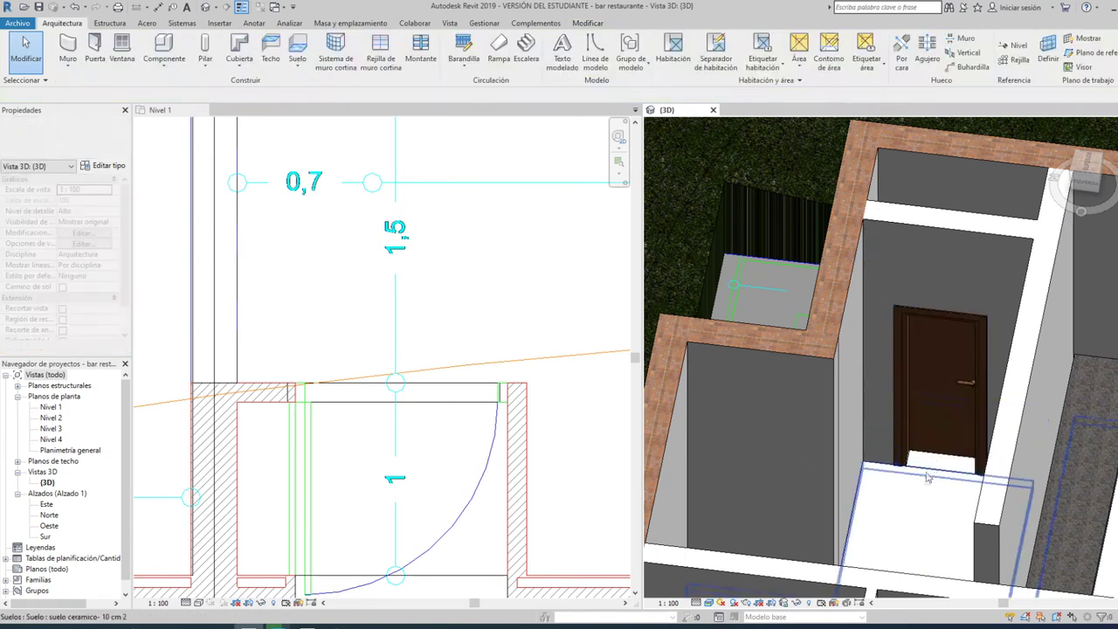
{"action": "scroll", "coordinate": [937, 465], "scroll_direction": "up", "scroll_amount": 5}
{"action": "scroll", "coordinate": [904, 415], "scroll_direction": "down", "scroll_amount": 1}
{"action": "scroll", "coordinate": [904, 415], "scroll_direction": "down", "scroll_amount": 3}
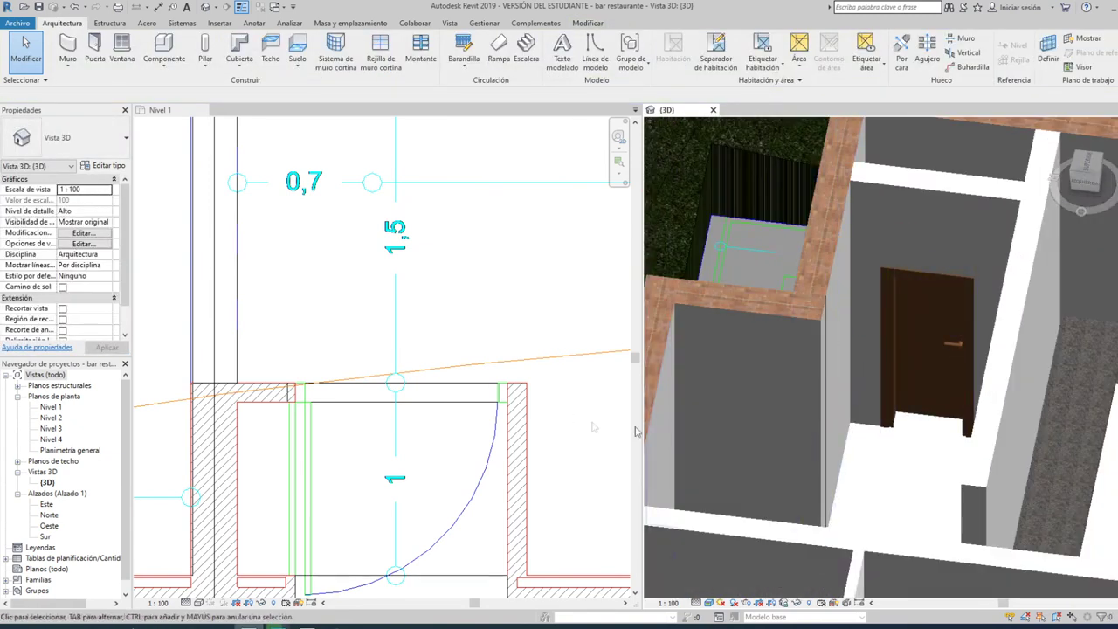
{"action": "scroll", "coordinate": [546, 321], "scroll_direction": "down", "scroll_amount": 2}
{"action": "scroll", "coordinate": [505, 330], "scroll_direction": "down", "scroll_amount": 2}
Step: Activate the Nivel 1 plan and frame the whole building
{"action": "scroll", "coordinate": [505, 329], "scroll_direction": "down", "scroll_amount": 2}
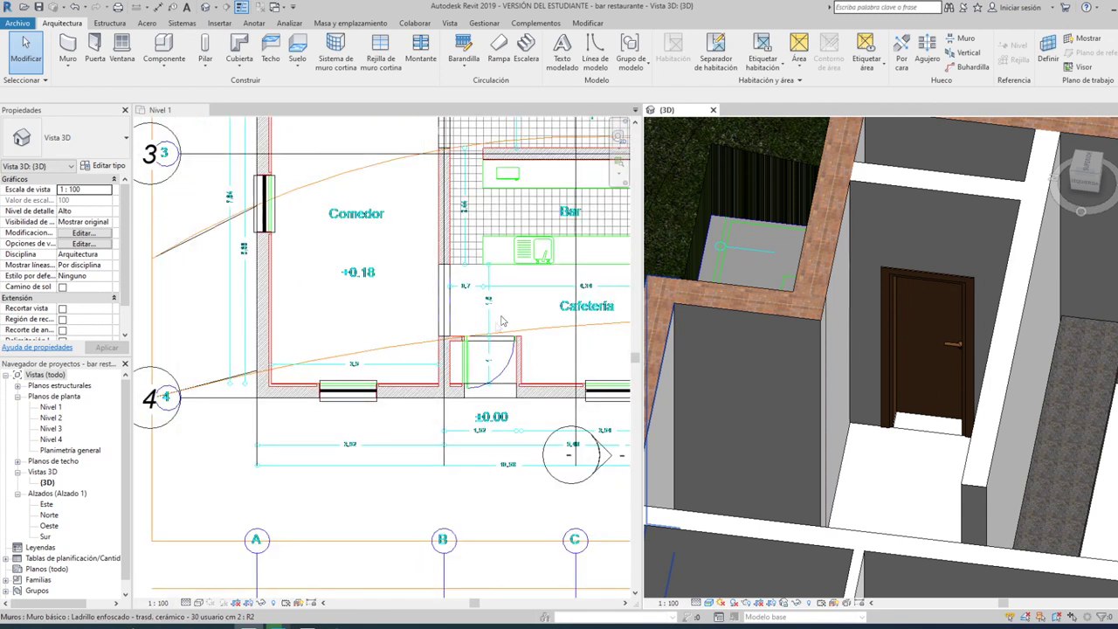
{"action": "left_click", "coordinate": [410, 331]}
{"action": "scroll", "coordinate": [383, 313], "scroll_direction": "down", "scroll_amount": 2}
{"action": "middle_click_drag", "start_coordinate": [384, 313], "coordinate": [373, 311]}
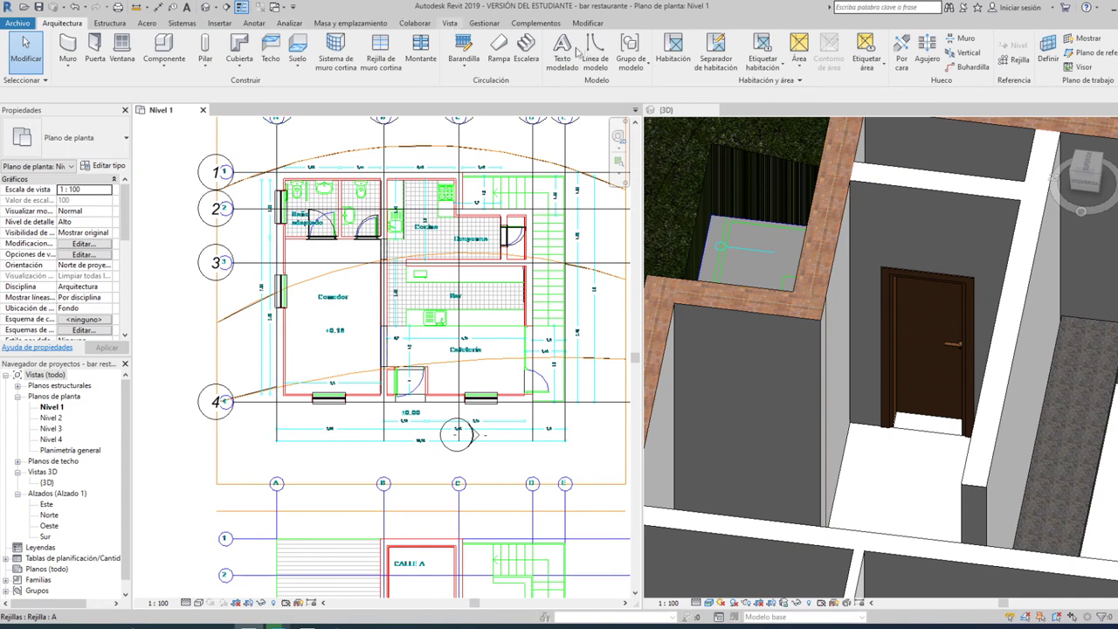
{"action": "scroll", "coordinate": [577, 52], "scroll_direction": "down", "scroll_amount": 9}
Step: Draw a section line across the plan by the Despensa, creating Sección 1
{"action": "left_click", "coordinate": [453, 44]}
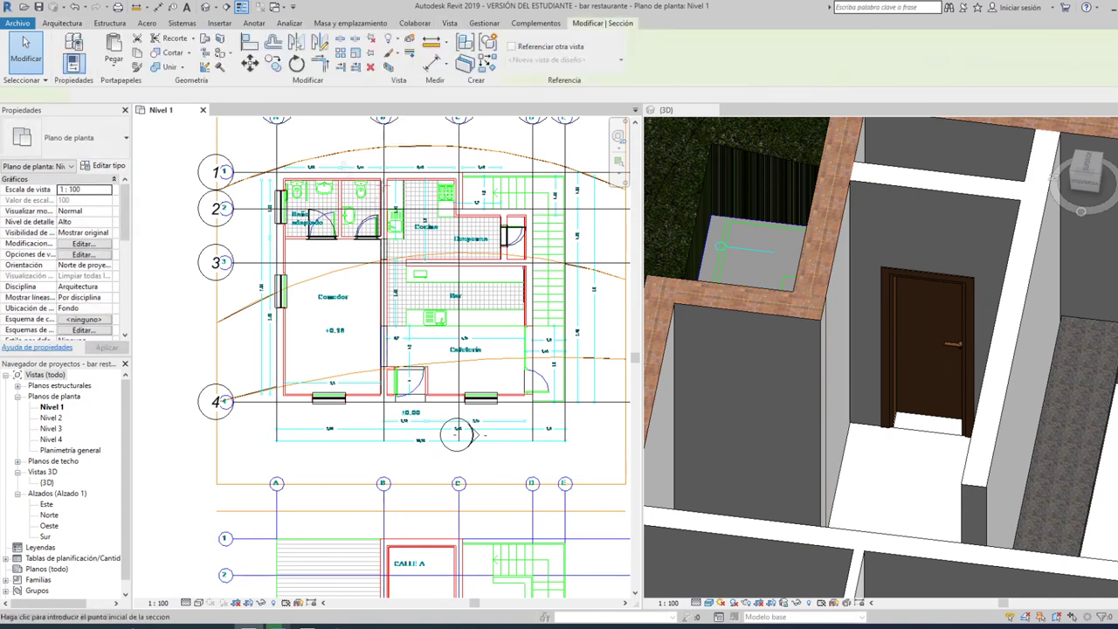
{"action": "scroll", "coordinate": [354, 247], "scroll_direction": "up", "scroll_amount": 3}
{"action": "scroll", "coordinate": [228, 270], "scroll_direction": "up", "scroll_amount": 1}
{"action": "scroll", "coordinate": [227, 269], "scroll_direction": "down", "scroll_amount": 2}
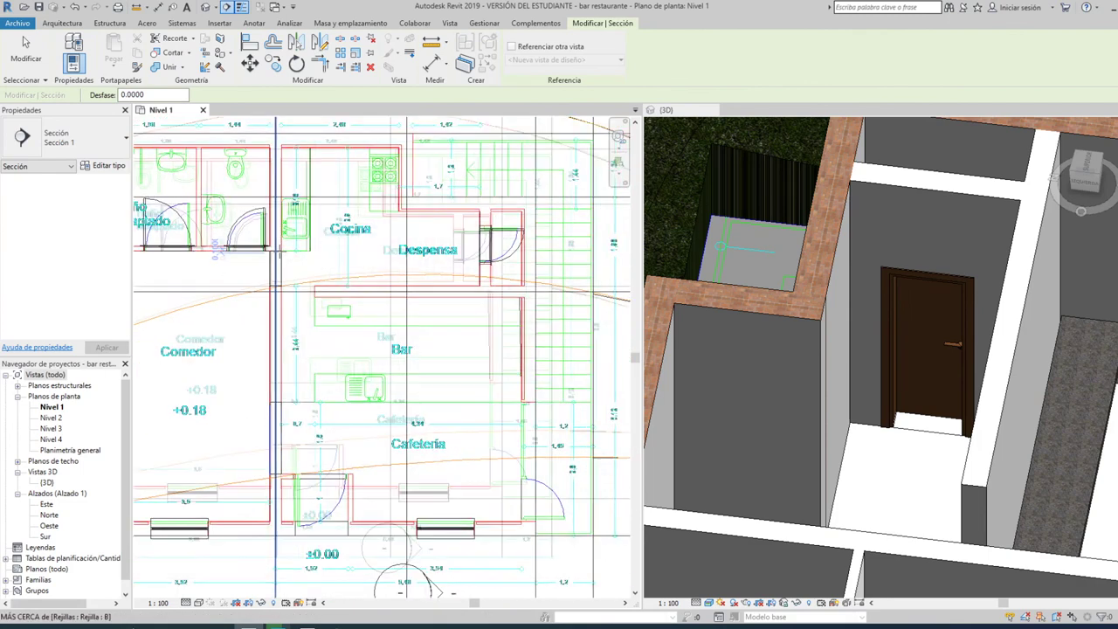
{"action": "scroll", "coordinate": [345, 262], "scroll_direction": "down", "scroll_amount": 1}
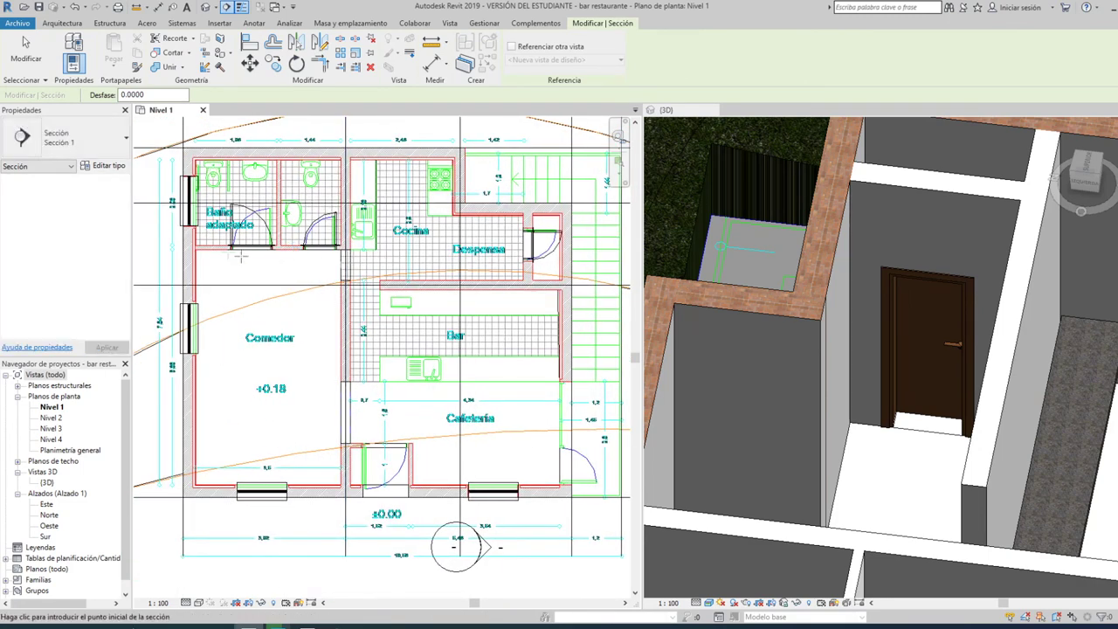
{"action": "middle_click_drag", "start_coordinate": [573, 270], "coordinate": [530, 288]}
{"action": "left_click", "coordinate": [563, 274]}
{"action": "key", "text": "Escape"}
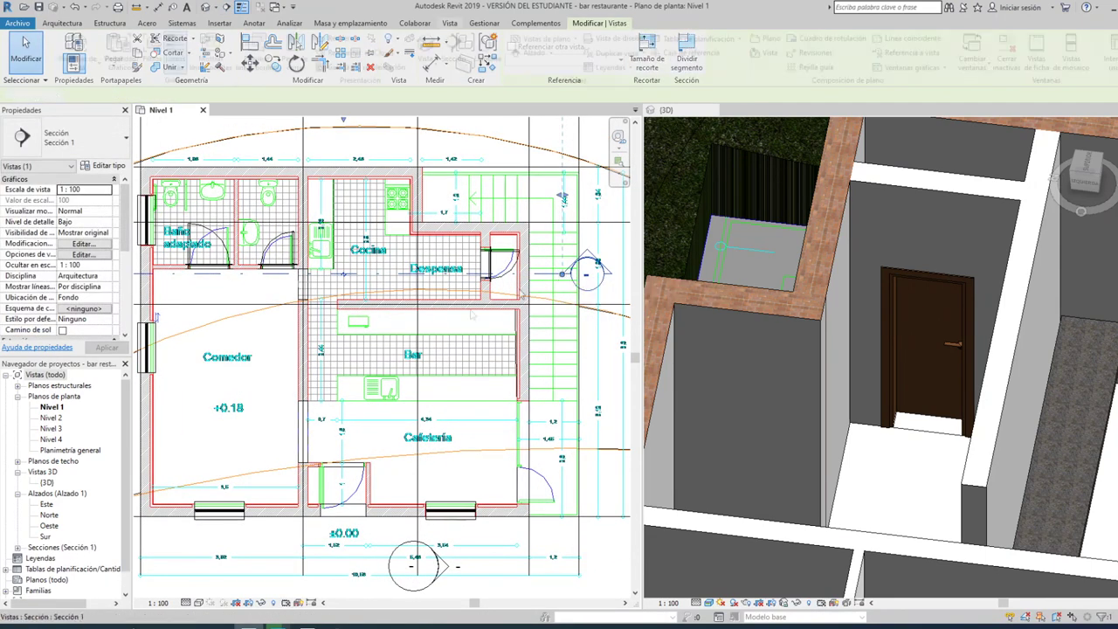
Step: Open Sección 1 from the Project Browser with the Realista visual style
{"action": "double_click", "coordinate": [49, 548]}
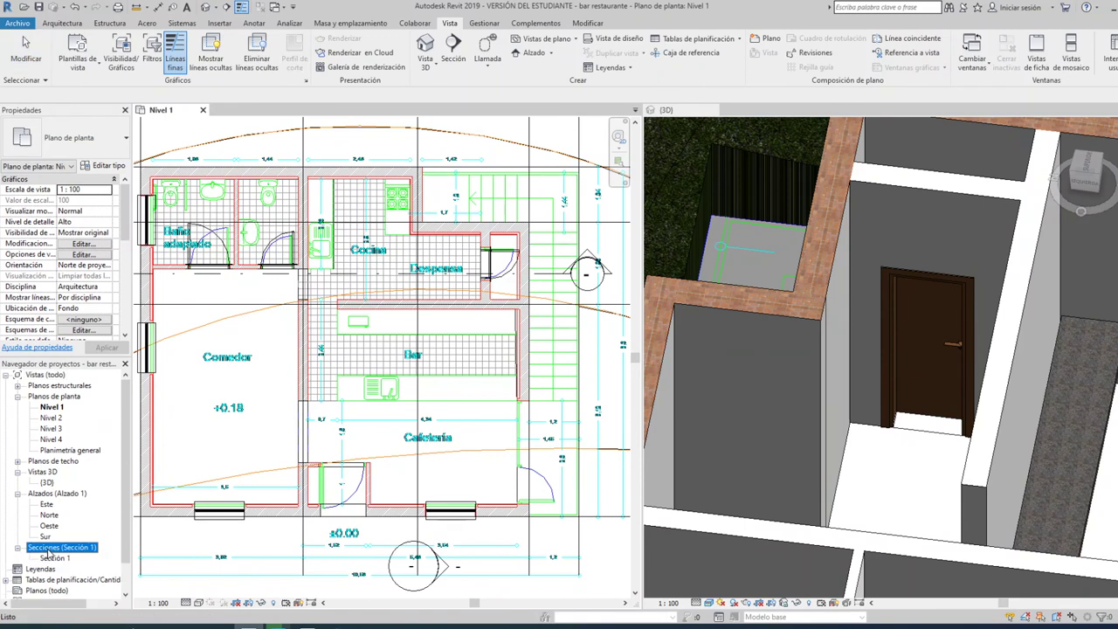
{"action": "double_click", "coordinate": [54, 558]}
{"action": "scroll", "coordinate": [490, 271], "scroll_direction": "down", "scroll_amount": 1}
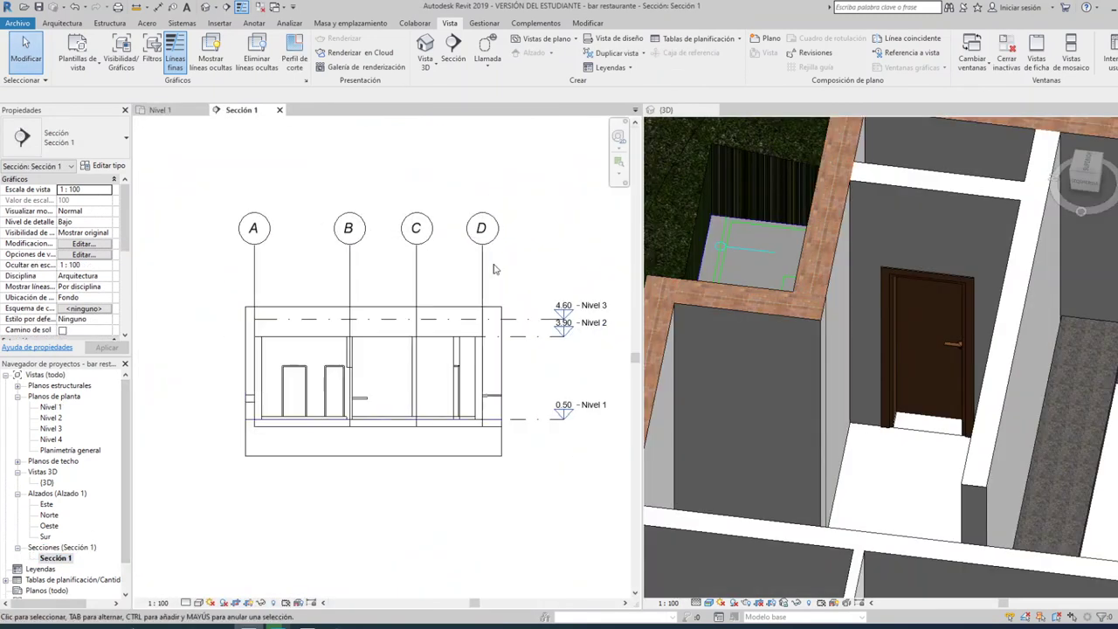
{"action": "left_click", "coordinate": [199, 603]}
{"action": "left_click", "coordinate": [215, 570]}
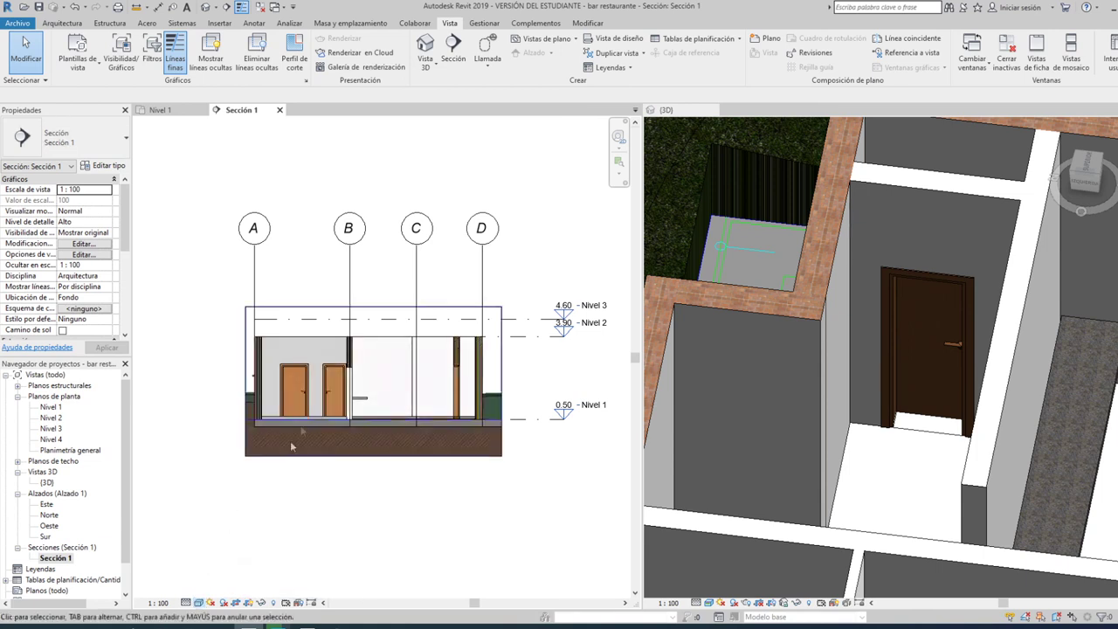
{"action": "scroll", "coordinate": [292, 446], "scroll_direction": "up", "scroll_amount": 3}
{"action": "scroll", "coordinate": [303, 422], "scroll_direction": "up", "scroll_amount": 1}
Step: Select the left and right doors in the section to inspect their bases
{"action": "left_click", "coordinate": [319, 372]}
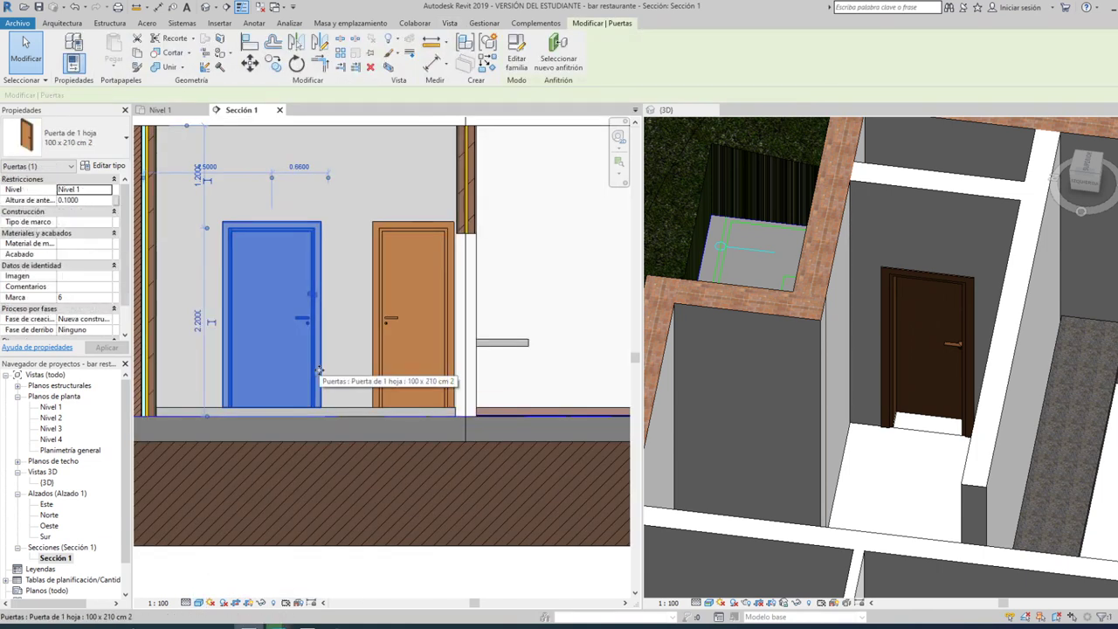
{"action": "scroll", "coordinate": [254, 415], "scroll_direction": "down", "scroll_amount": 2}
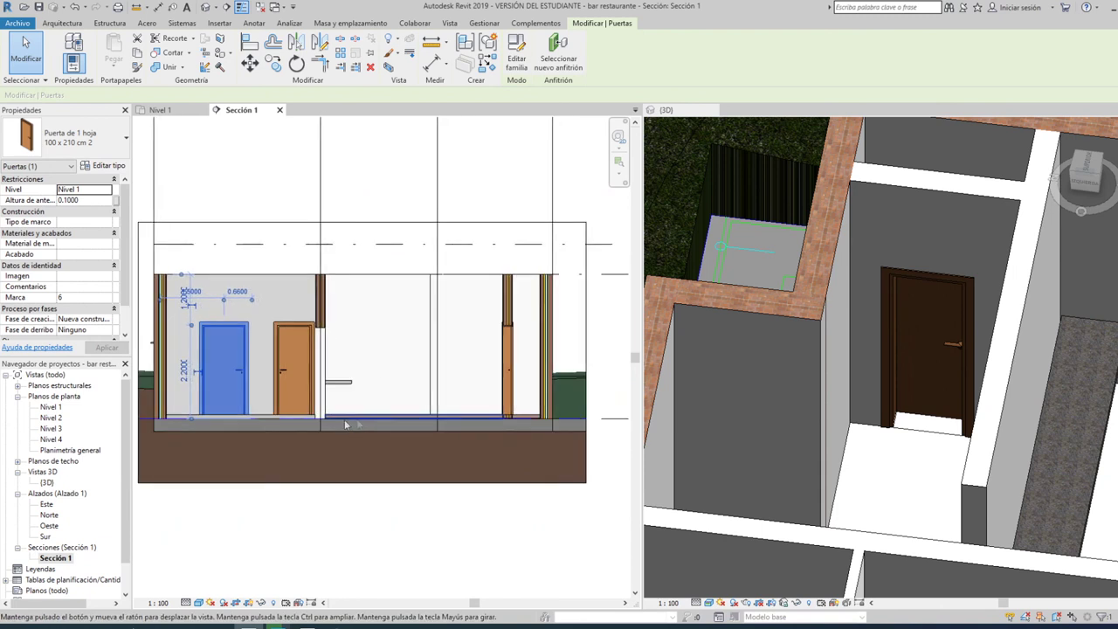
{"action": "scroll", "coordinate": [491, 414], "scroll_direction": "up", "scroll_amount": 2}
{"action": "left_click", "coordinate": [555, 398]}
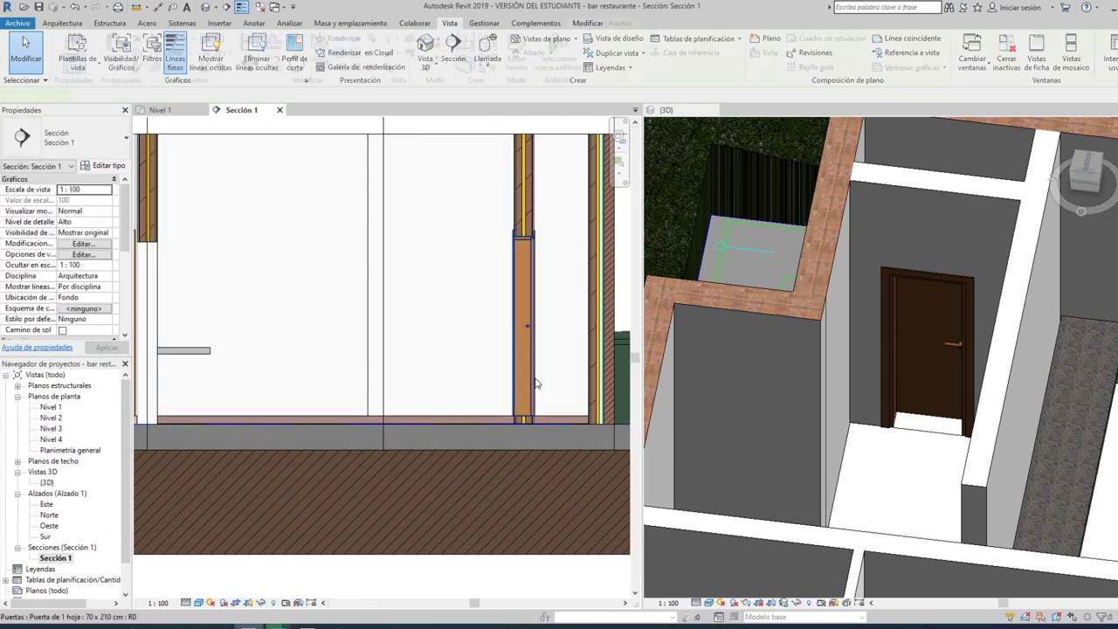
{"action": "left_click", "coordinate": [534, 378]}
{"action": "scroll", "coordinate": [534, 423], "scroll_direction": "up", "scroll_amount": 2}
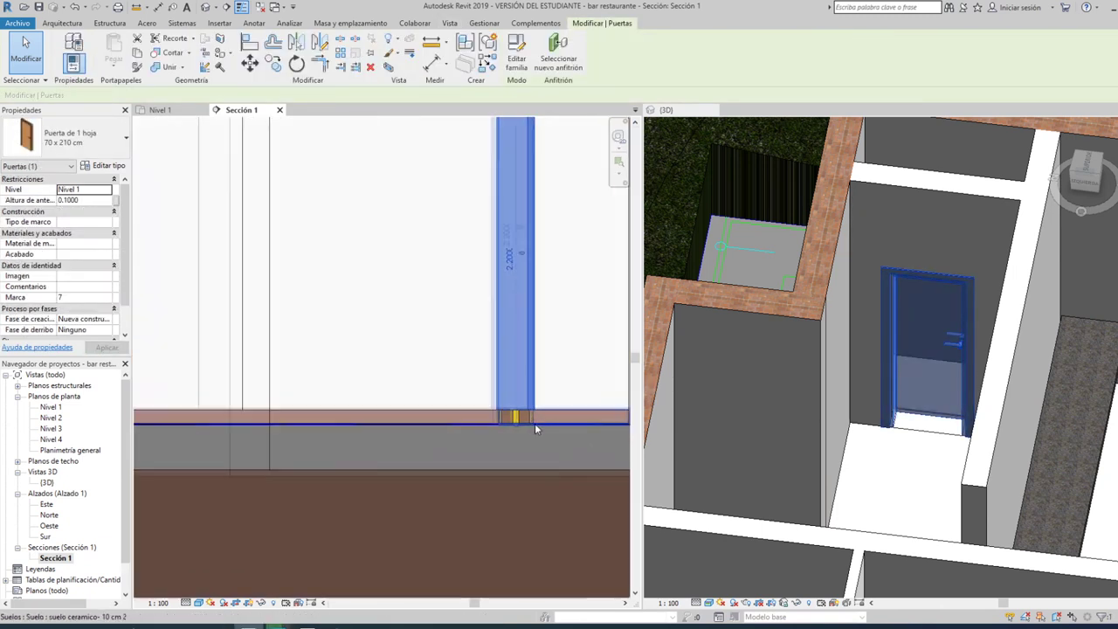
{"action": "scroll", "coordinate": [520, 432], "scroll_direction": "up", "scroll_amount": 2}
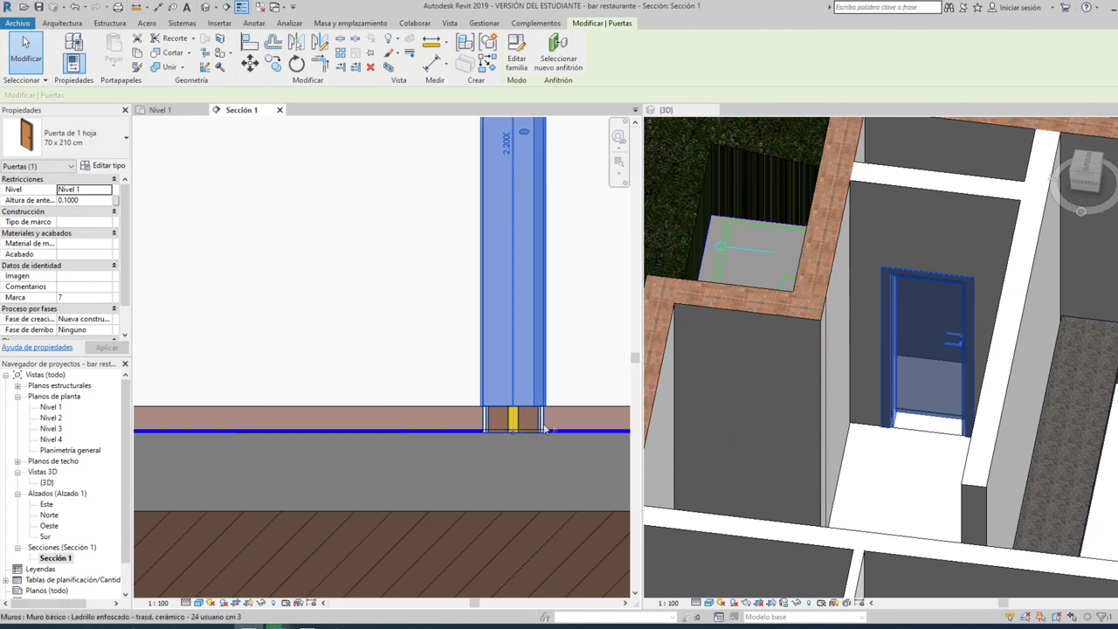
{"action": "scroll", "coordinate": [528, 428], "scroll_direction": "down", "scroll_amount": 1}
{"action": "scroll", "coordinate": [528, 428], "scroll_direction": "down", "scroll_amount": 1}
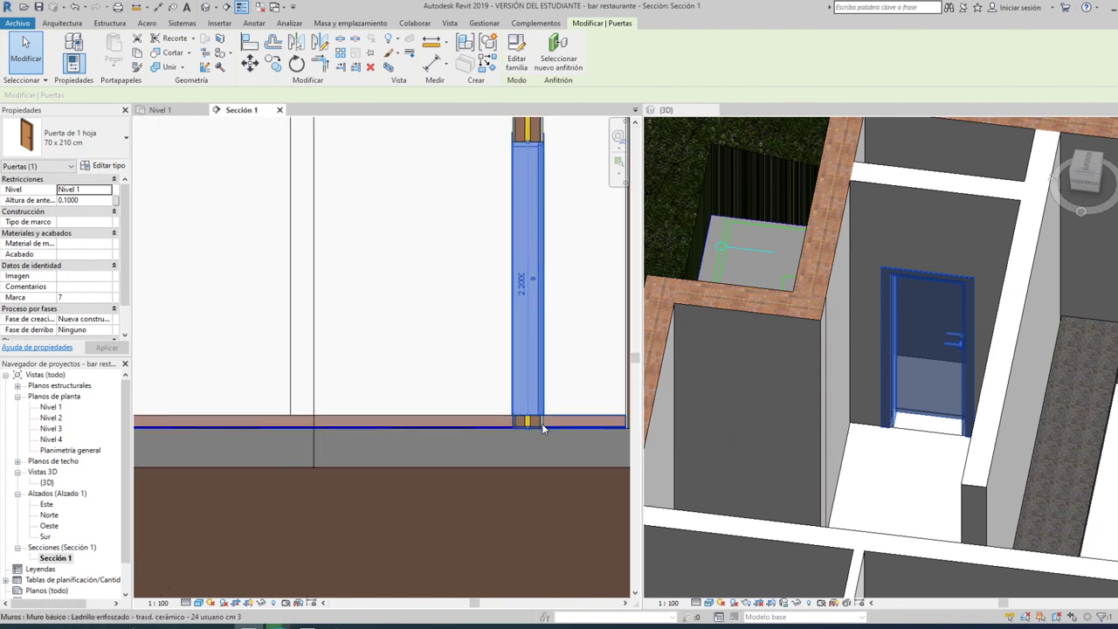
Step: Orbit the 3D view to look down on the floors
{"action": "left_click", "coordinate": [894, 432]}
{"action": "scroll", "coordinate": [890, 434], "scroll_direction": "down", "scroll_amount": 2}
{"action": "mouse_move", "coordinate": [890, 435]}
{"action": "middle_mouse_down", "text": "shift"}
{"action": "mouse_move", "coordinate": [883, 467]}
{"action": "mouse_move", "coordinate": [794, 476]}
{"action": "mouse_move", "coordinate": [781, 240]}
{"action": "middle_mouse_up", "text": "shift"}
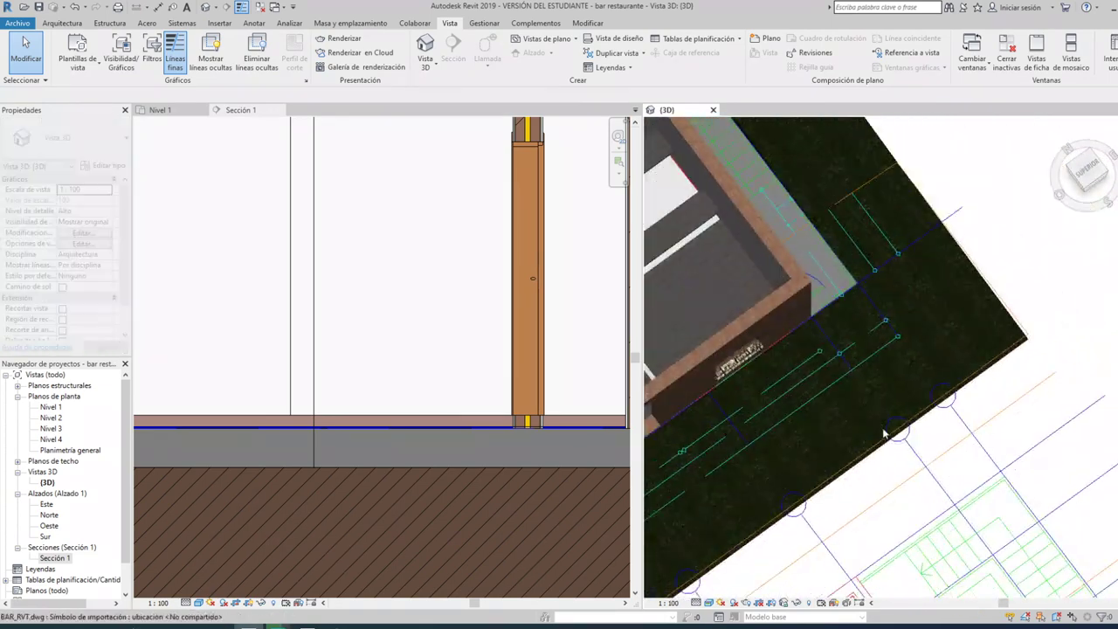
Step: Select and inspect the suelo ceramico floor beside the door in 3D
{"action": "scroll", "coordinate": [780, 242], "scroll_direction": "up", "scroll_amount": 2}
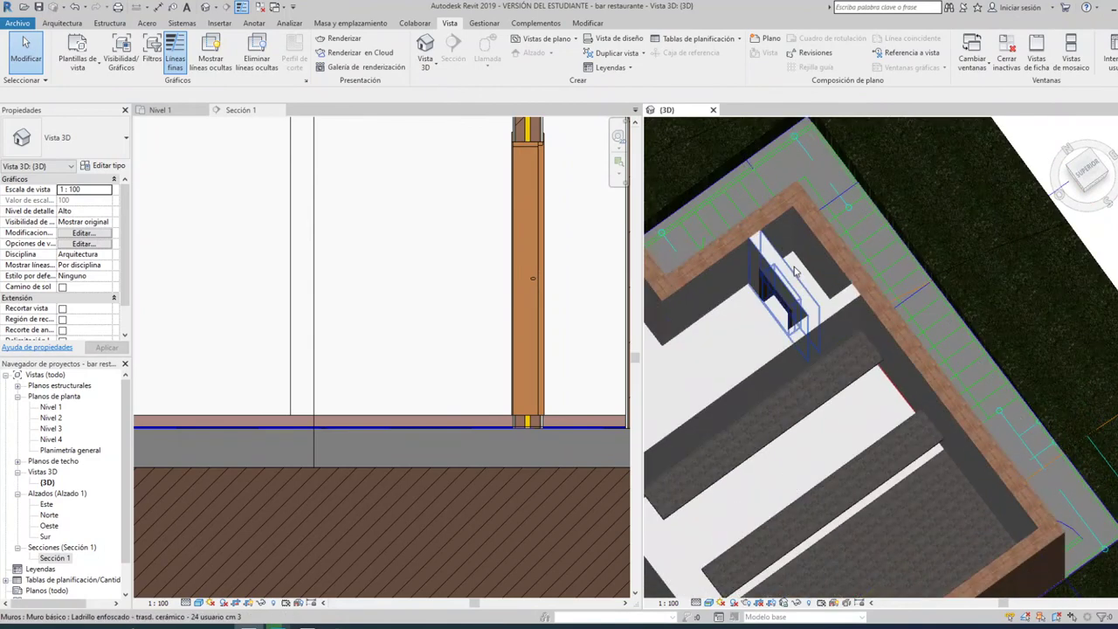
{"action": "left_click", "coordinate": [808, 278]}
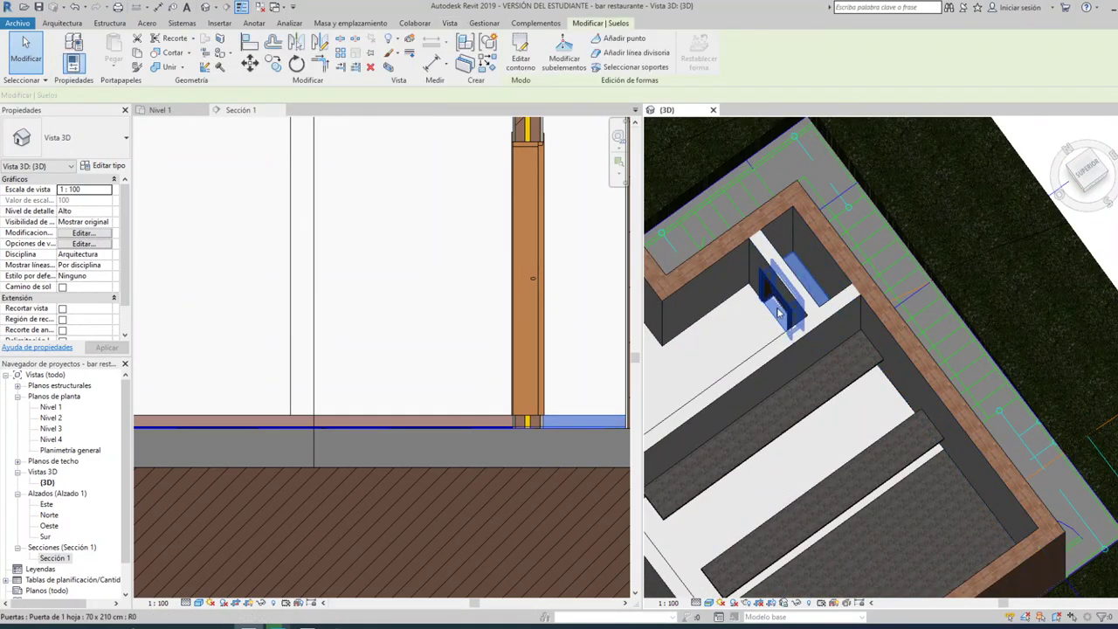
{"action": "scroll", "coordinate": [760, 275], "scroll_direction": "up", "scroll_amount": 3}
{"action": "scroll", "coordinate": [748, 273], "scroll_direction": "up", "scroll_amount": 1}
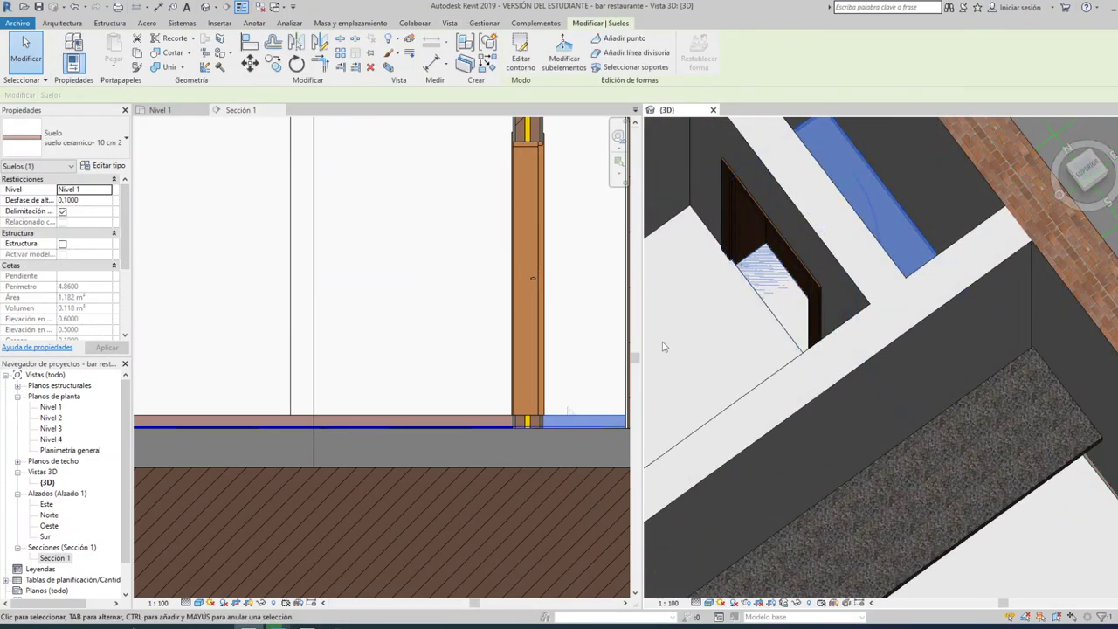
{"action": "key", "text": "Escape"}
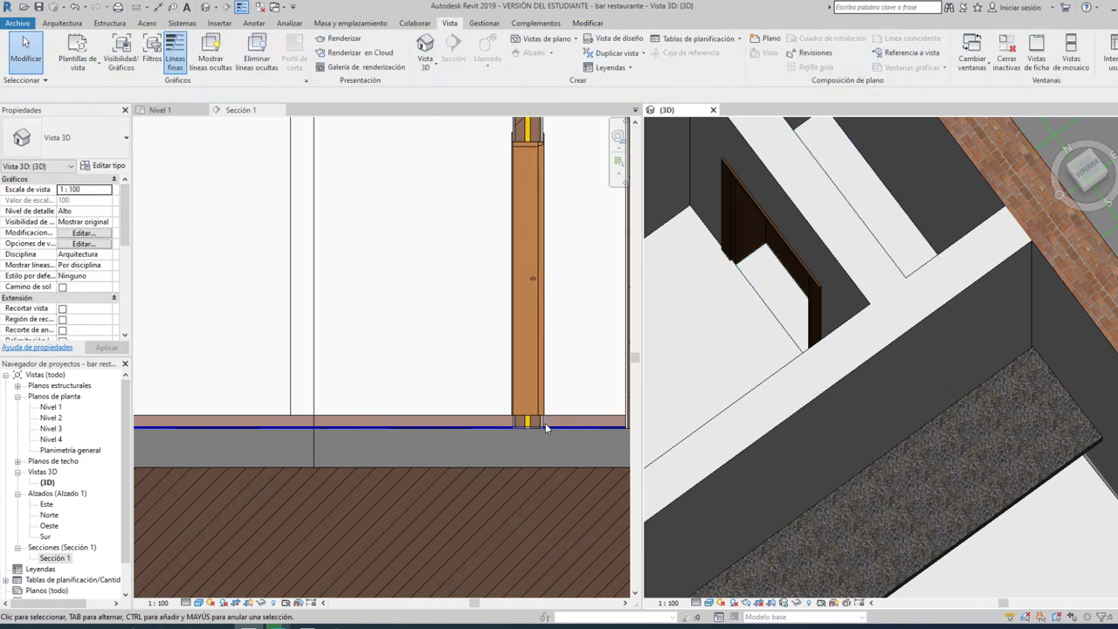
{"action": "scroll", "coordinate": [545, 426], "scroll_direction": "down", "scroll_amount": 1}
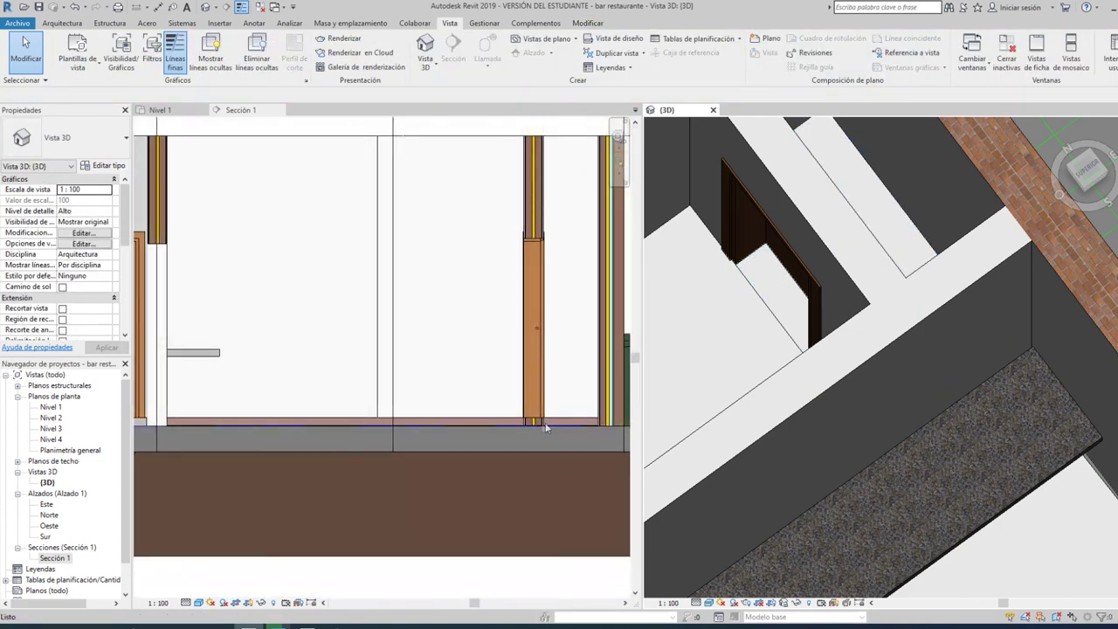
Step: Select the floor in Sección 1 and zoom to inspect it
{"action": "left_click", "coordinate": [545, 373]}
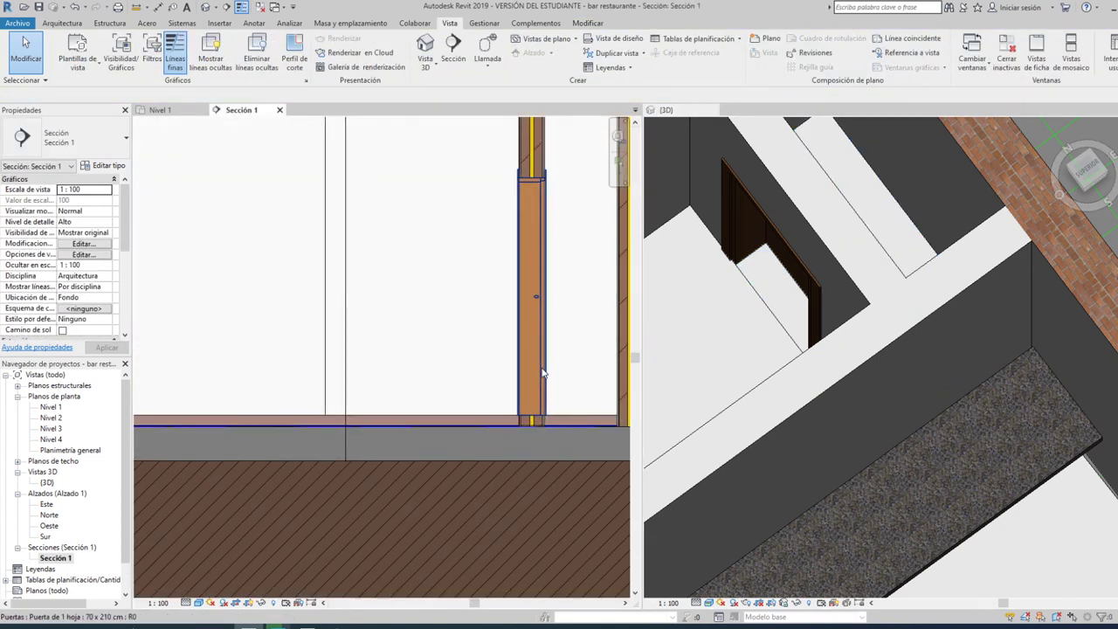
{"action": "left_click", "coordinate": [554, 423]}
{"action": "scroll", "coordinate": [546, 425], "scroll_direction": "up", "scroll_amount": 1}
{"action": "scroll", "coordinate": [533, 429], "scroll_direction": "up", "scroll_amount": 2}
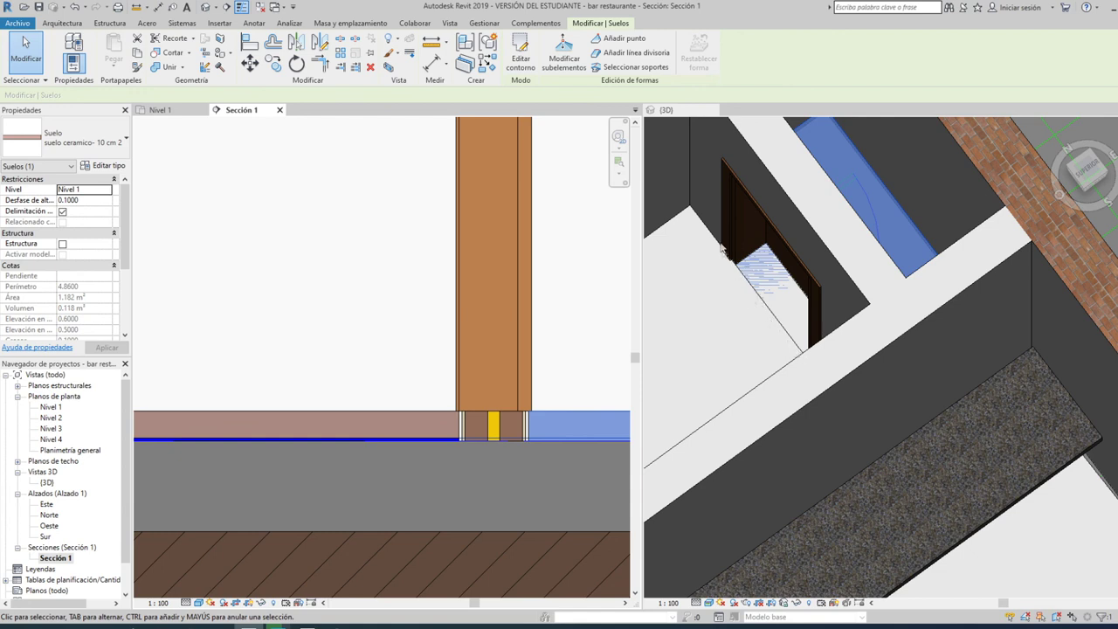
{"action": "scroll", "coordinate": [795, 291], "scroll_direction": "down", "scroll_amount": 3}
{"action": "scroll", "coordinate": [419, 287], "scroll_direction": "down", "scroll_amount": 2}
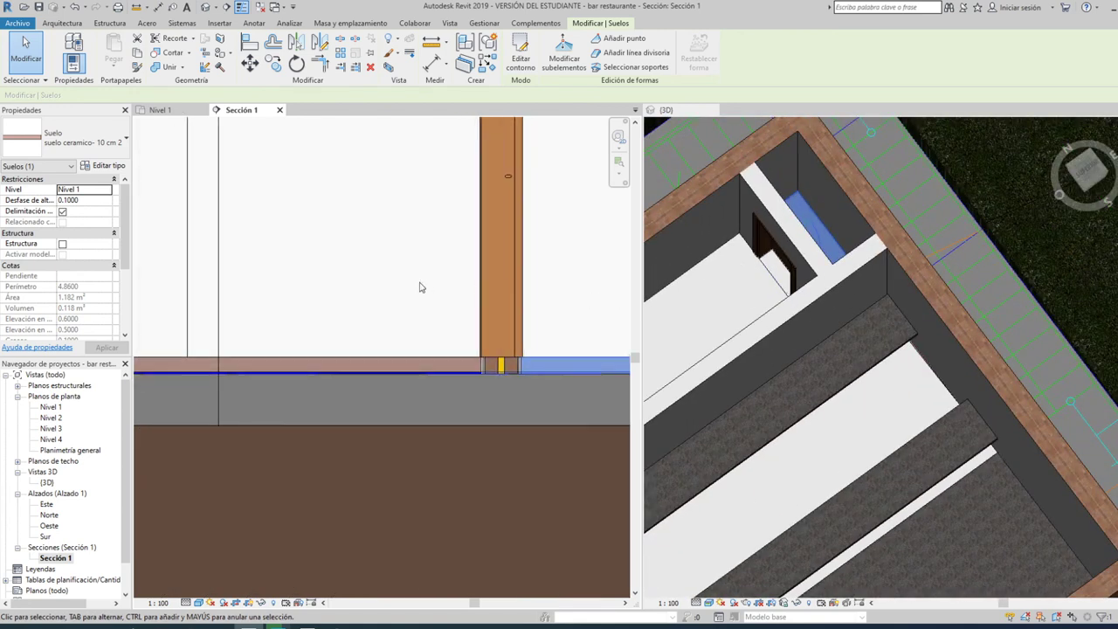
{"action": "key", "text": "Escape"}
{"action": "scroll", "coordinate": [446, 312], "scroll_direction": "down", "scroll_amount": 2}
{"action": "scroll", "coordinate": [446, 312], "scroll_direction": "down", "scroll_amount": 1}
{"action": "scroll", "coordinate": [474, 342], "scroll_direction": "down", "scroll_amount": 2}
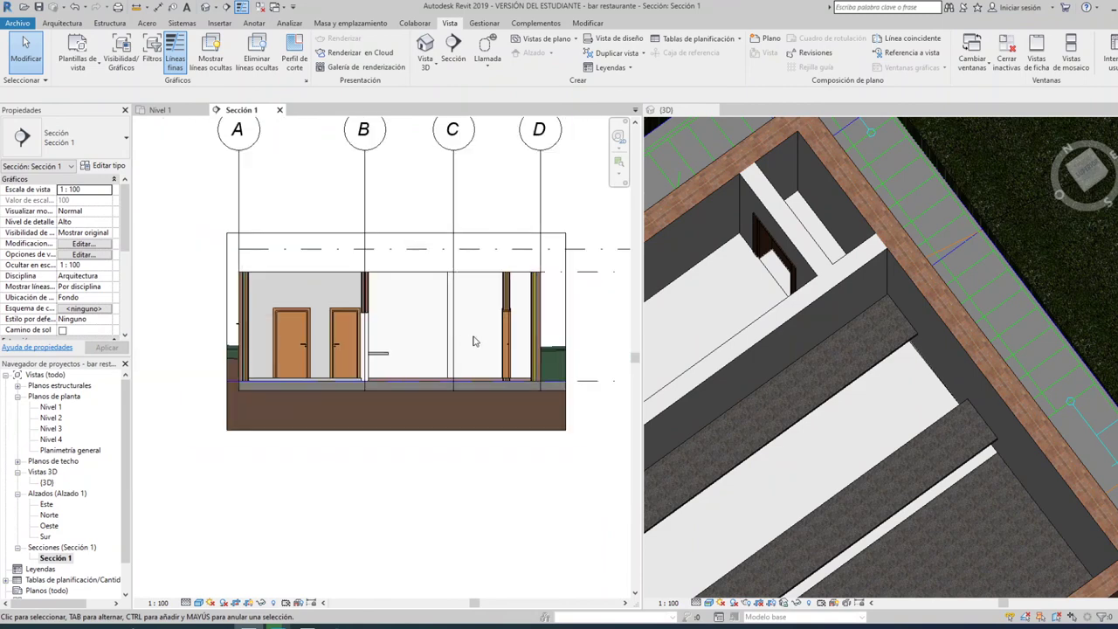
{"action": "scroll", "coordinate": [370, 342], "scroll_direction": "up", "scroll_amount": 2}
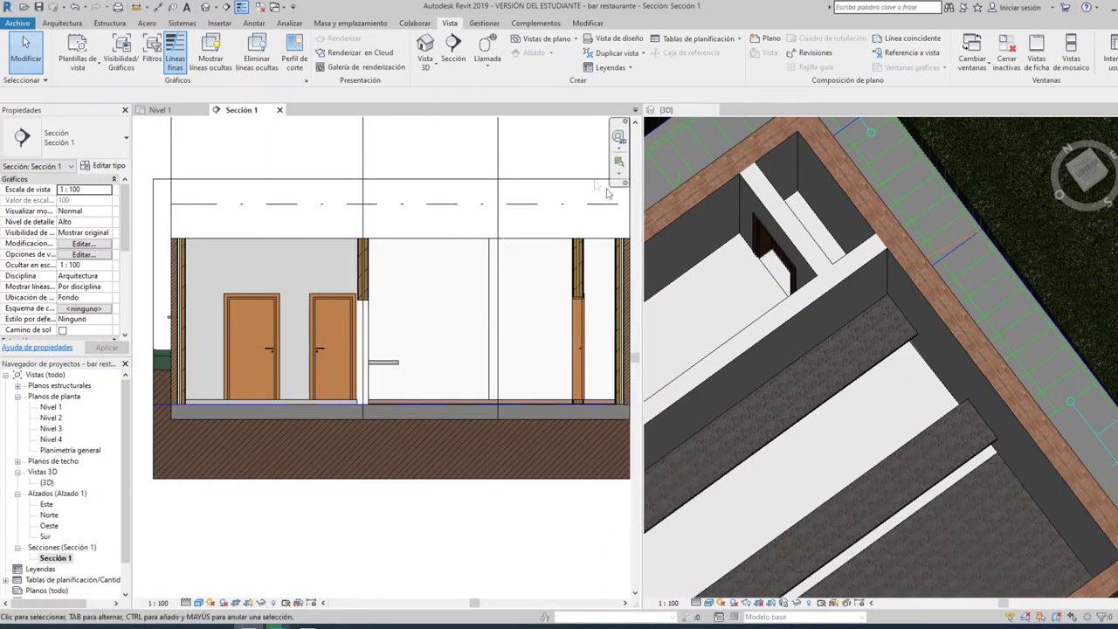
Step: Close Sección 1 and rotate the 3D model to a new angle
{"action": "left_click", "coordinate": [279, 110]}
{"action": "mouse_move", "coordinate": [725, 253]}
{"action": "middle_mouse_down", "text": "shift"}
{"action": "mouse_move", "coordinate": [759, 210]}
{"action": "mouse_move", "coordinate": [846, 206]}
{"action": "middle_mouse_up", "text": "shift"}
{"action": "scroll", "coordinate": [759, 210], "scroll_direction": "down", "scroll_amount": 5}
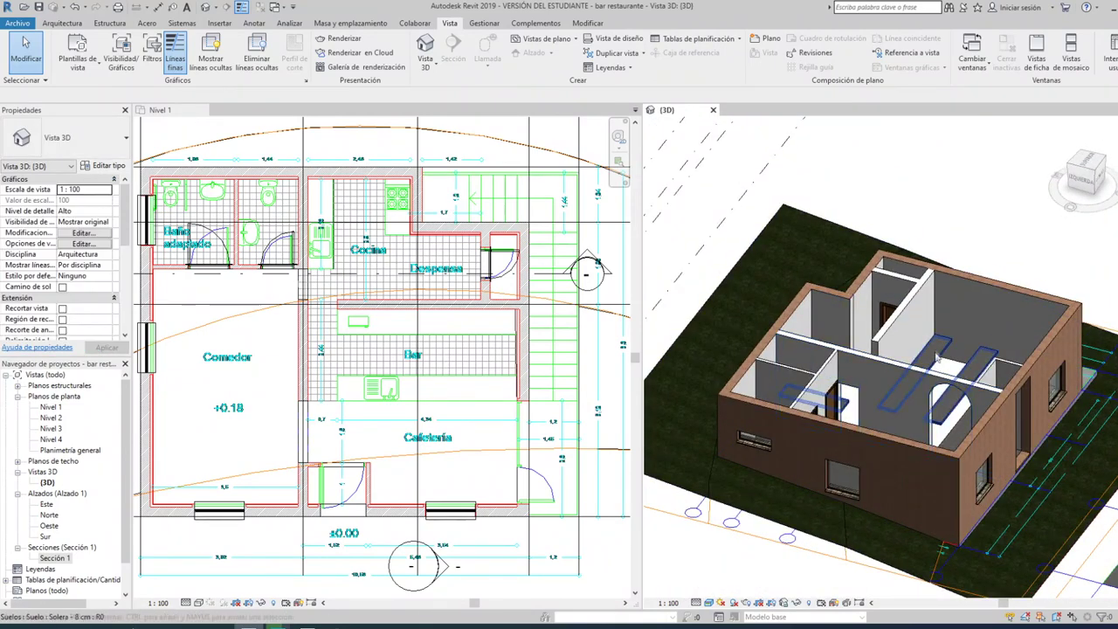